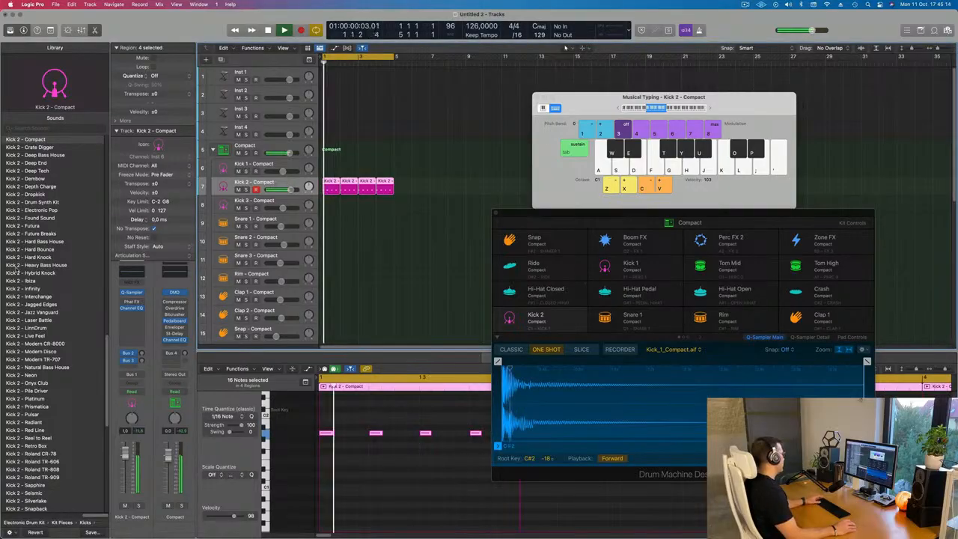
Replace the Kick 2 sound with the Kick - Blazing Hot sound from the library.
scroll(15, 269, up, 15)
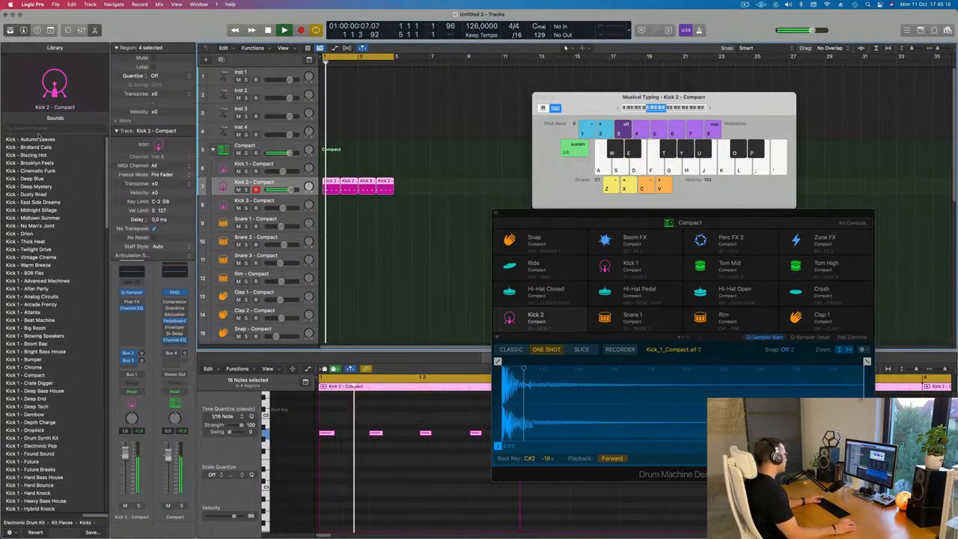
click(34, 146)
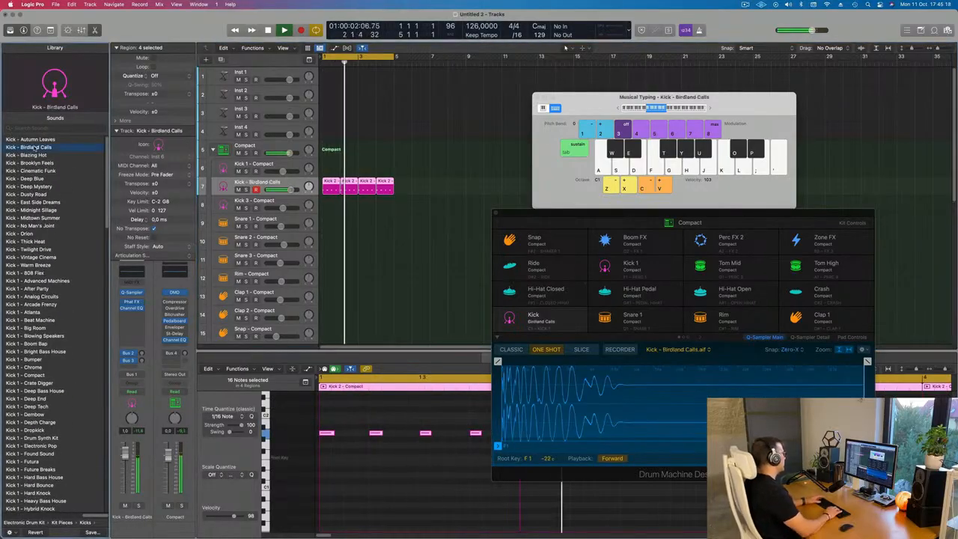
key(Down)
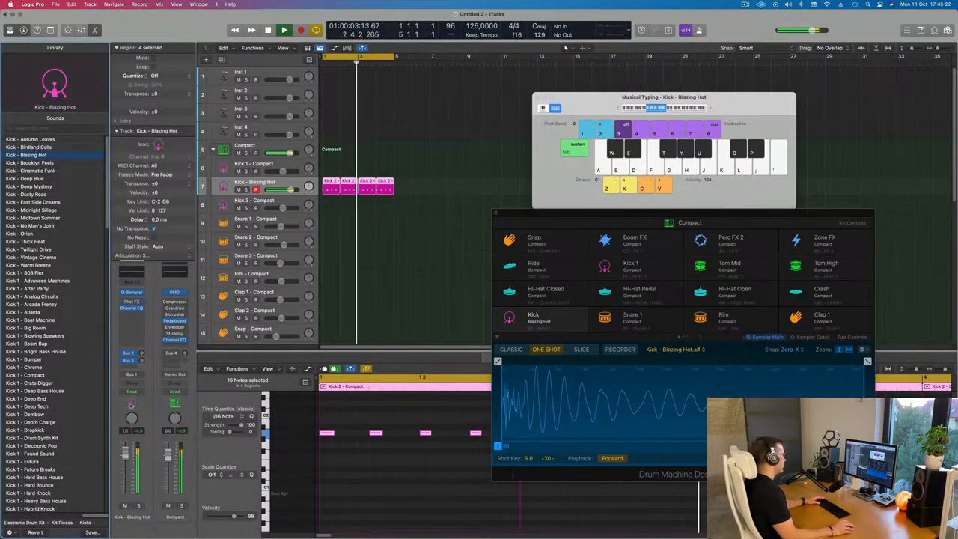
Transpose all the kick notes down one octave and move the Drum Machine Designer window clear of the piano roll.
click(365, 464)
key(super+a)
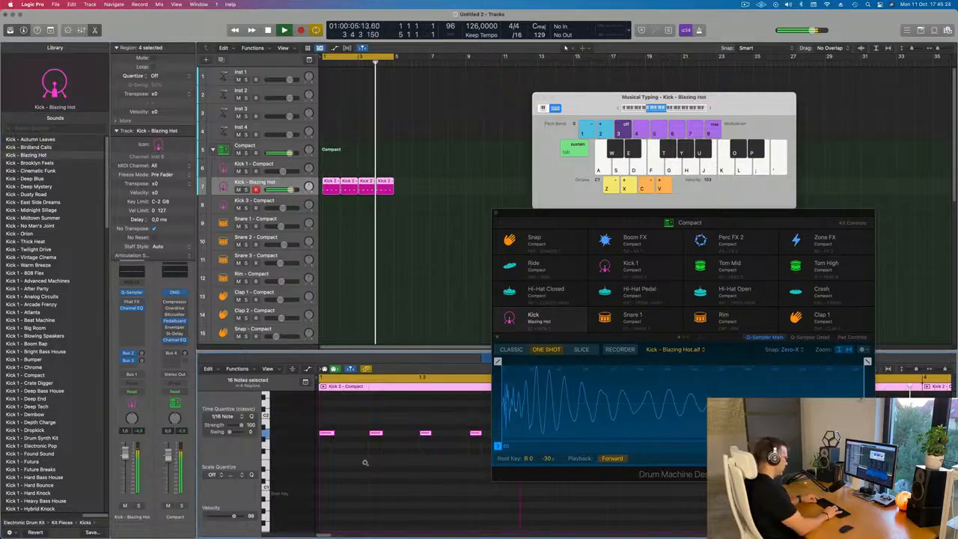
key(alt+shift+Down)
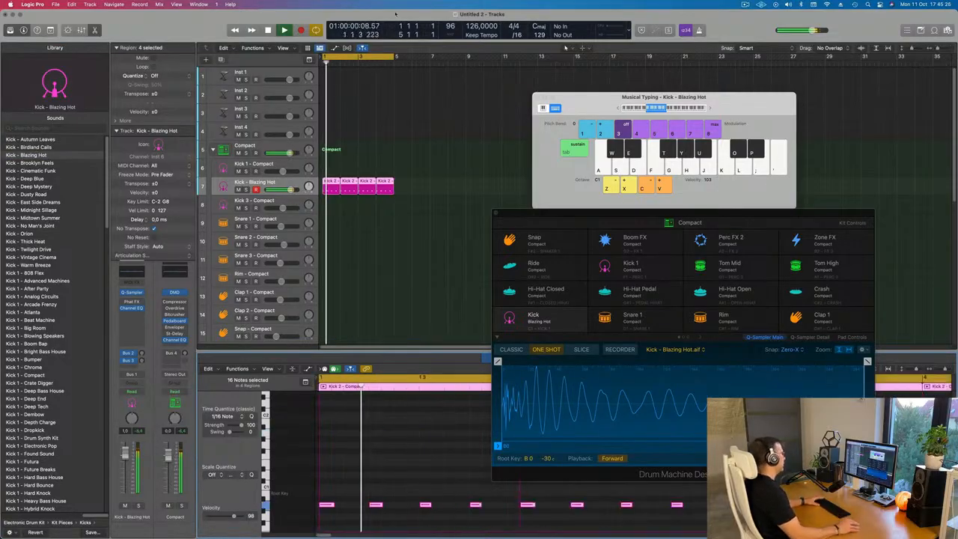
drag(748, 224, 799, 99)
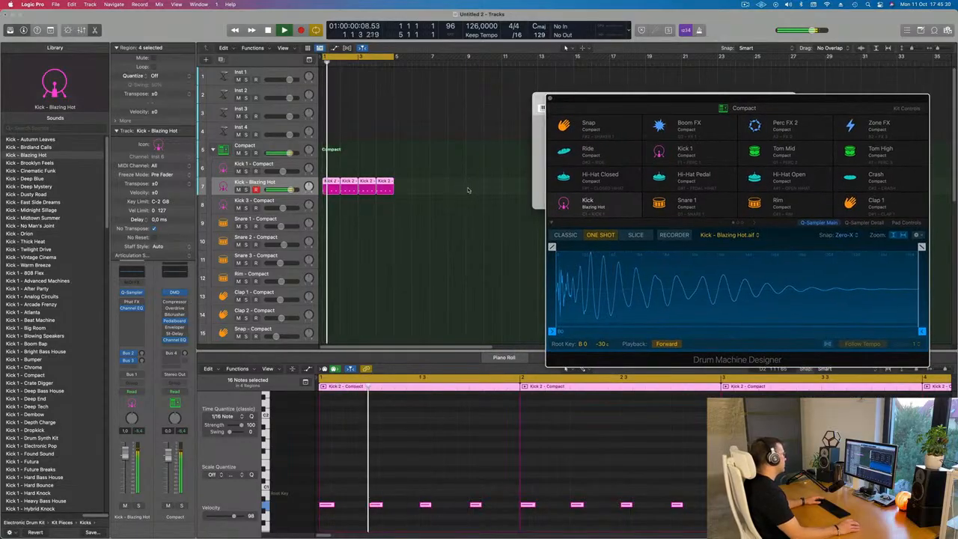
Copy the first kick region onto the Snare 2 track at bar 1 and stop playback.
click(483, 211)
scroll(471, 215, down, 5)
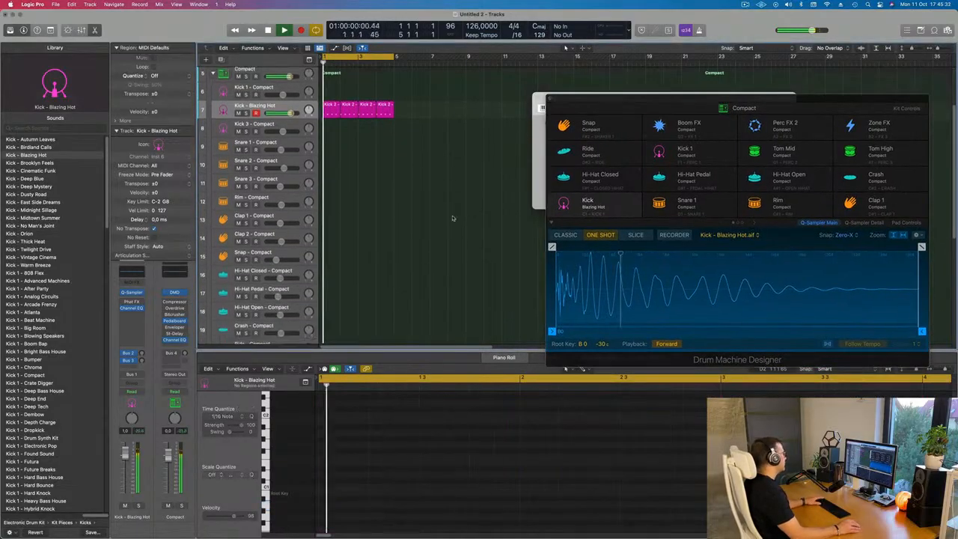
scroll(446, 221, up, 3)
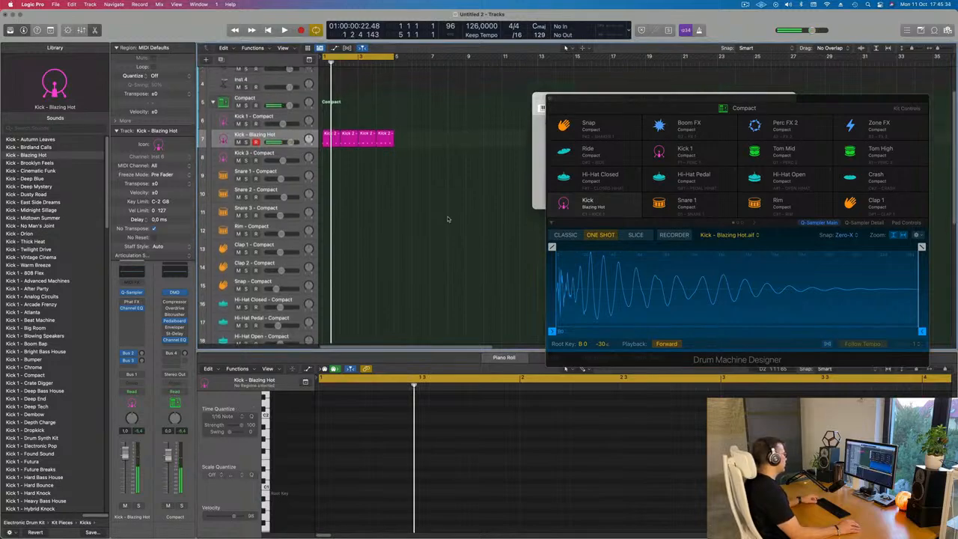
click(327, 140)
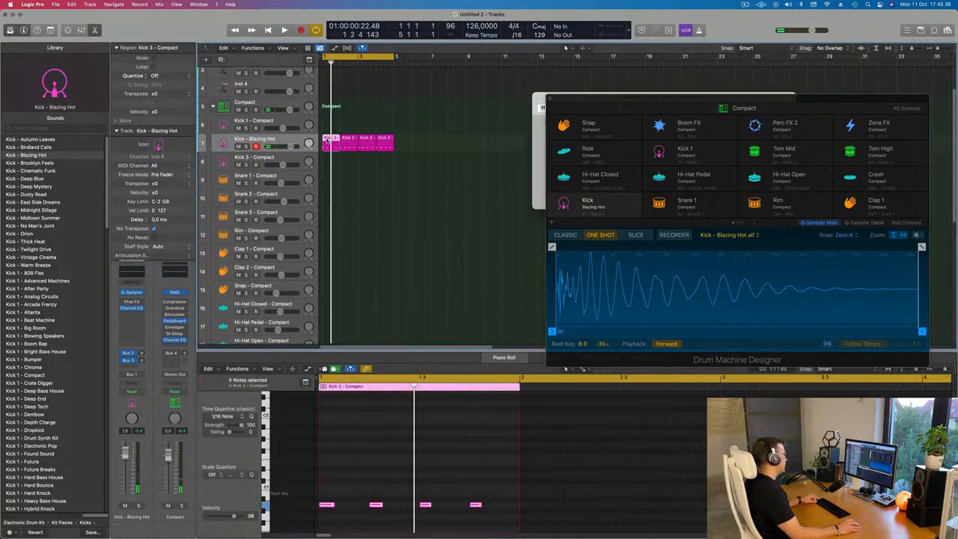
drag(326, 139, 328, 198)
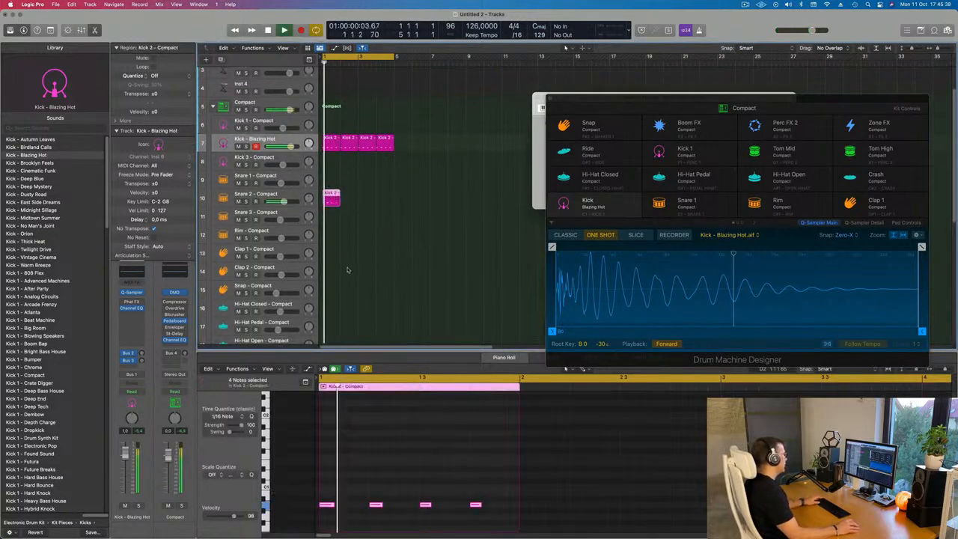
key(space)
Transpose the Snare 2 region's notes up by octaves and delete the first and third notes, leaving beats 2 and 4.
drag(320, 488, 486, 527)
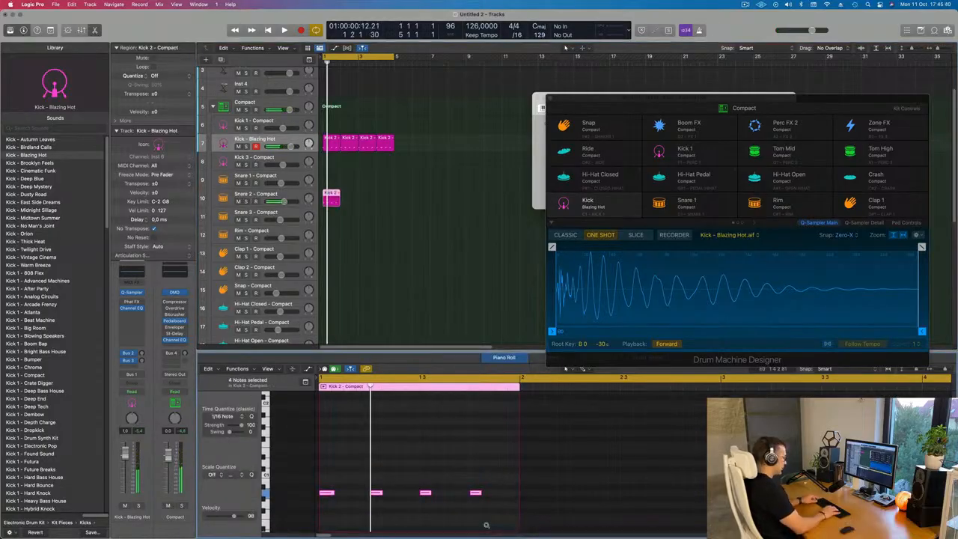
scroll(486, 526, up, 5)
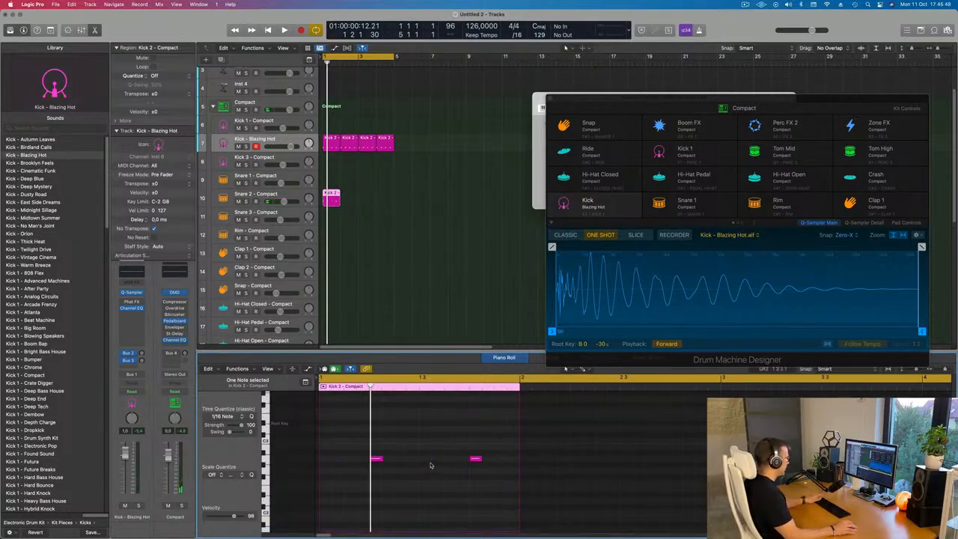
key(space)
click(399, 203)
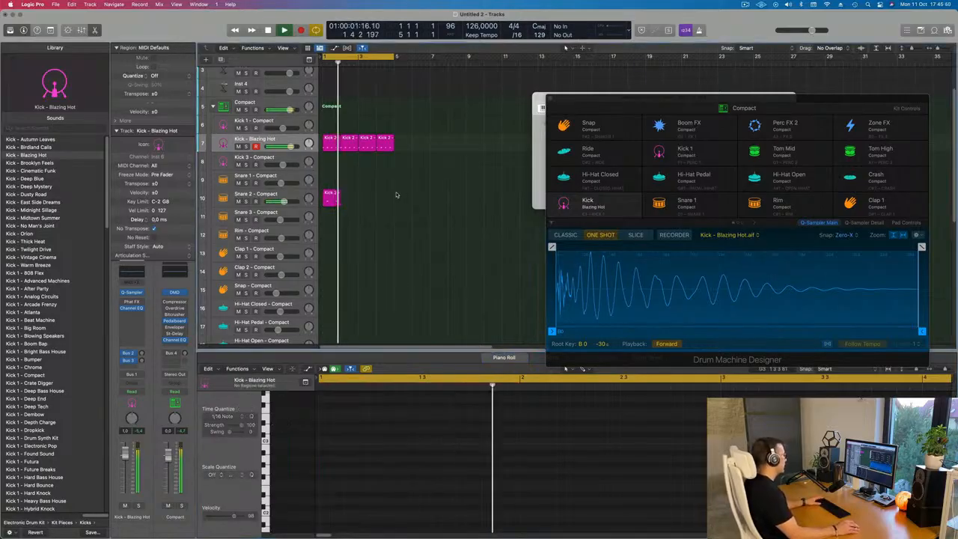
Repeat the Snare 2 region three times to fill bars 1 to 4.
key(space)
drag(397, 195, 320, 213)
key(super+r)
key(super+r)
key(super+r)
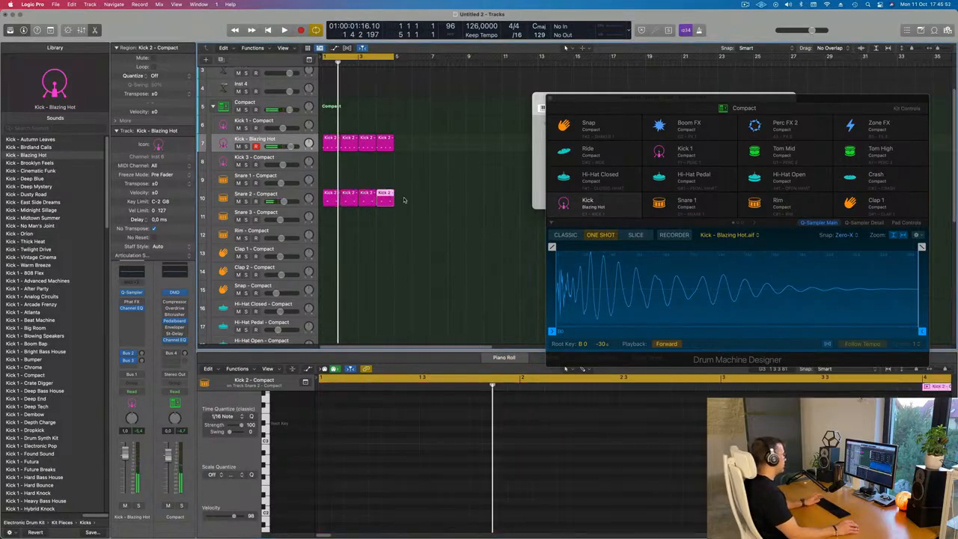
Lower the Snare 2 track's volume to -12.0 dB while listening to the beat.
click(290, 195)
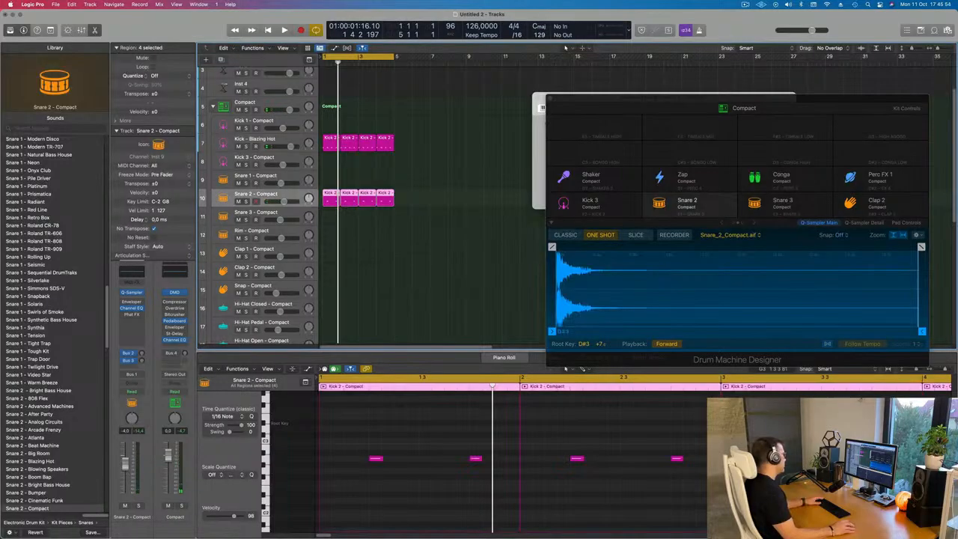
key(space)
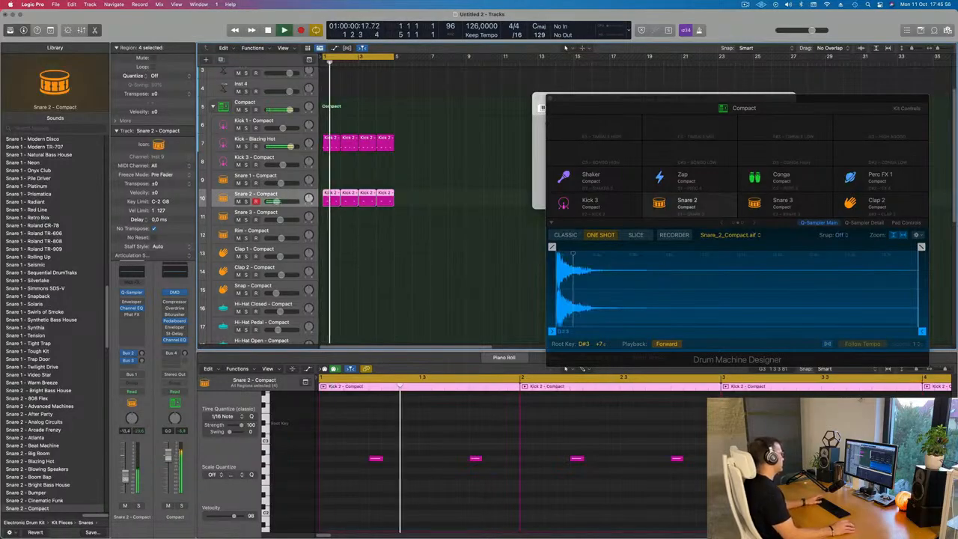
scroll(464, 216, down, 2)
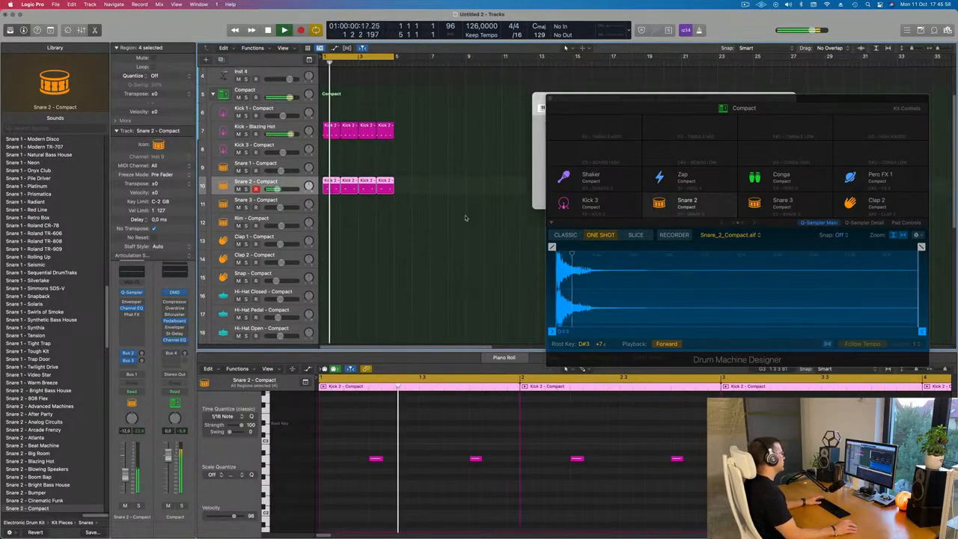
key(space)
Copy the first kick region onto the Hi-Hat Closed track at bar 1.
scroll(419, 157, down, 3)
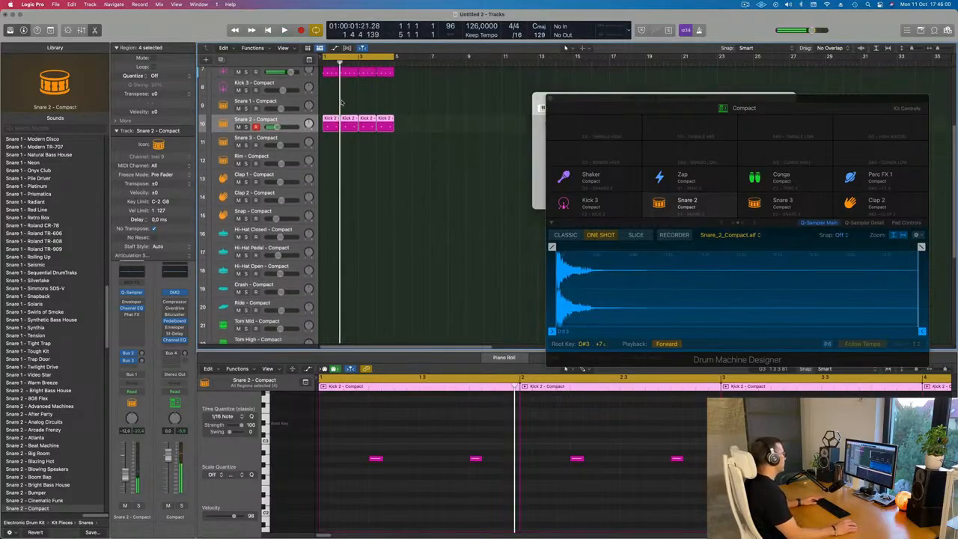
scroll(340, 100, up, 2)
click(338, 104)
click(327, 87)
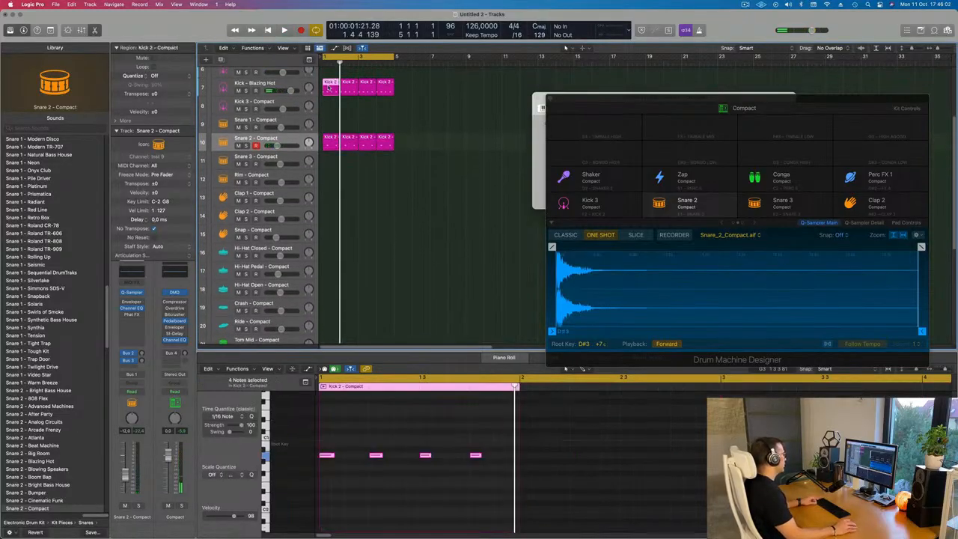
drag(327, 88, 314, 256)
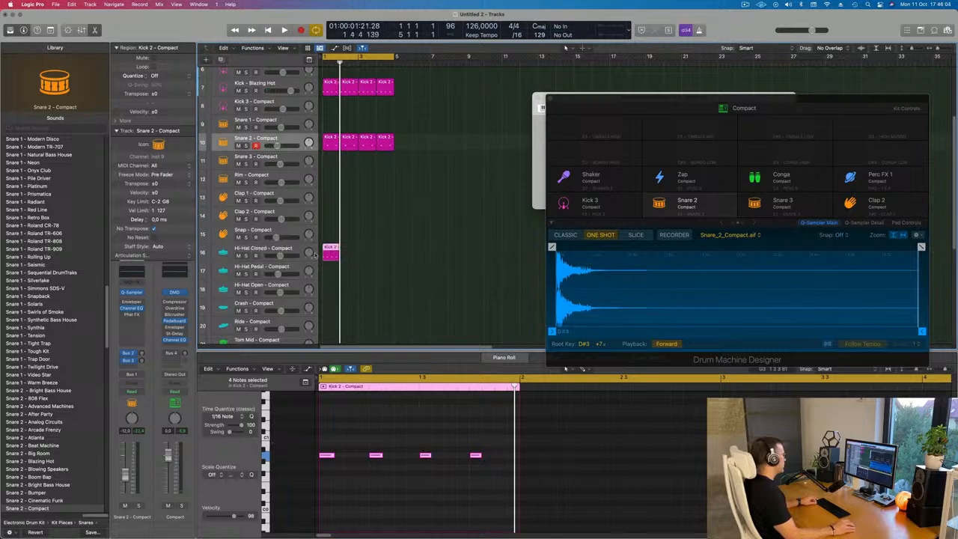
Shift the copied hi-hat notes an eighth note later onto the offbeats and move the region to the Hi-Hat Pedal track.
drag(333, 432, 488, 480)
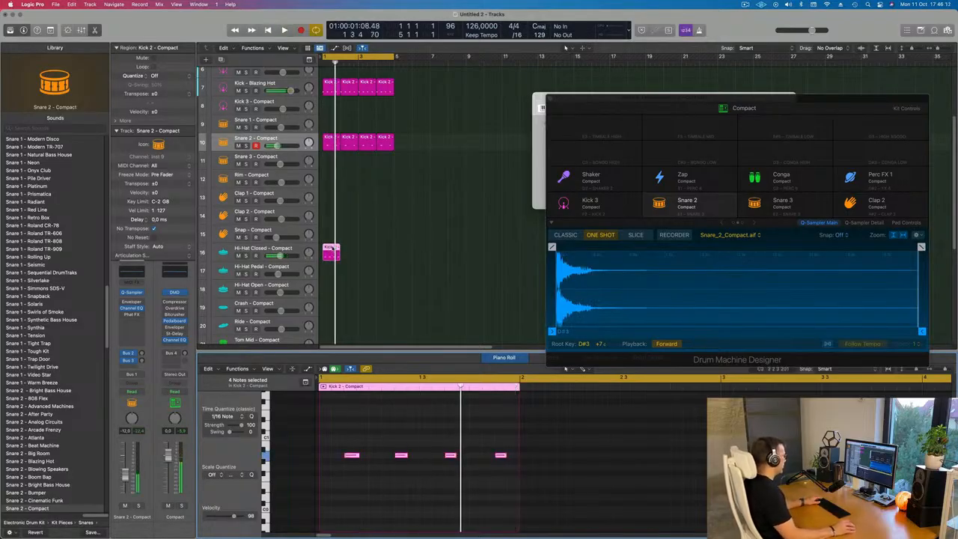
drag(332, 247, 334, 267)
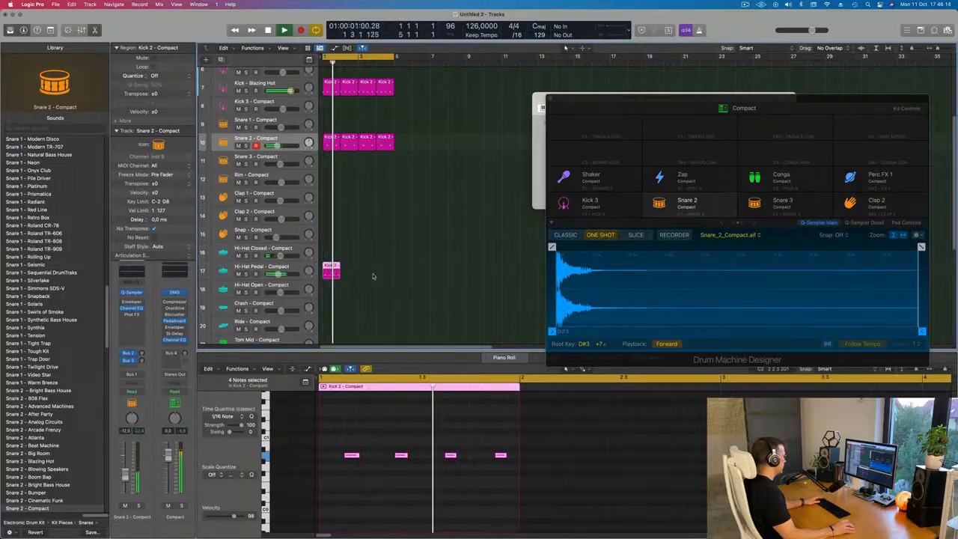
scroll(372, 276, down, 2)
key(space)
Transpose the Hi-Hat Pedal region's notes up by octaves and audition the pattern.
scroll(351, 431, up, 4)
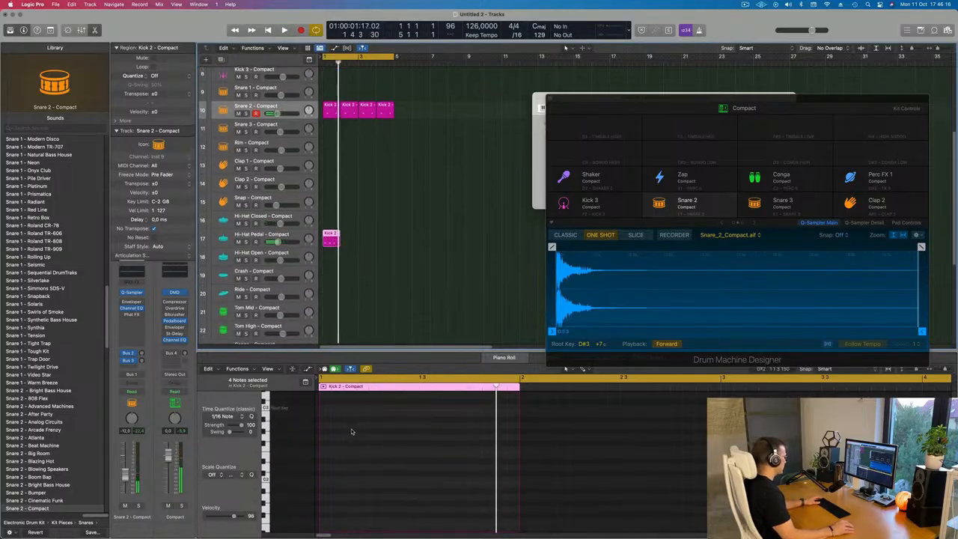
scroll(353, 430, down, 2)
click(372, 480)
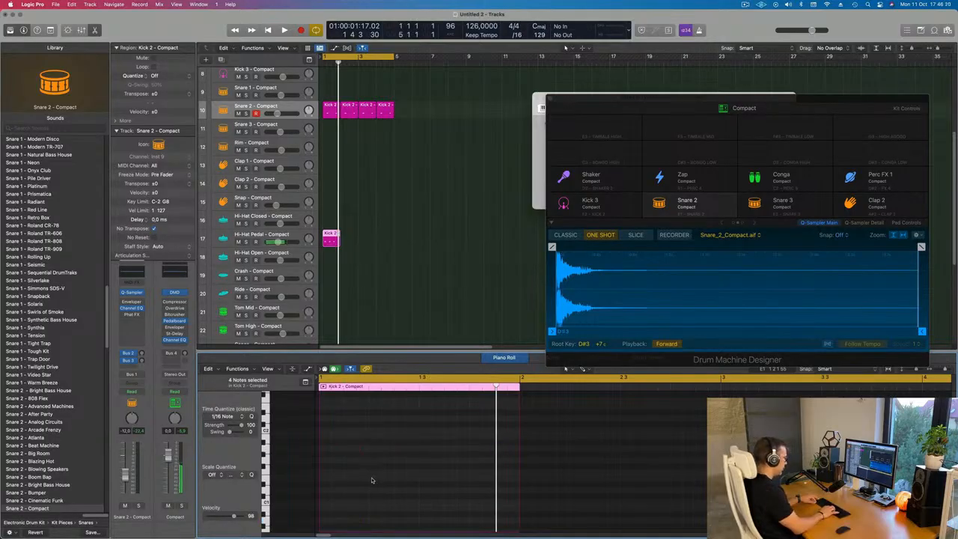
key(space)
scroll(371, 449, up, 4)
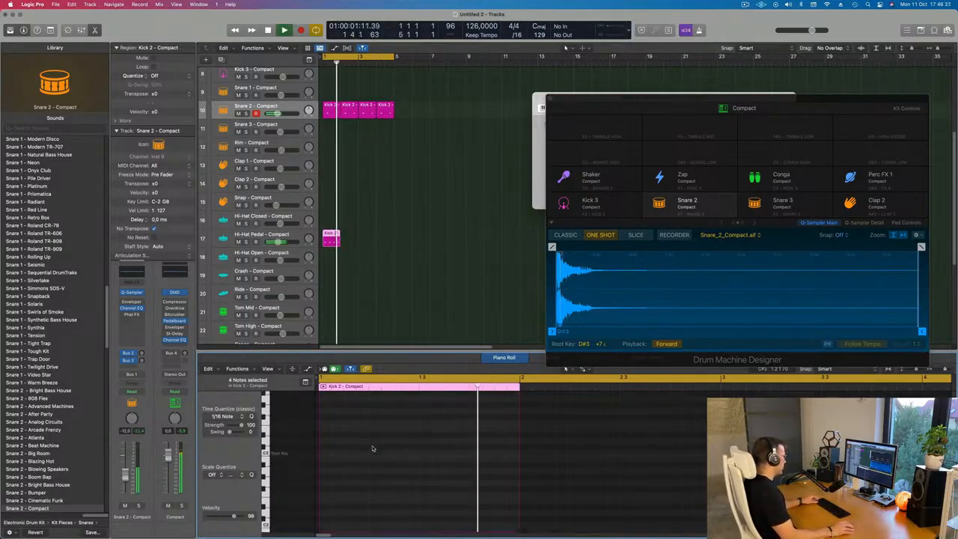
click(412, 289)
Repeat the Hi-Hat Pedal region three times to fill bars 1 to 4 and play the loop.
click(329, 236)
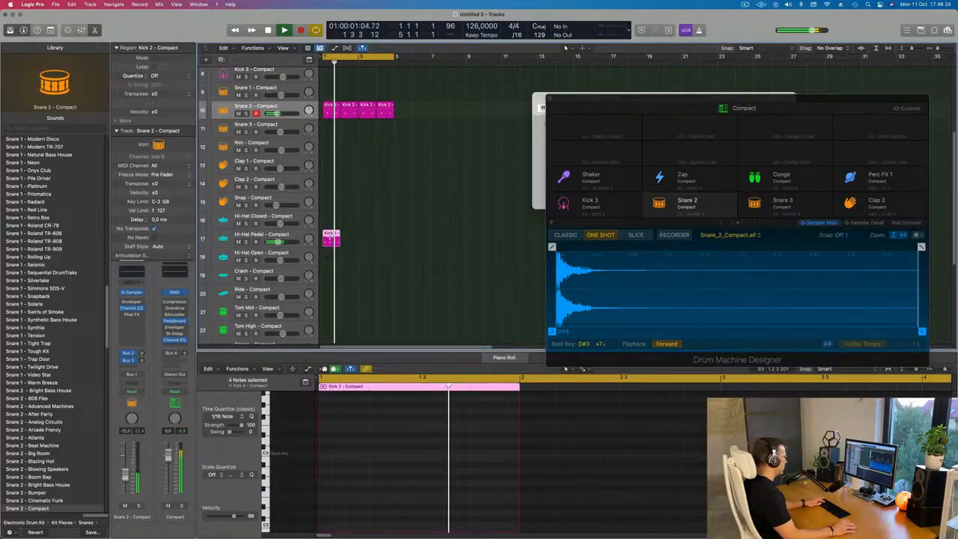
key(super+r)
key(super+r)
key(super+r)
drag(444, 225, 334, 241)
key(space)
key(space)
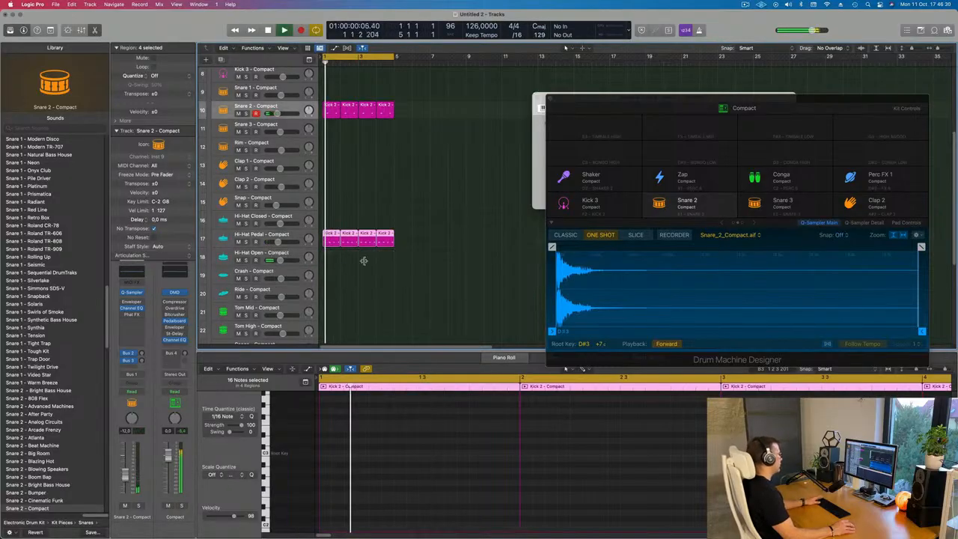
Copy the first Hi-Hat Pedal region onto the Ride track at bar 1.
key(super+Left)
key(super+Left)
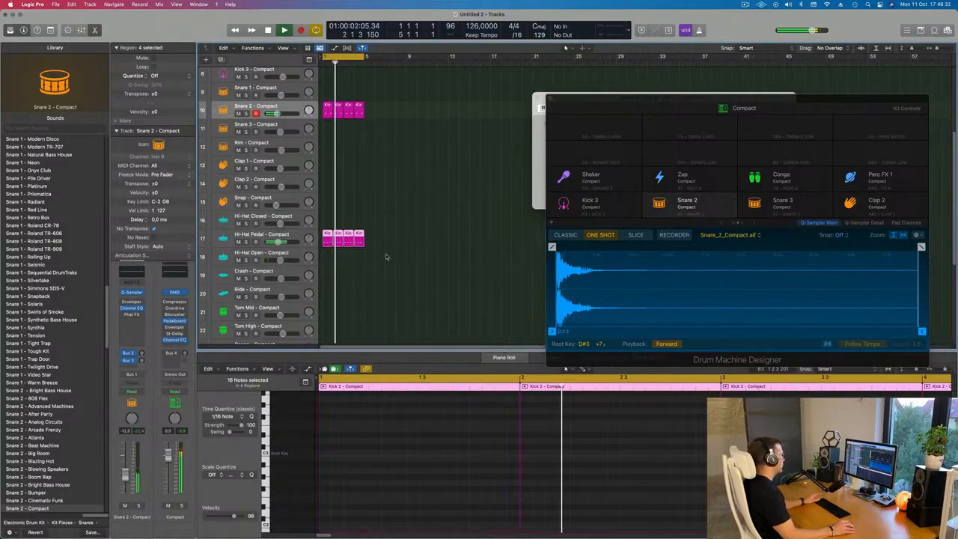
scroll(420, 252, down, 3)
key(space)
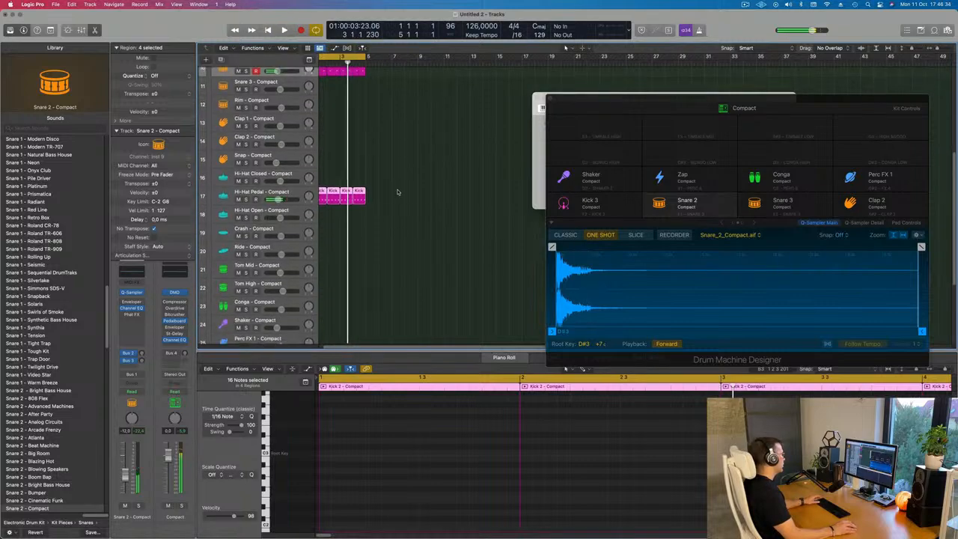
click(327, 185)
click(327, 190)
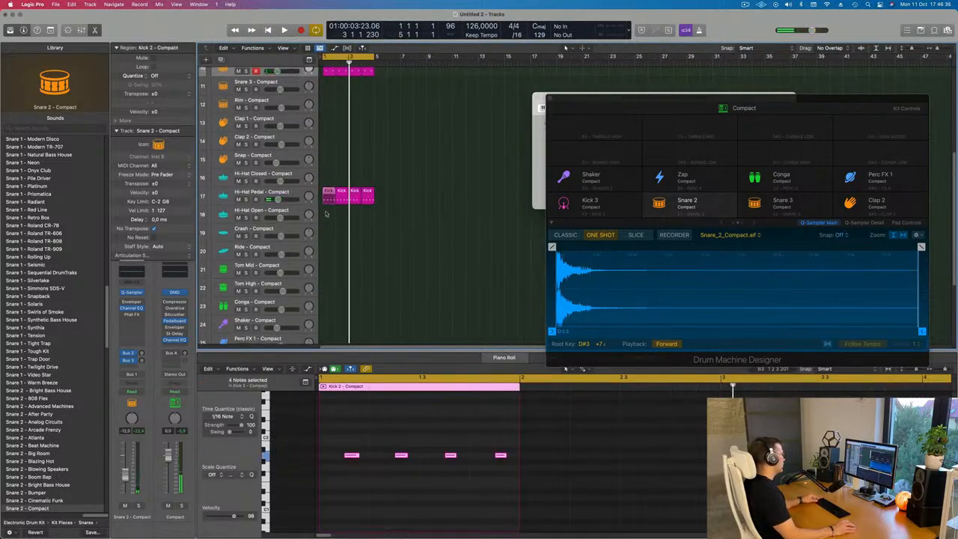
drag(325, 214, 325, 251)
Shift the Ride region's four notes an eighth note earlier onto the beats and audition them.
drag(339, 439, 582, 468)
drag(347, 455, 322, 456)
key(space)
scroll(358, 486, up, 2)
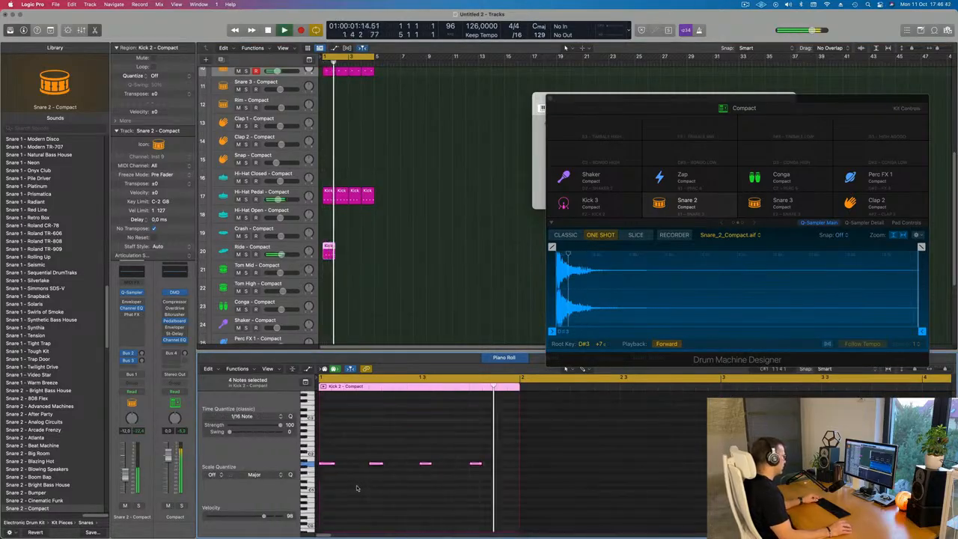
click(327, 471)
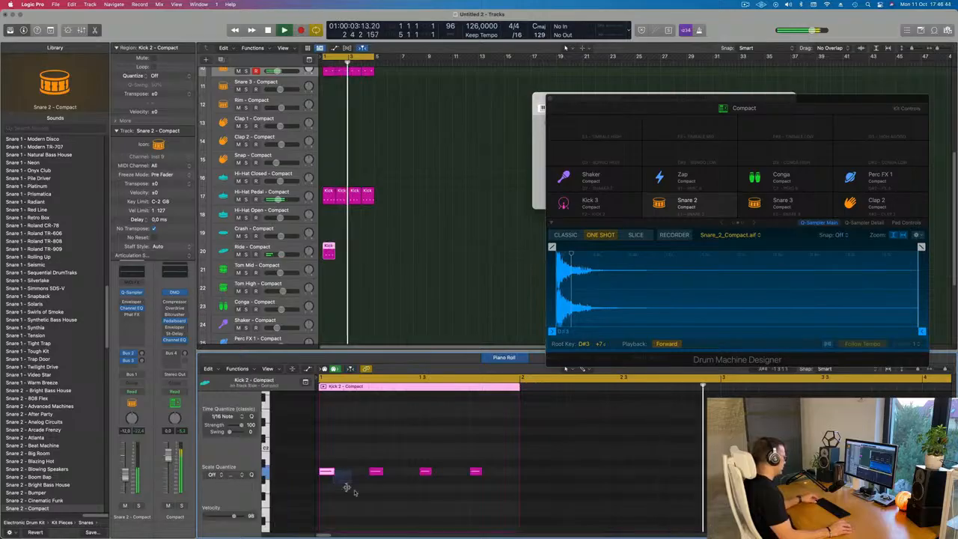
key(super+s)
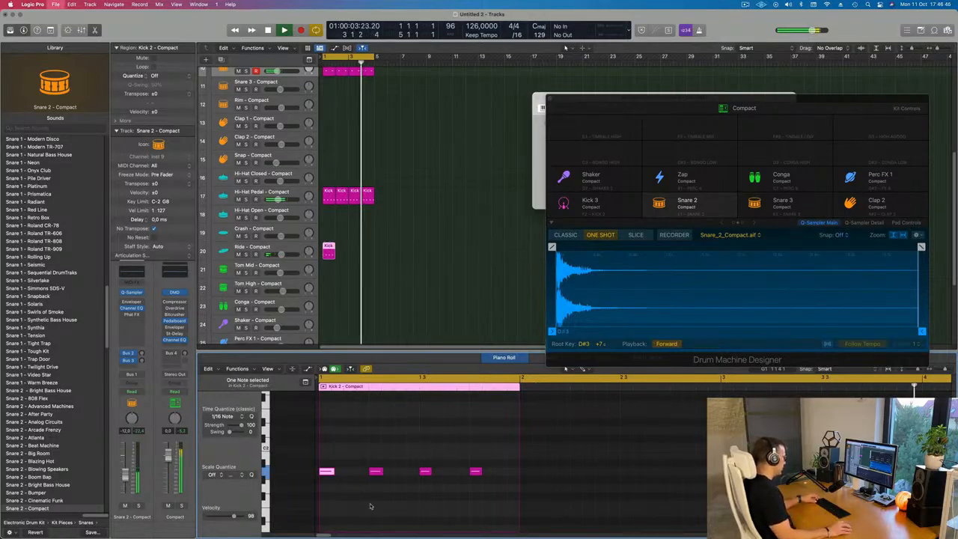
key(super+s)
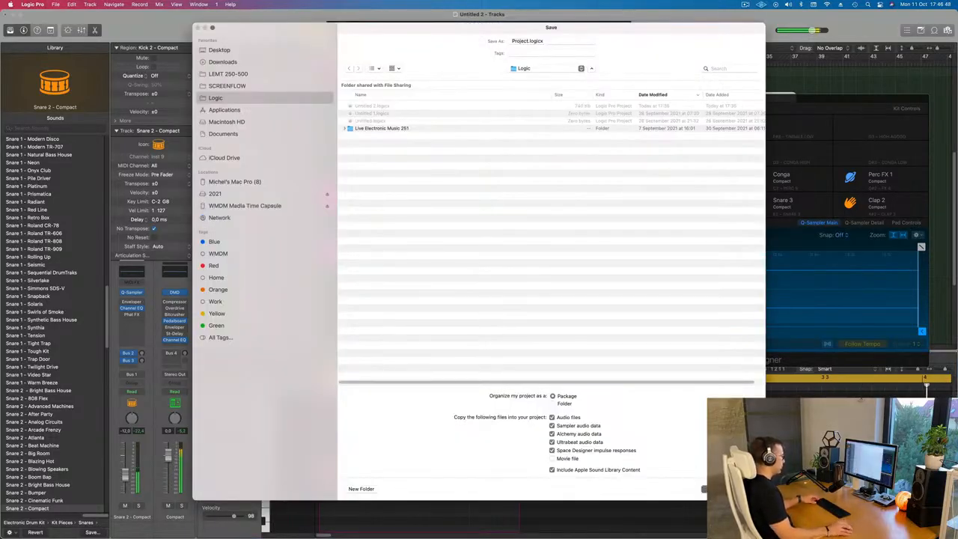
key(Escape)
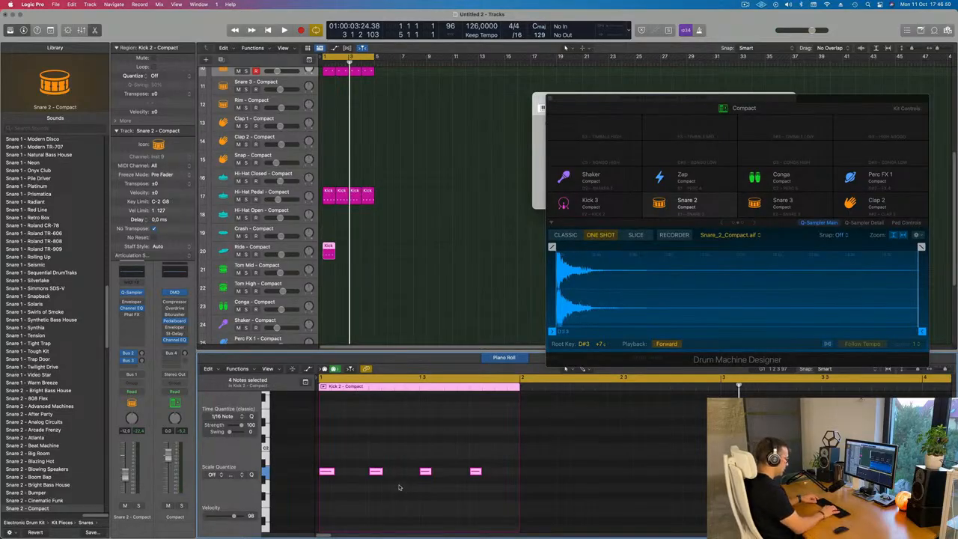
Transpose the Ride region's four notes up by octaves while the loop plays, and undo the last two note changes.
key(space)
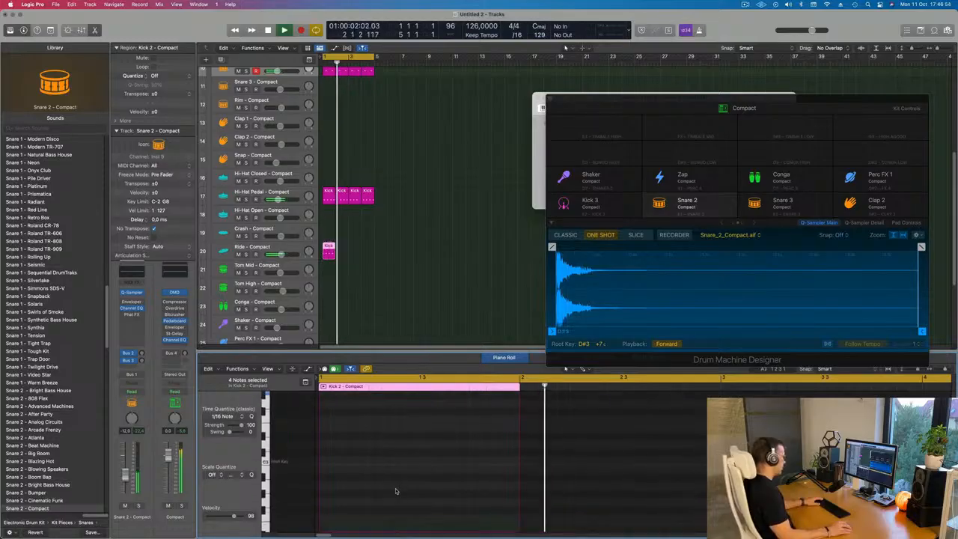
scroll(396, 491, up, 3)
key(alt+shift+Left)
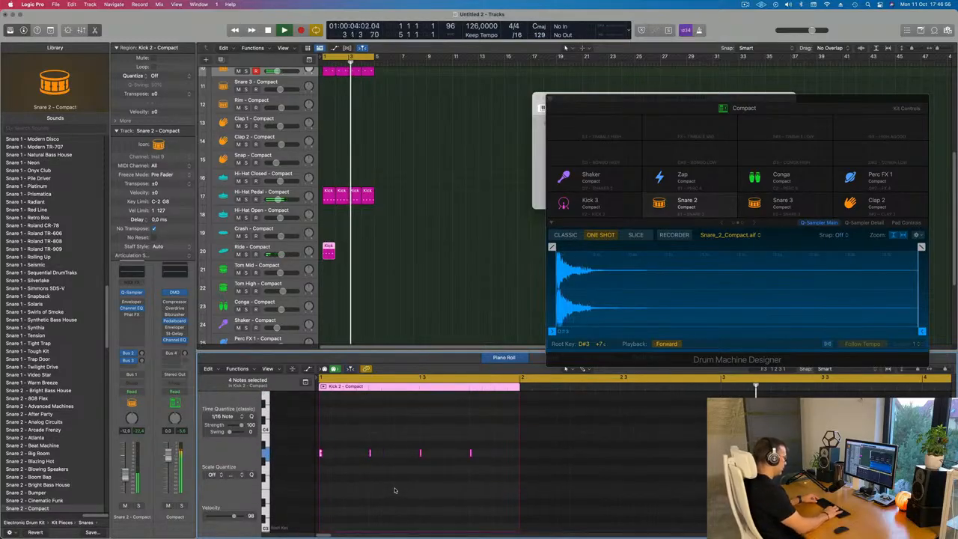
key(super+z)
key(super+z)
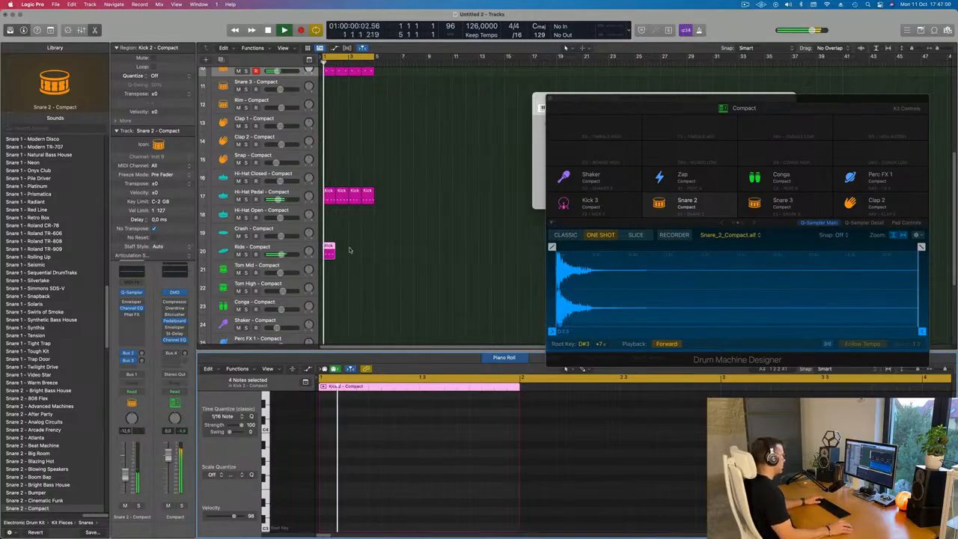
Repeat the Ride region to fill bars 1 to 4, removing the extra copy at bar 5, and play the loop.
key(super+r)
key(super+r)
key(super+r)
key(super+r)
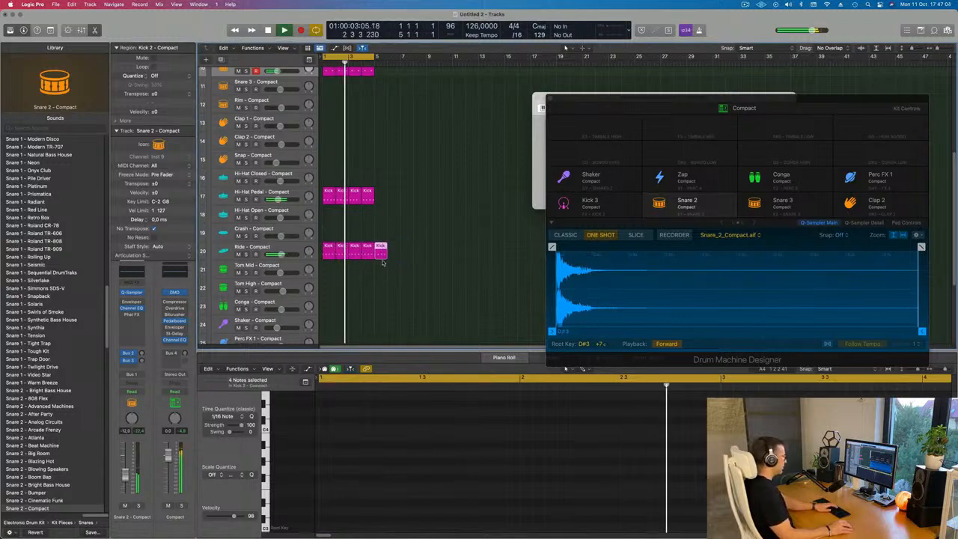
key(space)
Lower the Ride track's volume and adjust its reverb and delay sends, and bring the Compact kit's overall level down slightly.
click(291, 248)
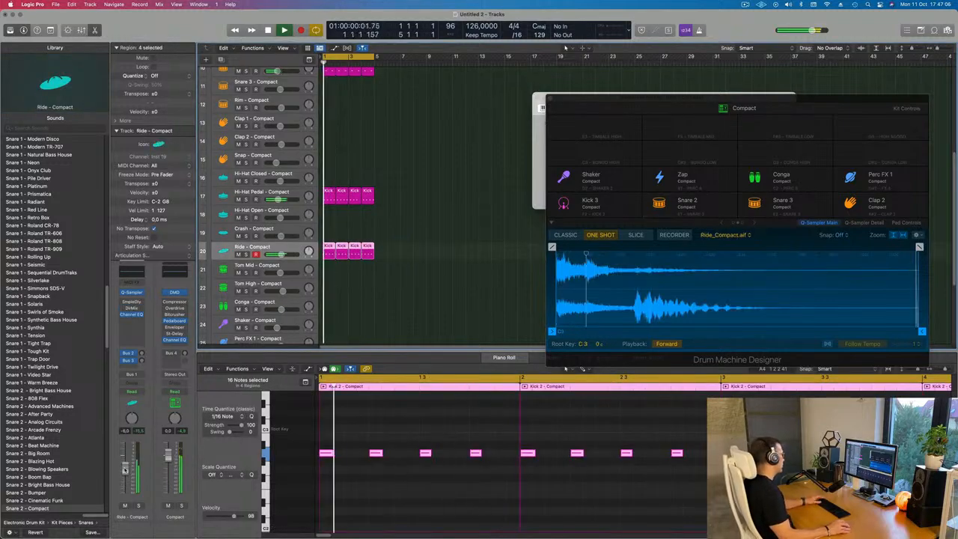
drag(143, 353, 142, 353)
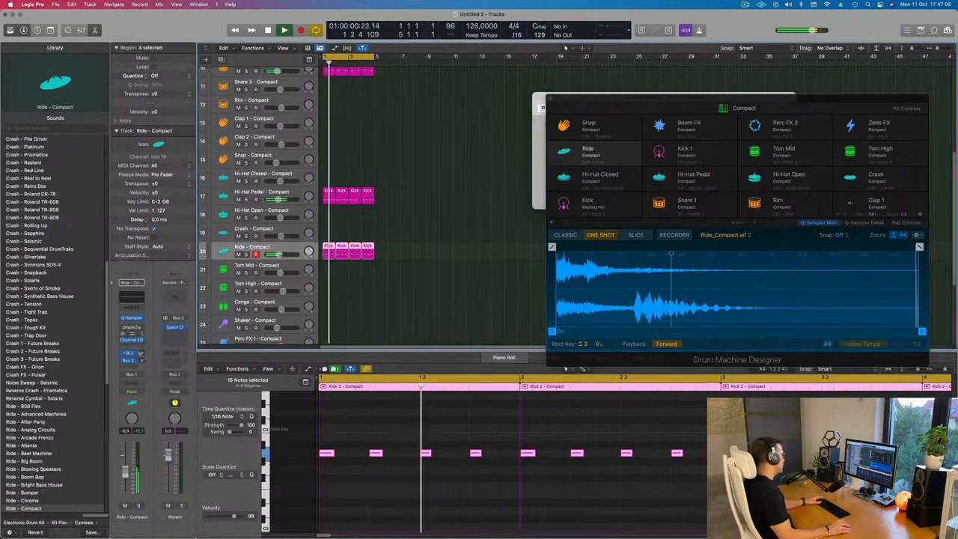
key(space)
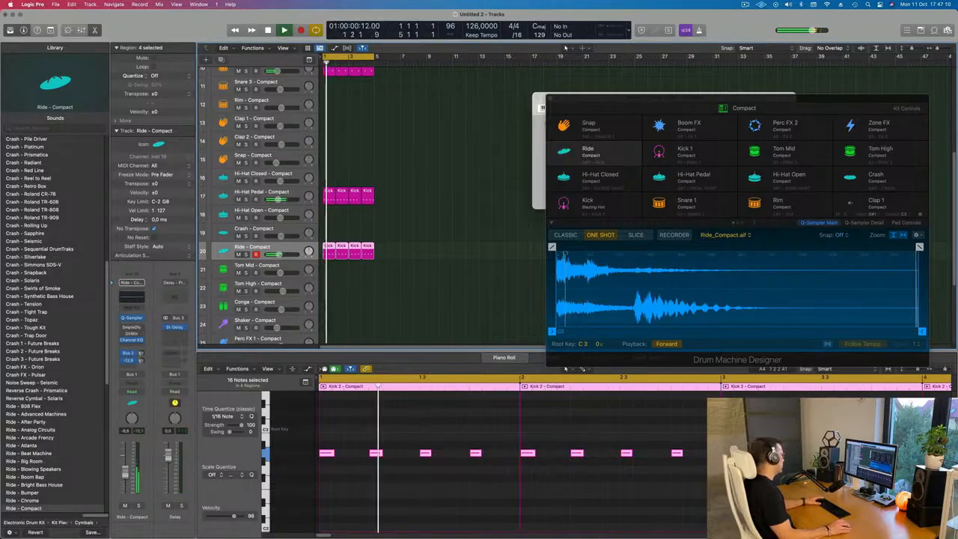
key(space)
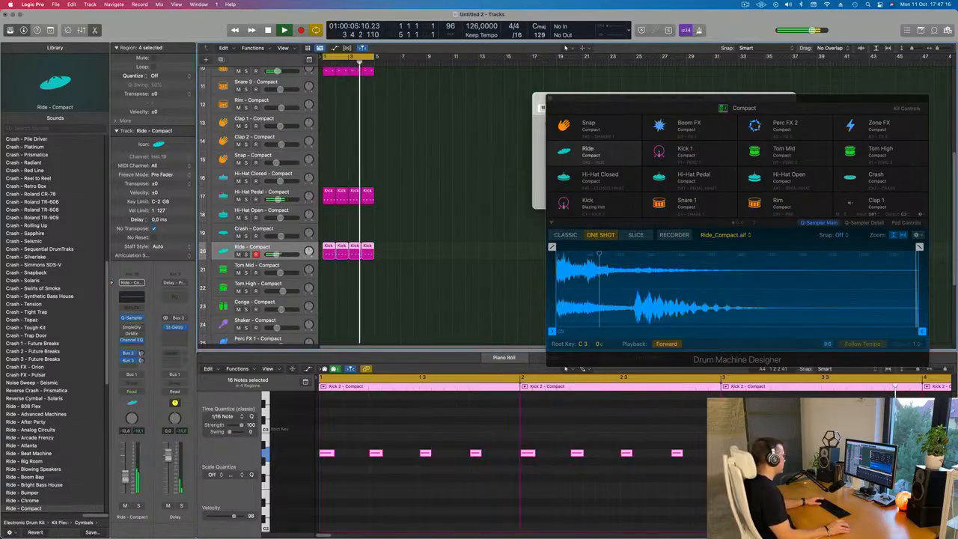
scroll(434, 209, up, 5)
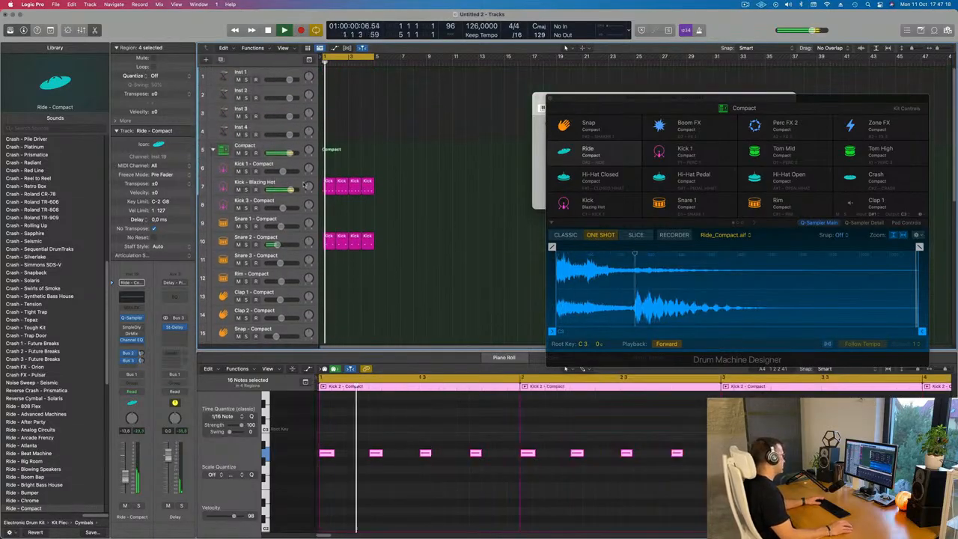
click(247, 187)
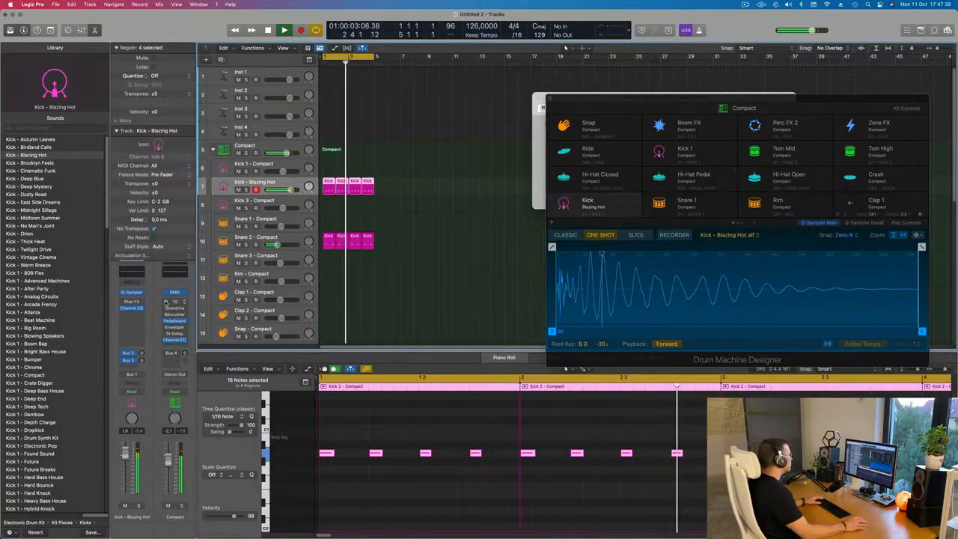
Select the Inst 1 track and open its Alchemy synthesizer while the drum loop plays.
click(258, 74)
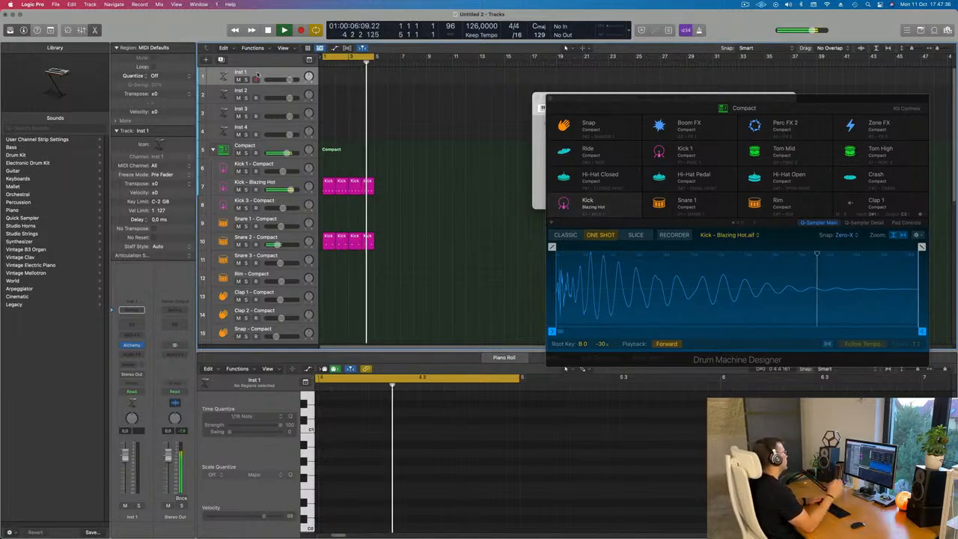
click(255, 79)
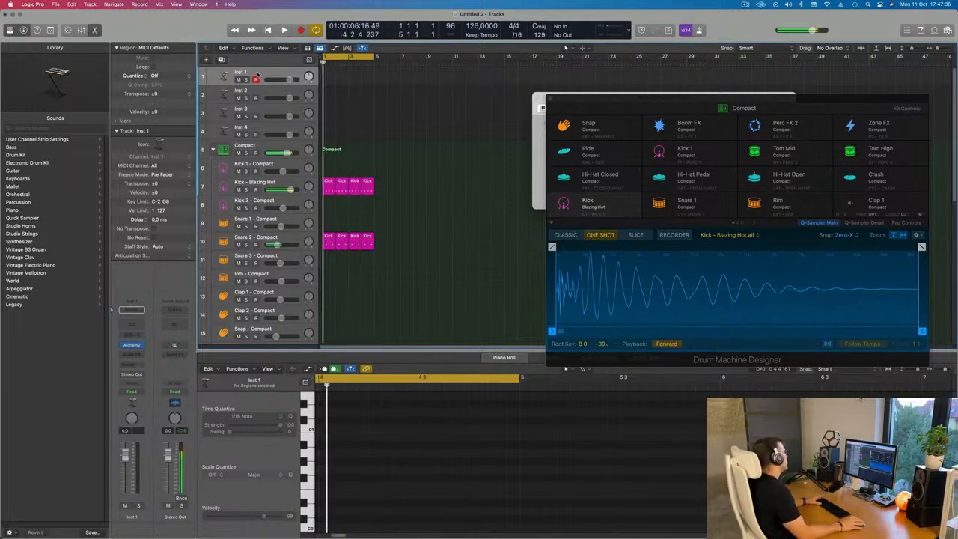
click(132, 345)
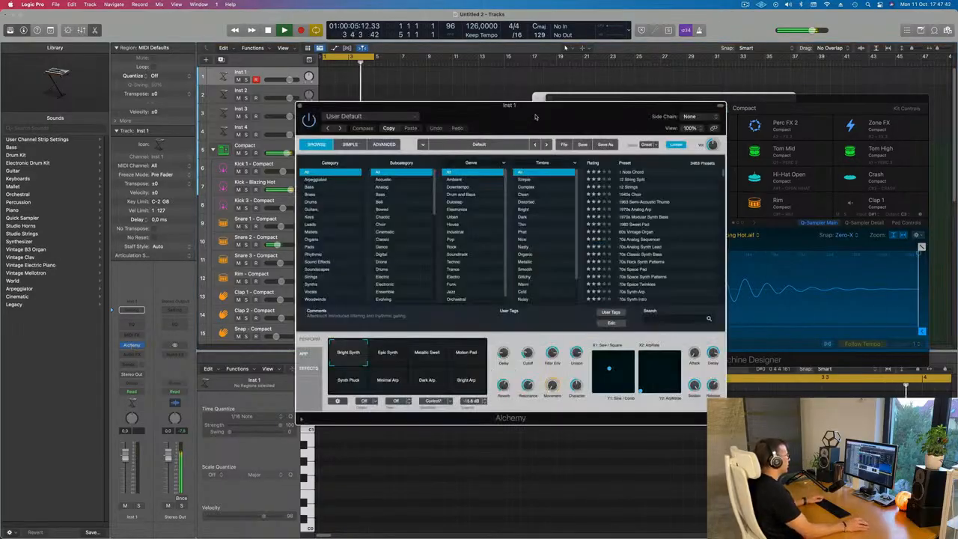
drag(535, 117, 496, 98)
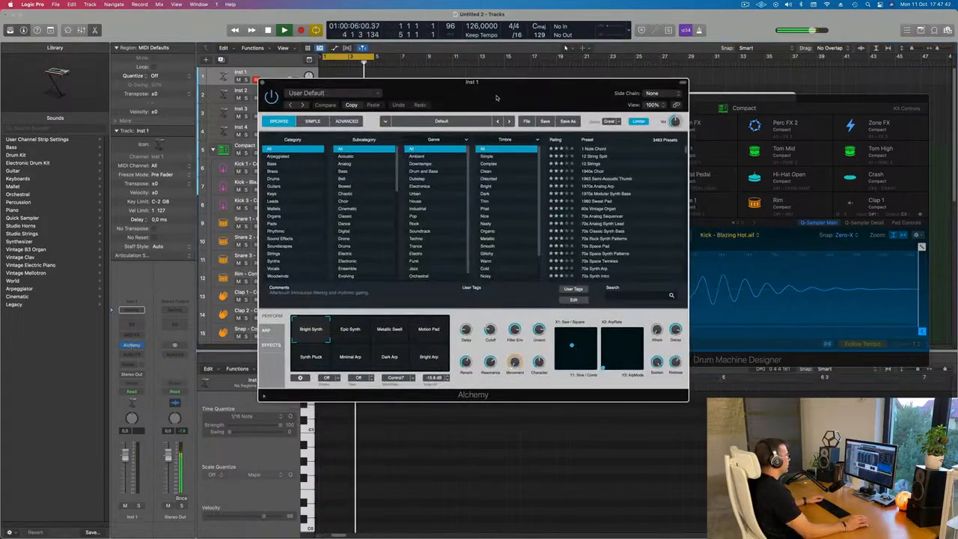
Filter Alchemy's presets by the Techno genre and load the Buzz Fuzz Phaser Bass preset.
click(417, 239)
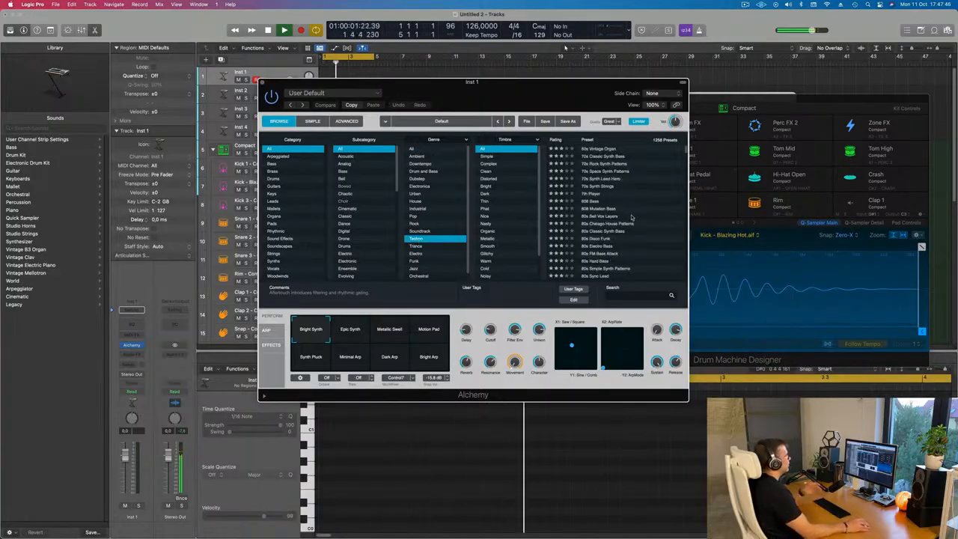
scroll(631, 217, down, 3)
scroll(654, 220, down, 8)
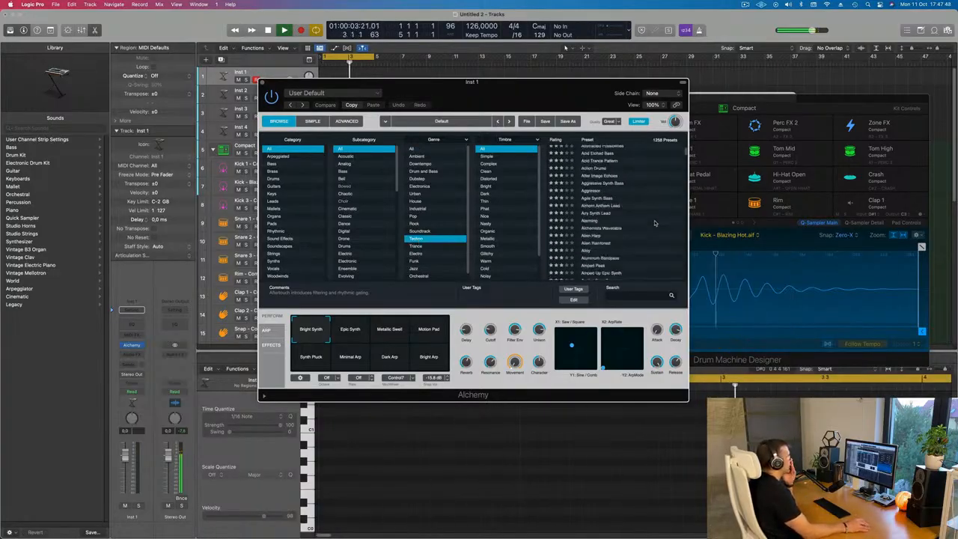
scroll(654, 223, down, 10)
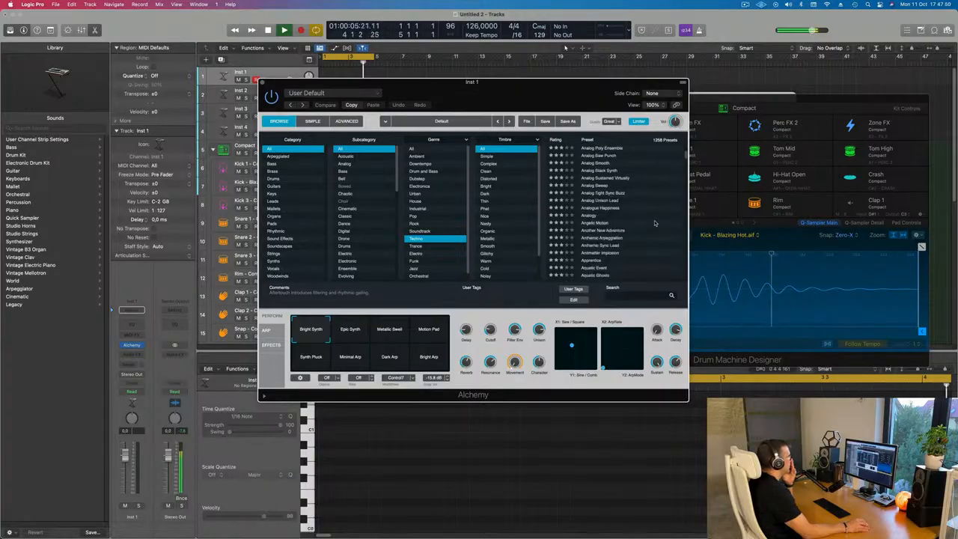
scroll(654, 222, down, 10)
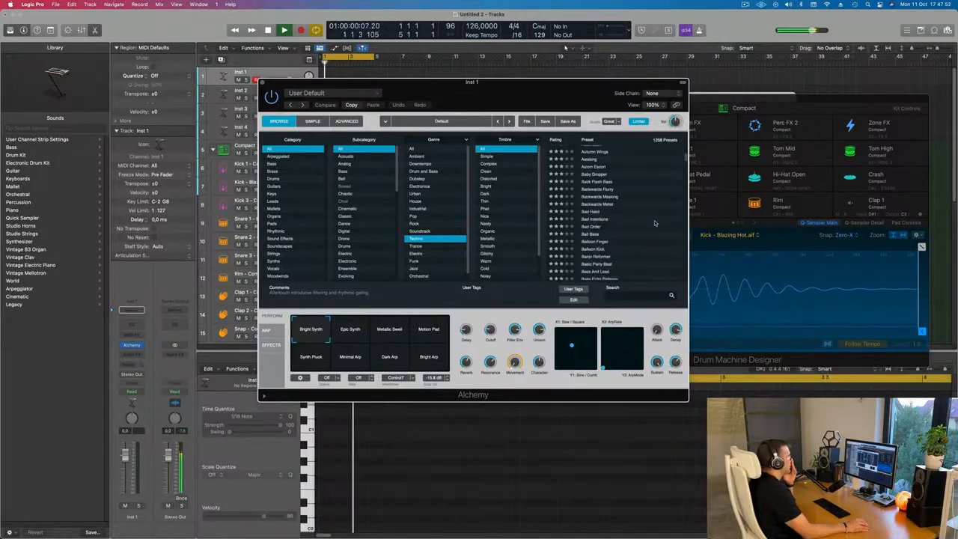
scroll(653, 222, down, 5)
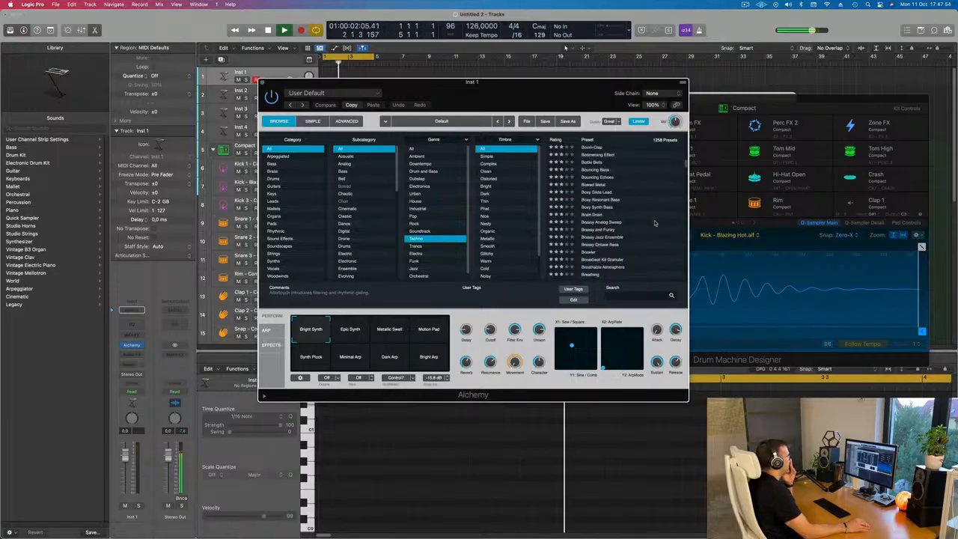
scroll(654, 222, down, 5)
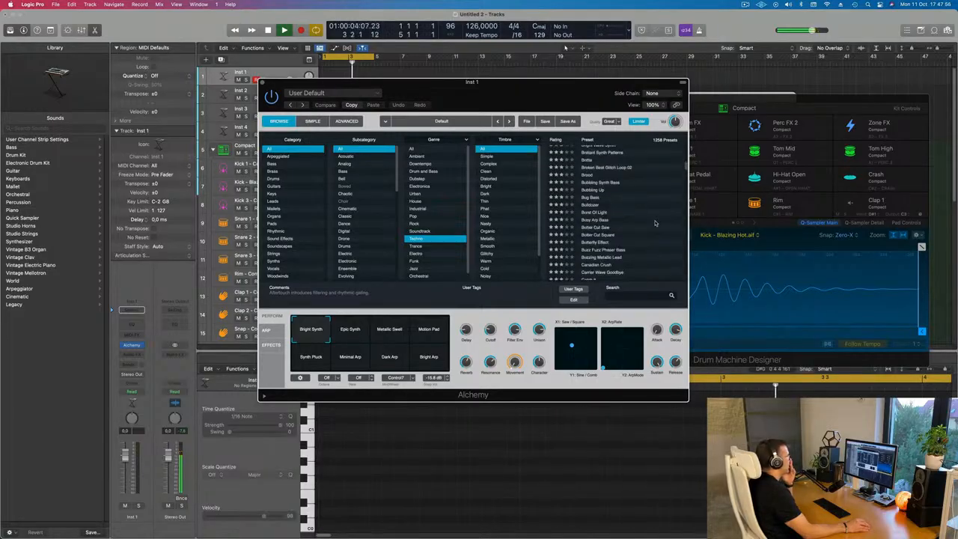
scroll(654, 222, down, 2)
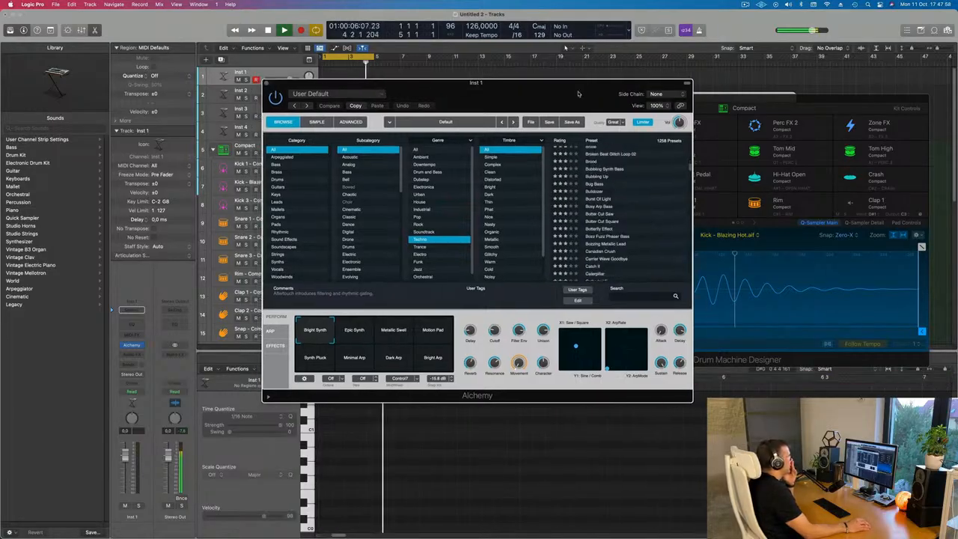
drag(582, 88, 603, 94)
click(626, 242)
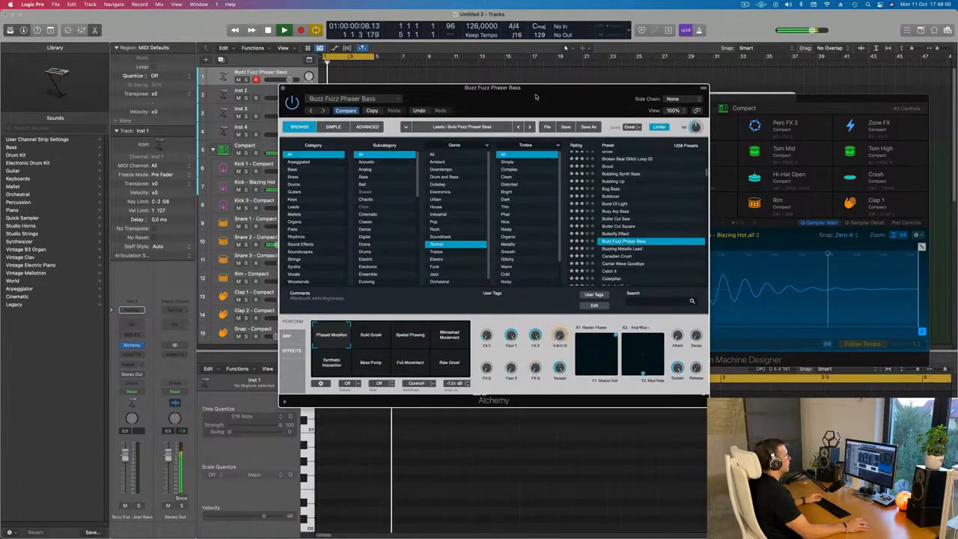
Show the Musical Typing keyboard, audition Buzz Fuzz Phaser Bass over the drums and lower the track's volume to -14.6 dB.
drag(524, 101, 643, 137)
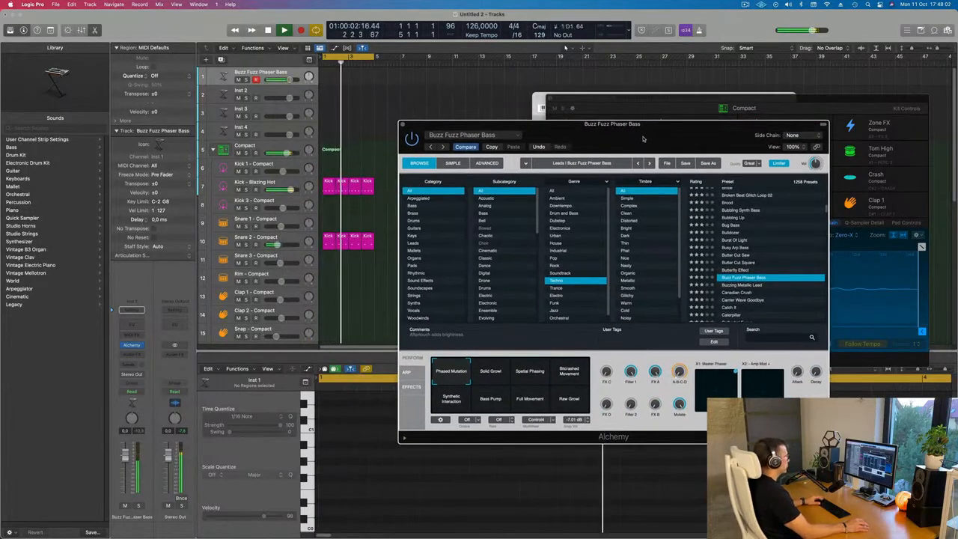
drag(736, 140, 599, 159)
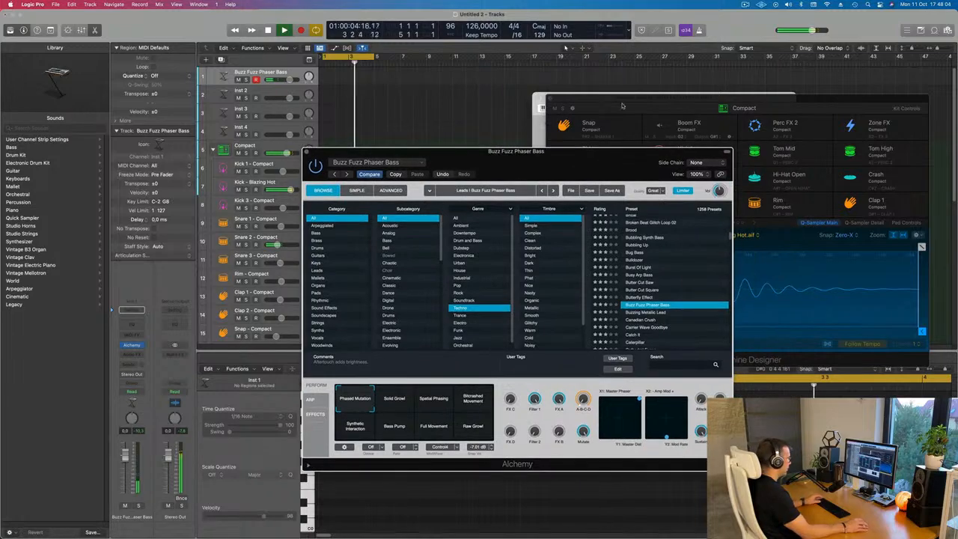
key(super+k)
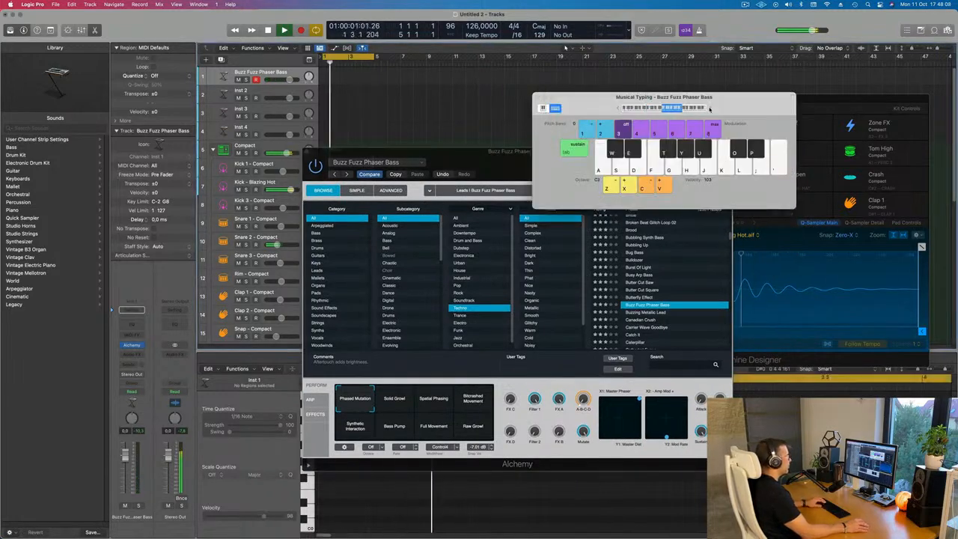
key(g)
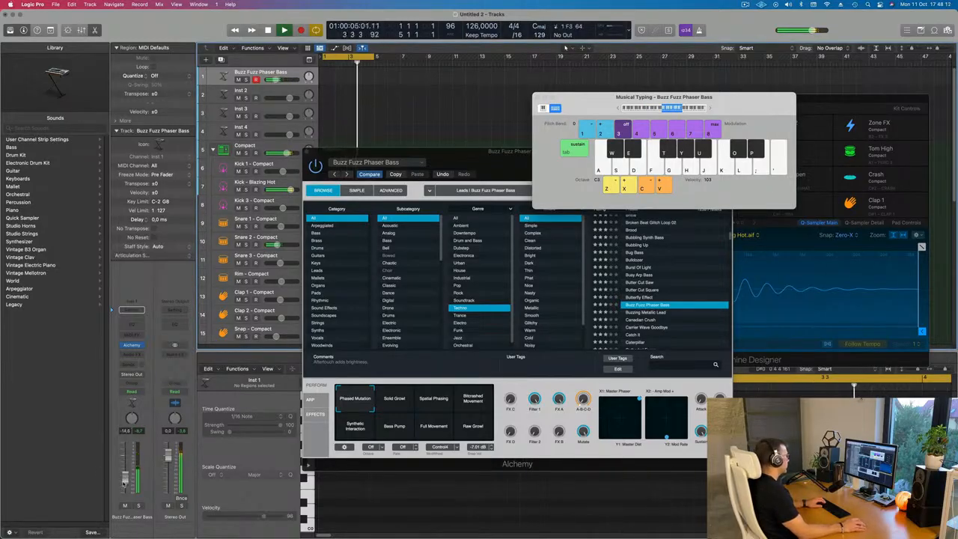
Audition Canadian Crush against Buzzing Metallic Lead, try Canadian Crush's Ambient variation and rate the preset five stars.
click(640, 318)
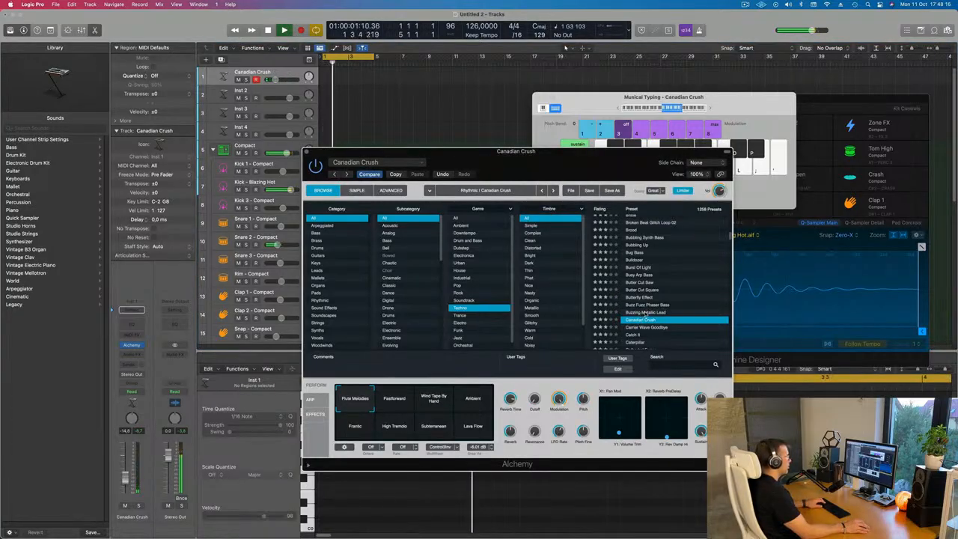
click(641, 312)
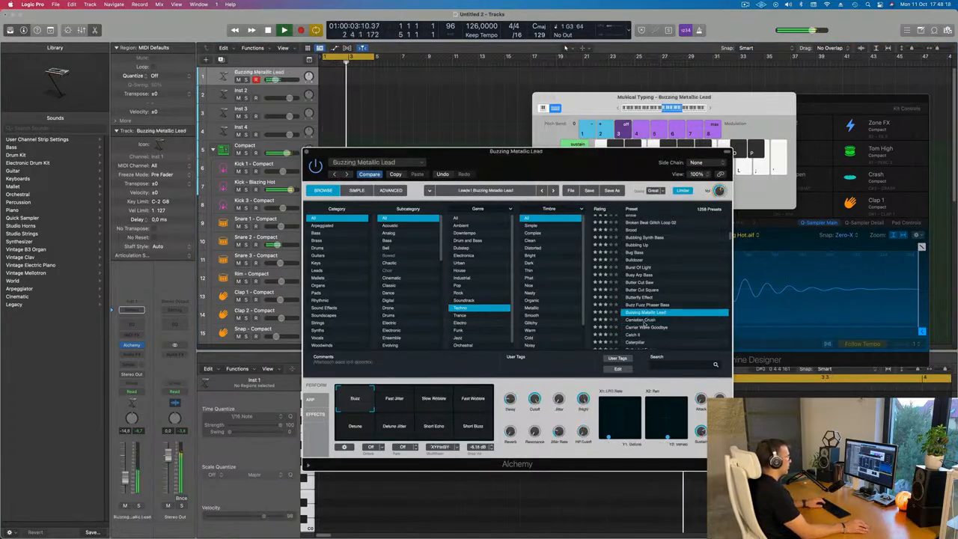
click(641, 319)
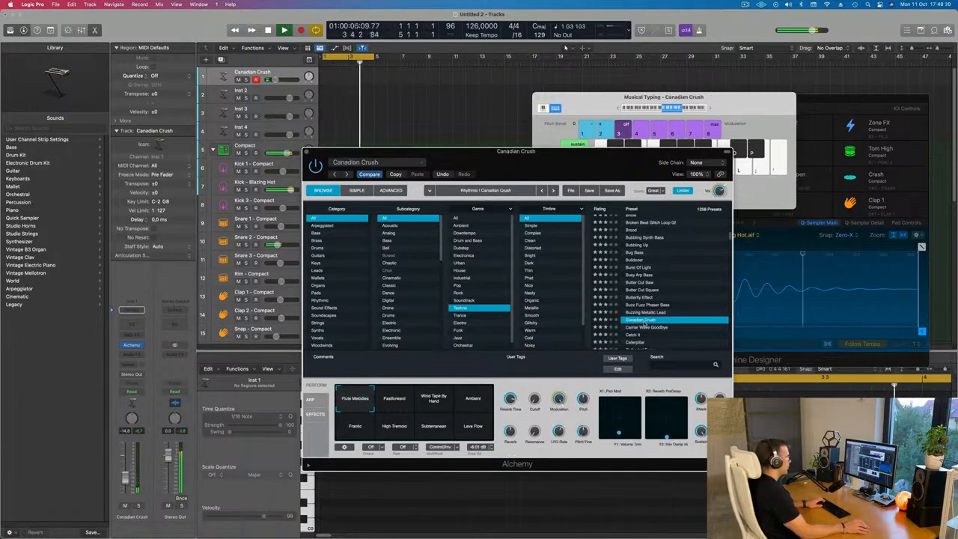
click(474, 401)
Audition the Caterpillar preset and load Chill Sustain from further down the Techno list.
scroll(653, 283, down, 3)
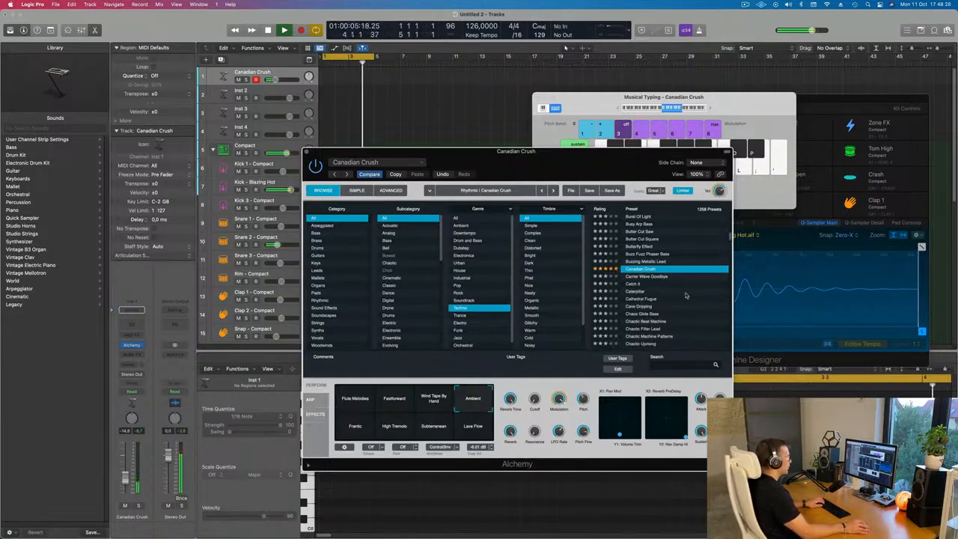
scroll(666, 294, down, 2)
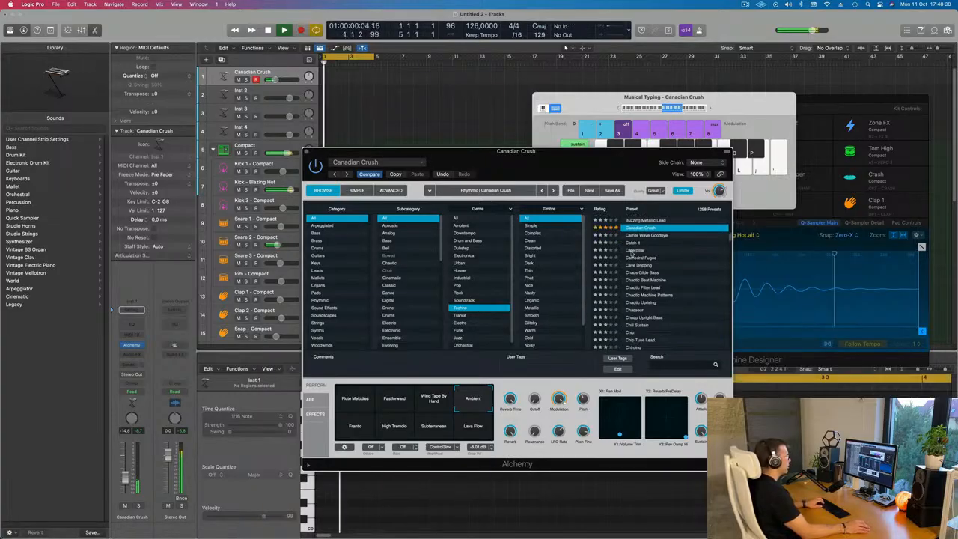
click(632, 250)
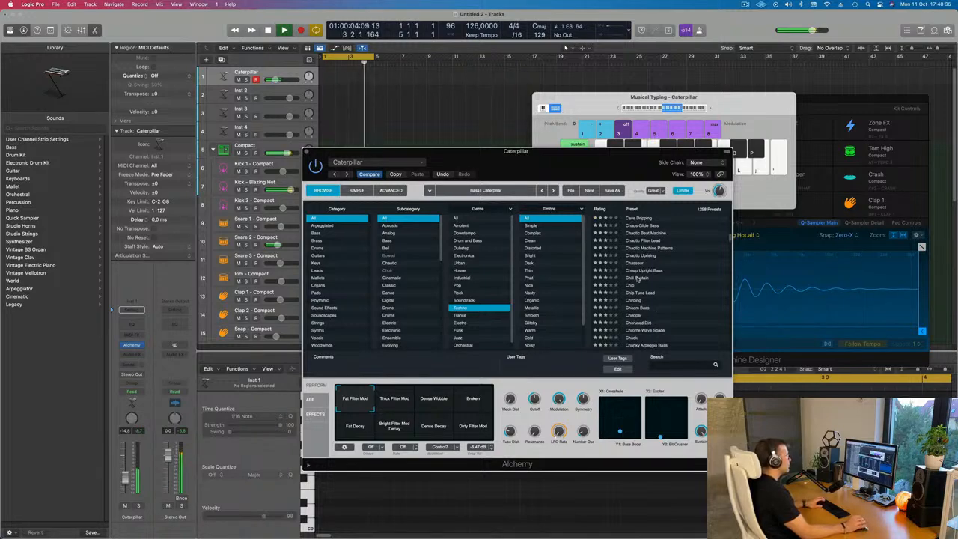
click(637, 279)
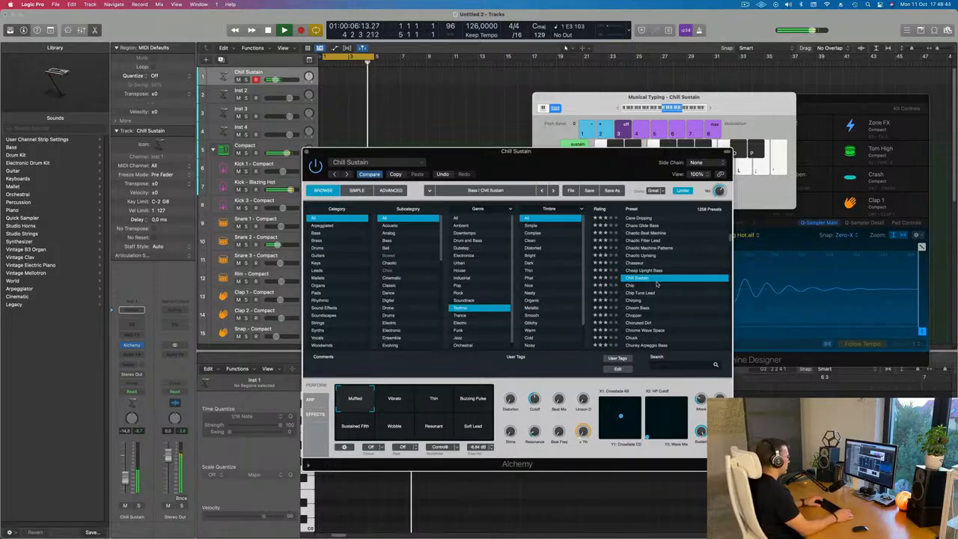
Record a played MIDI part on the Chill Sustain track over bars 1 to 3 of the loop.
key(r)
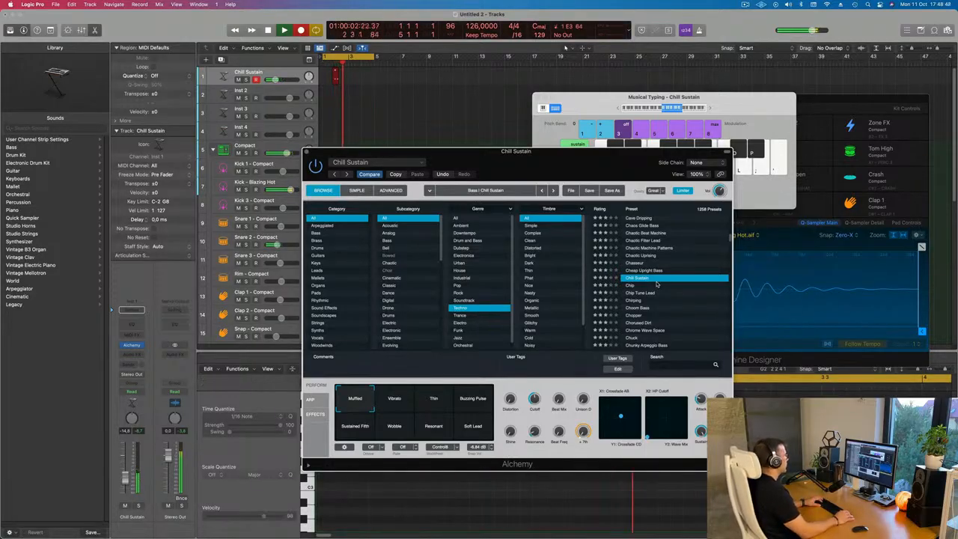
key(space)
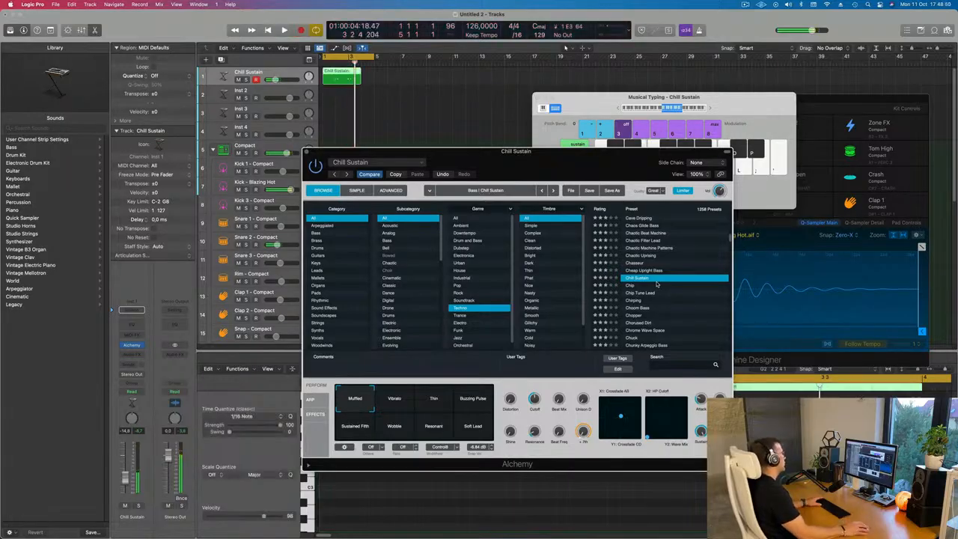
Move the Alchemy window clear of the Piano Roll and play back the Chill Sustain part with all its notes selected.
drag(494, 152, 935, 208)
key(space)
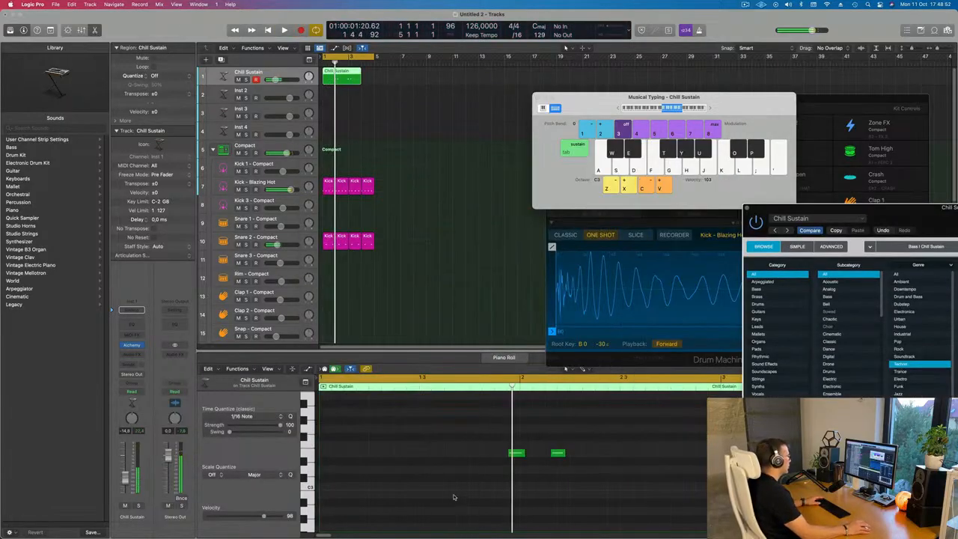
click(470, 482)
scroll(481, 490, down, 3)
key(space)
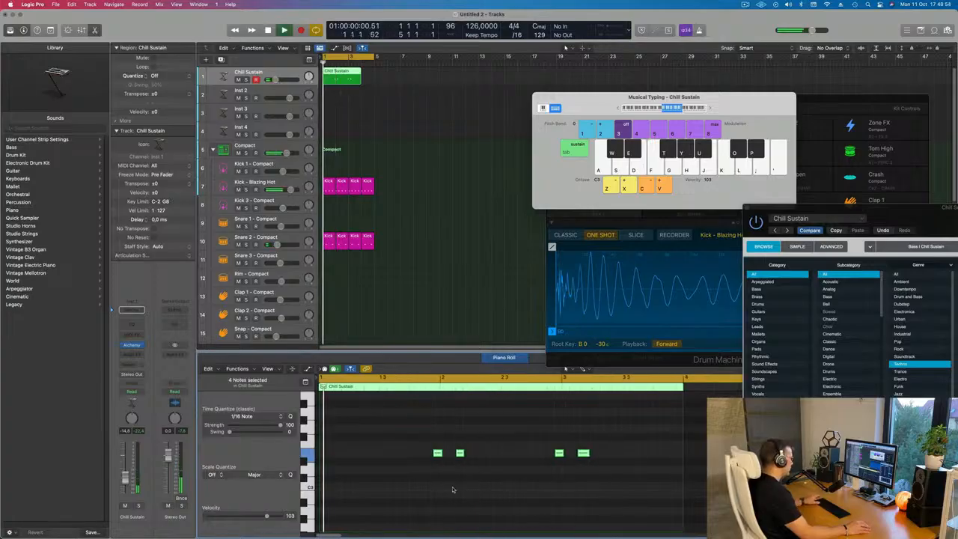
scroll(454, 490, up, 4)
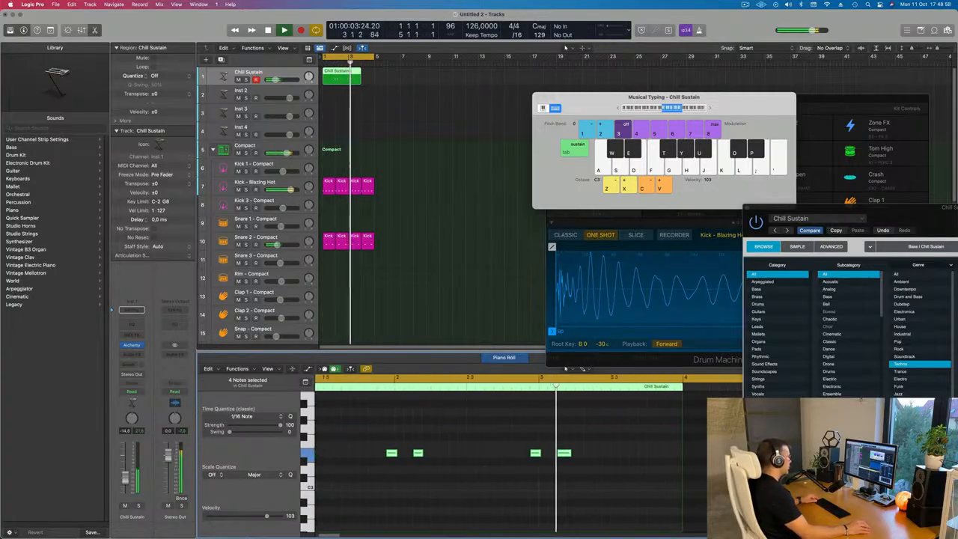
key(Return)
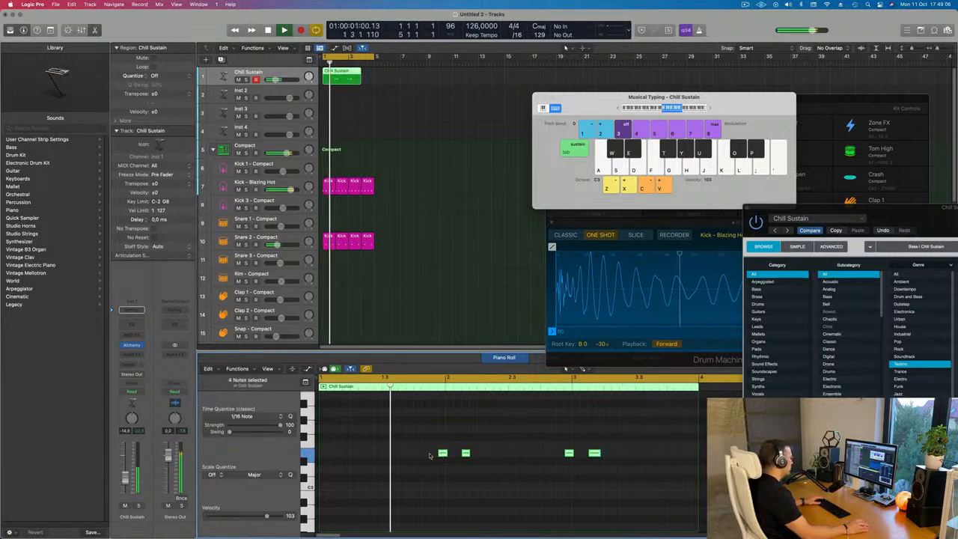
Shift the four selected Chill Sustain notes about half a bar earlier and play the loop to check their timing.
drag(442, 453, 377, 458)
key(space)
scroll(379, 490, down, 3)
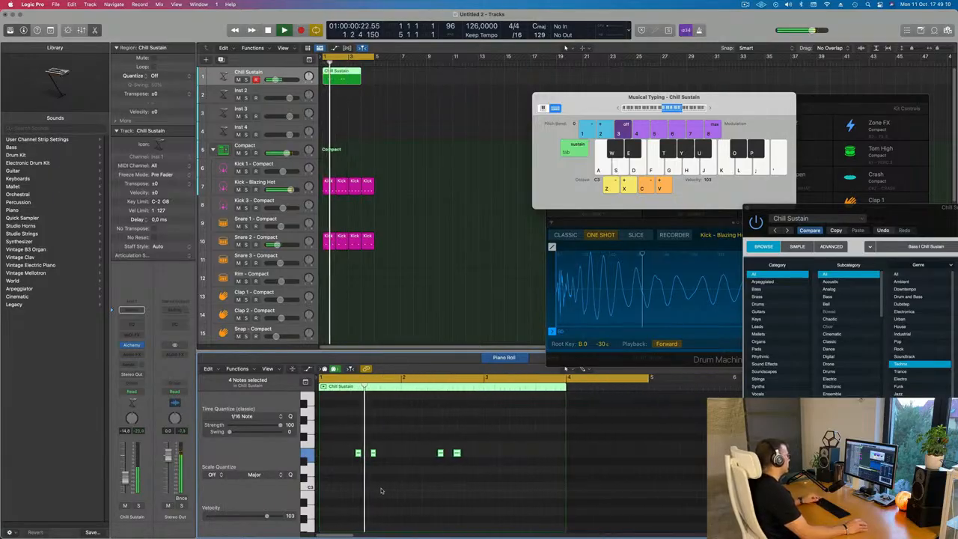
scroll(392, 490, up, 6)
scroll(393, 488, down, 4)
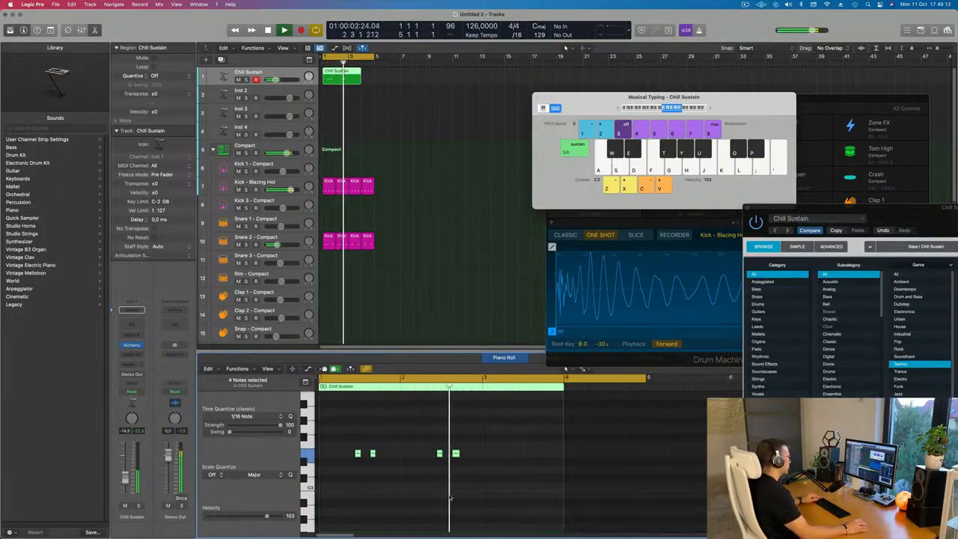
key(Return)
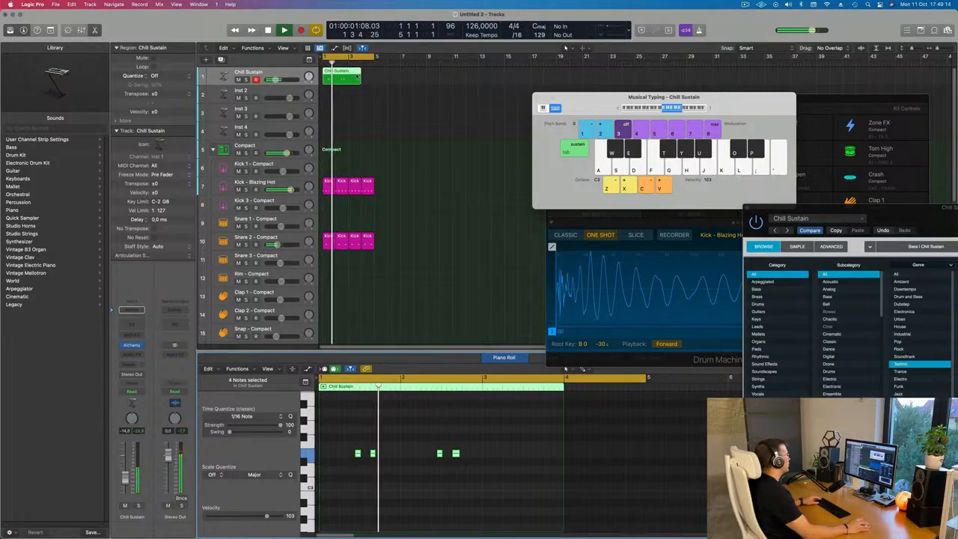
Split the Chill Sustain region at bar 3, delete the remainder and repeat the two-bar region over bars 3 to 5.
super+double_click(348, 77)
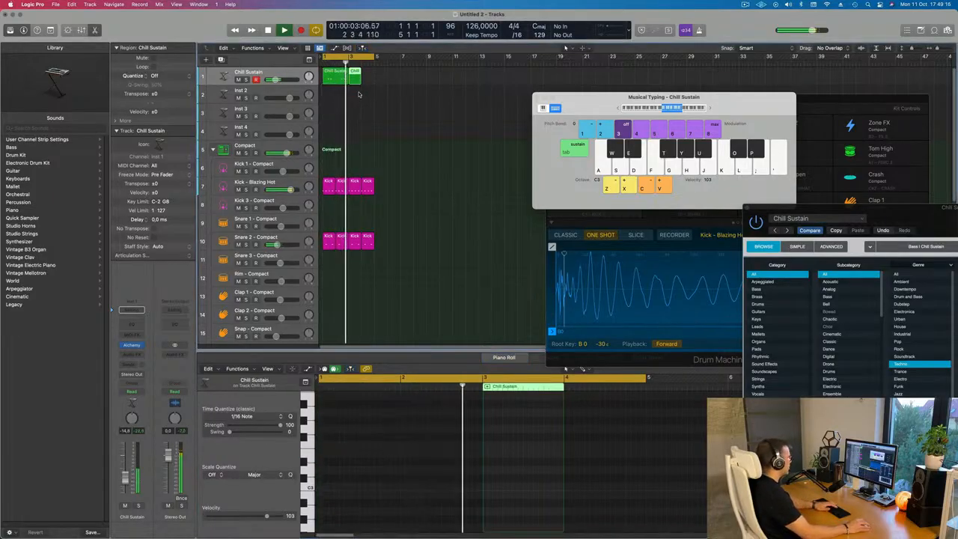
key(BackSpace)
key(Return)
click(335, 80)
key(super+shift+z)
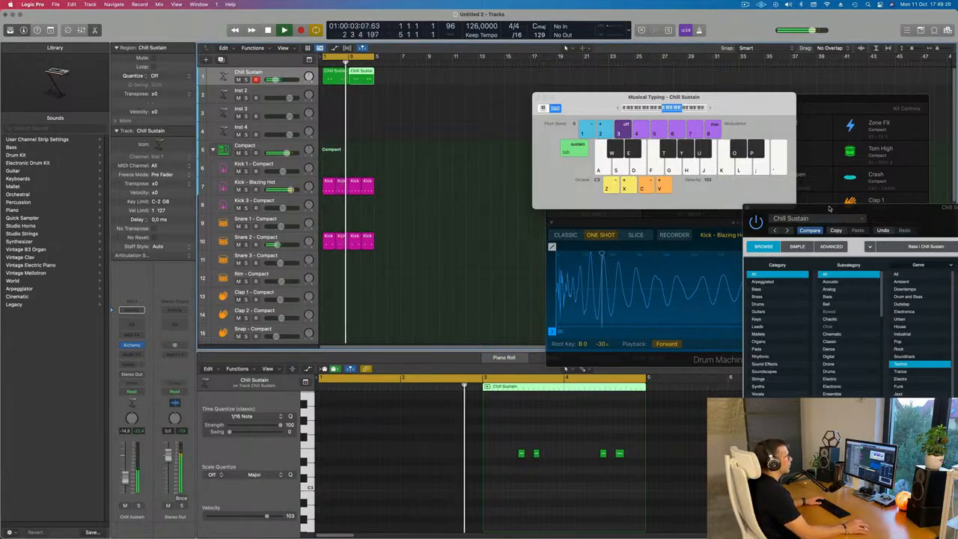
Bring the Alchemy window back over the arrangement, stop playback and load the Classic Choir preset from the Techno list.
drag(829, 209, 442, 72)
key(space)
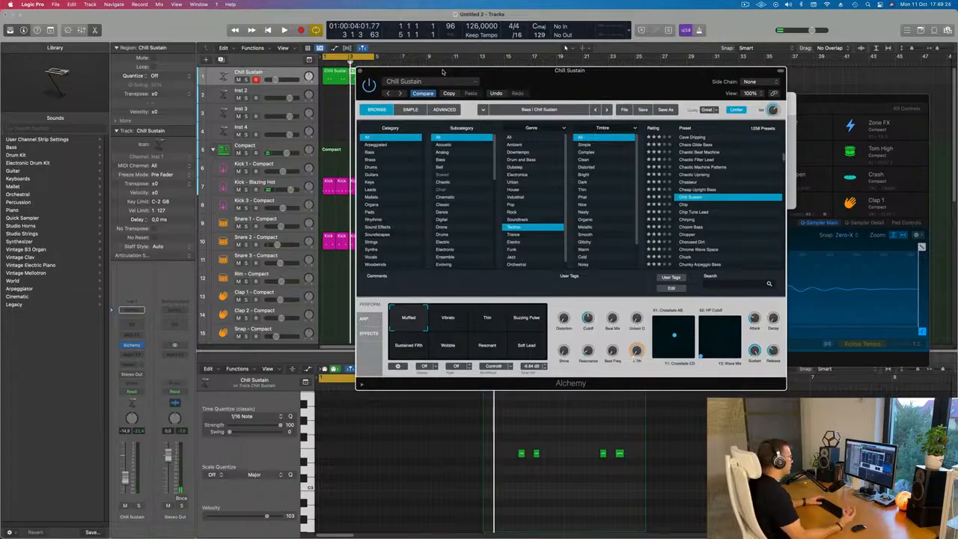
drag(603, 79, 593, 114)
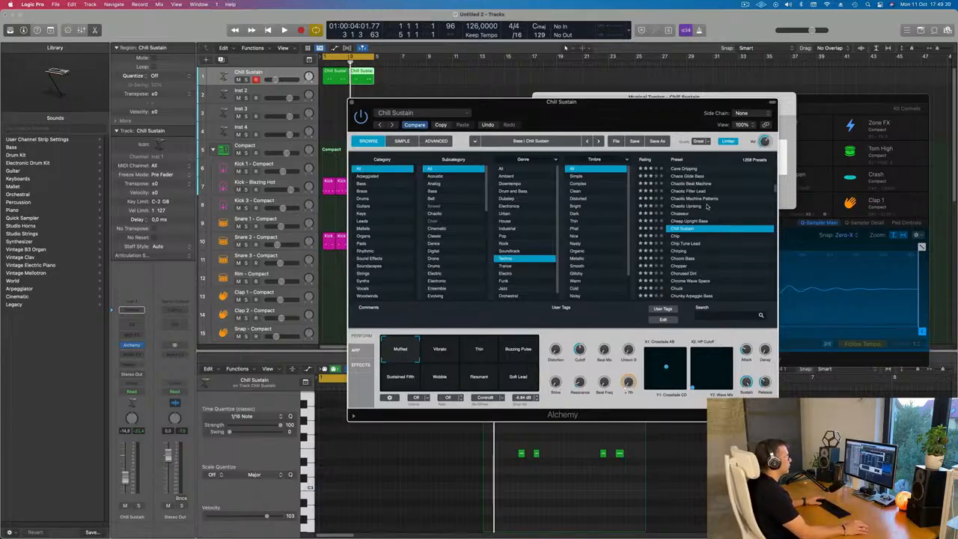
scroll(706, 207, down, 5)
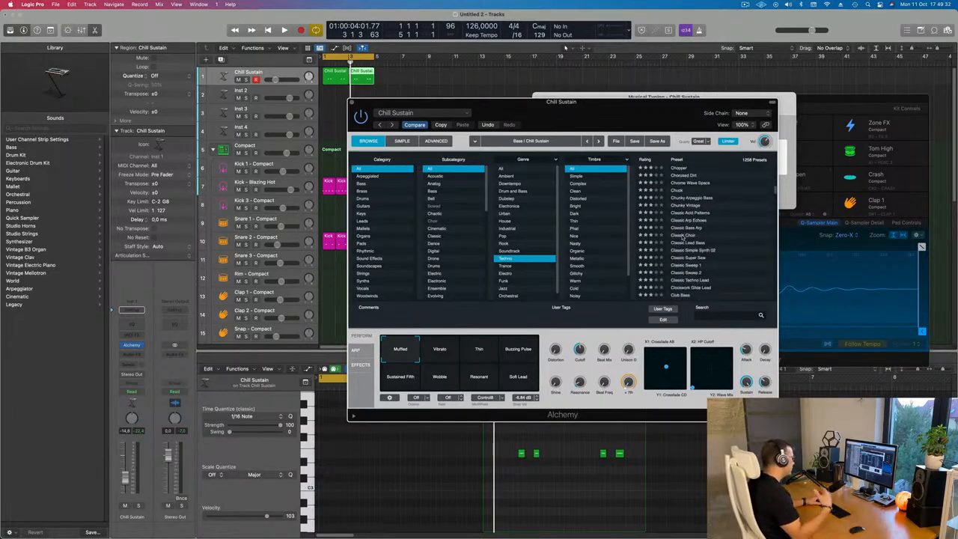
click(682, 237)
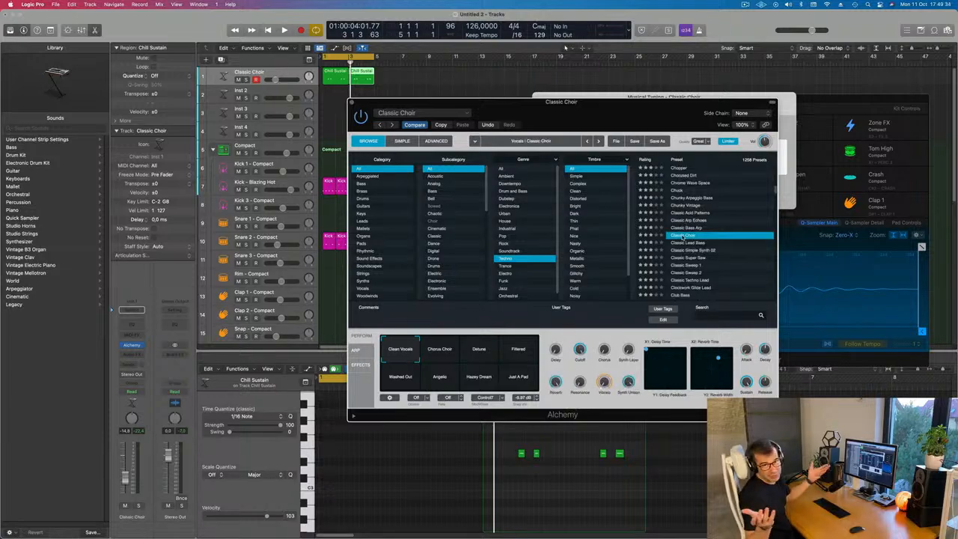
Load Darker Forest and audition its Droning Pattern, Dissonant, Metal Hits and Percussive Rhythm variations over the loop.
scroll(682, 237, down, 10)
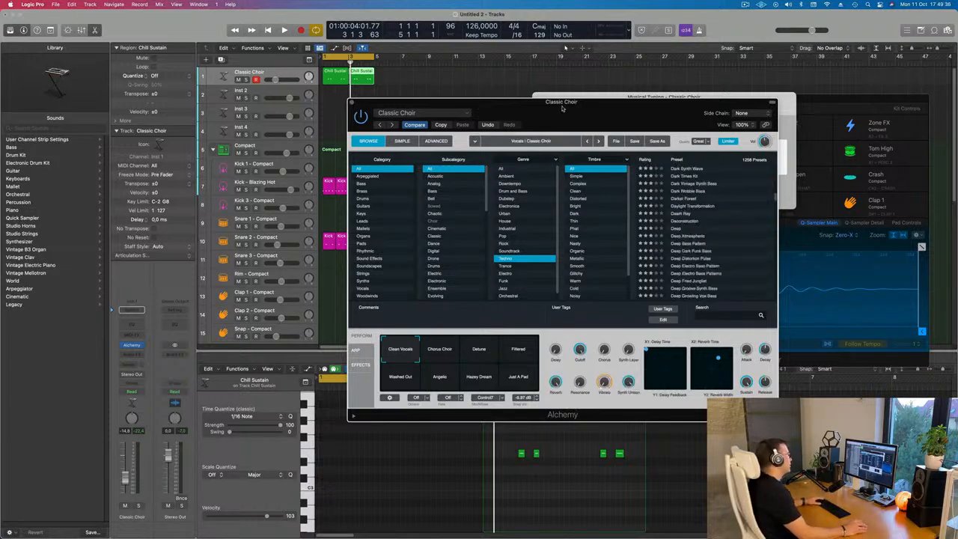
drag(564, 109, 597, 126)
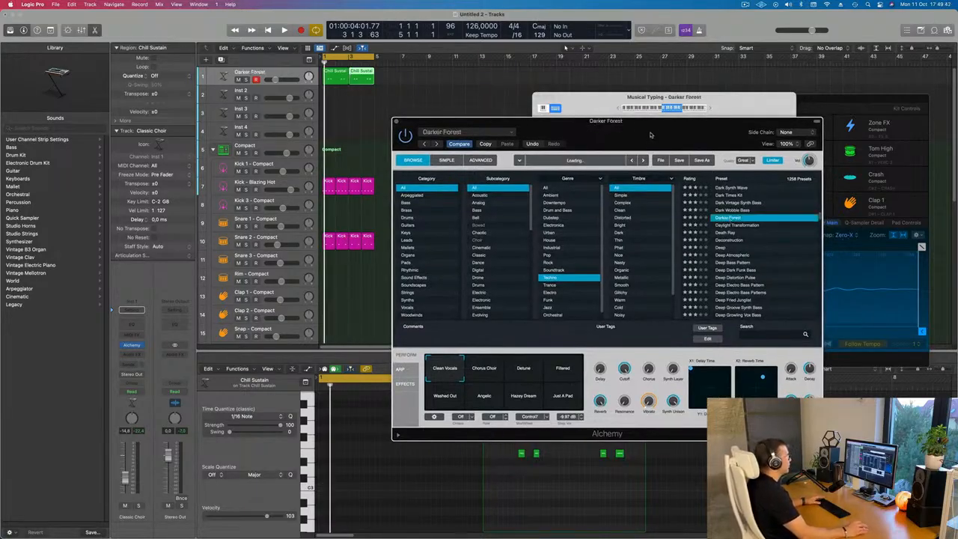
drag(648, 136, 605, 145)
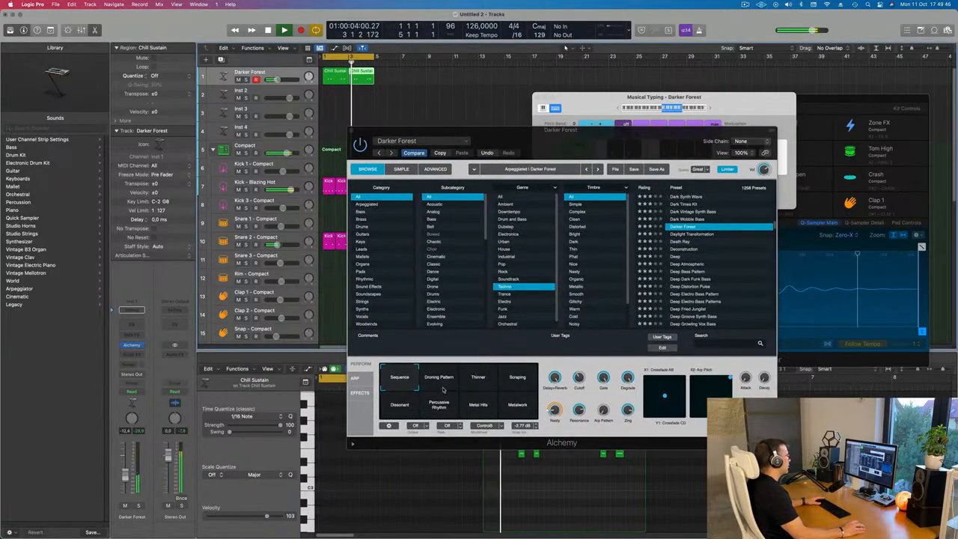
click(491, 382)
click(441, 378)
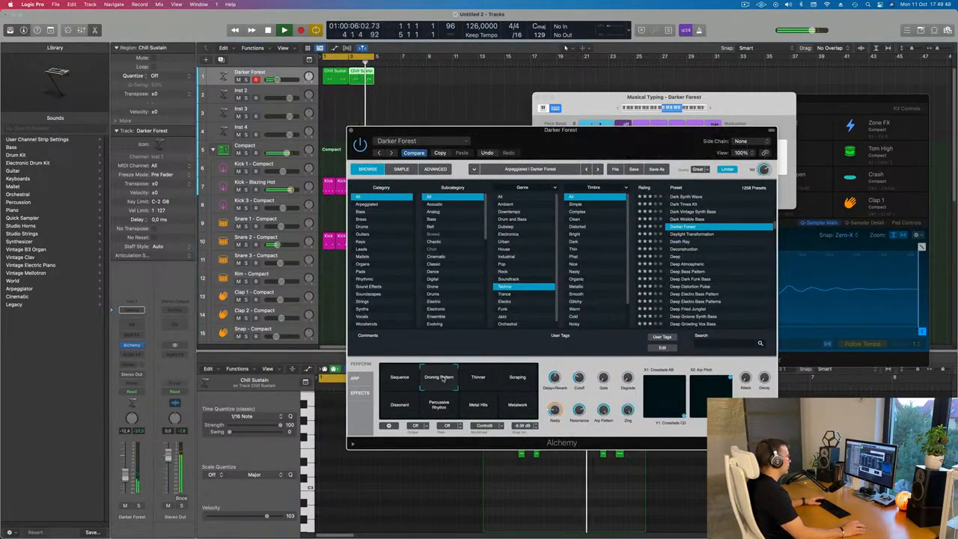
click(398, 410)
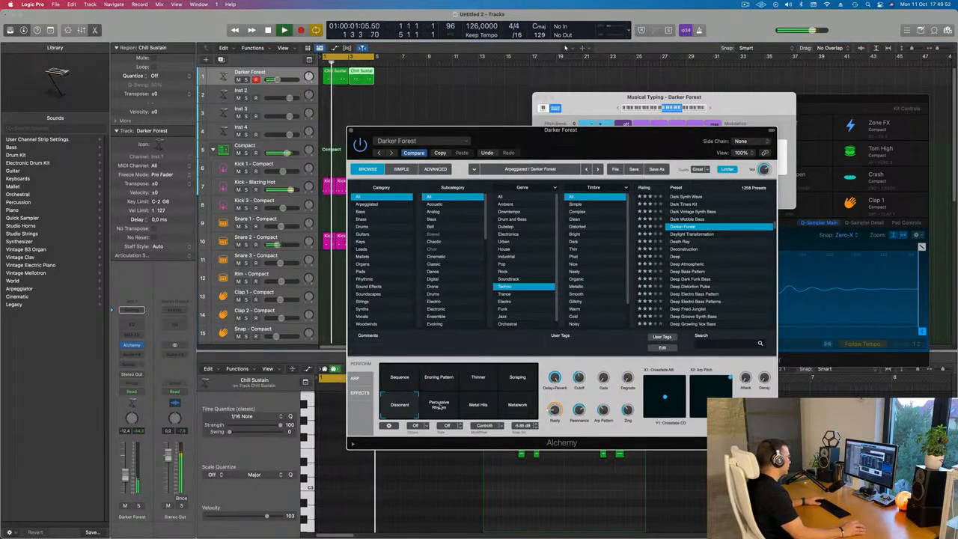
click(480, 407)
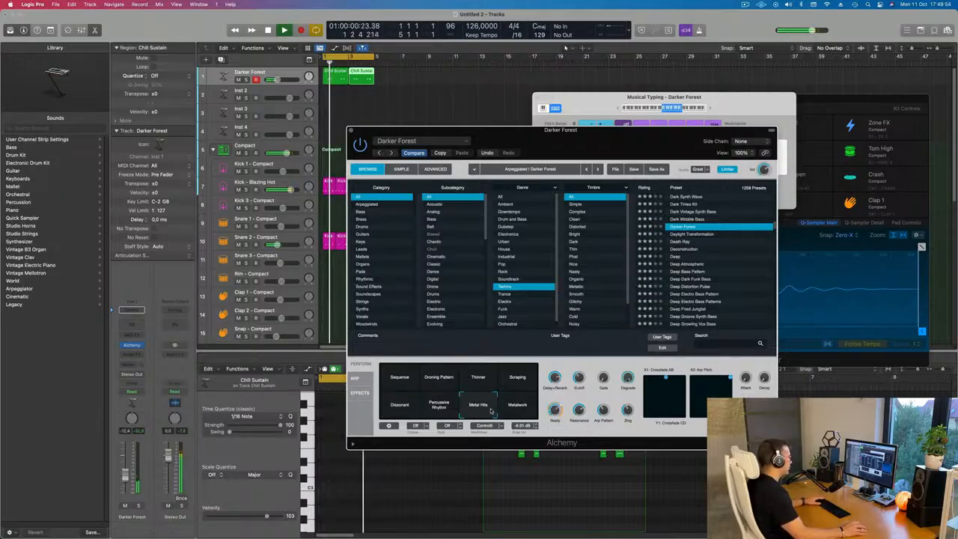
click(432, 410)
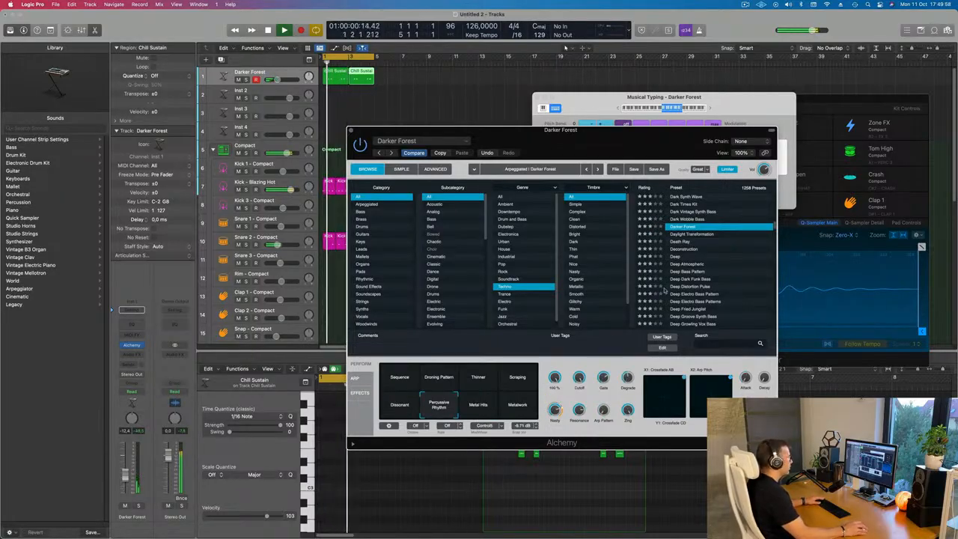
Load the Deep preset and audition its Brighter and + Fifth variations.
scroll(688, 239, down, 3)
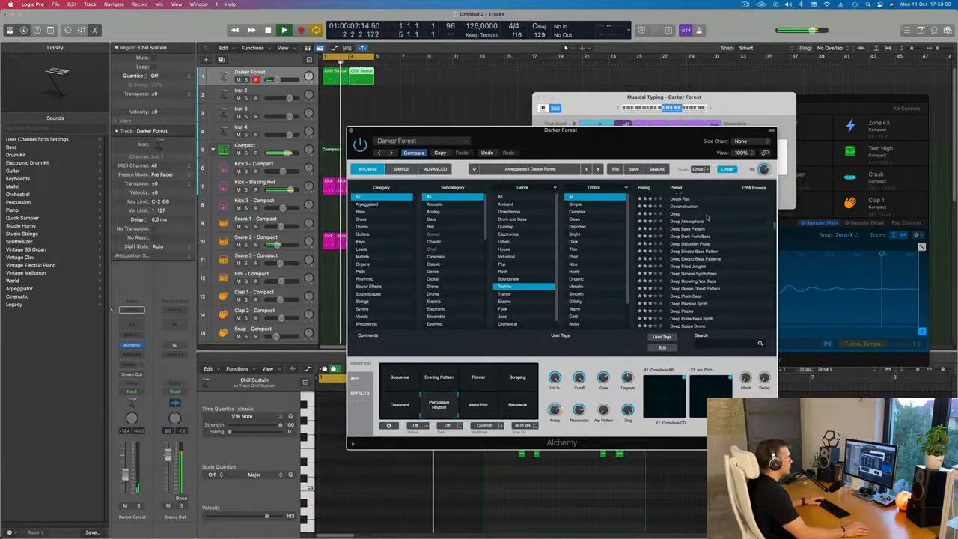
click(682, 214)
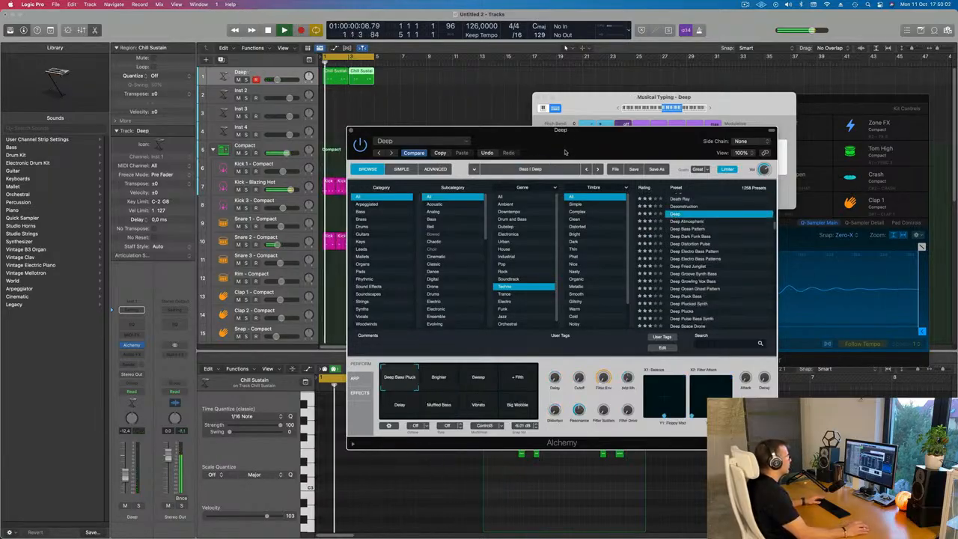
drag(568, 140, 536, 194)
click(377, 431)
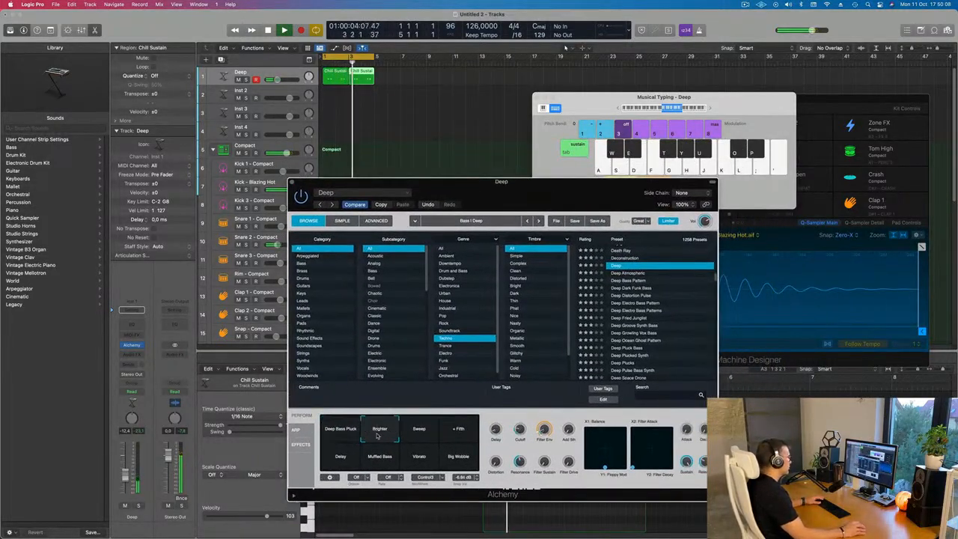
click(458, 431)
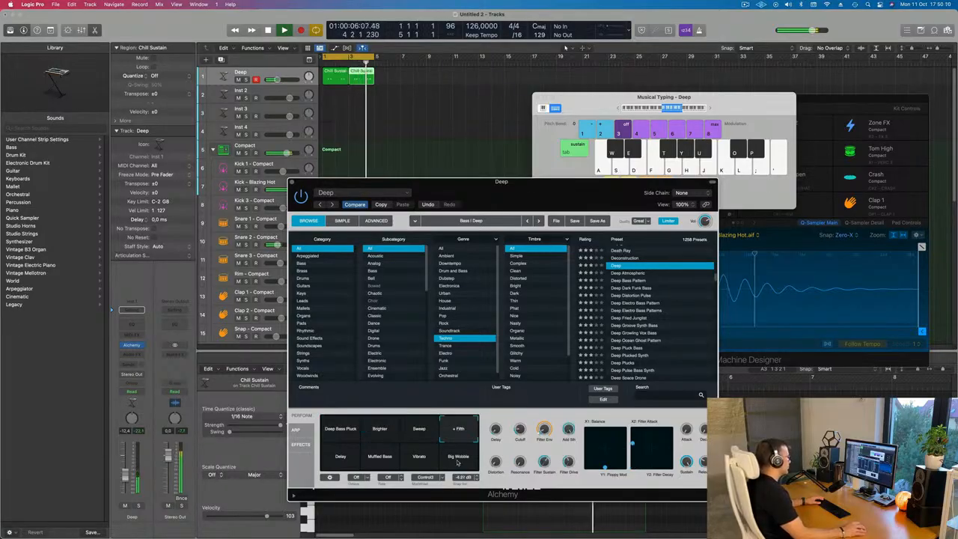
Audition the Deep Sweep Lead, Deep Techno Bass and Deep Thump Bass presets against the loop.
scroll(638, 323, down, 5)
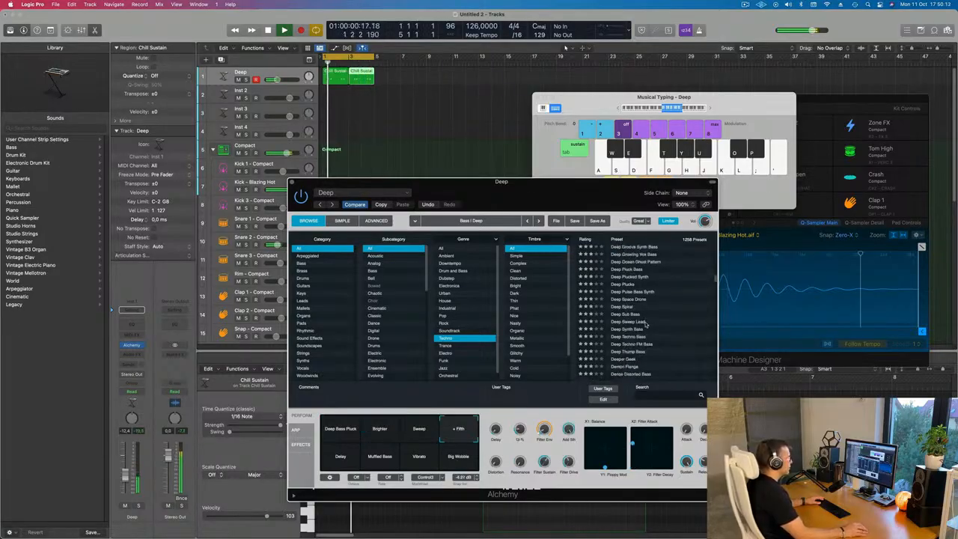
click(624, 323)
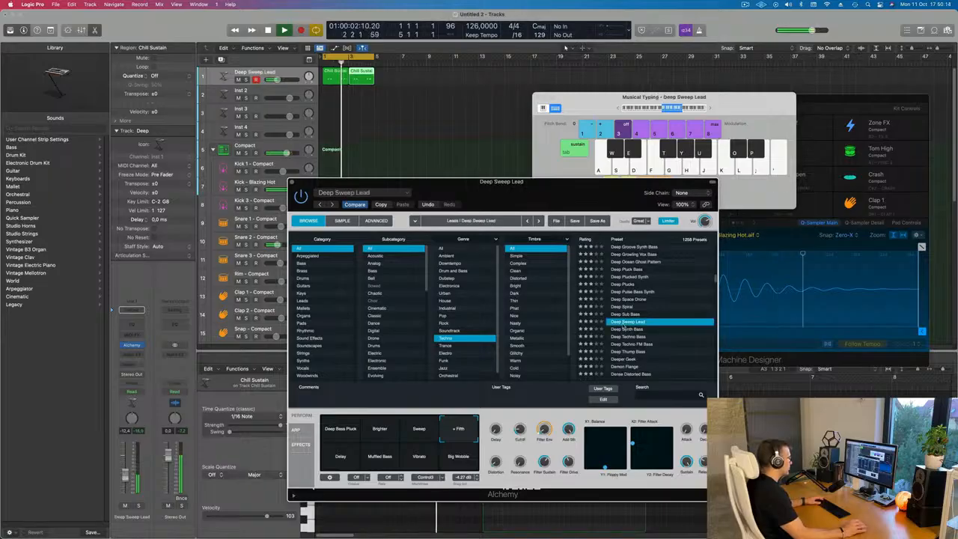
scroll(671, 318, down, 2)
click(638, 302)
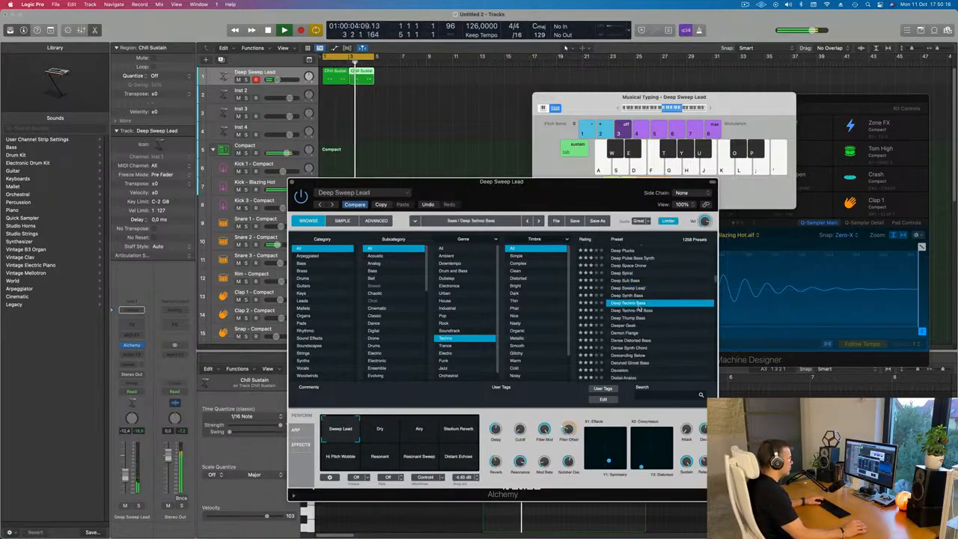
scroll(681, 321, down, 2)
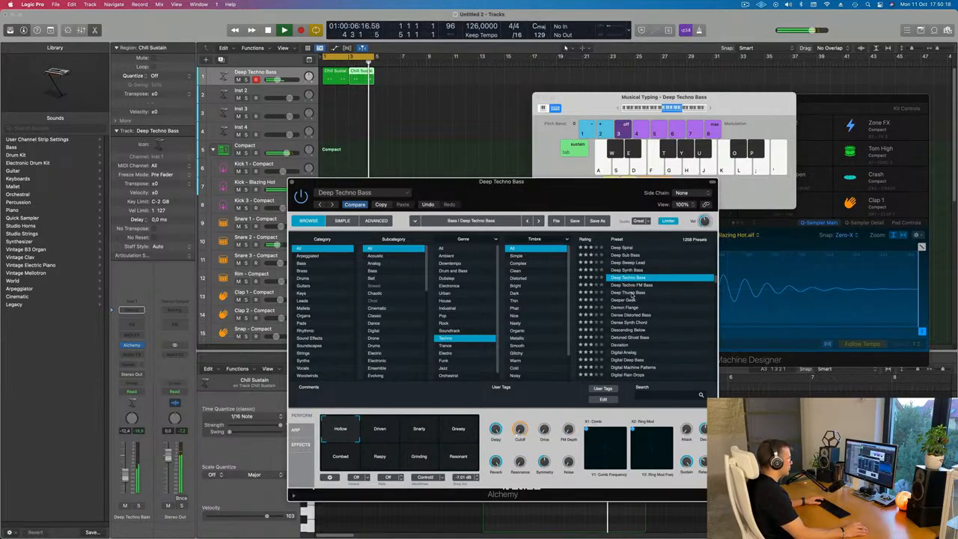
click(630, 292)
scroll(681, 309, down, 2)
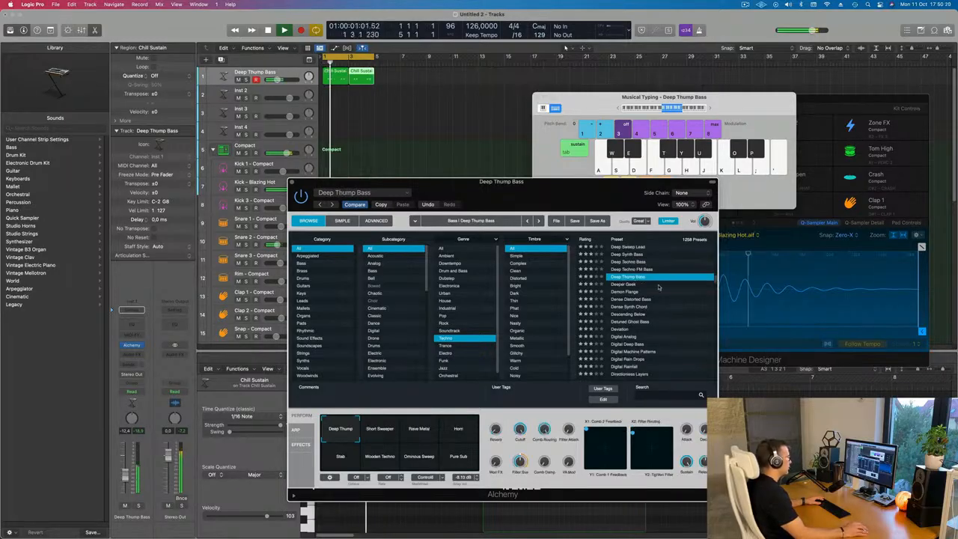
Audition the Digital Analog and Digital Rainfall presets over the playing loop.
scroll(662, 295, down, 2)
click(678, 308)
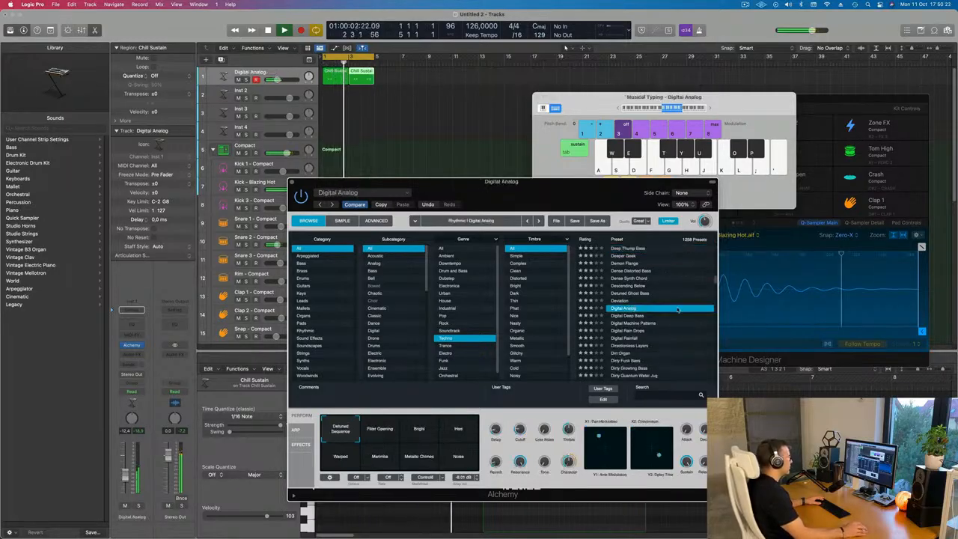
scroll(678, 309, down, 3)
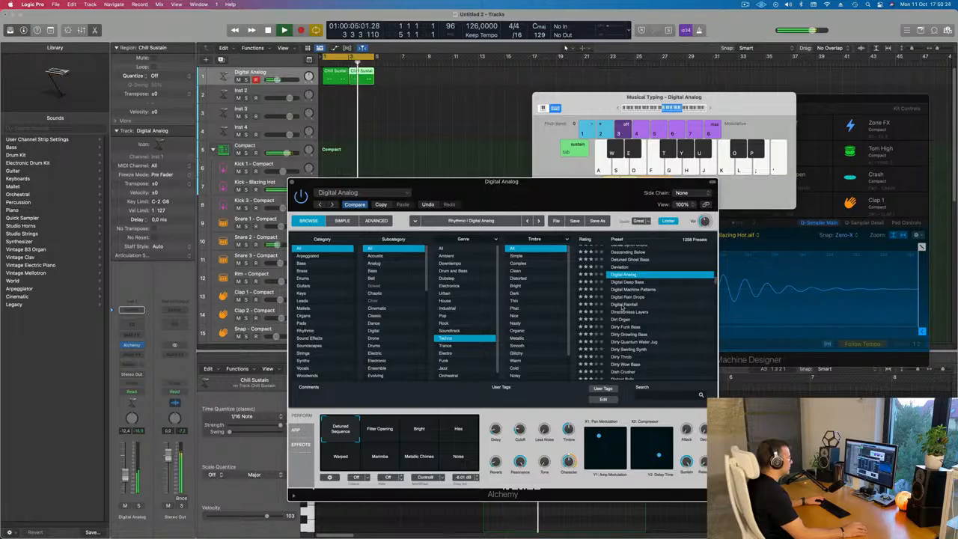
click(627, 306)
scroll(681, 310, down, 6)
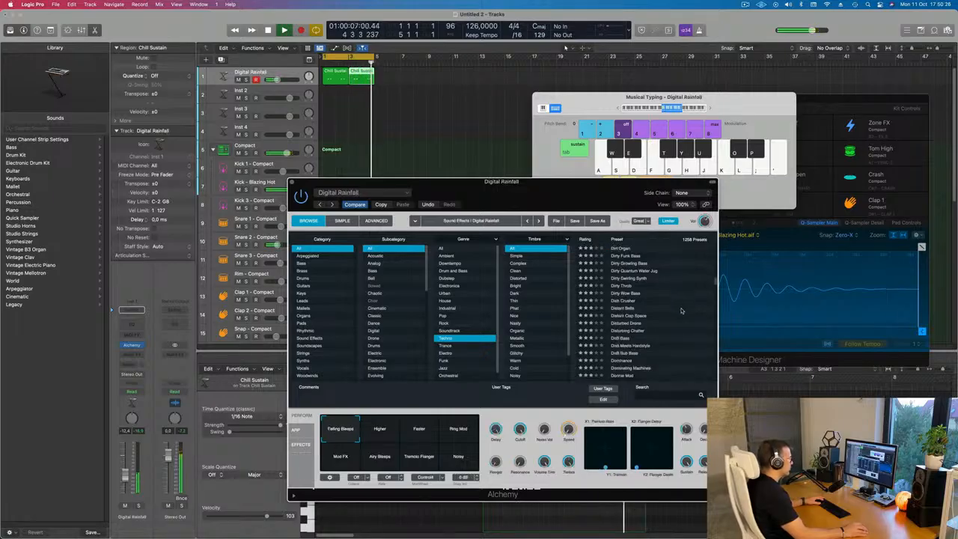
Audition Dubstep Drum Set and load Echo Percussion Patterns from further down the Techno list.
scroll(681, 310, down, 2)
scroll(651, 341, down, 5)
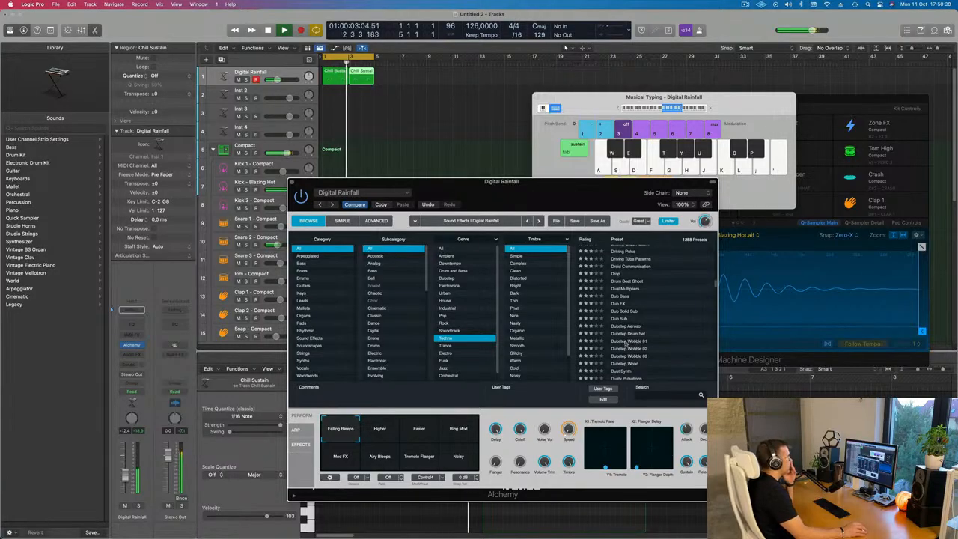
click(664, 333)
scroll(666, 329, down, 7)
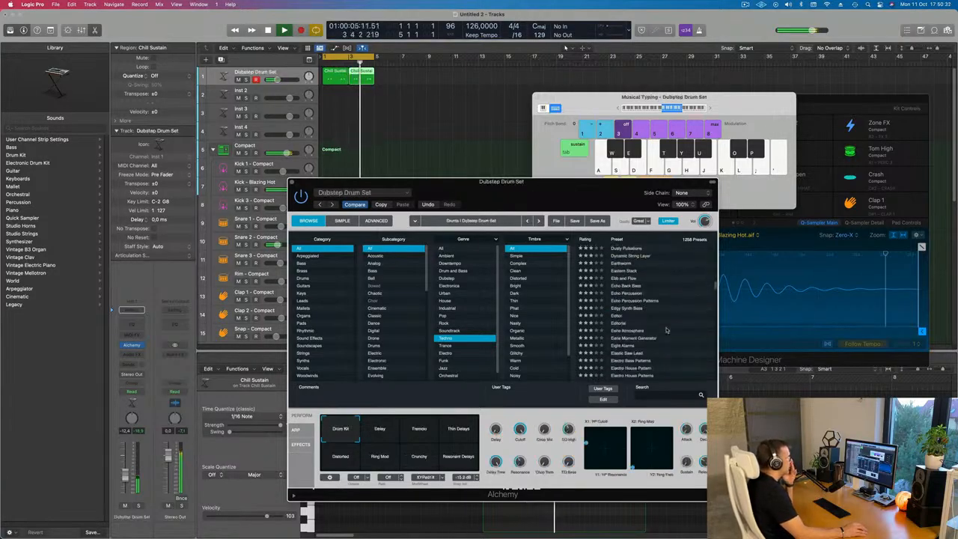
click(628, 302)
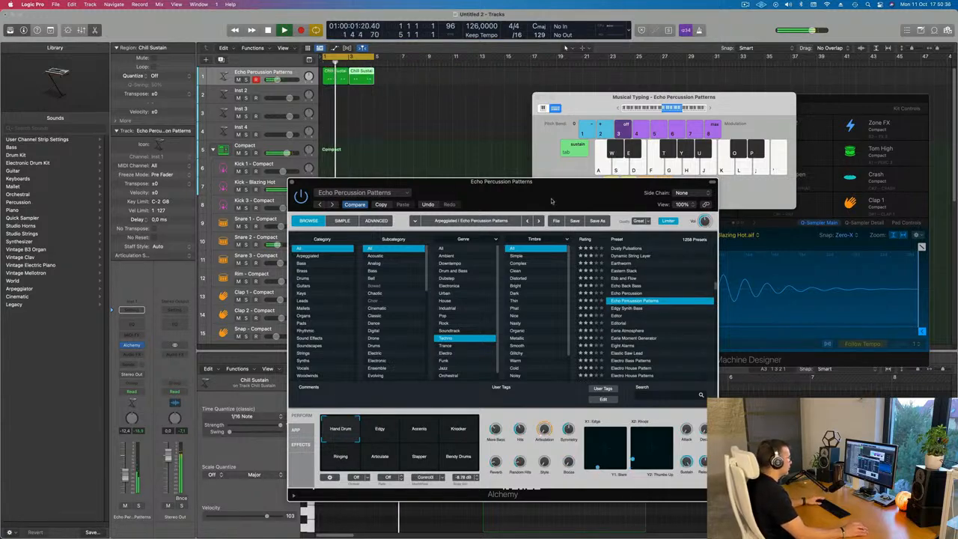
Look further down the Techno presets in Alchemy and narrow them to the Noisy timbre.
drag(551, 201, 628, 163)
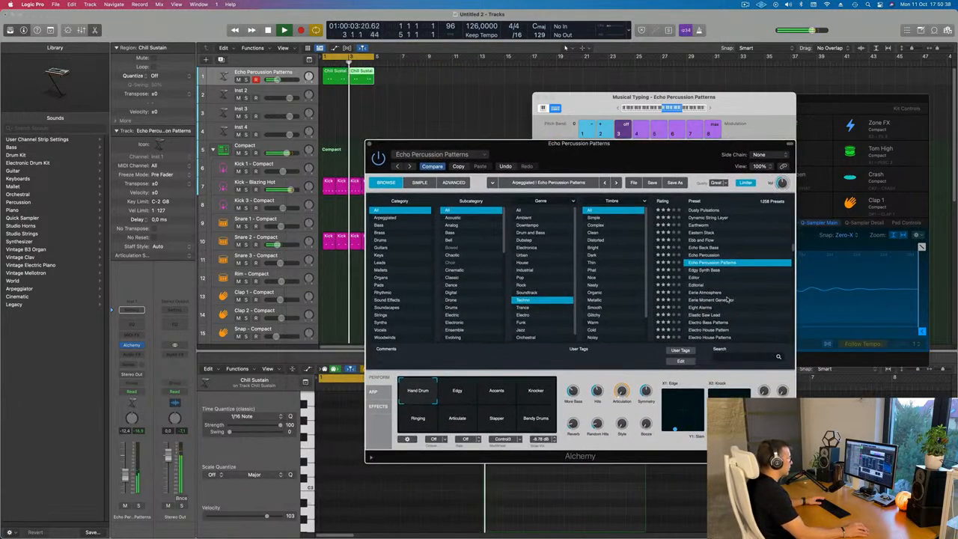
scroll(725, 291, down, 1)
scroll(739, 287, down, 4)
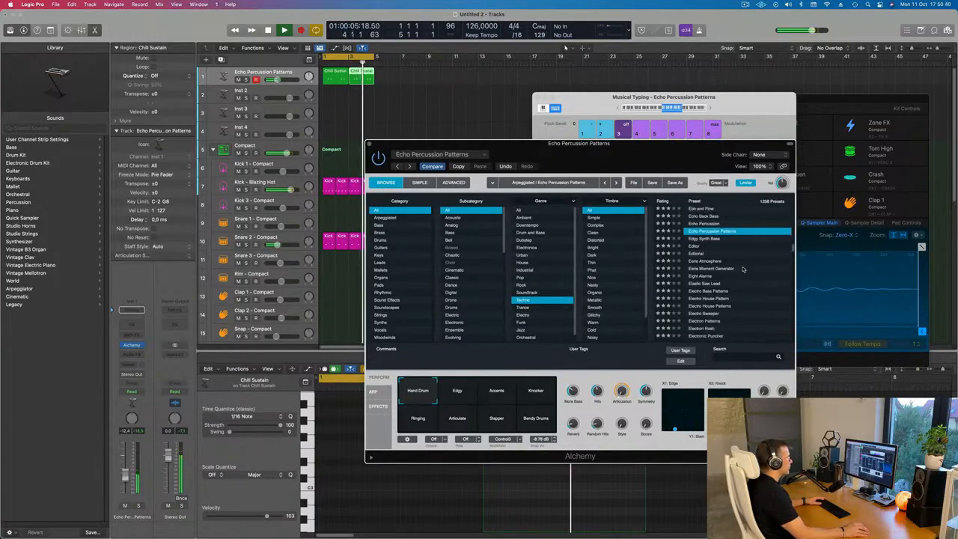
scroll(739, 286, down, 2)
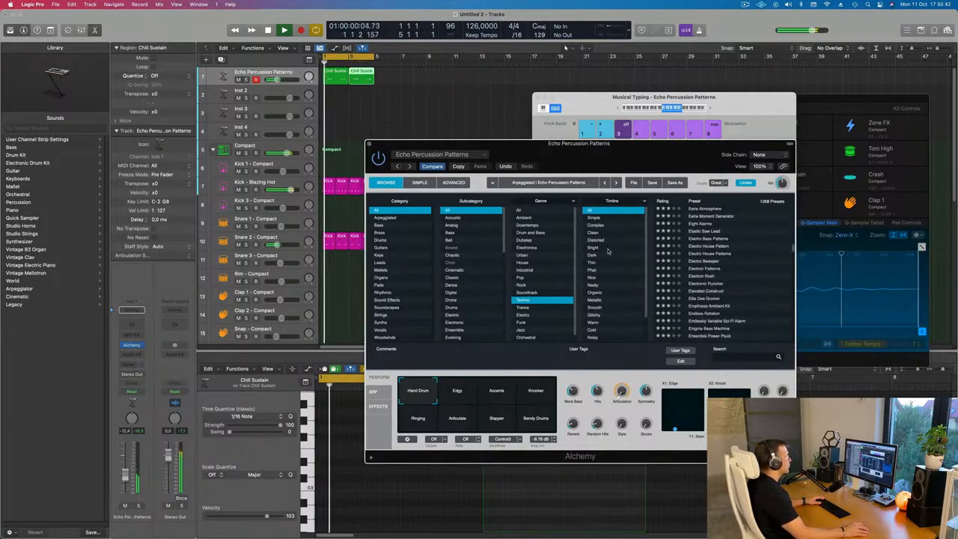
scroll(612, 253, down, 2)
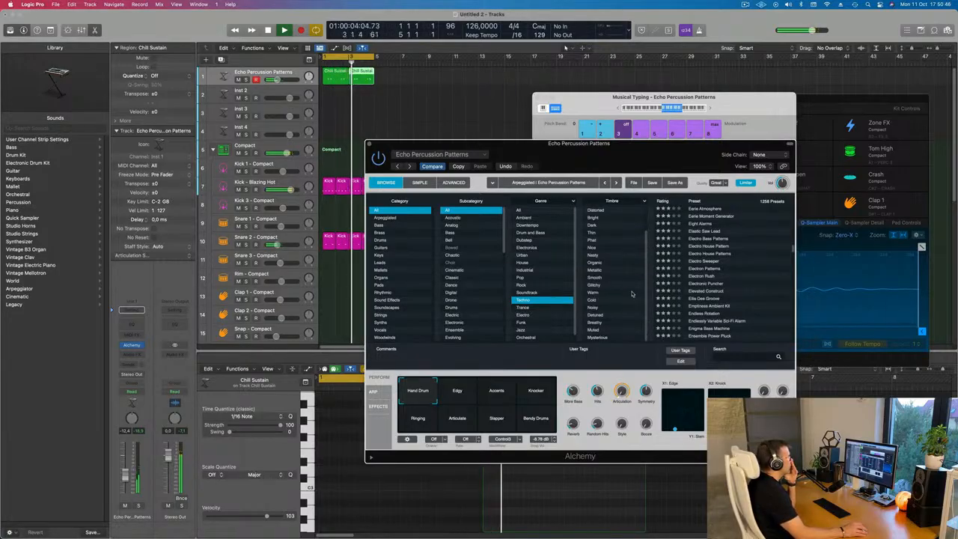
click(592, 308)
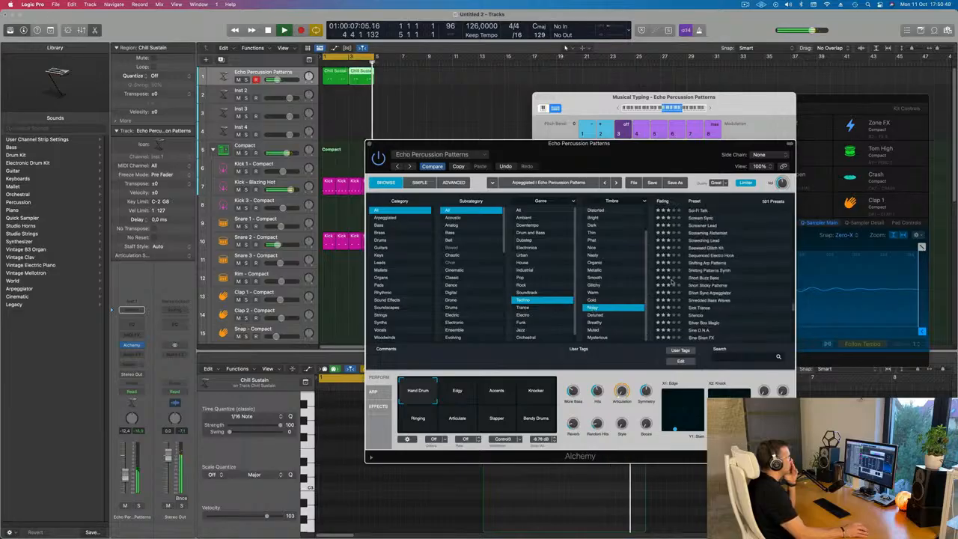
Audition the Seaweed Glitch Kit and Short Sticky Patterns presets over the loop and load Sine D.N.A.
click(711, 249)
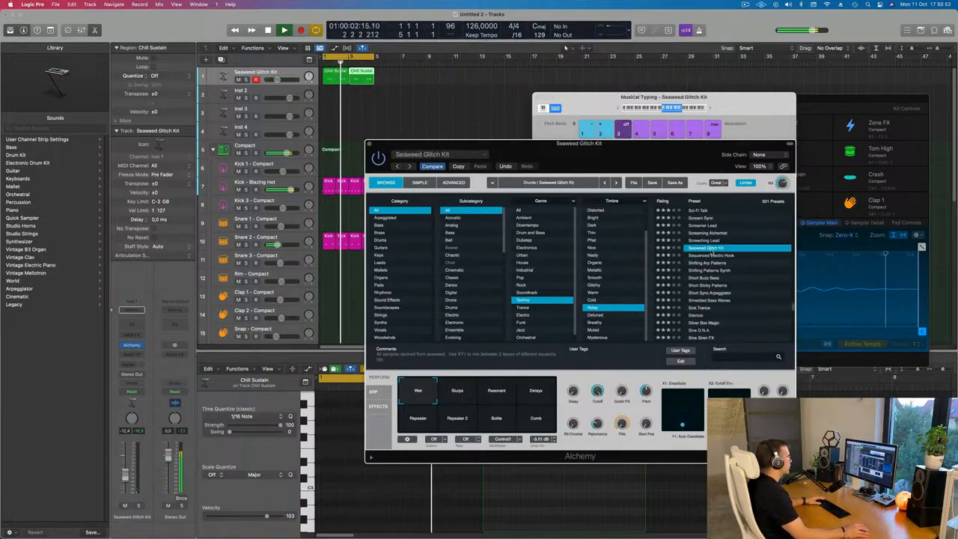
scroll(711, 277, down, 2)
click(711, 269)
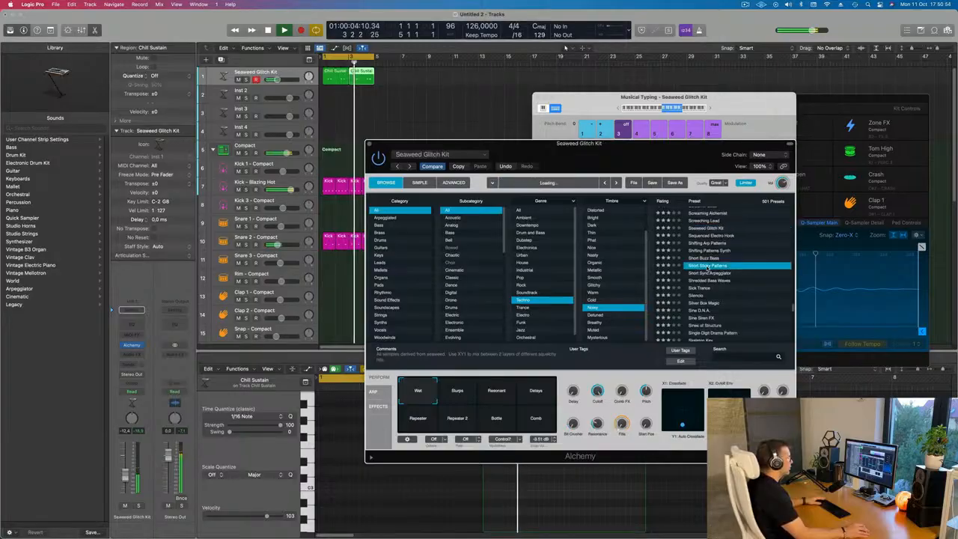
scroll(710, 275, down, 3)
click(707, 280)
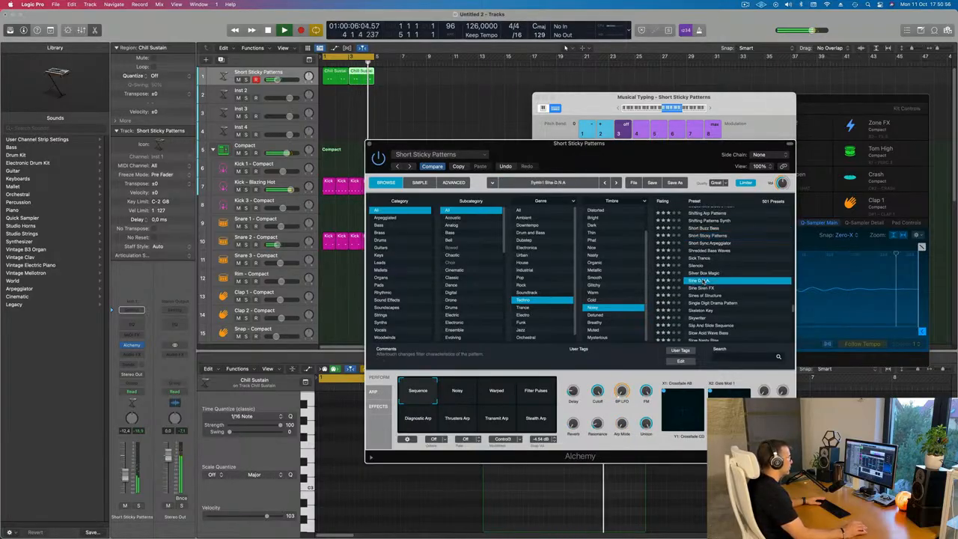
Audition the Jug, Fuzzy Jug, Fuzzy Glass and Buzzy variations of Sine D.N.A., choose Dark and close the Alchemy window.
drag(656, 159, 701, 159)
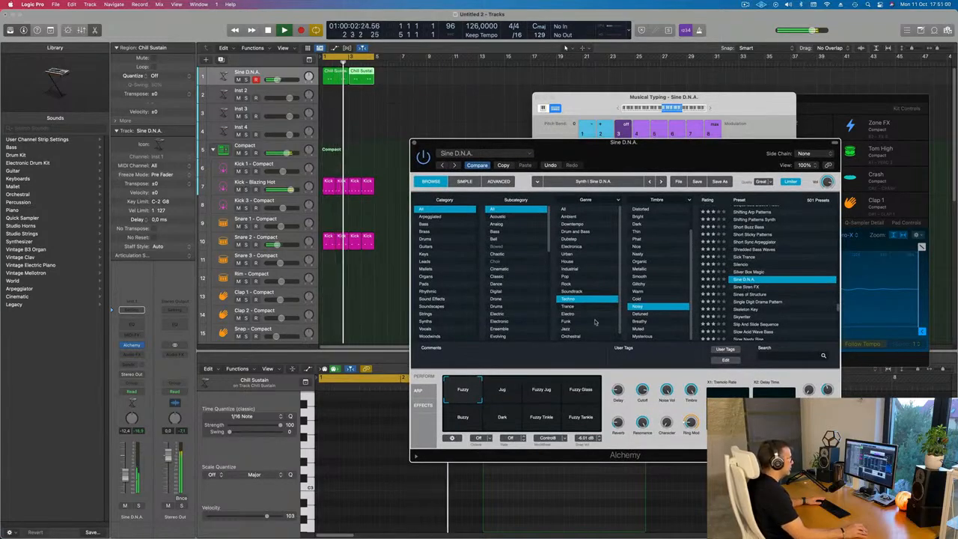
click(500, 395)
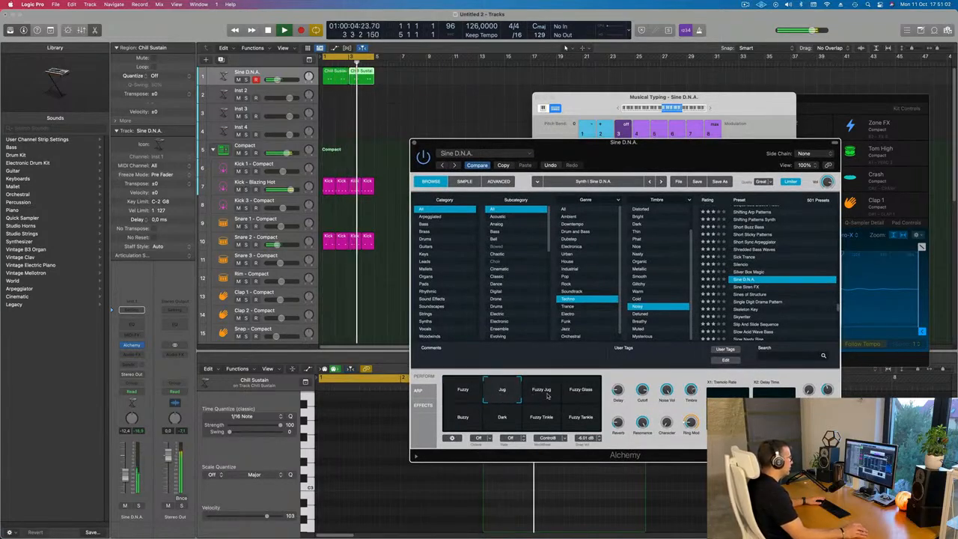
click(546, 397)
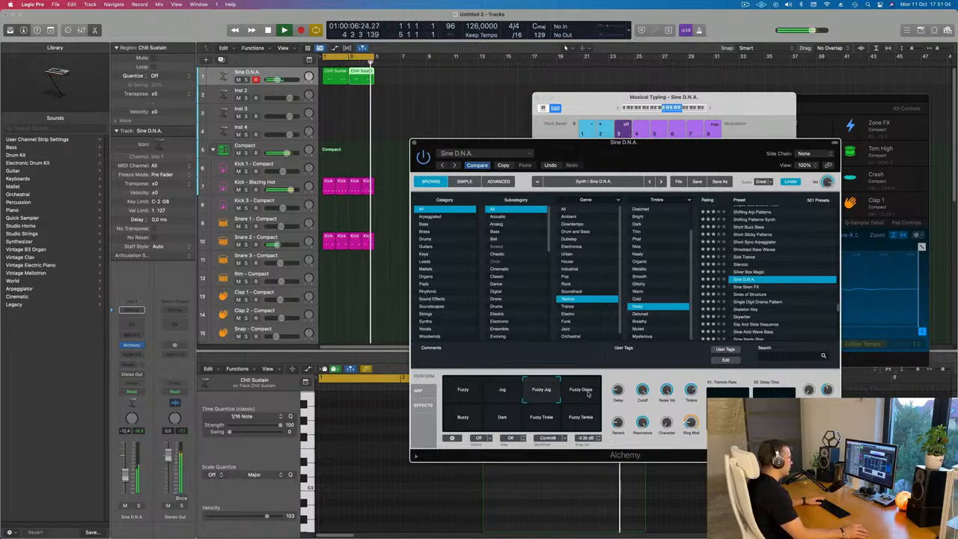
click(588, 394)
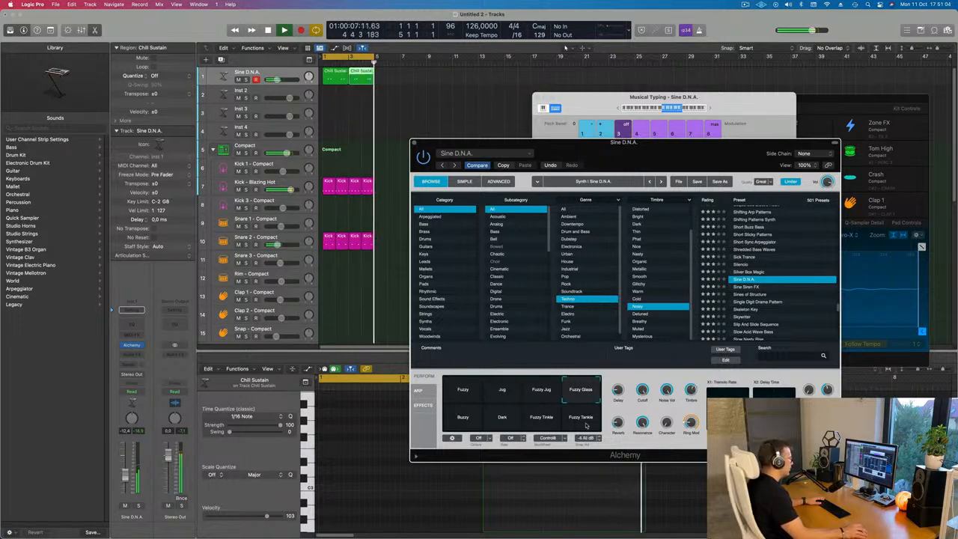
click(461, 421)
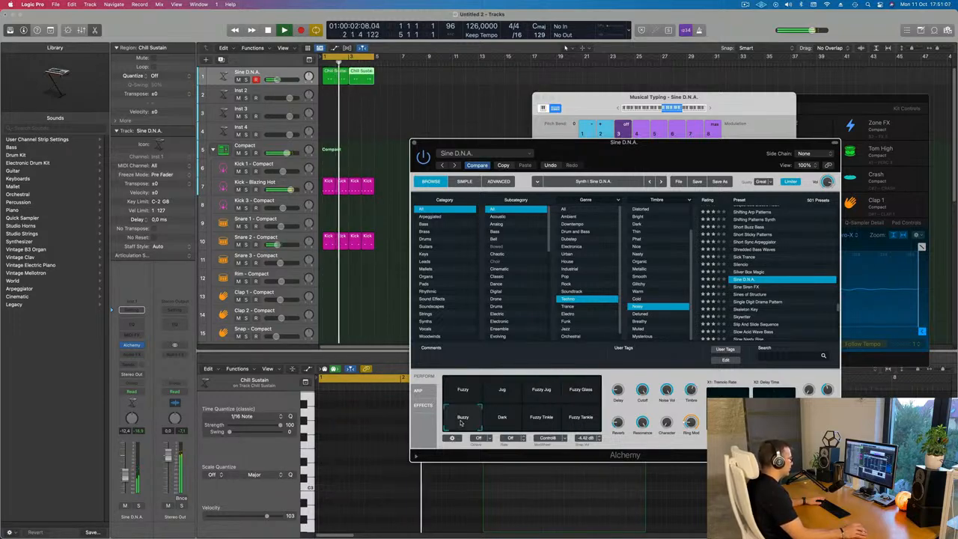
click(506, 420)
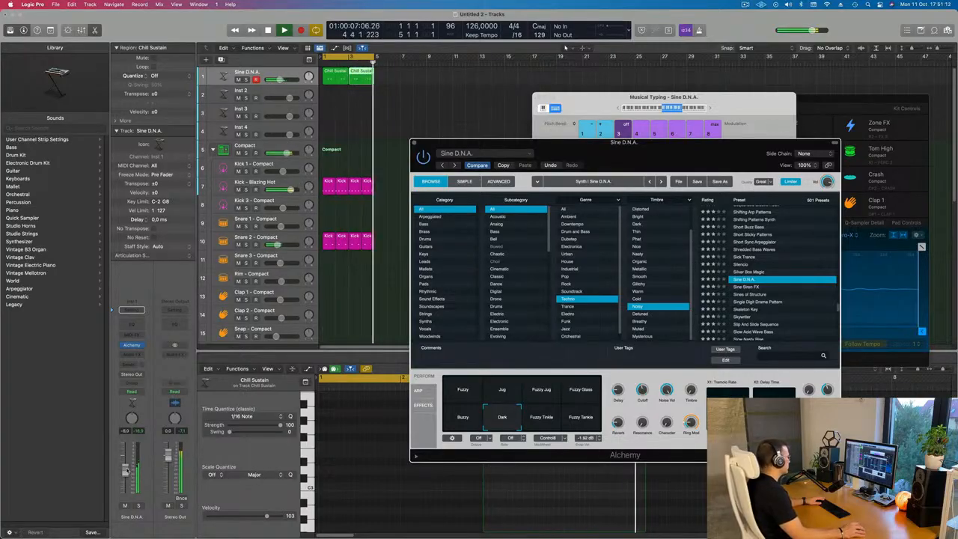
drag(558, 142, 454, 211)
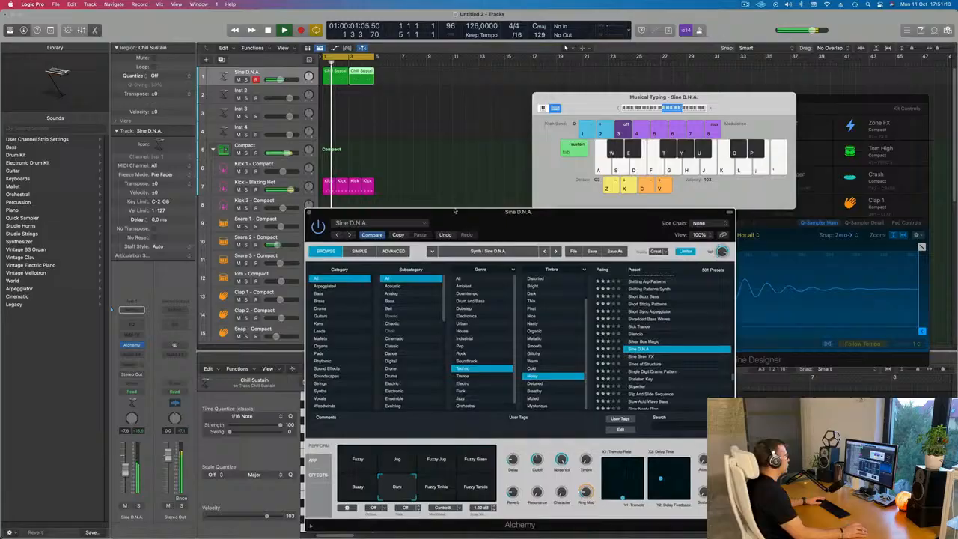
click(309, 212)
Copy the first one-bar region of the Ride track onto the Tom Mid track at bar 1.
scroll(438, 192, down, 10)
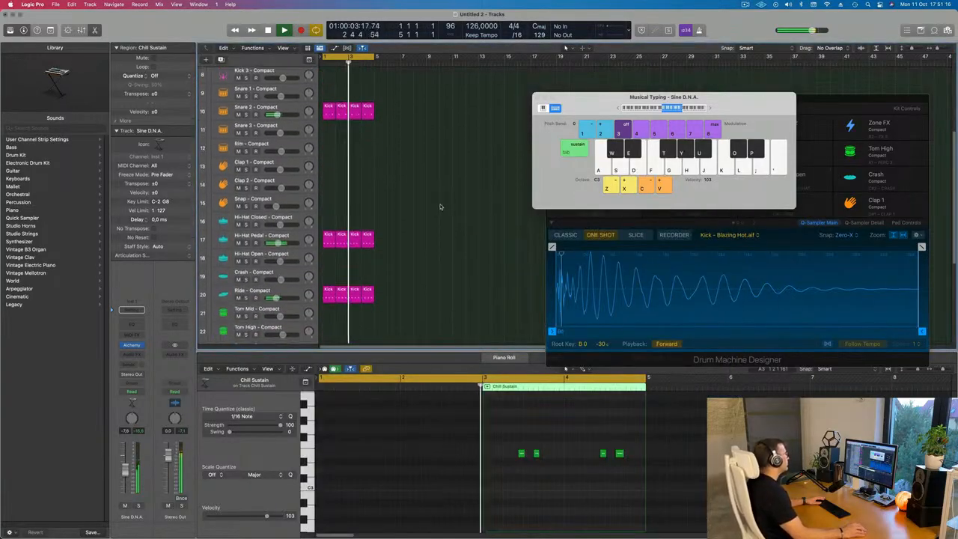
scroll(439, 207, down, 5)
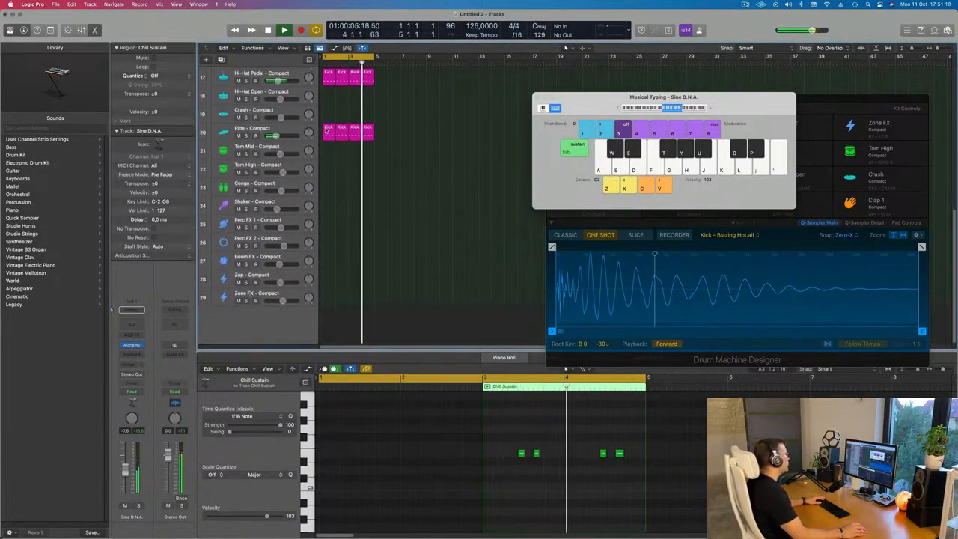
click(327, 132)
drag(327, 132, 328, 153)
drag(315, 528, 305, 525)
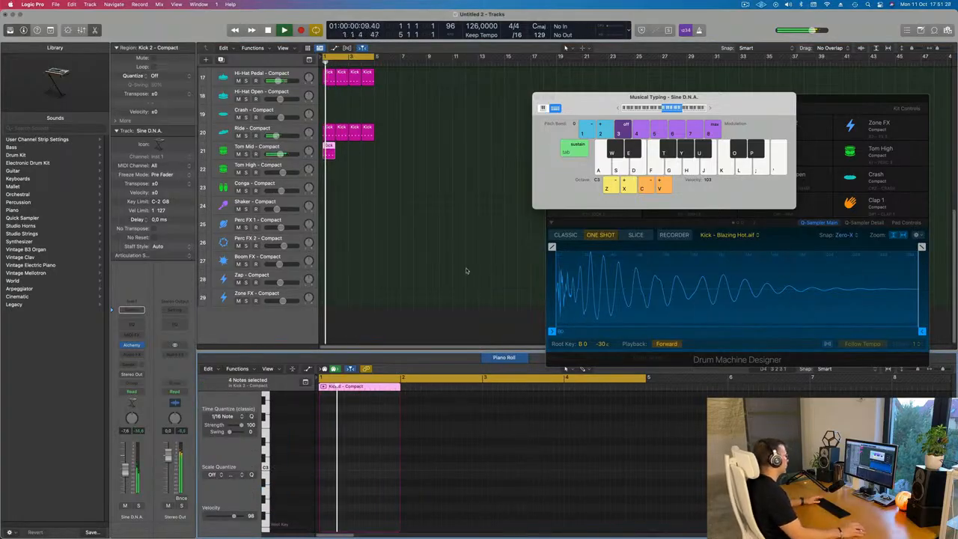
Move the last three notes of the copied Tom Mid region one sixteenth later.
scroll(351, 452, down, 5)
key(space)
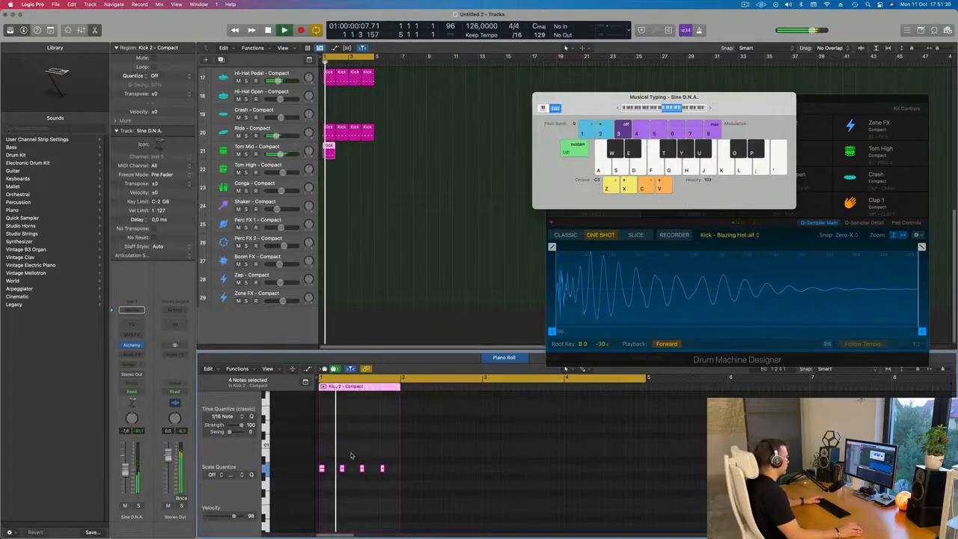
drag(335, 458, 386, 479)
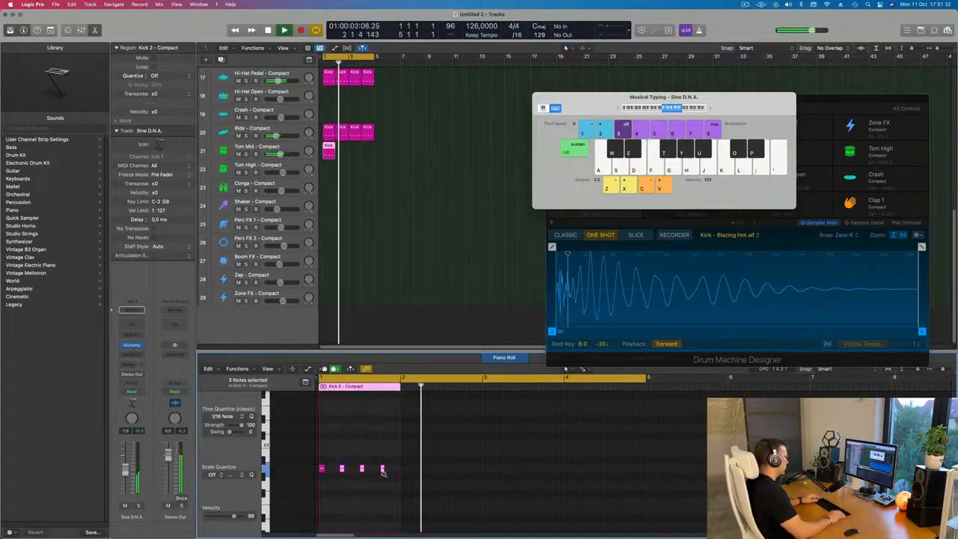
key(alt+Right)
key(space)
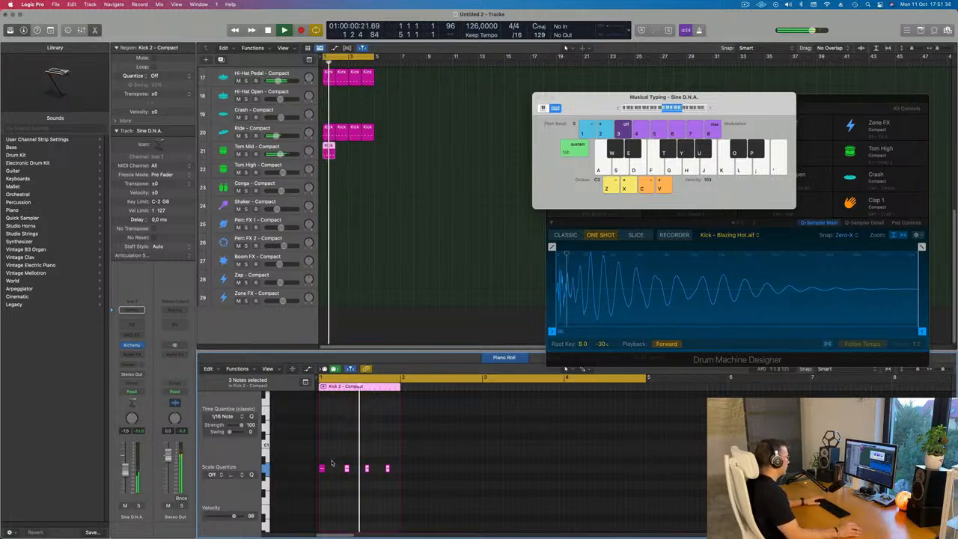
Delete the first and third of the four notes in the Tom Mid region.
click(321, 468)
key(space)
key(space)
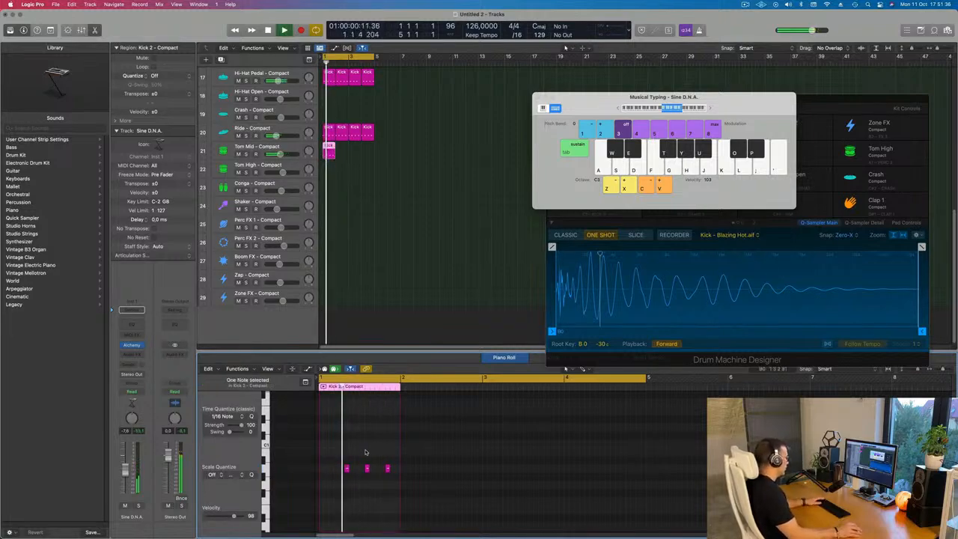
key(BackSpace)
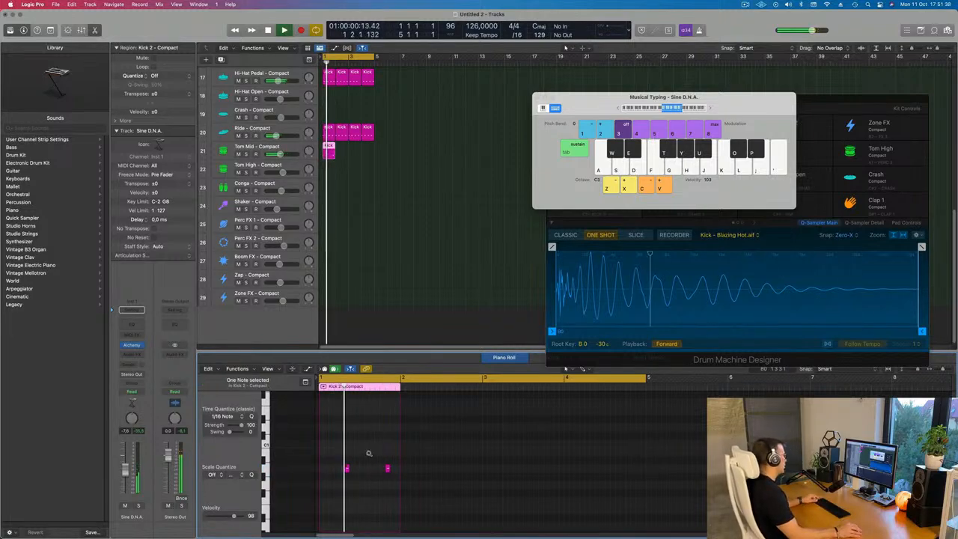
scroll(368, 453, up, 3)
scroll(372, 453, down, 2)
key(space)
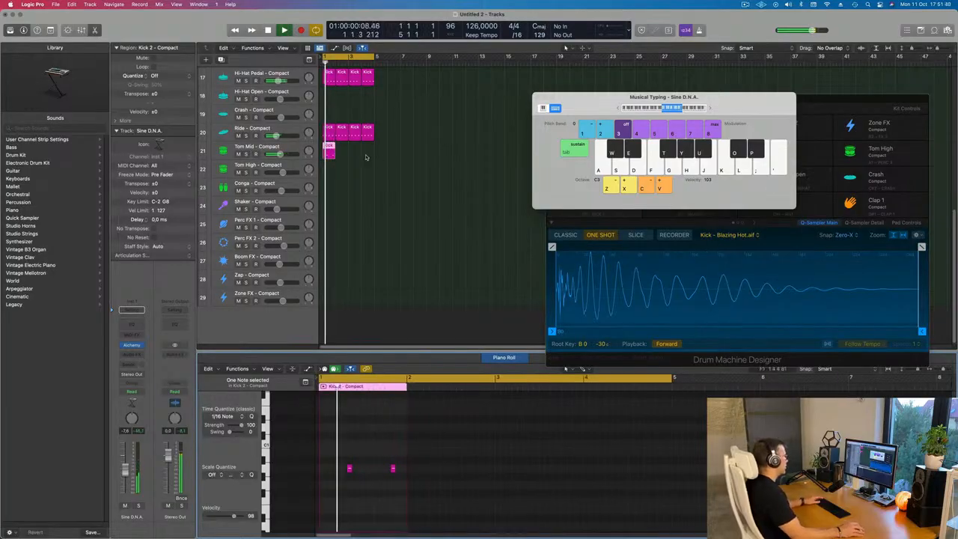
Repeat the Tom Mid region three times to fill the four-bar loop.
drag(367, 157, 311, 156)
key(super+r)
key(super+r)
key(super+r)
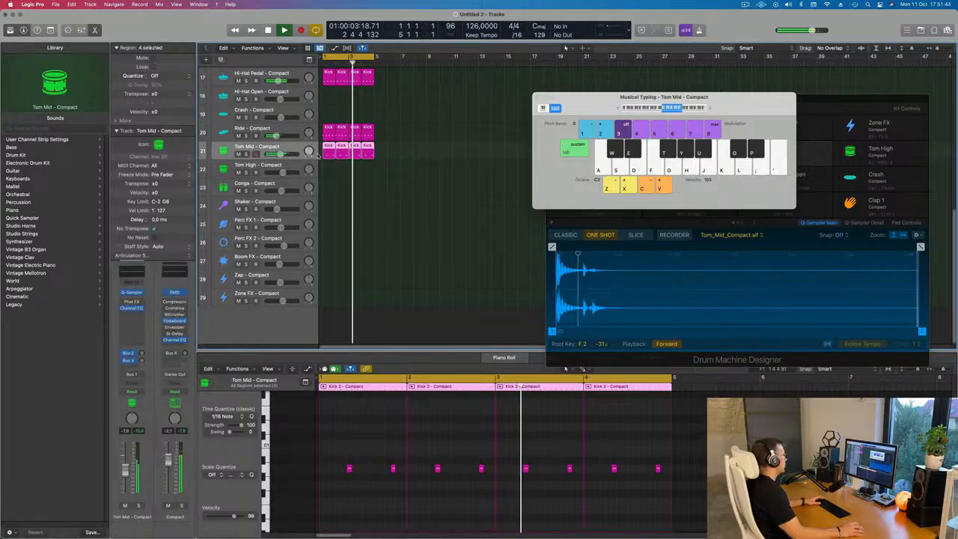
key(space)
Move the four Tom Mid regions to the Tom High track and select all their notes.
drag(329, 152, 331, 169)
click(332, 190)
key(super+Left)
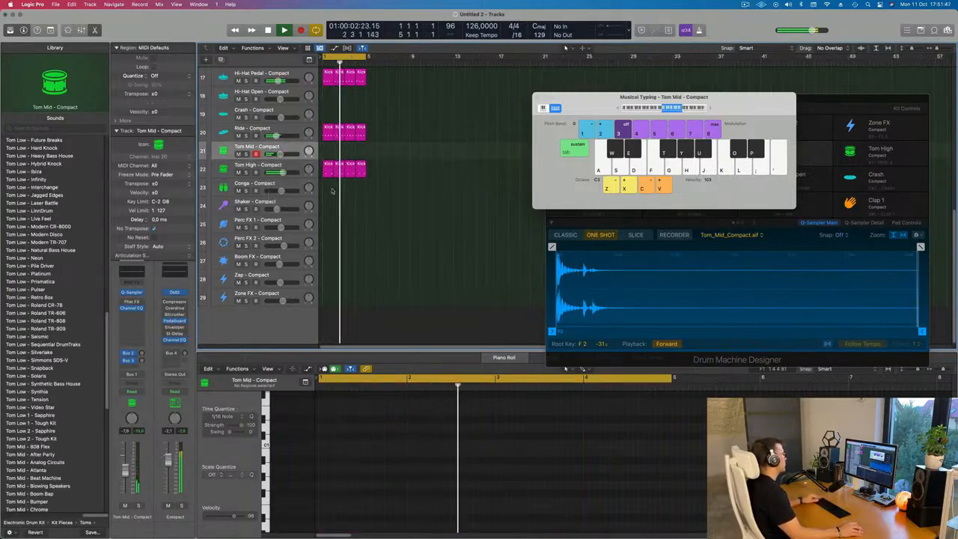
click(296, 169)
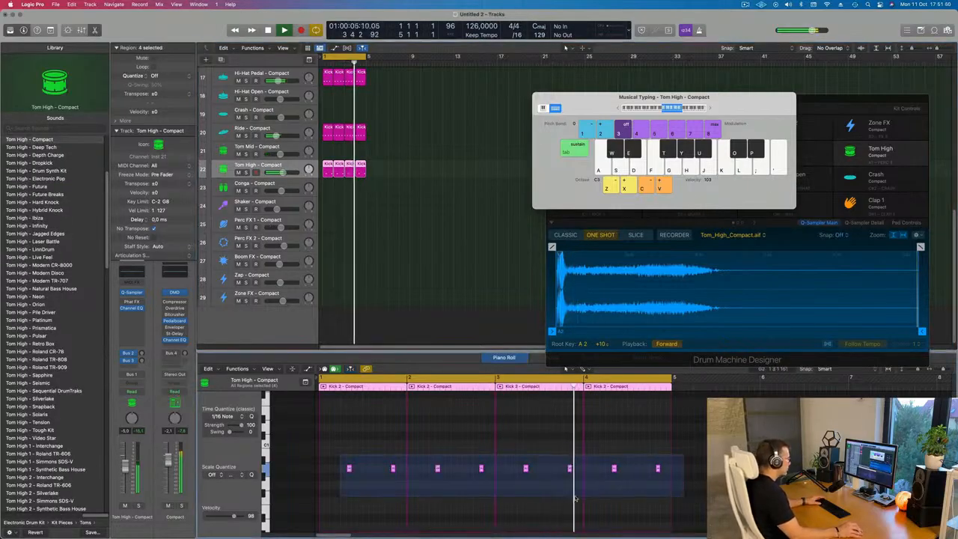
drag(340, 454, 683, 496)
drag(341, 472, 327, 478)
scroll(335, 485, down, 2)
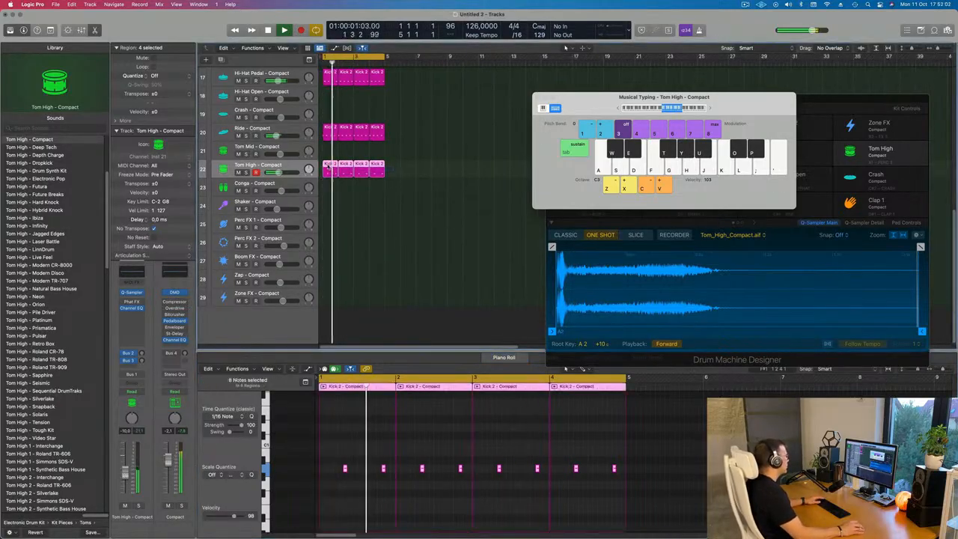
Move the four regions from Tom High to the Conga track and adjust the Conga's Bus 3 delay send.
drag(380, 171, 334, 202)
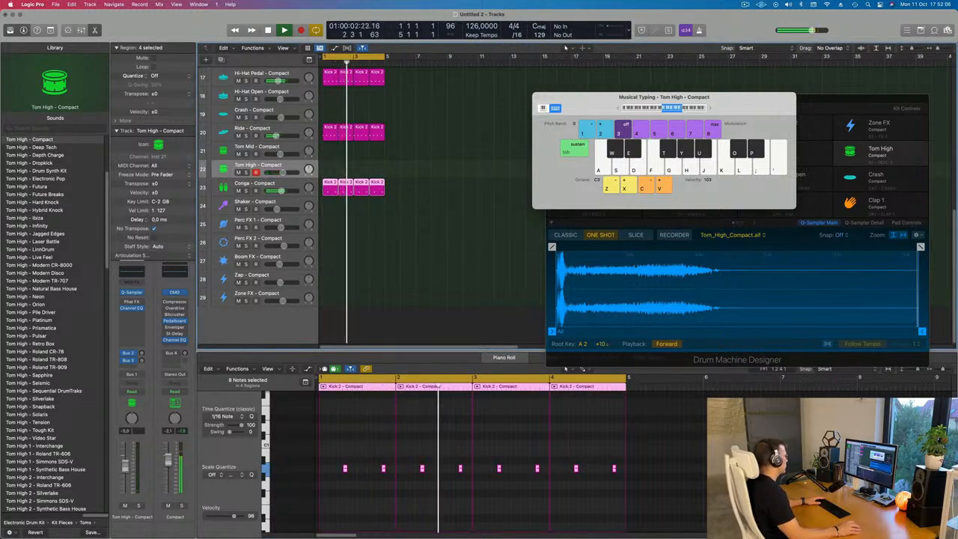
click(296, 189)
click(141, 361)
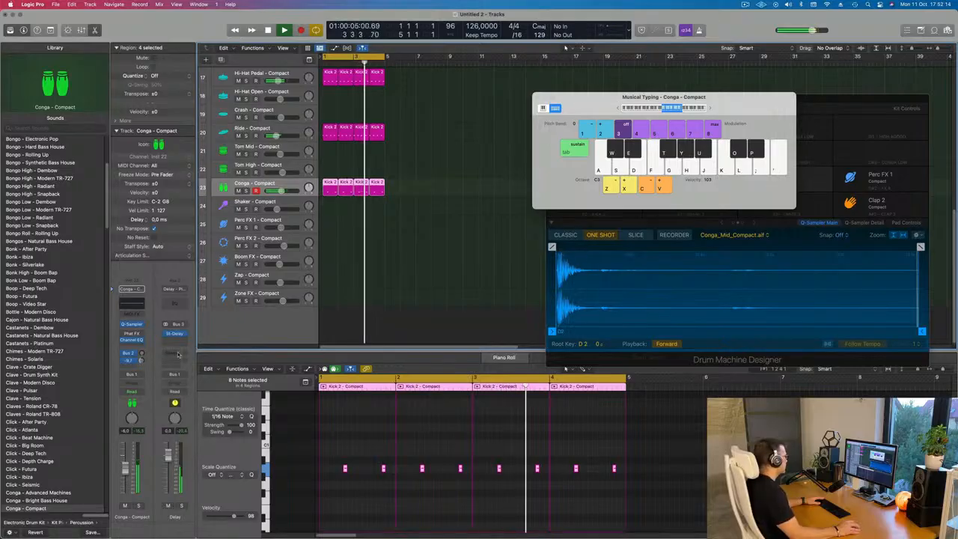
Duplicate the Sine D.N.A. track to get a second Alchemy track beneath it.
scroll(474, 214, up, 3)
click(474, 170)
scroll(452, 136, up, 7)
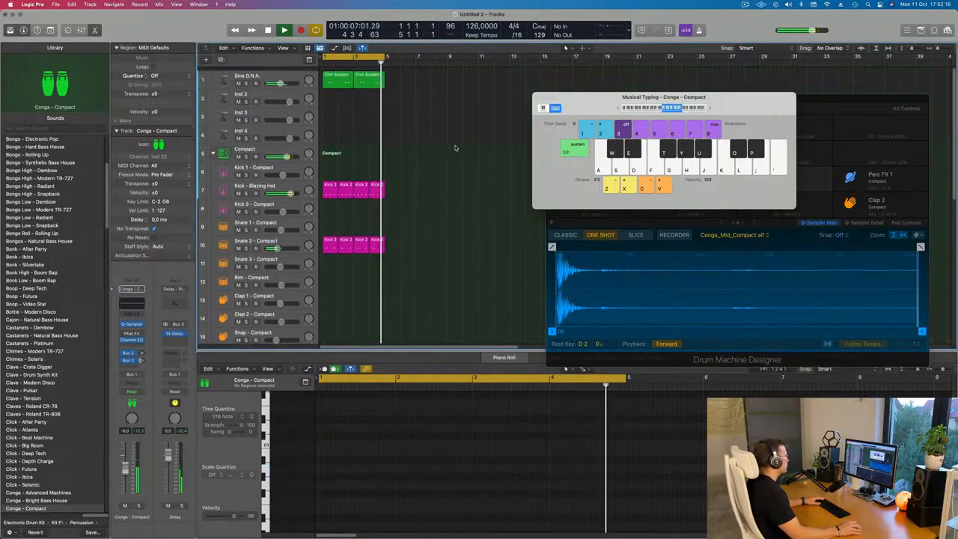
click(301, 73)
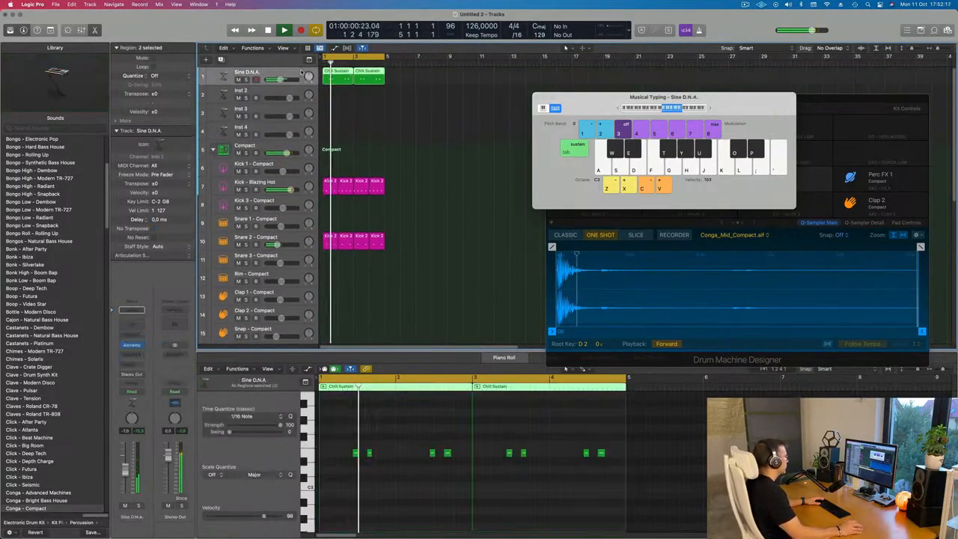
click(337, 98)
click(285, 72)
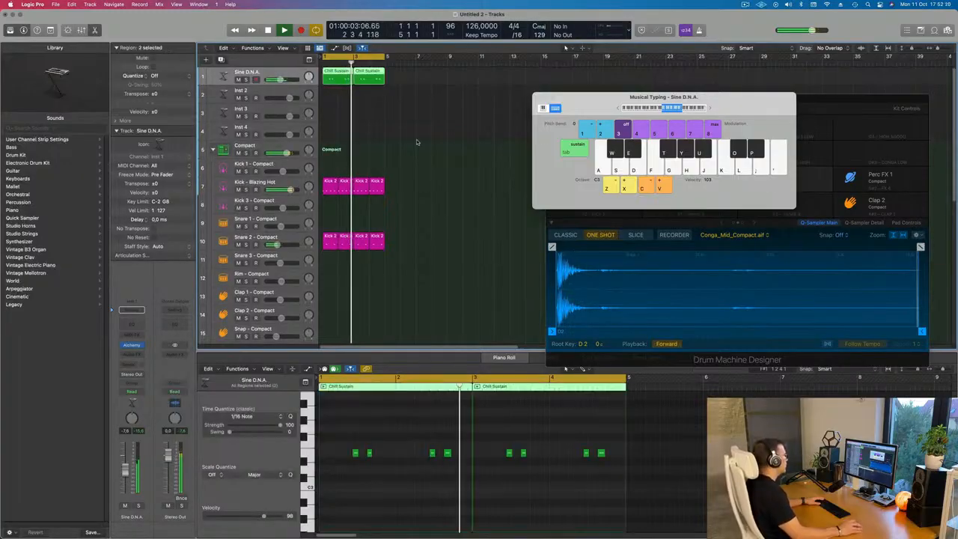
key(super+d)
Try to move the two Chill Sustain regions onto the duplicated Sine D.N.A. track and undo the move.
mouse_move(320, 88)
mouse_down()
mouse_move(359, 77)
mouse_move(337, 97)
mouse_up()
key(space)
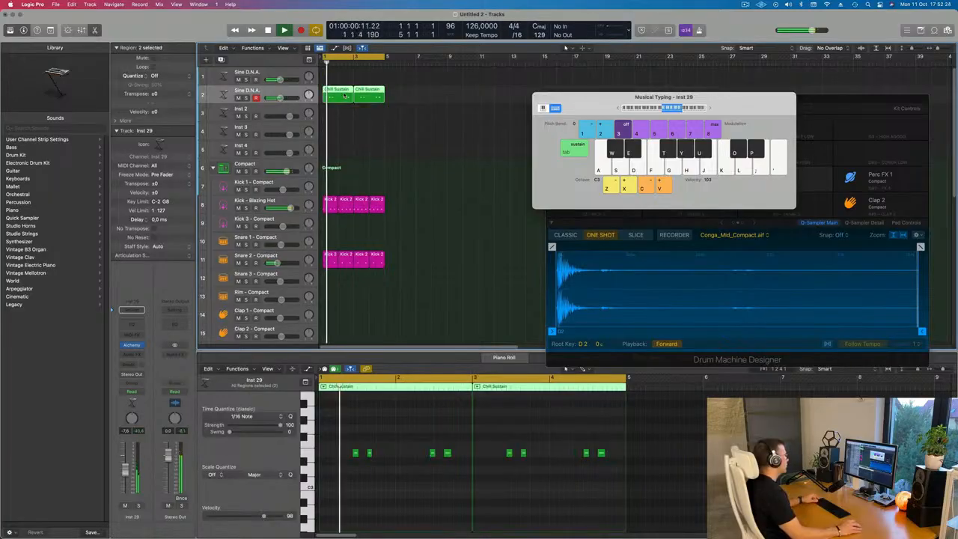
key(super+z)
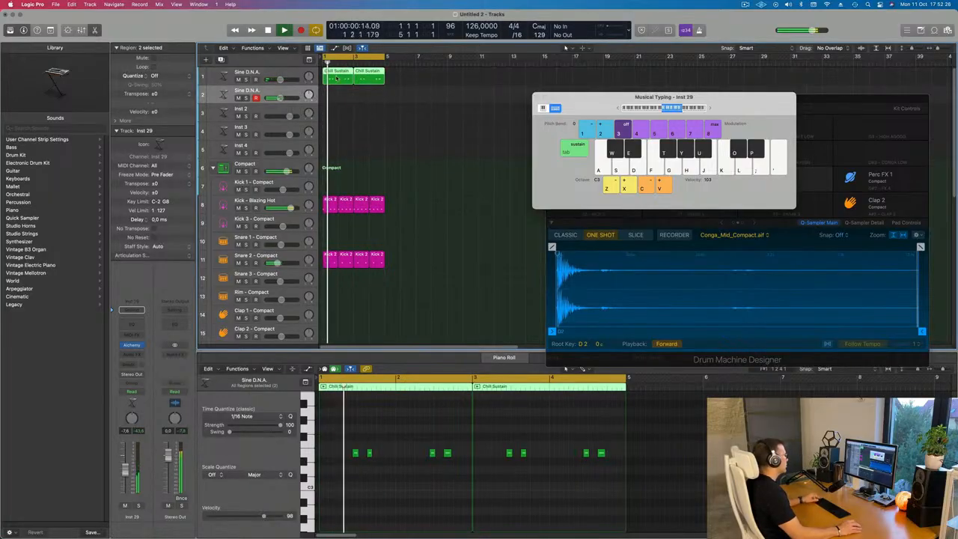
Copy the two Chill Sustain regions onto the second Sine D.N.A. track and select all notes in the copies.
drag(336, 78, 337, 97)
key(super+a)
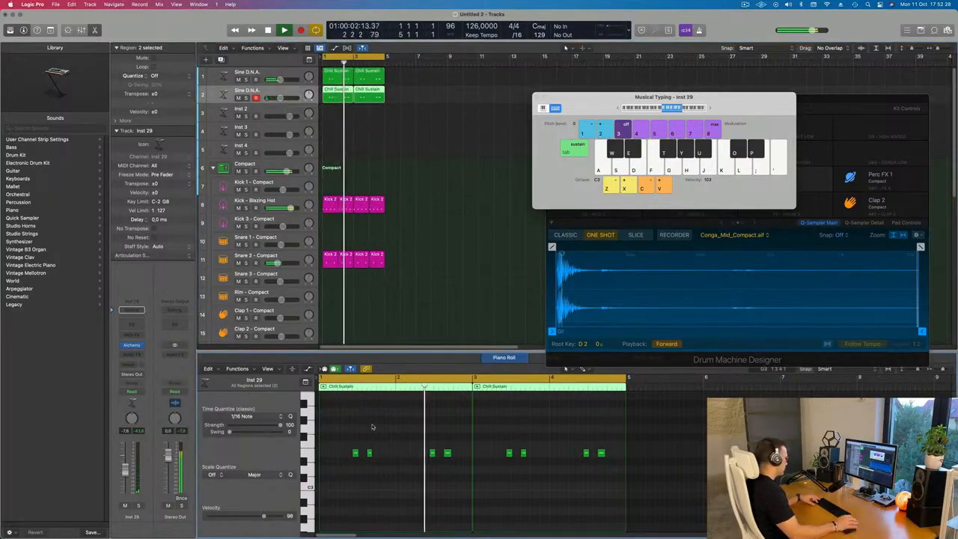
key(Delete)
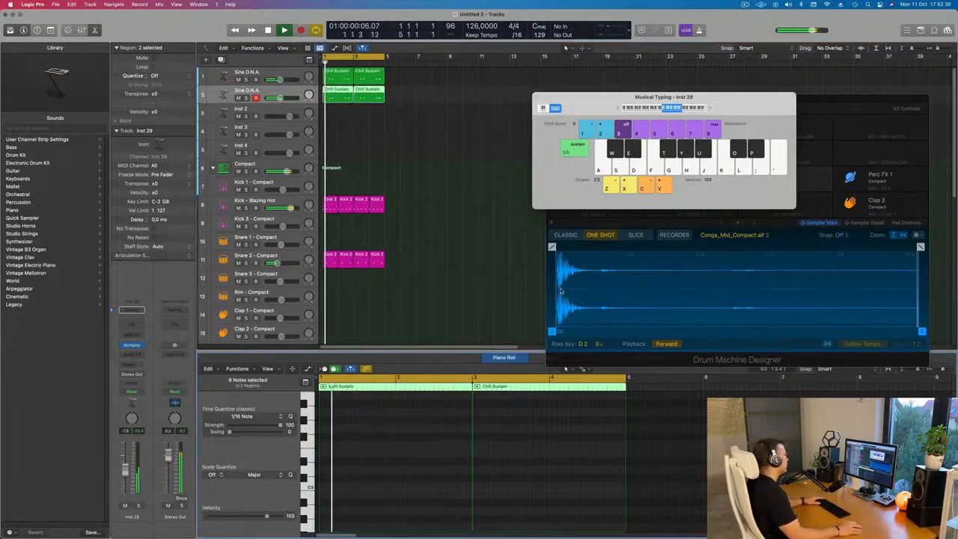
Open the duplicated track's Alchemy synth and filter its Techno, Noisy presets to the Synths category.
click(131, 344)
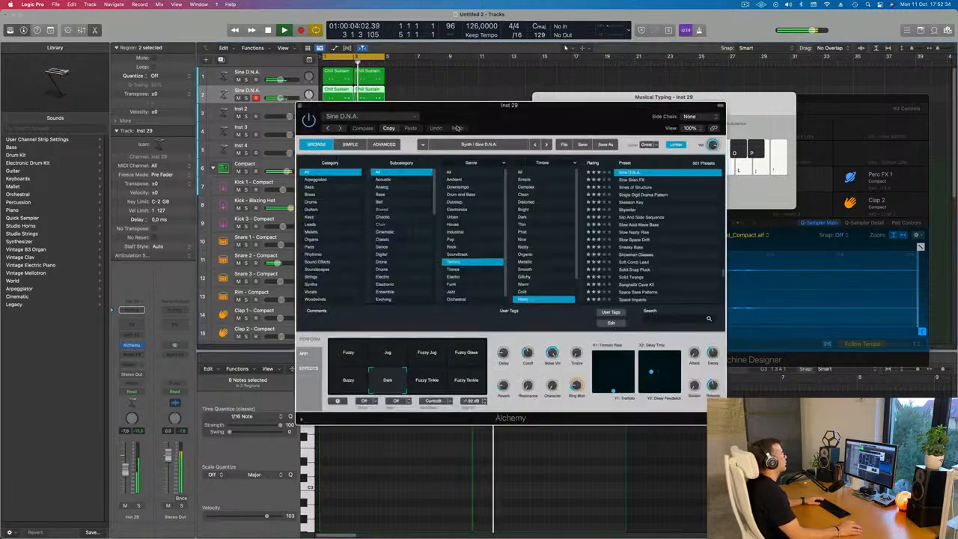
drag(502, 112, 471, 111)
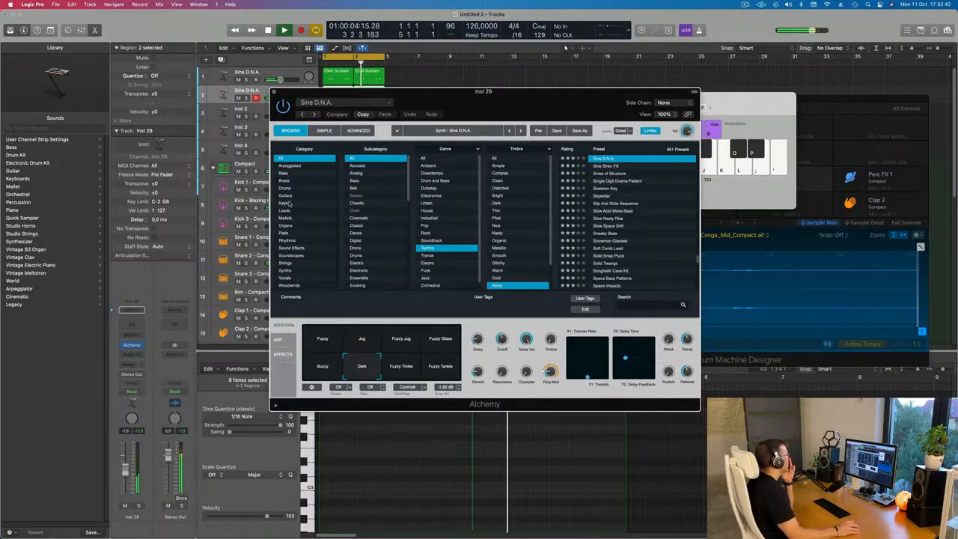
click(288, 271)
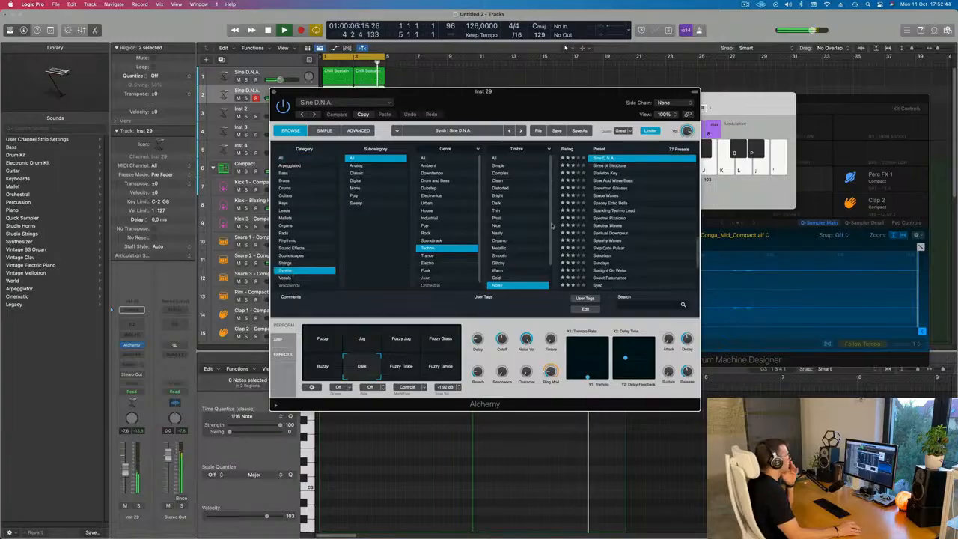
scroll(616, 226, up, 10)
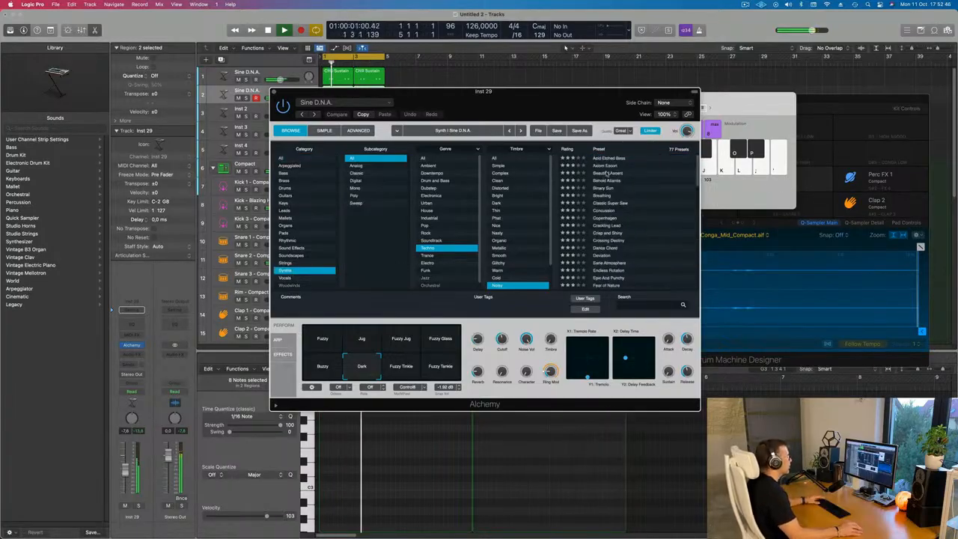
Audition the presets Crisp and Shiny, Deviation, Eerie Atmosphere and Epic And Punchy on the duplicated track.
click(607, 172)
drag(579, 108, 724, 88)
click(638, 222)
click(715, 245)
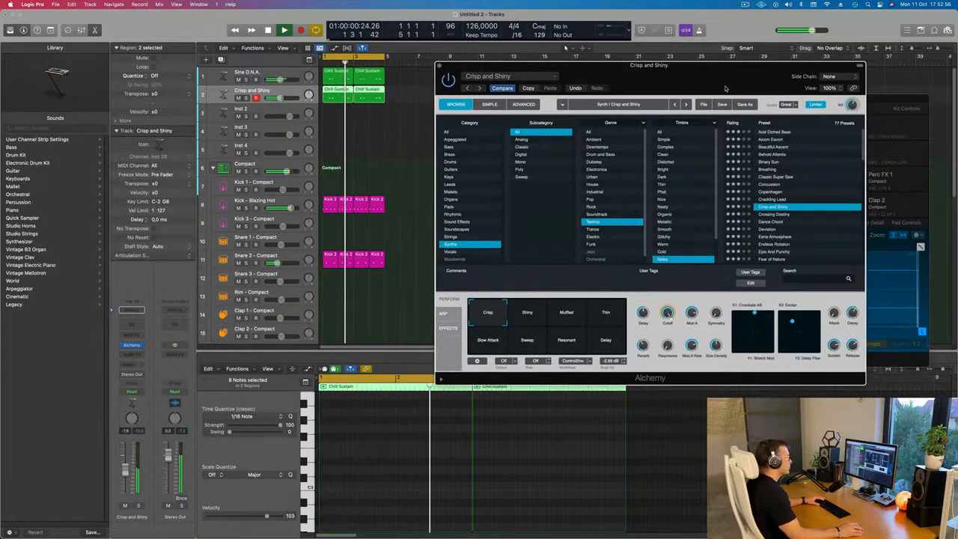
click(772, 230)
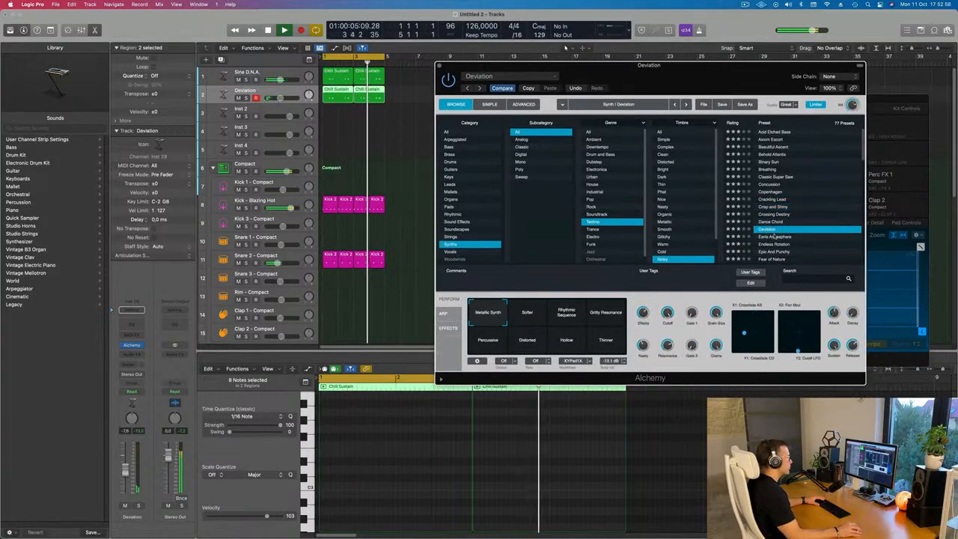
click(771, 237)
scroll(775, 228, down, 2)
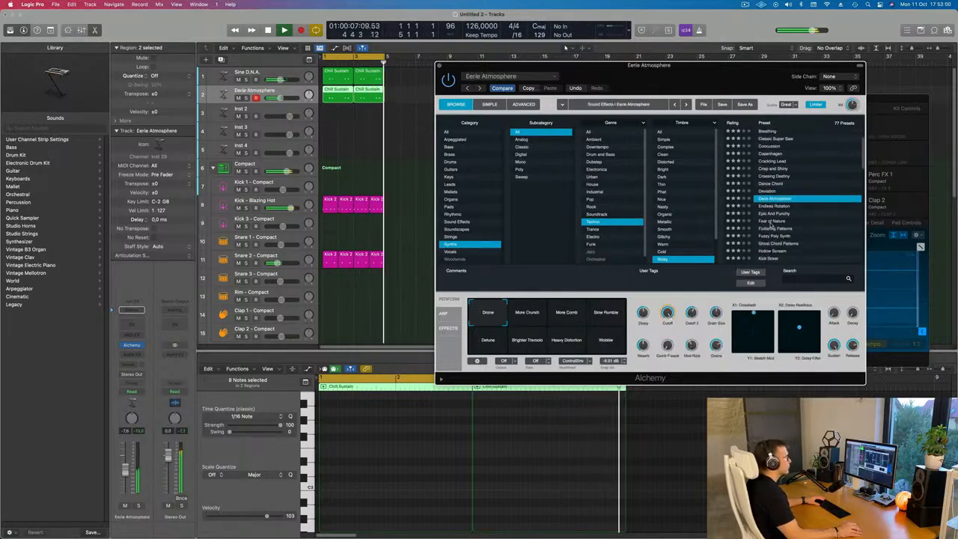
click(793, 214)
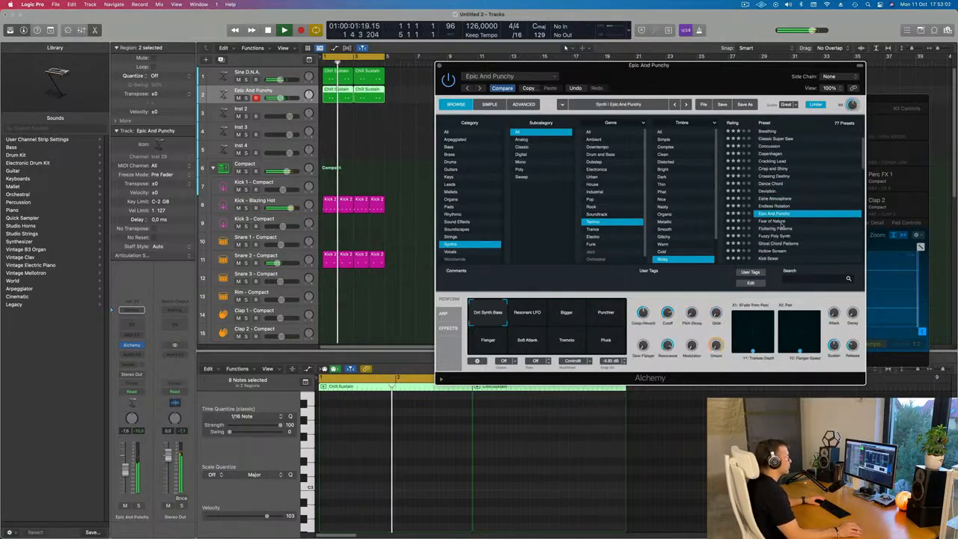
scroll(804, 221, down, 3)
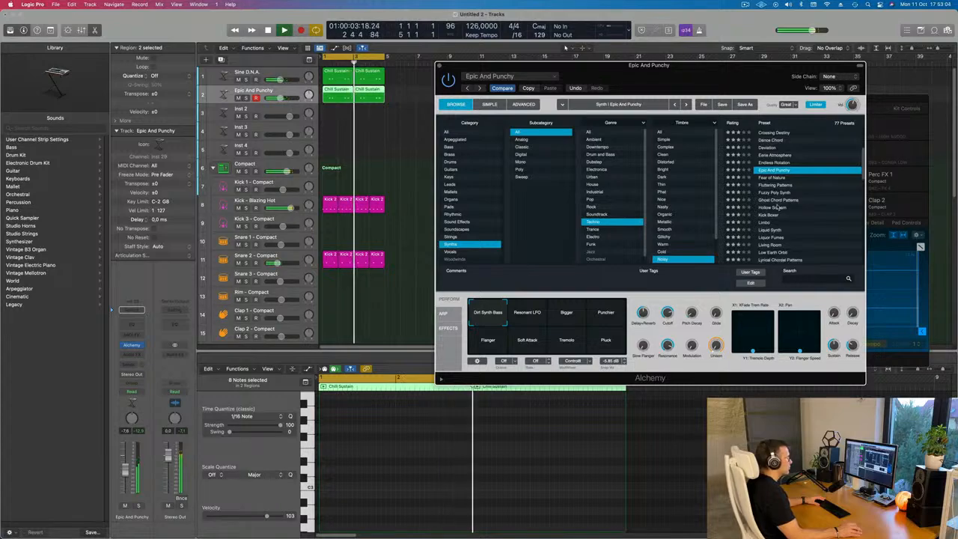
Audition the presets Hollow Scream, Liquor Fumes, Living Room and Lyrical Chordal Patterns on the duplicated track.
click(776, 208)
scroll(773, 204, down, 3)
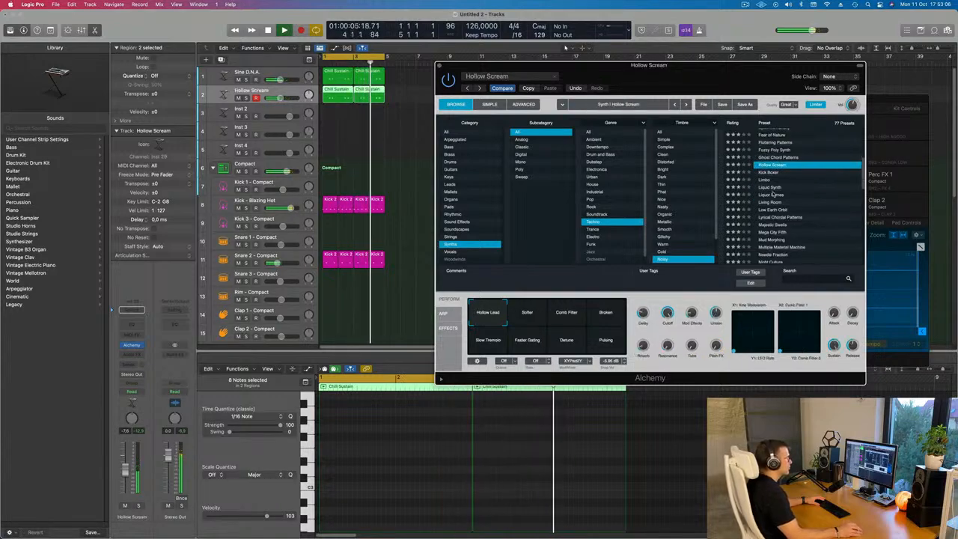
click(772, 194)
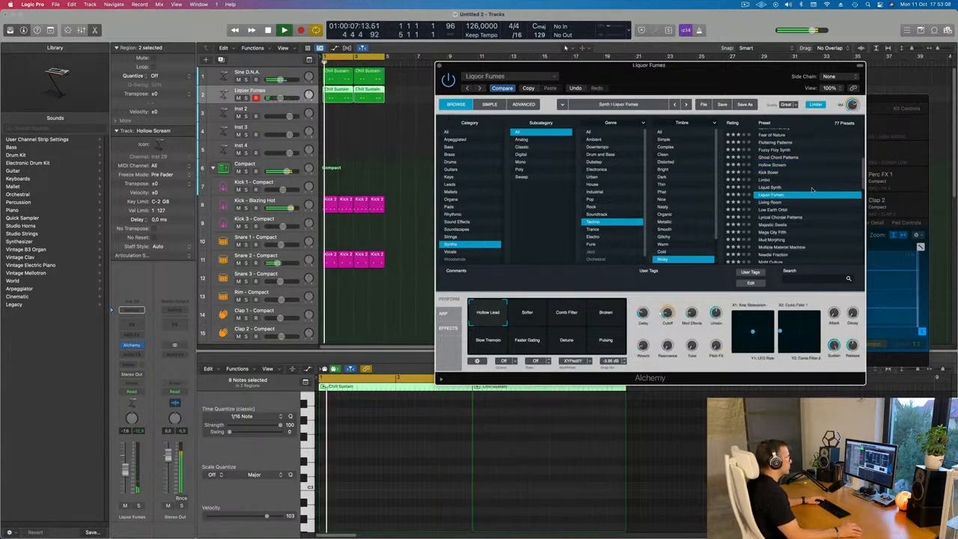
scroll(800, 186, down, 2)
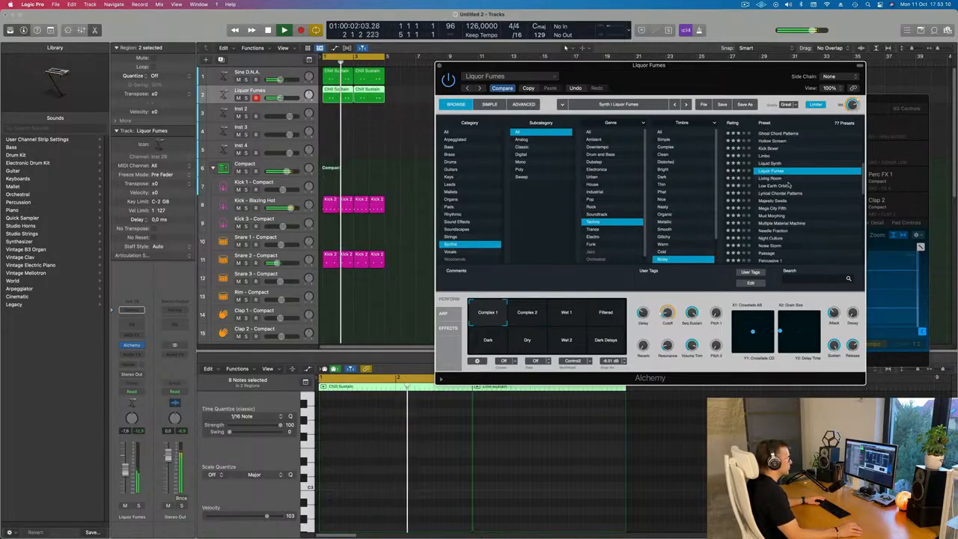
click(786, 179)
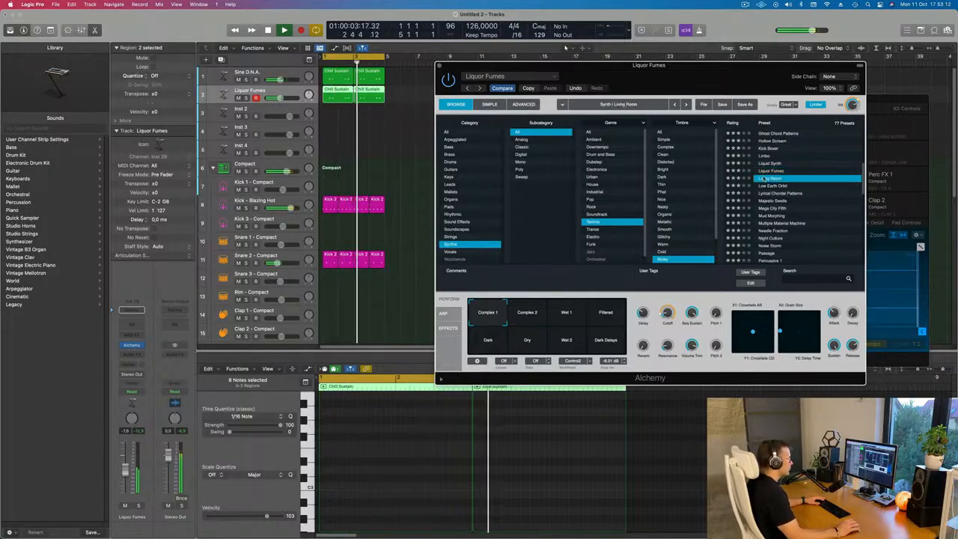
scroll(817, 215, down, 1)
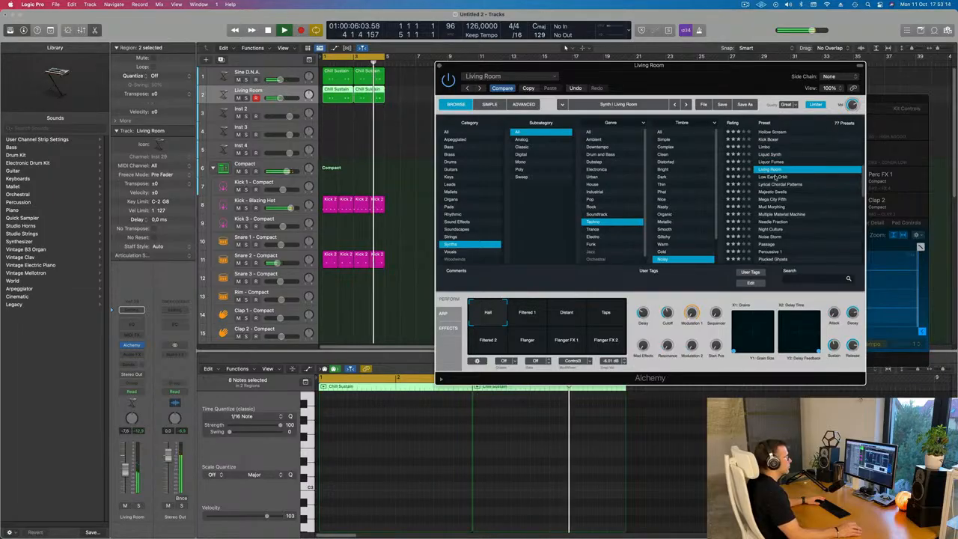
click(775, 185)
scroll(822, 201, down, 5)
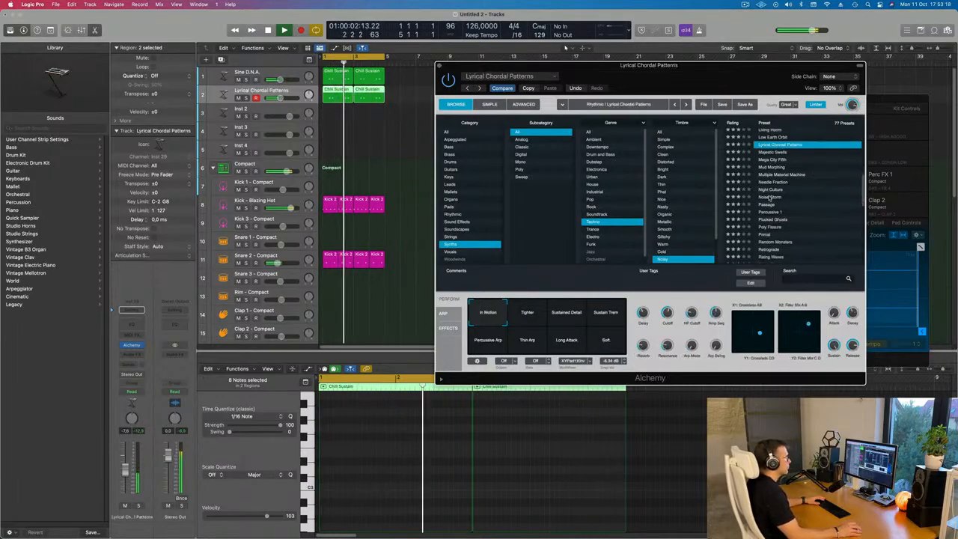
Load the Noise Storm preset in the duplicated track's Alchemy and uncover the track regions.
click(771, 197)
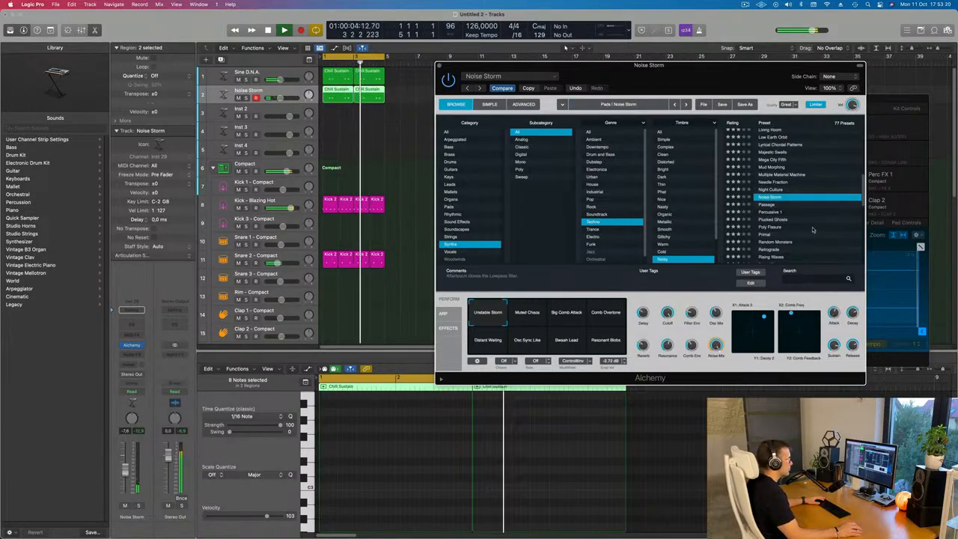
scroll(811, 239, down, 3)
drag(724, 72, 864, 95)
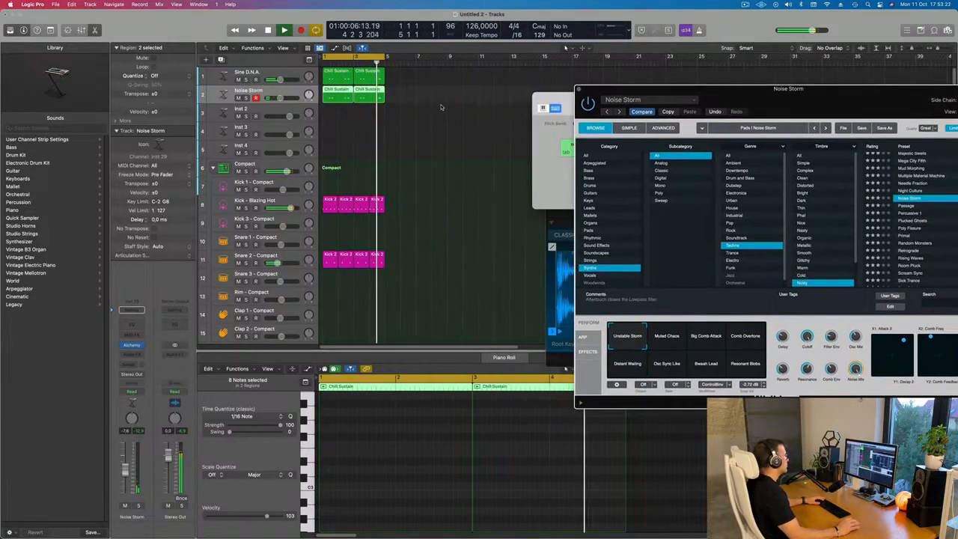
Delete the second Chill Sustain region on the Noise Storm track.
click(370, 109)
click(368, 96)
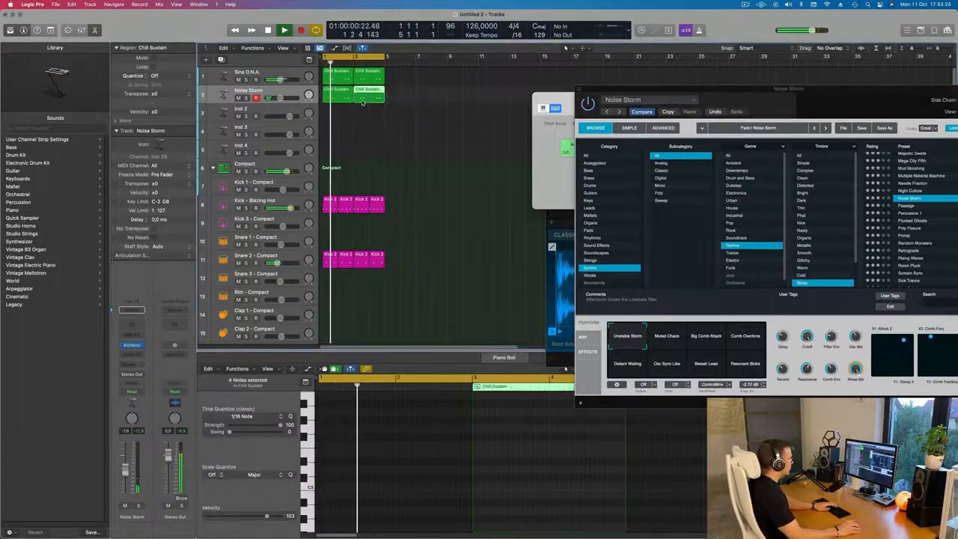
key(BackSpace)
Replace the four short notes in the remaining Noise Storm region with two consecutive one-bar notes at the same pitch.
click(341, 95)
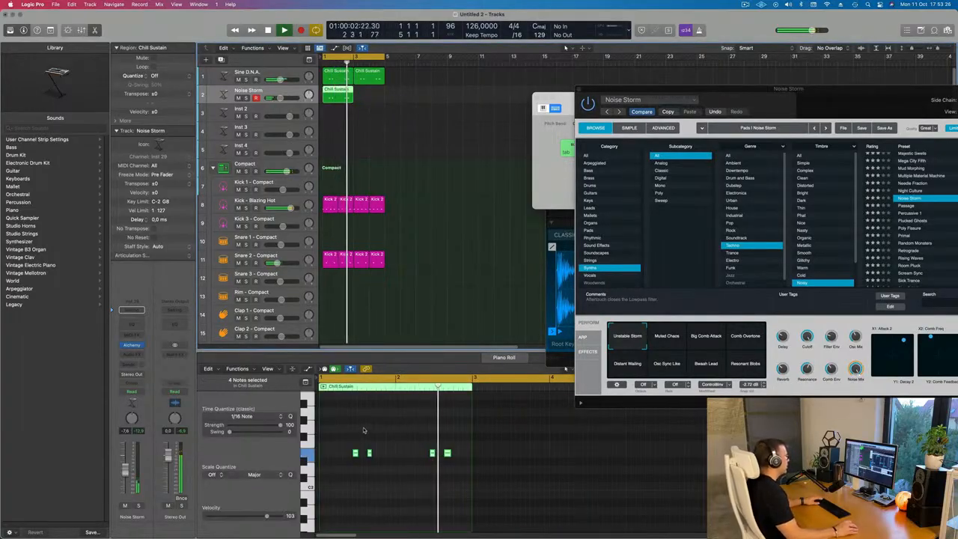
drag(360, 436, 471, 477)
key(BackSpace)
drag(356, 453, 398, 456)
key(ctrl+r)
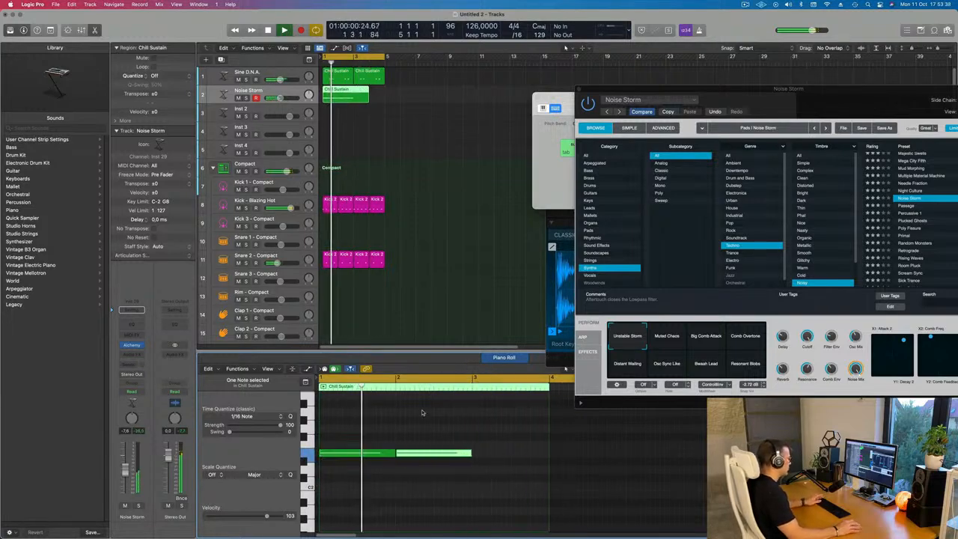
Trim the Noise Storm region to two bars and repeat it once to fill the four-bar loop.
double_click(353, 93)
key(BackSpace)
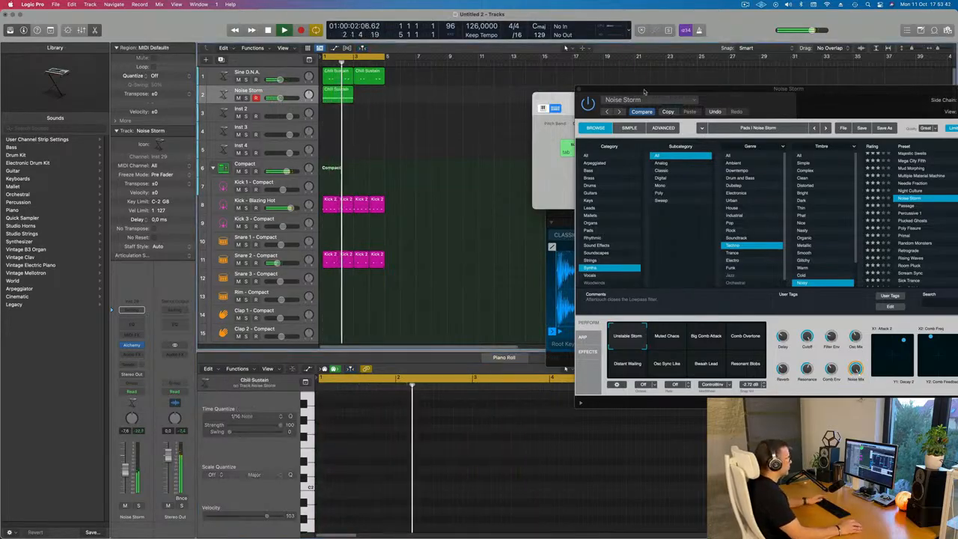
drag(725, 102, 522, 185)
click(337, 99)
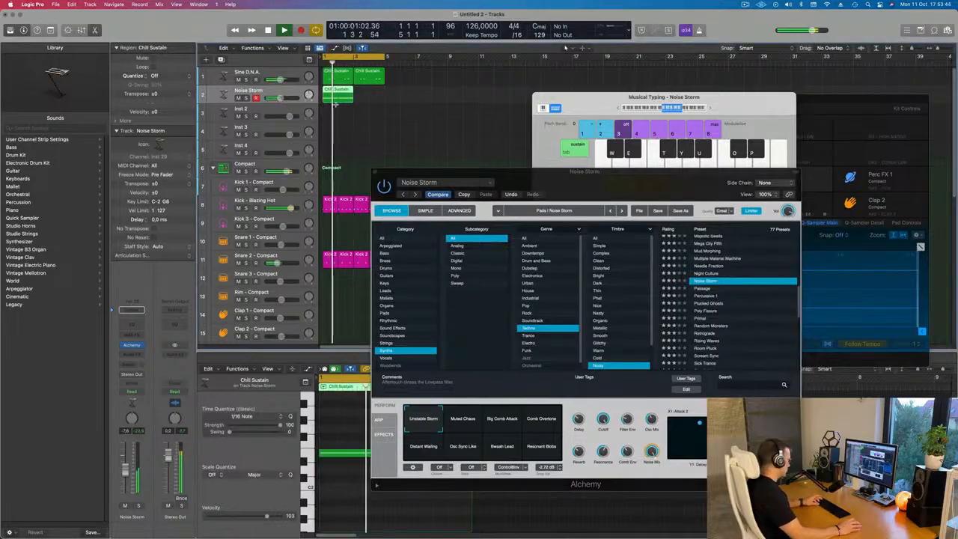
key(space)
Audition Noise Storm's Muted Chaos, Big Comb Attack, Comb Overtone and Distant Wailing performance snapshots.
drag(580, 171, 607, 136)
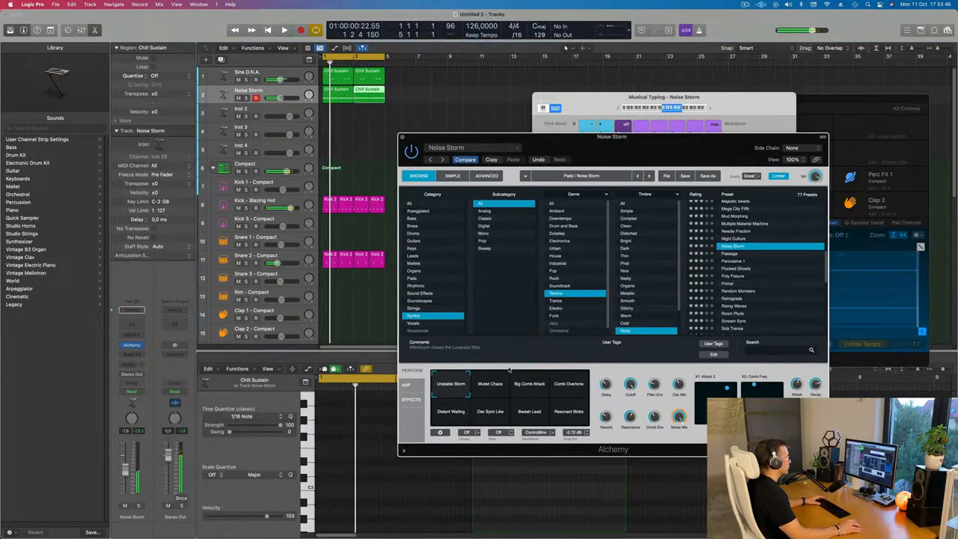
click(488, 394)
click(542, 394)
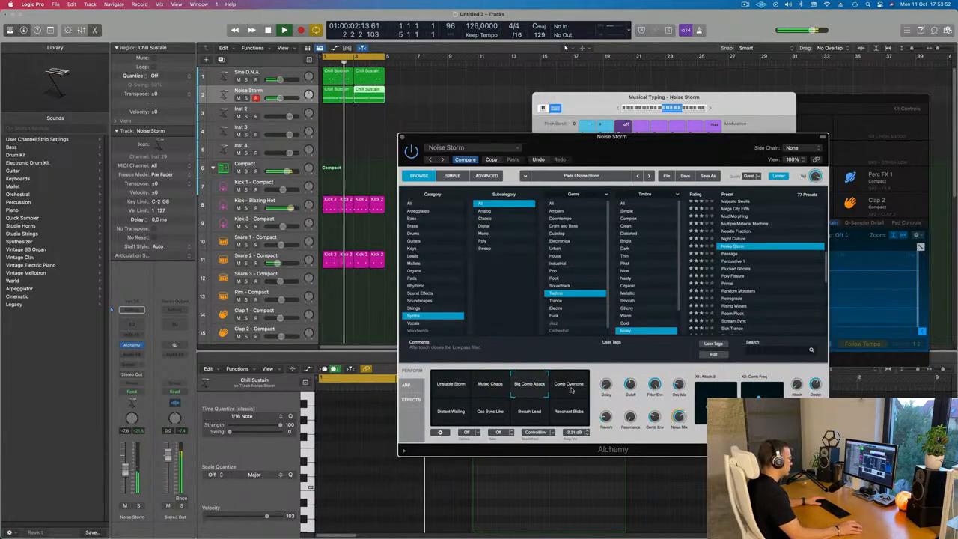
click(571, 389)
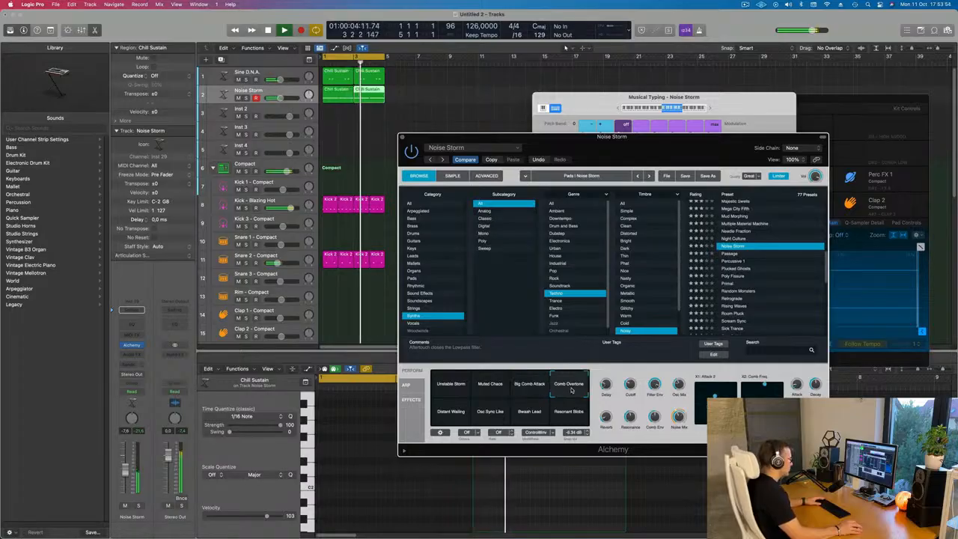
drag(620, 139, 623, 114)
click(450, 387)
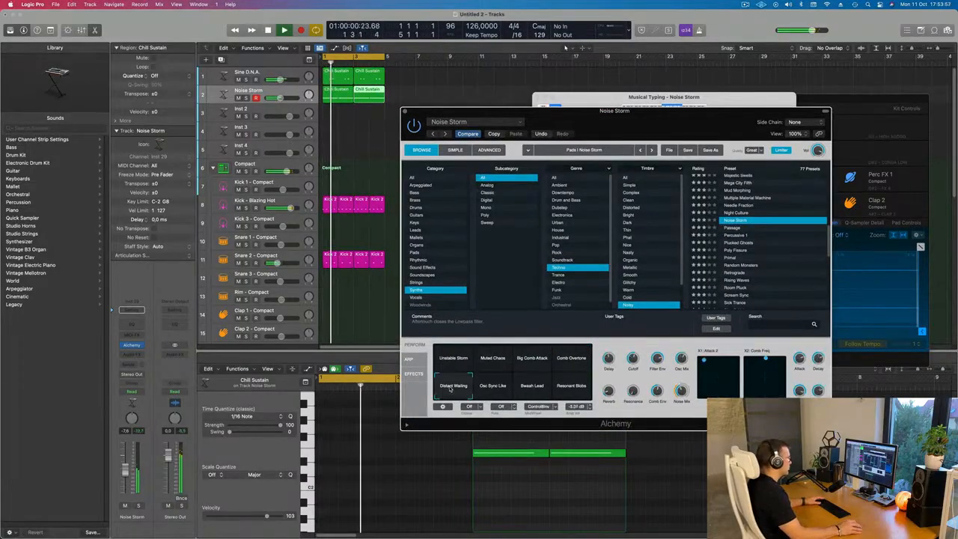
Compare Noise Storm's Osc Sync Like snapshot with the one beside it and settle on Osc Sync Like.
click(504, 391)
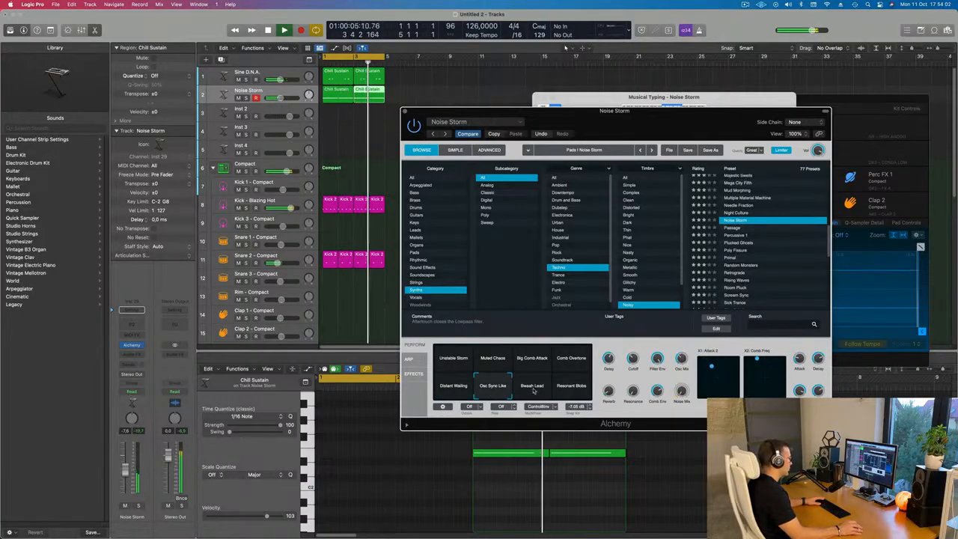
click(533, 389)
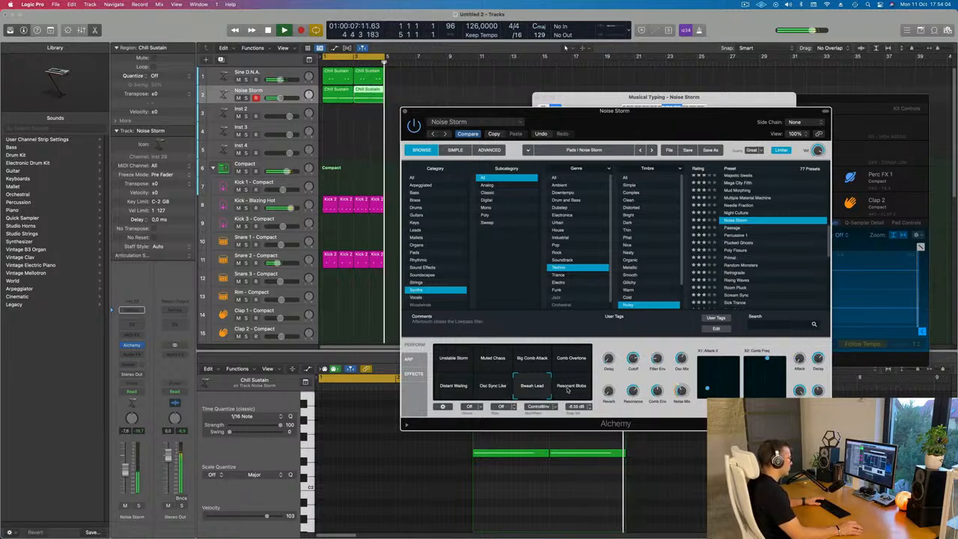
click(494, 389)
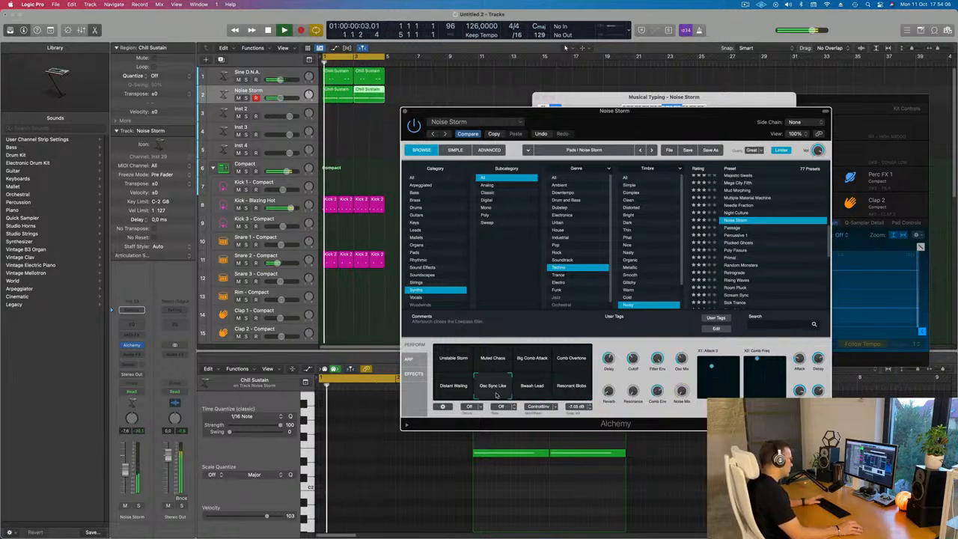
Lower the Noise Storm track's volume to about -16.2 dB.
drag(614, 112, 692, 83)
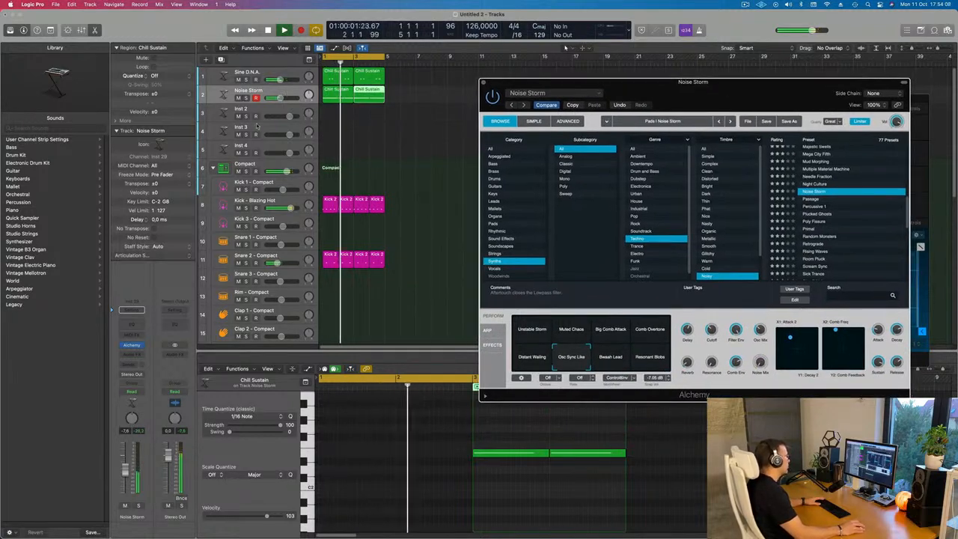
click(143, 482)
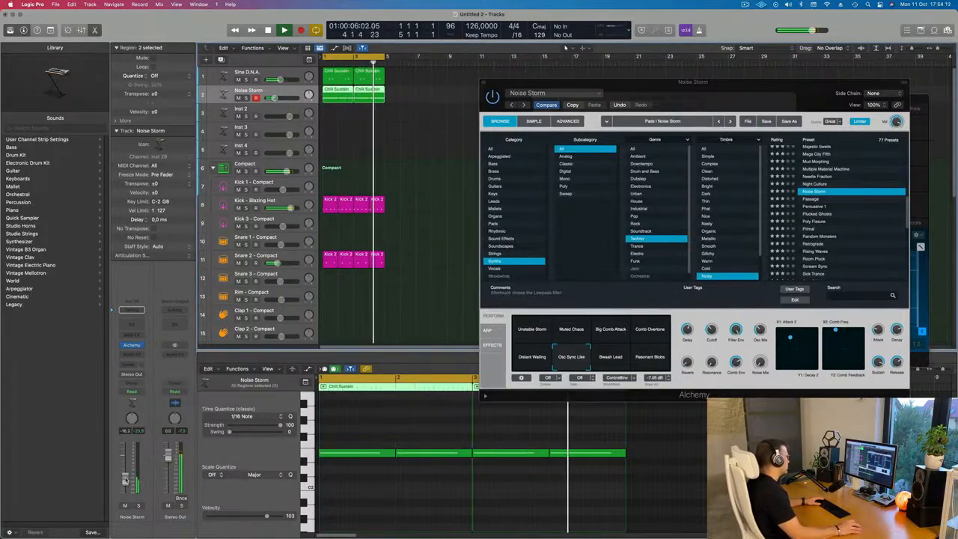
click(412, 140)
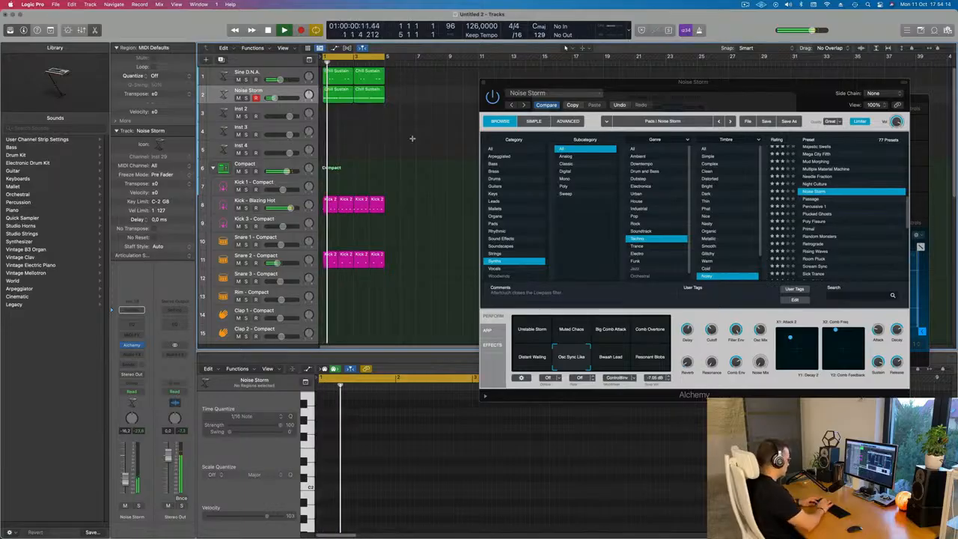
Select all regions on every track and repeat them several times after the four-bar loop.
key(super+a)
key(super+r)
key(super+r)
key(super+r)
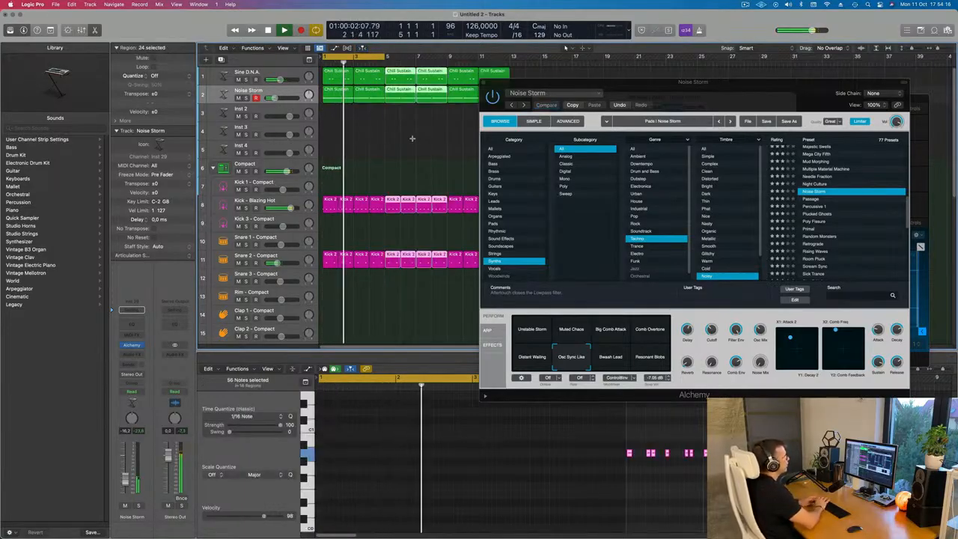
Open Musical Typing, extend the cycle range to end at bar 17, and move the floating windows clear of the regions.
key(super+k)
drag(713, 93, 503, 195)
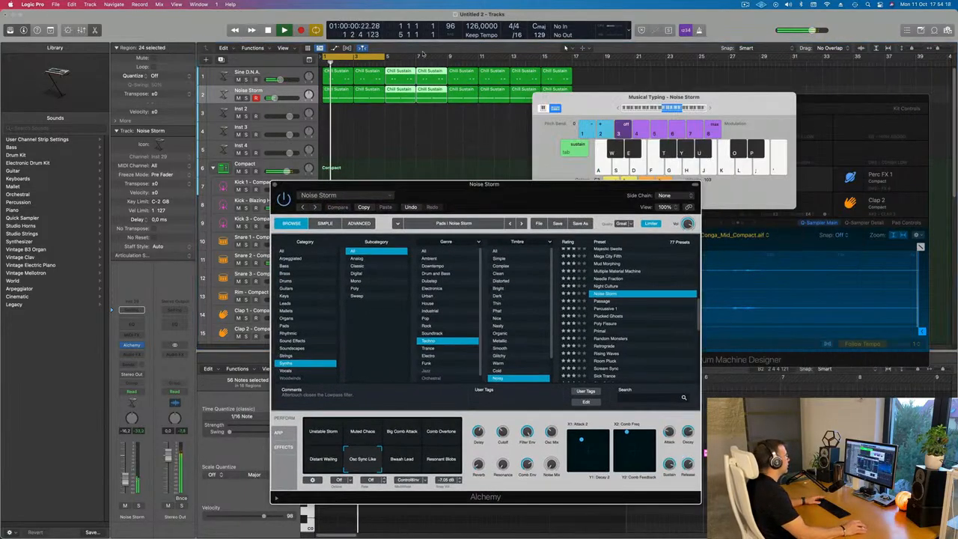
drag(386, 58, 569, 70)
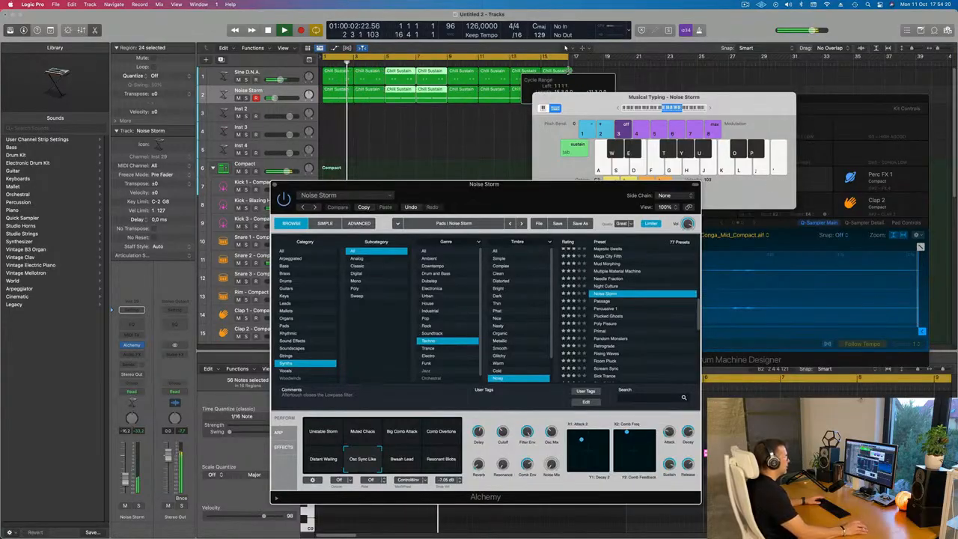
drag(593, 104, 749, 116)
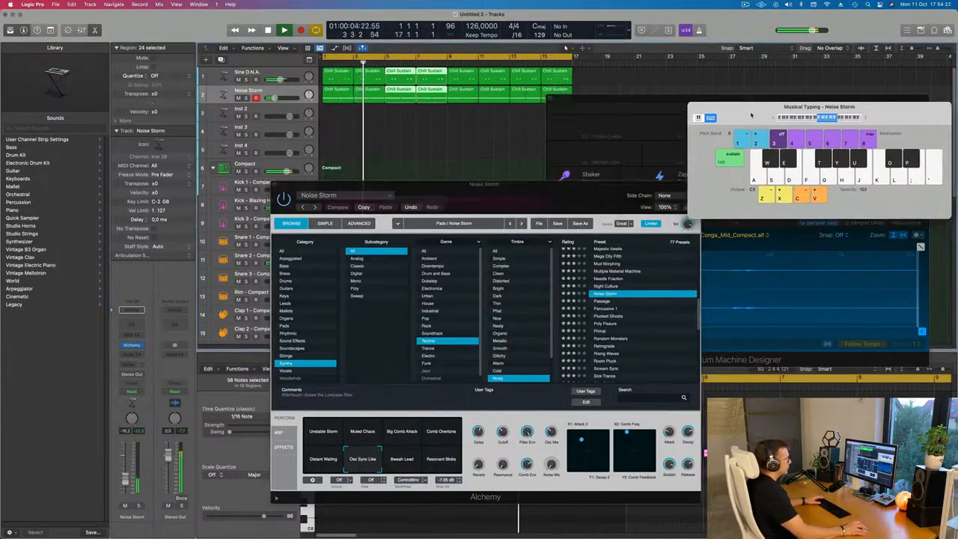
drag(512, 198, 637, 187)
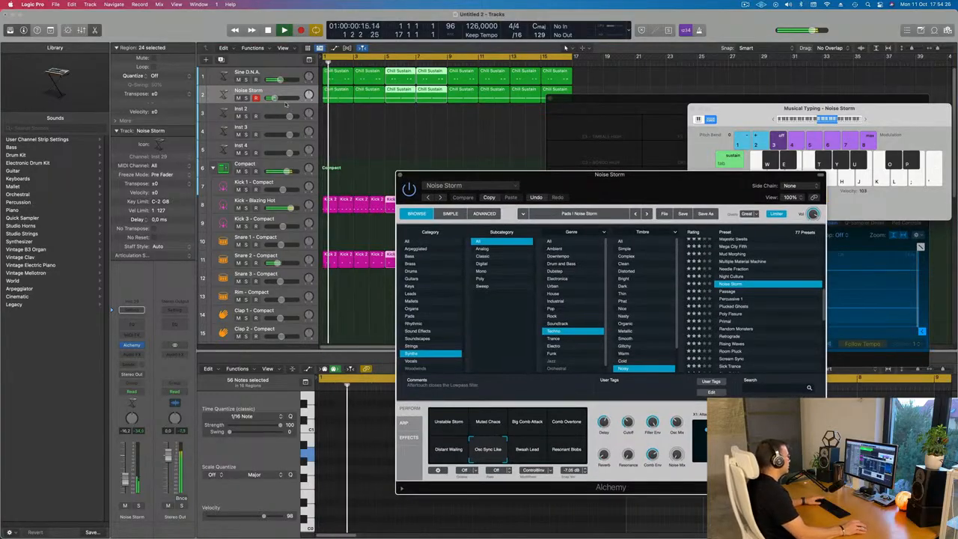
Audition Noise Storm's Unstable Storm, Muted Chaos, Big Comb Attack and Comb Overtone snapshots, and settle on Distant Wailing.
click(449, 432)
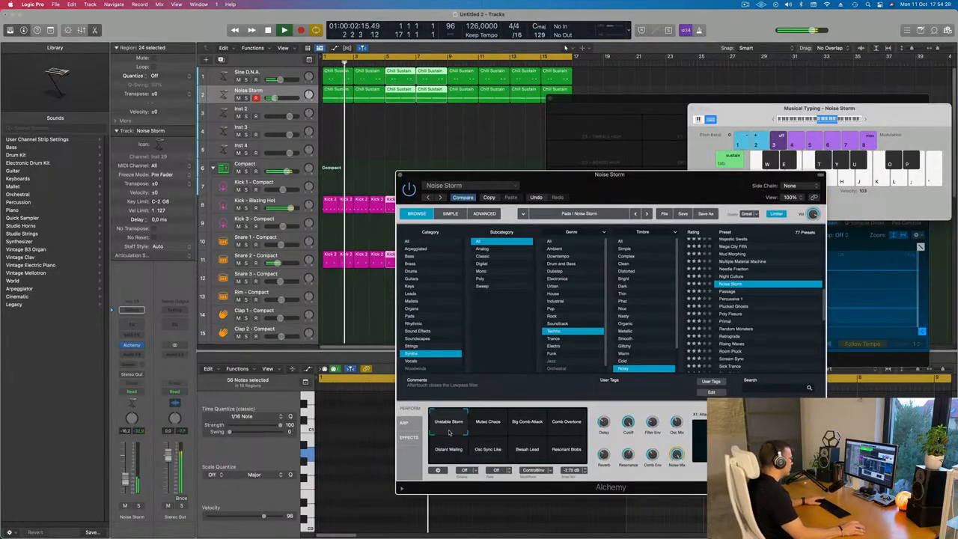
click(493, 426)
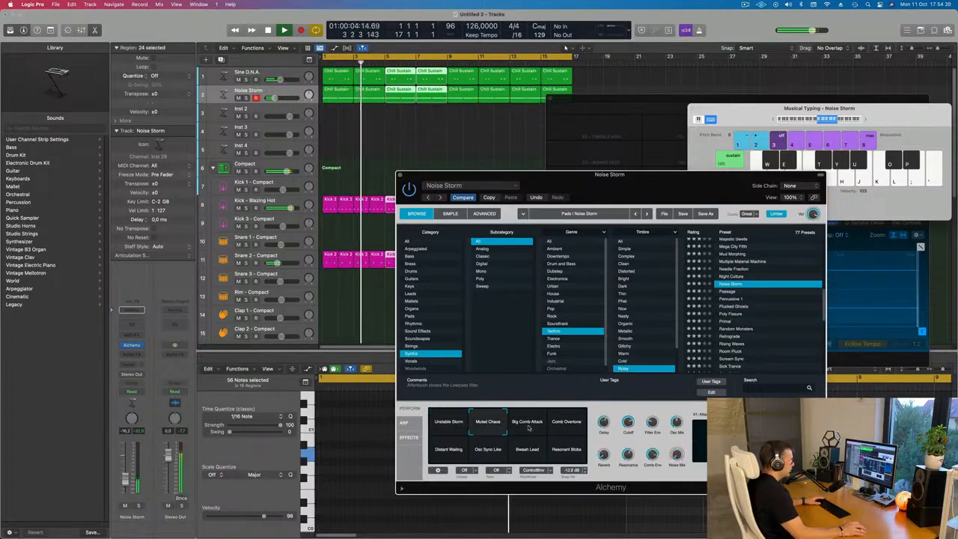
click(528, 426)
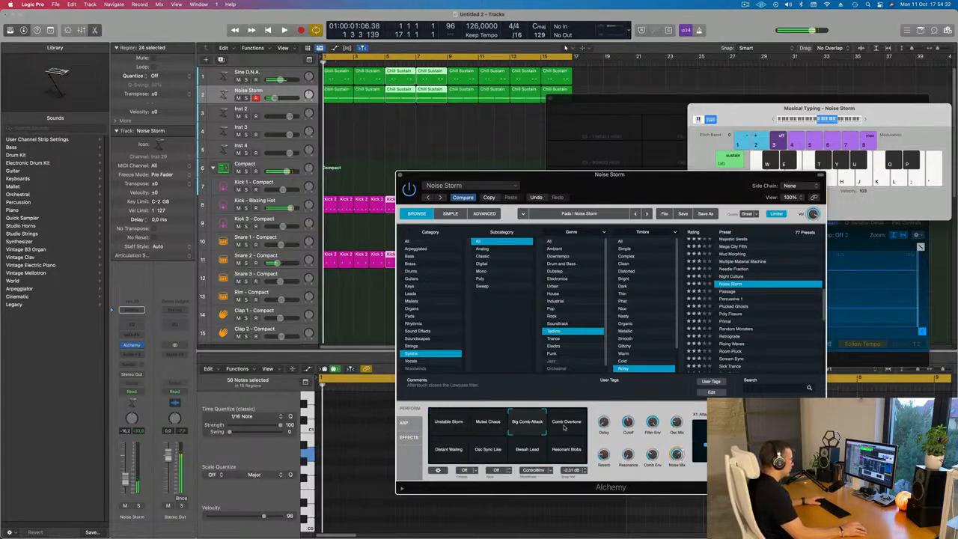
click(567, 426)
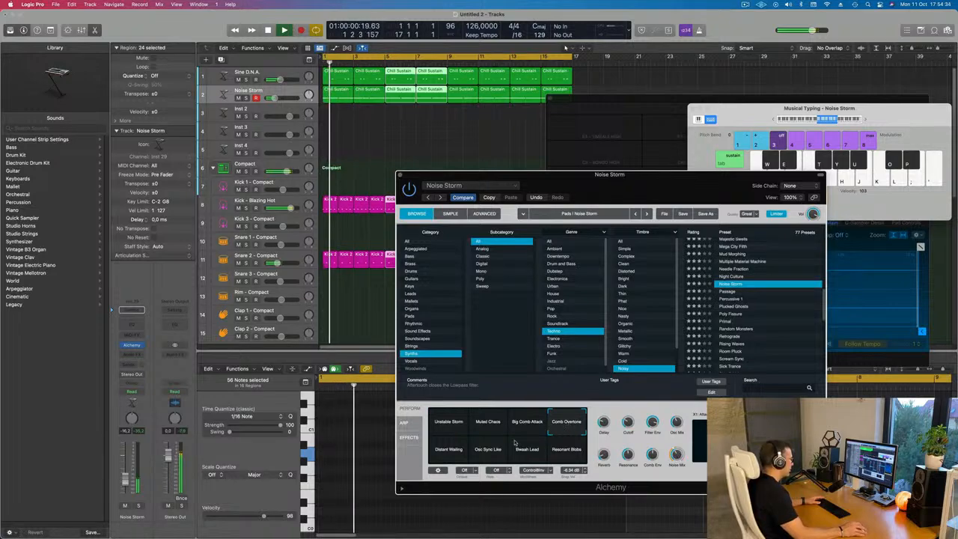
click(445, 451)
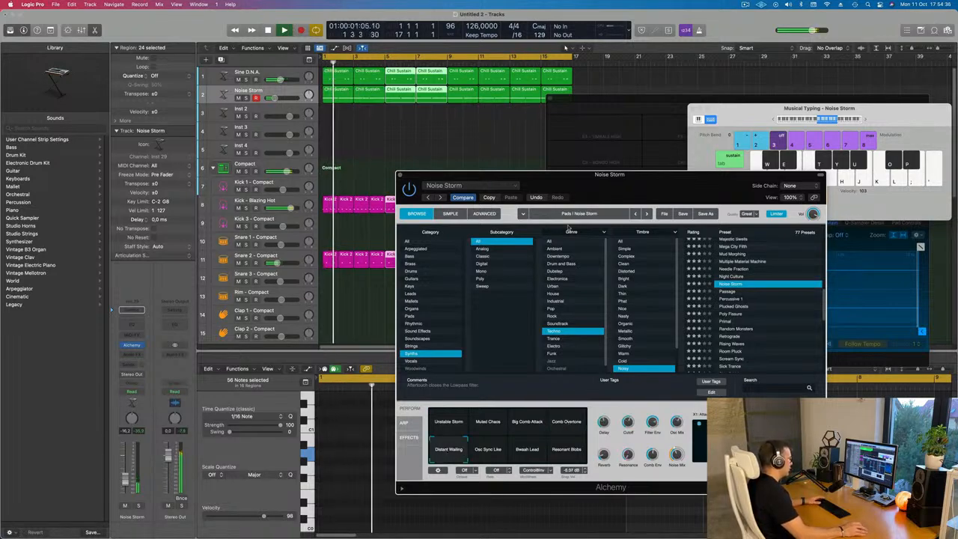
Raise the Noise Storm track's volume to about -13.2 dB and close its Alchemy window.
drag(618, 175, 662, 169)
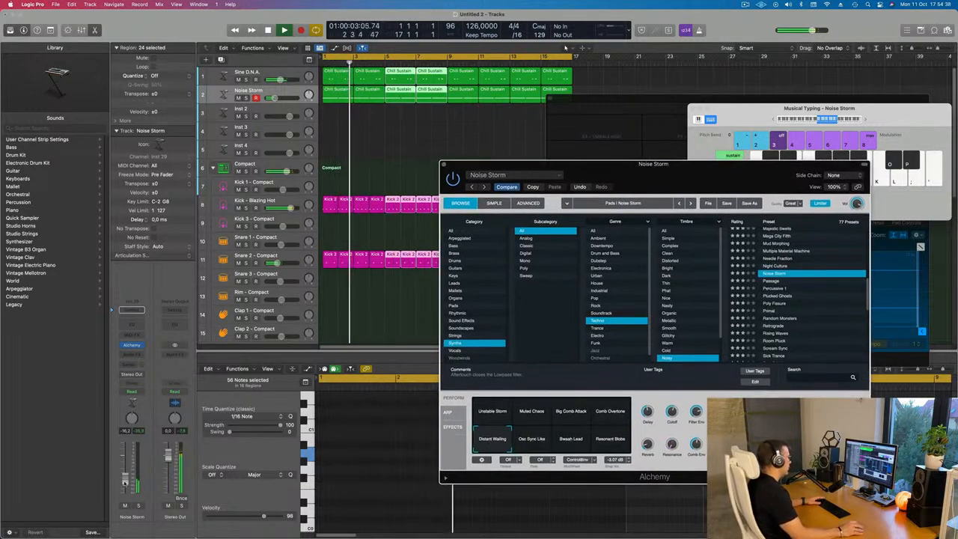
click(565, 47)
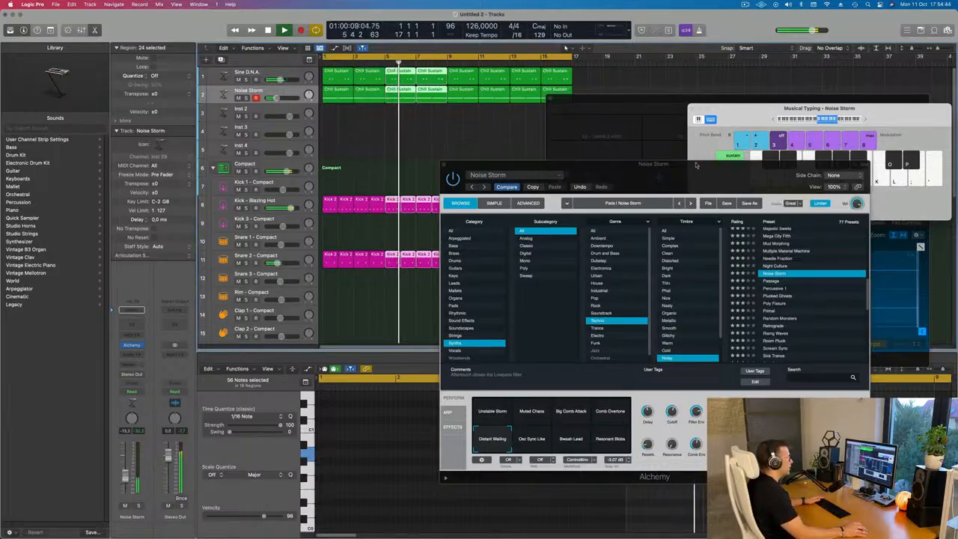
drag(620, 172, 465, 200)
click(290, 193)
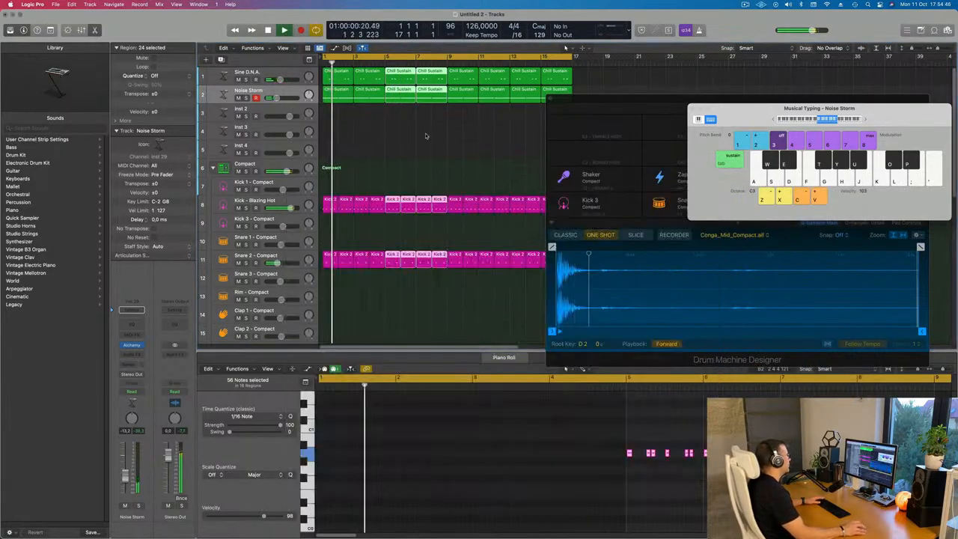
Duplicate the Sine D.N.A. track with its settings and copy its first Chill Sustain region onto the new track.
click(222, 73)
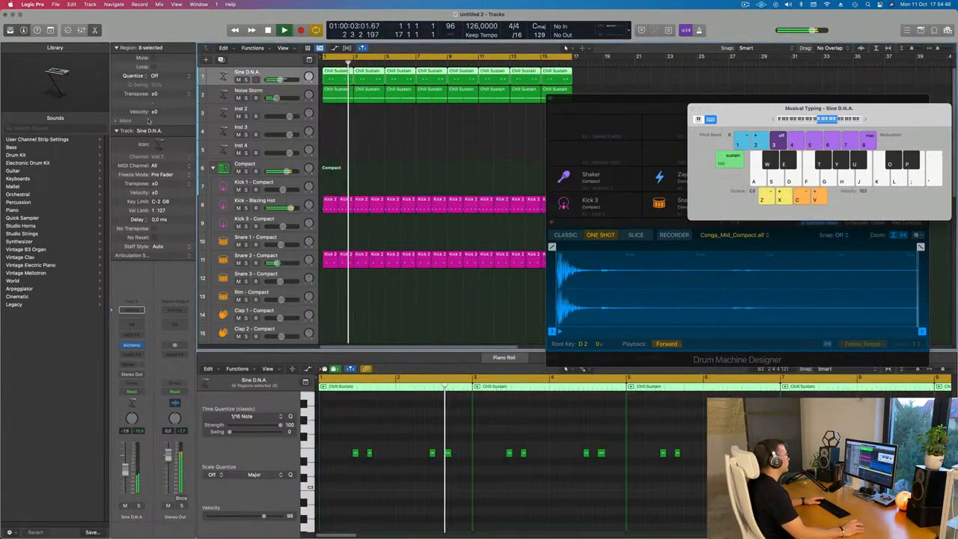
key(super+d)
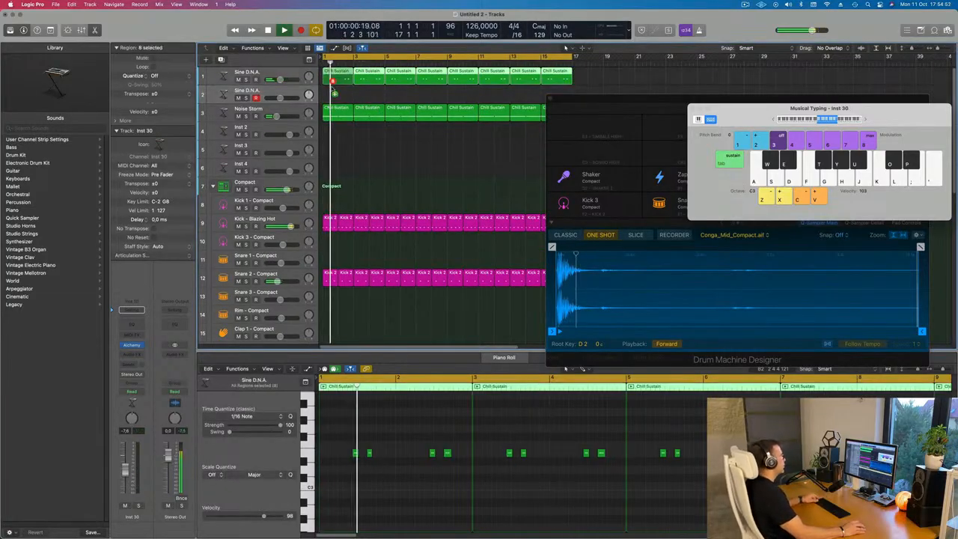
drag(330, 75, 343, 91)
Delete the last two notes from the copied region and the first two notes from the original Sine D.N.A. region.
click(348, 93)
drag(412, 438, 457, 464)
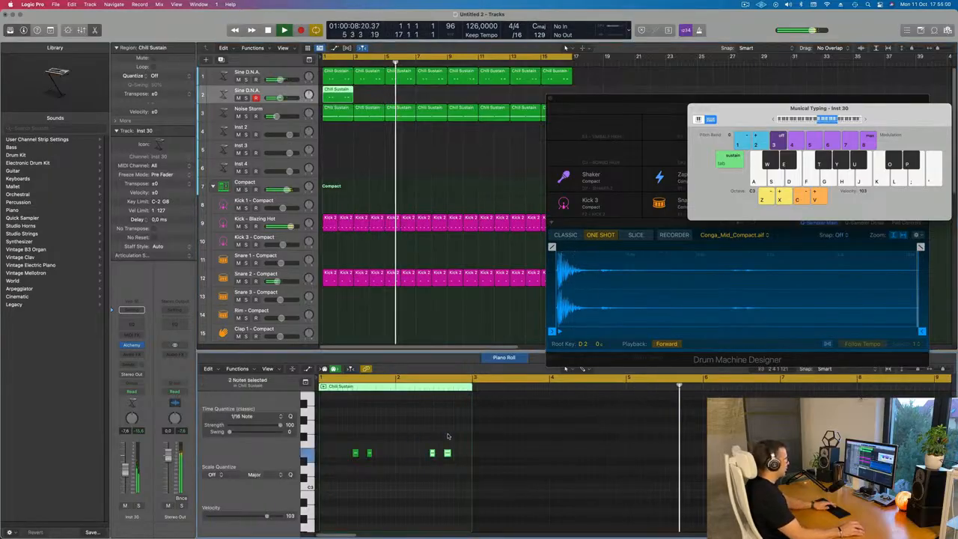
key(Delete)
click(344, 72)
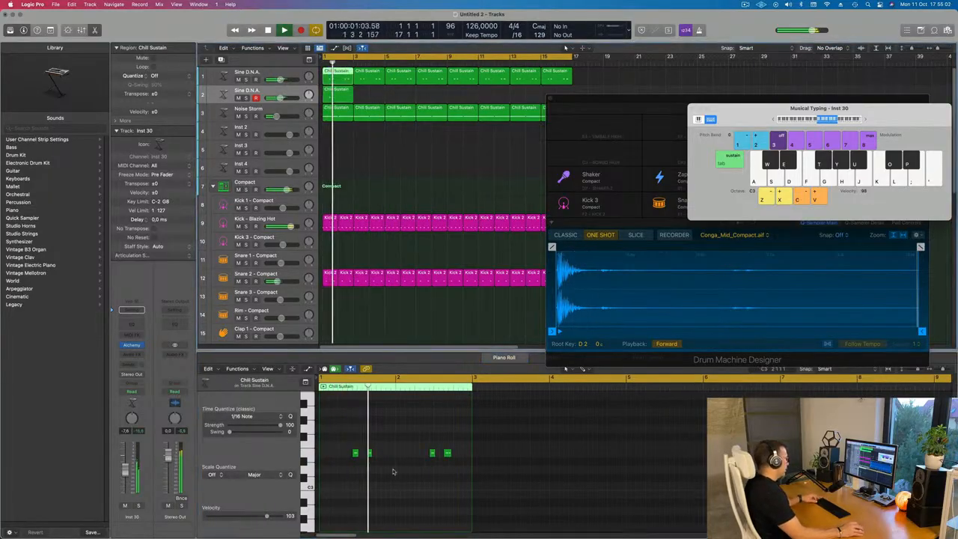
drag(391, 441, 350, 464)
key(Delete)
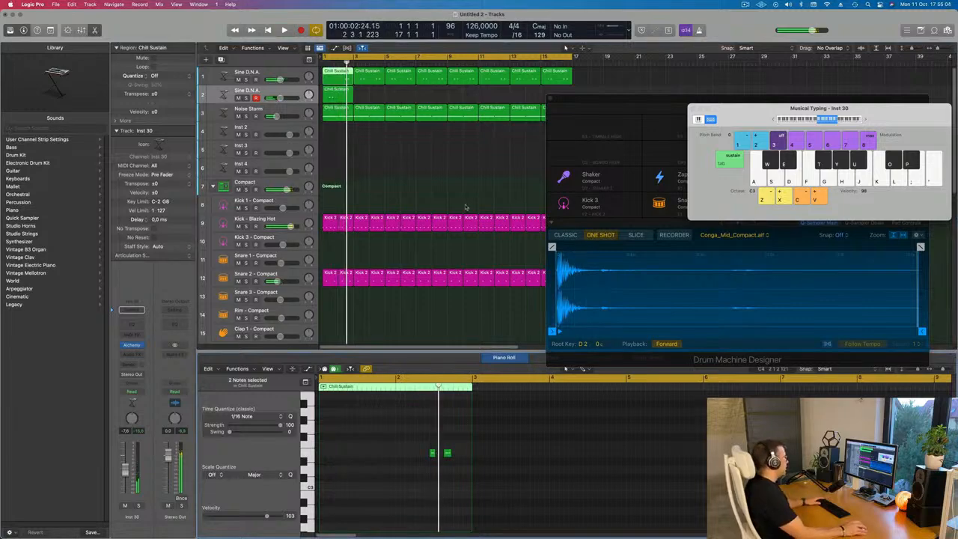
key(space)
Delete the original Sine D.N.A. track's later regions and repeat both edited two-bar regions up to bar 17.
drag(374, 93, 579, 73)
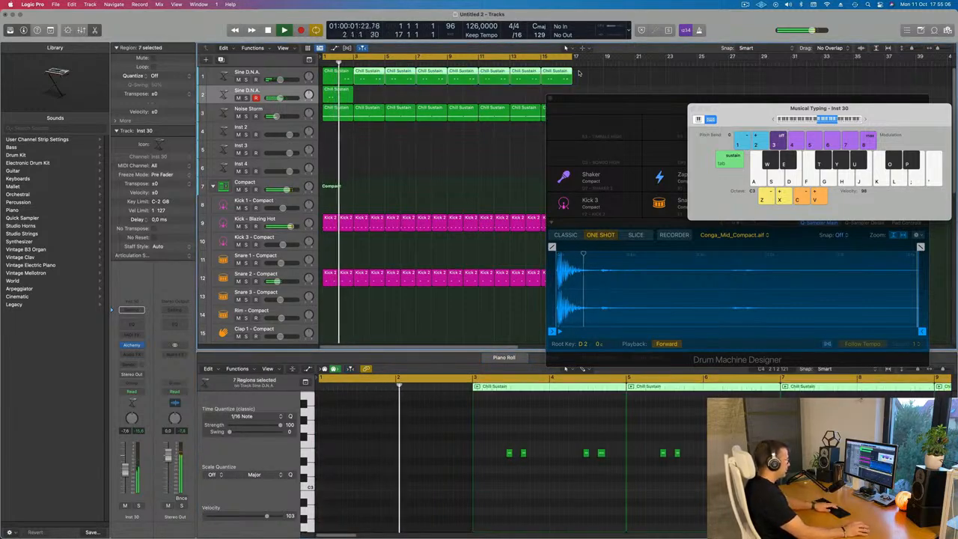
key(Delete)
shift+click(339, 99)
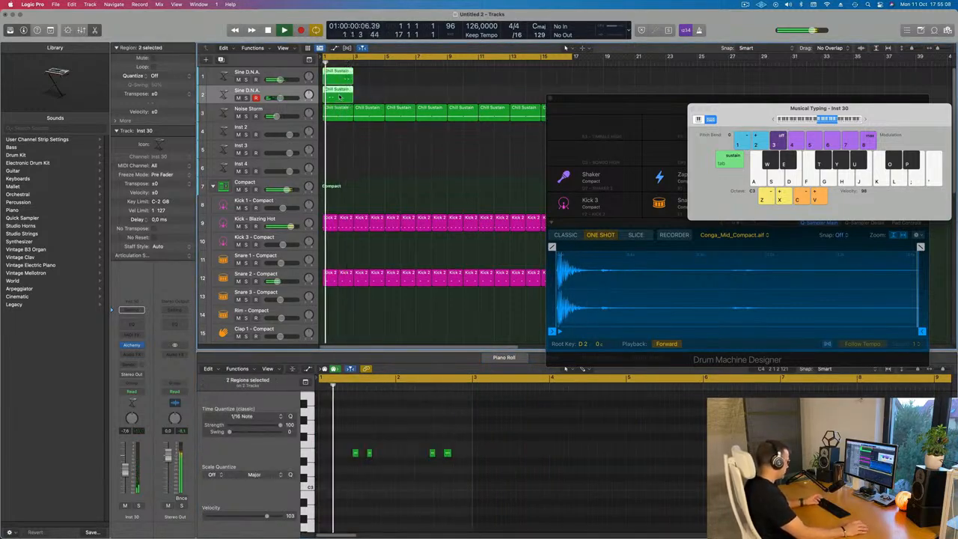
key(super+r)
key(super+r)
key(super+r)
key(super+r)
key(super+r)
key(super+r)
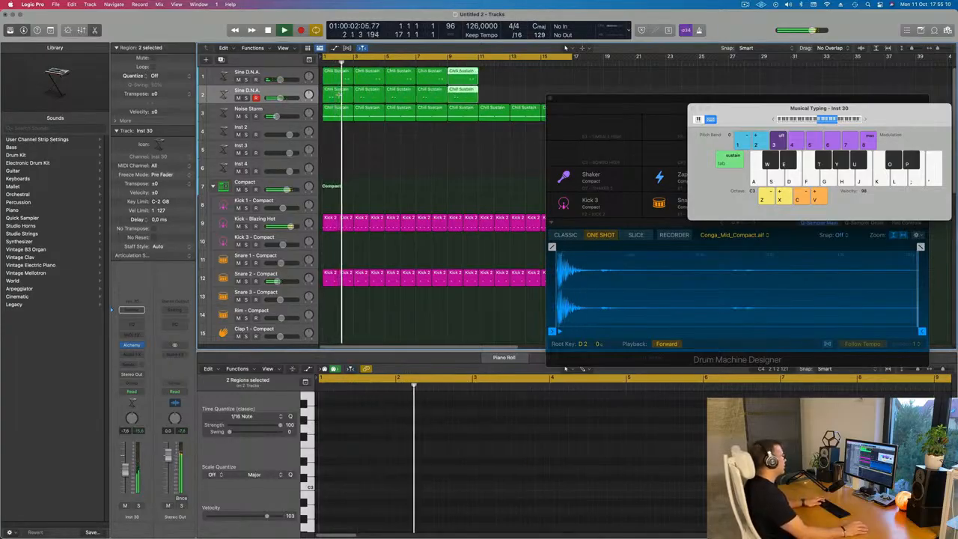
key(super+r)
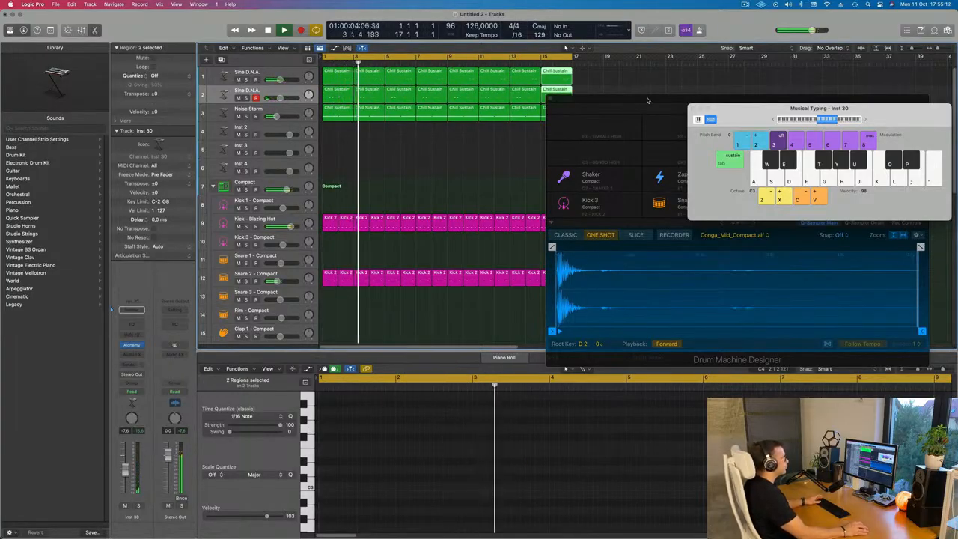
Move the Compact drum machine window away from the regions and play the arrangement from the start.
drag(647, 100, 725, 282)
key(space)
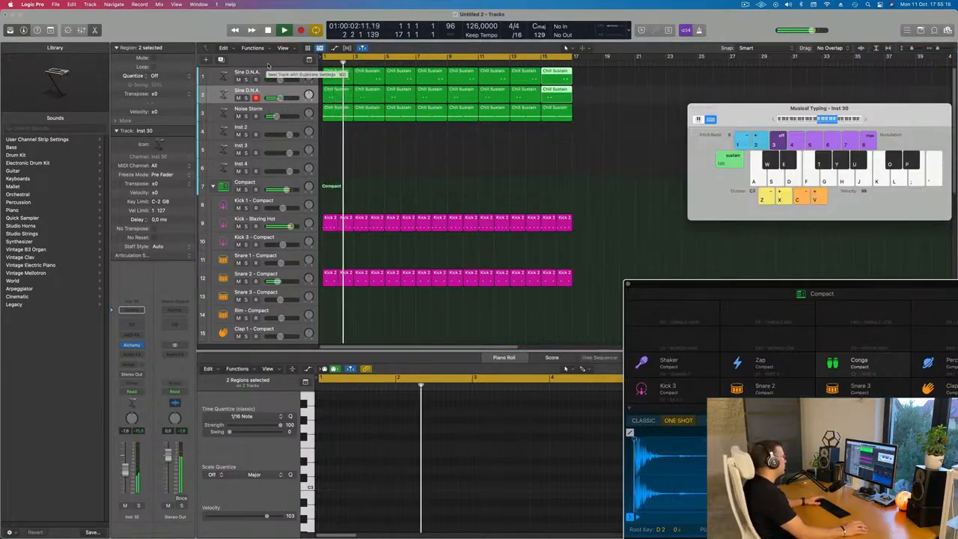
key(space)
key(space)
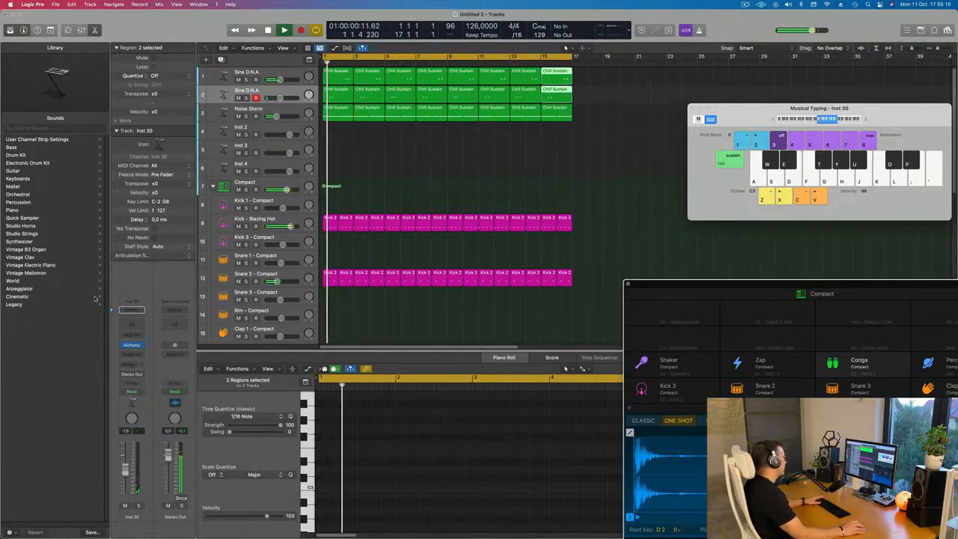
Audition the Fuzzy Tinkle and Fuzzy Tankle snapshots on the duplicated Sine D.N.A. track, return to Dark and close the synth window.
click(131, 346)
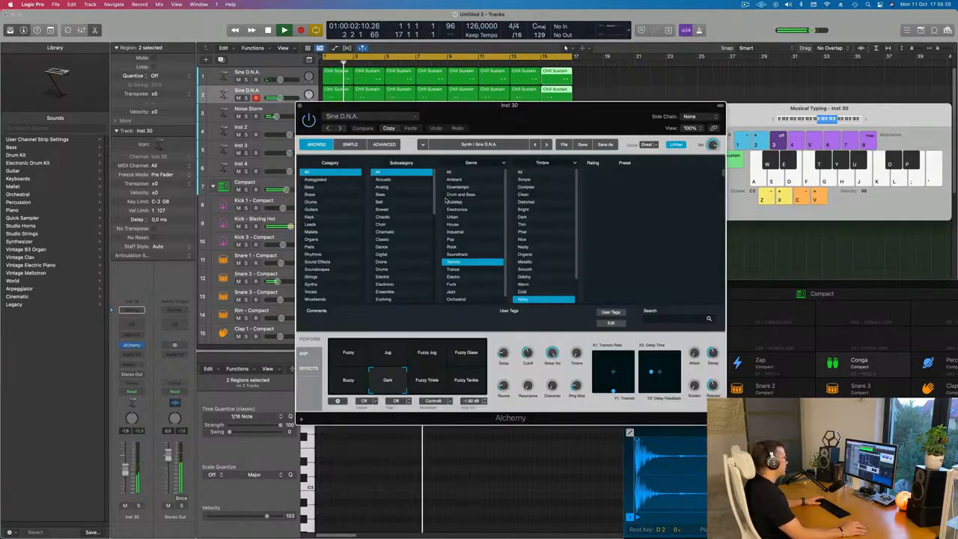
click(517, 383)
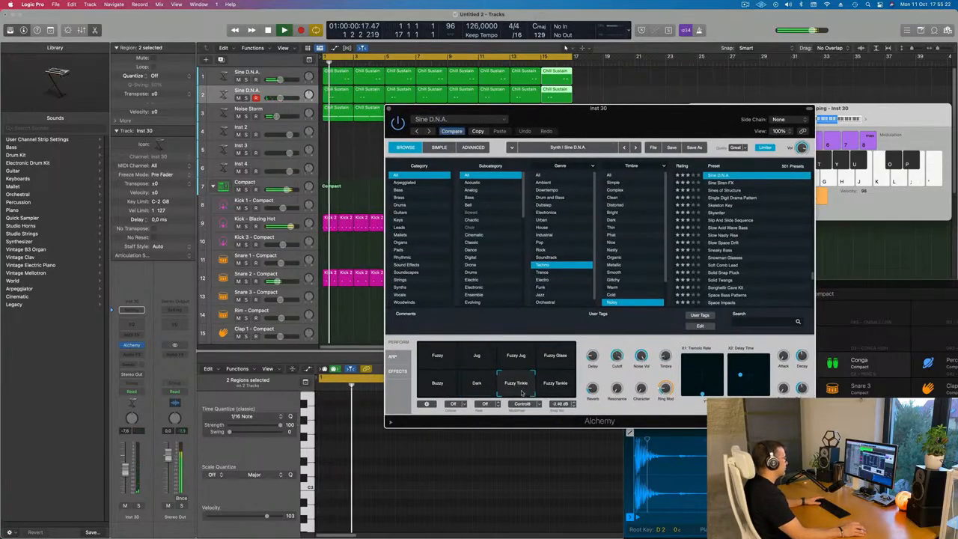
click(555, 381)
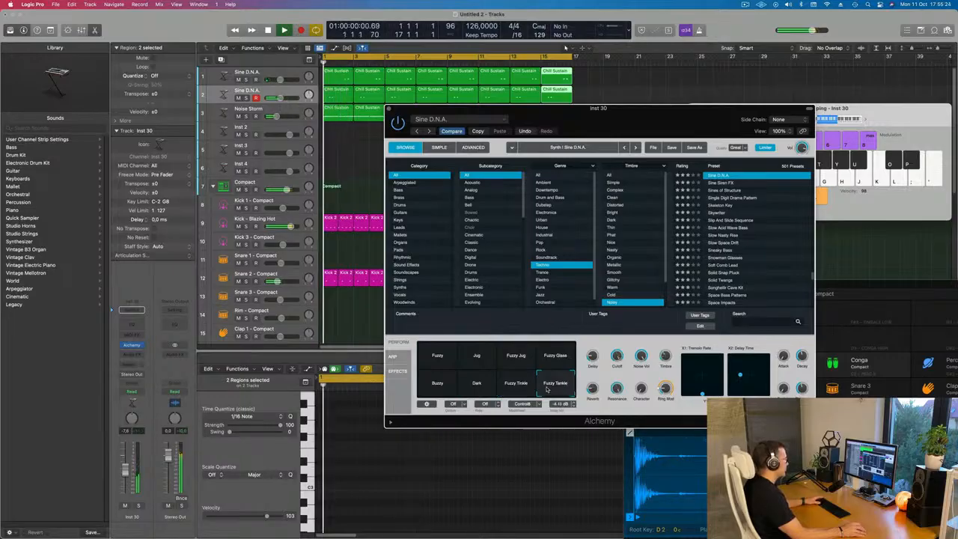
click(477, 382)
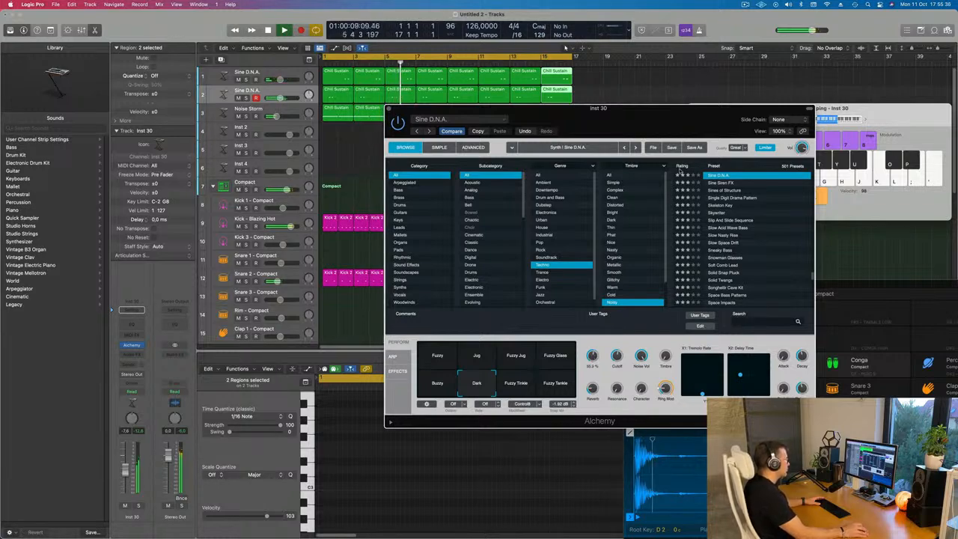
drag(645, 133, 481, 172)
click(225, 146)
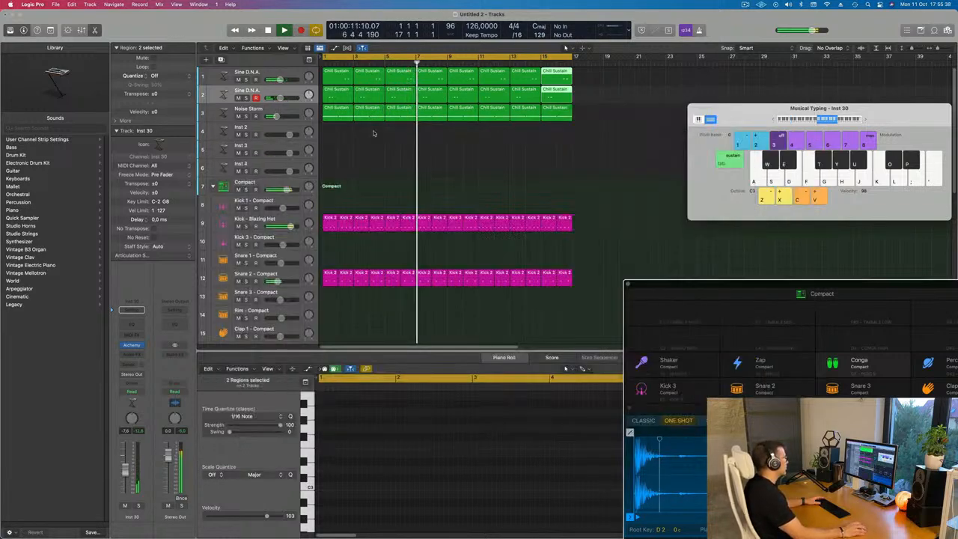
Add a send to the Bus 2 Reverb on the duplicated Sine D.N.A. track and raise its level.
key(Return)
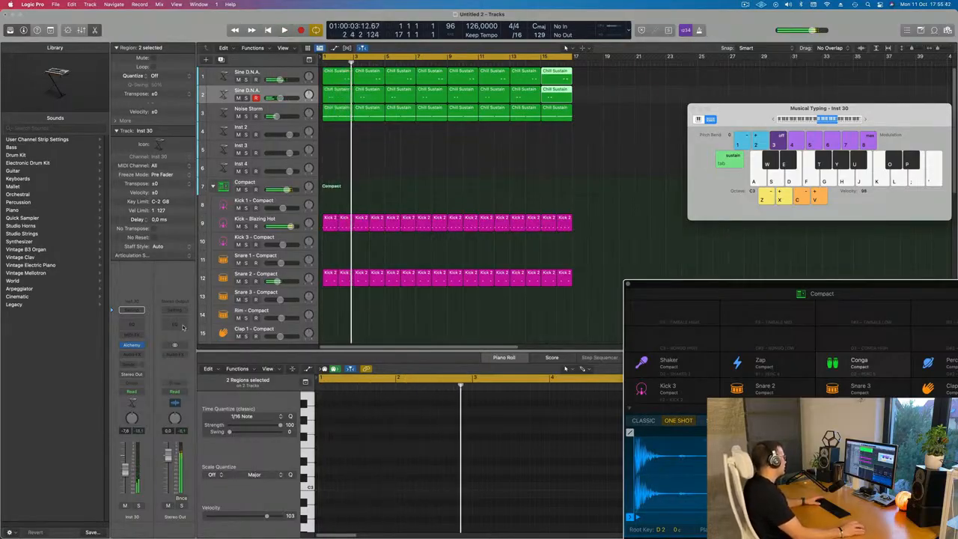
click(131, 310)
mouse_move(131, 378)
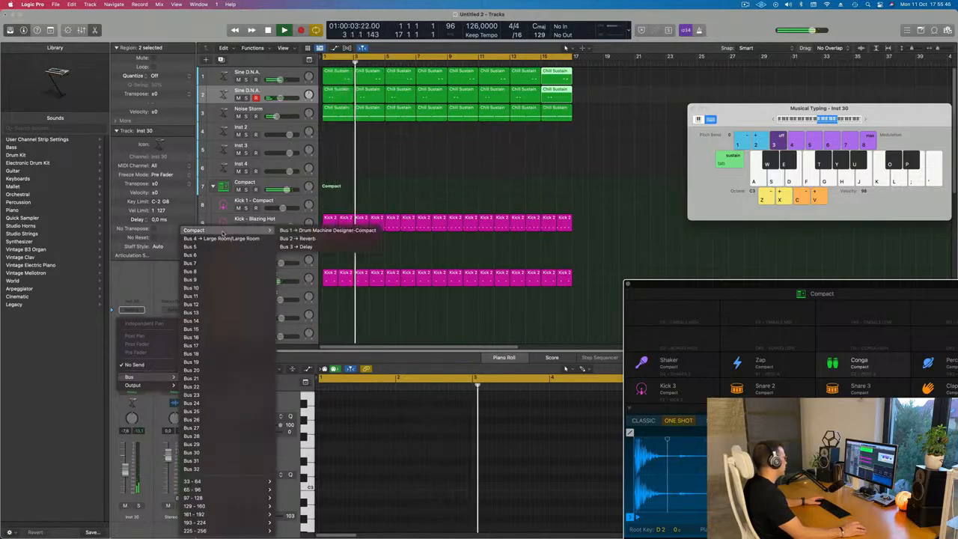
mouse_move(247, 229)
click(307, 237)
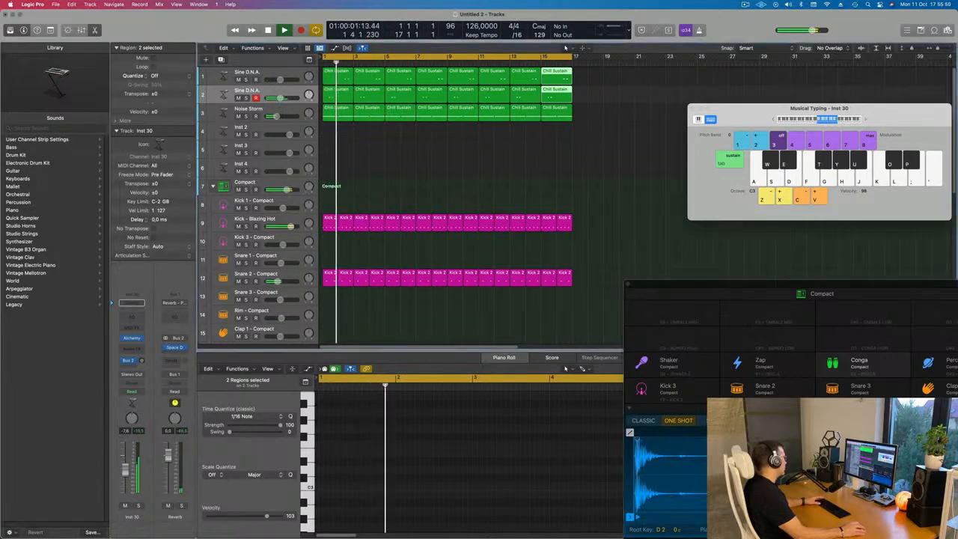
drag(140, 362, 143, 361)
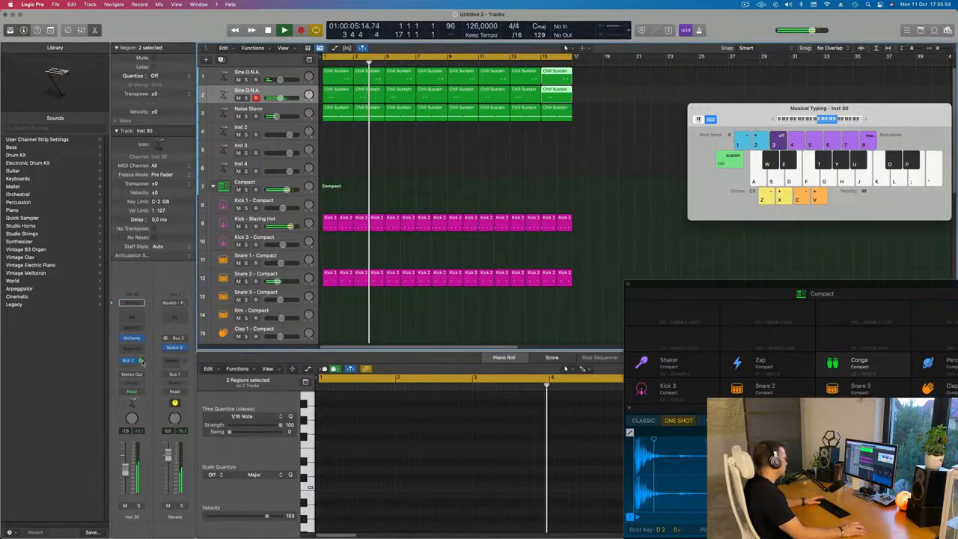
Add a second send on the duplicated Sine D.N.A. track to the Bus 3 Delay and adjust its level.
click(133, 362)
mouse_move(133, 377)
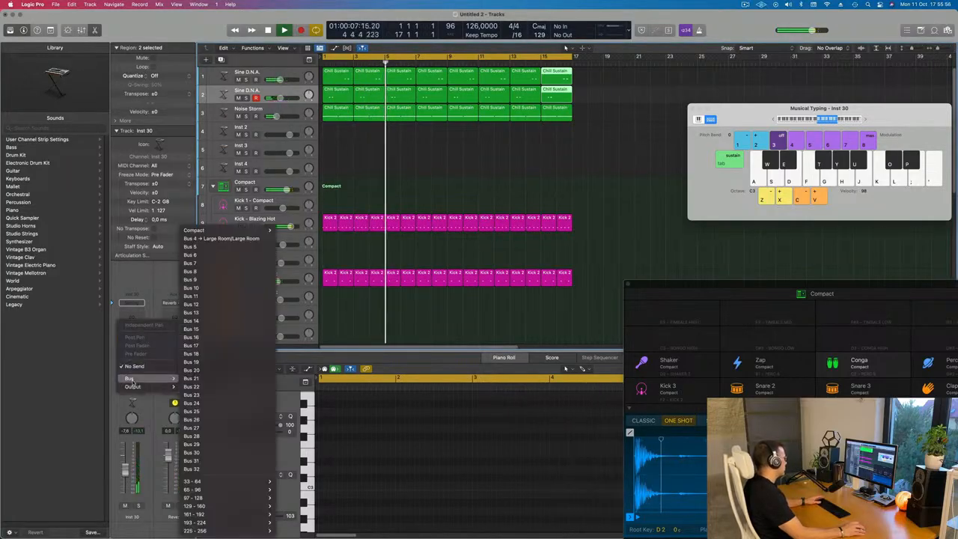
mouse_move(223, 231)
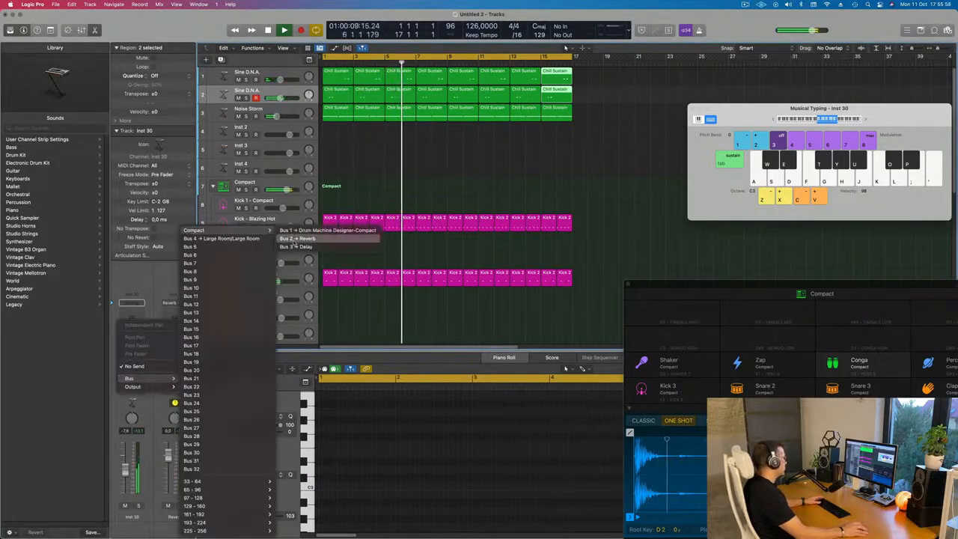
click(296, 246)
key(Return)
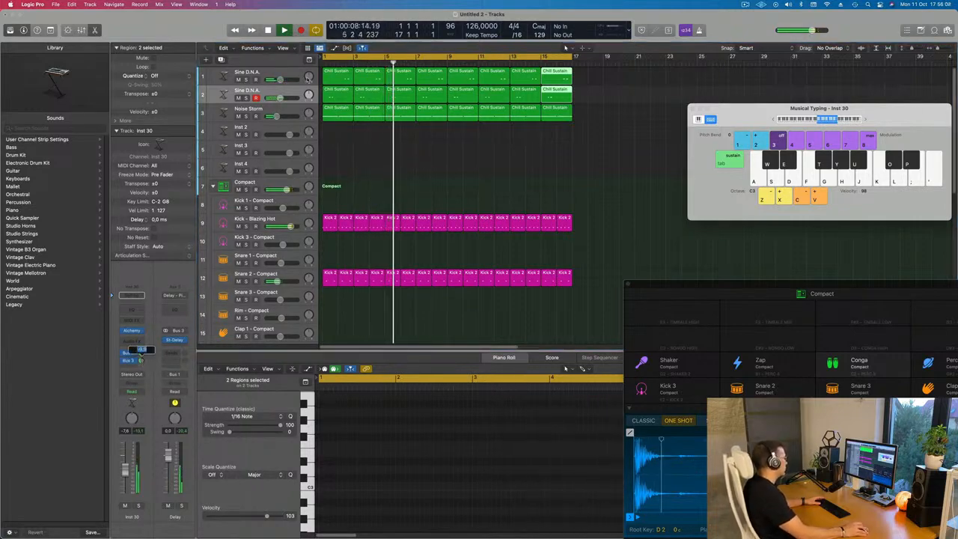
Duplicate the first Sine D.N.A. track and copy its eight regions onto the new track.
click(224, 75)
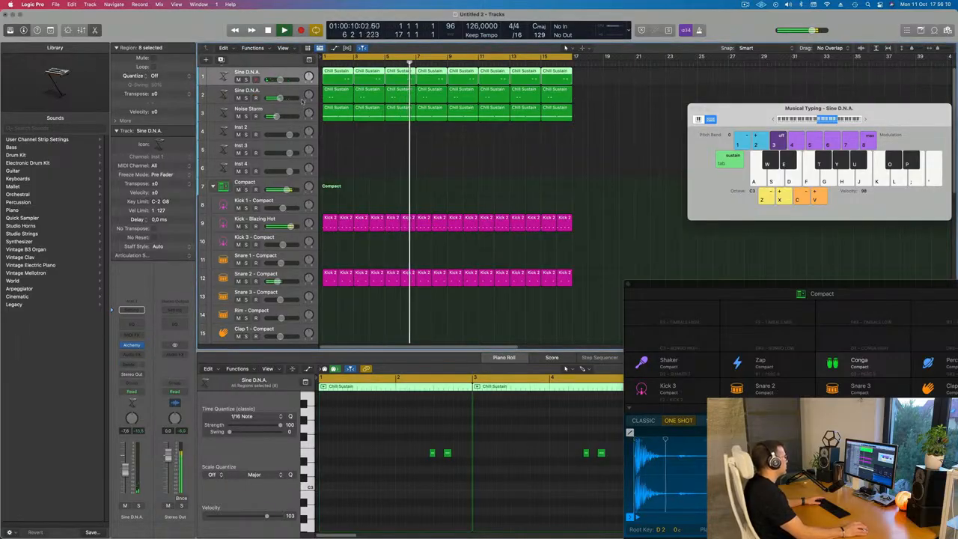
click(220, 59)
drag(578, 80, 335, 97)
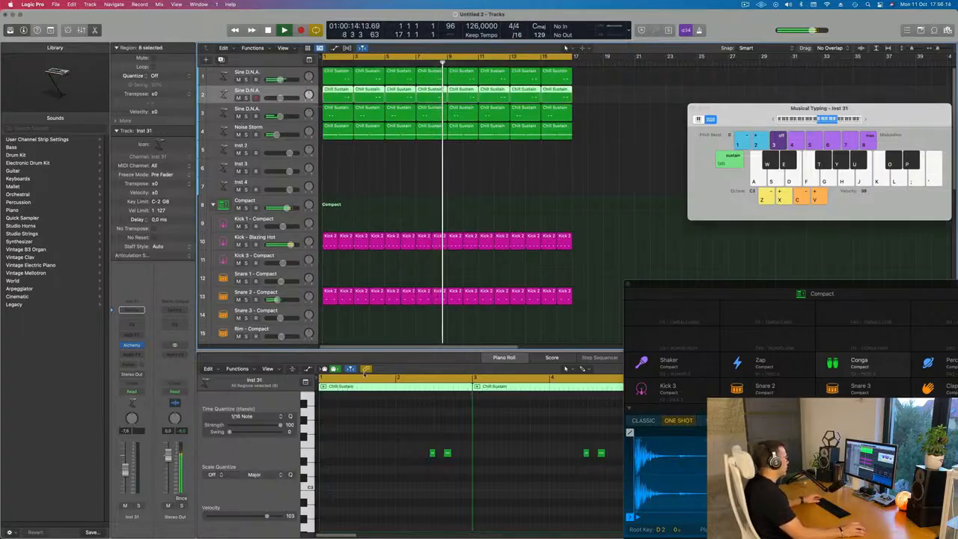
Select all notes in the newly duplicated track's regions, transpose them and play the arrangement from the start.
scroll(366, 437, down, 6)
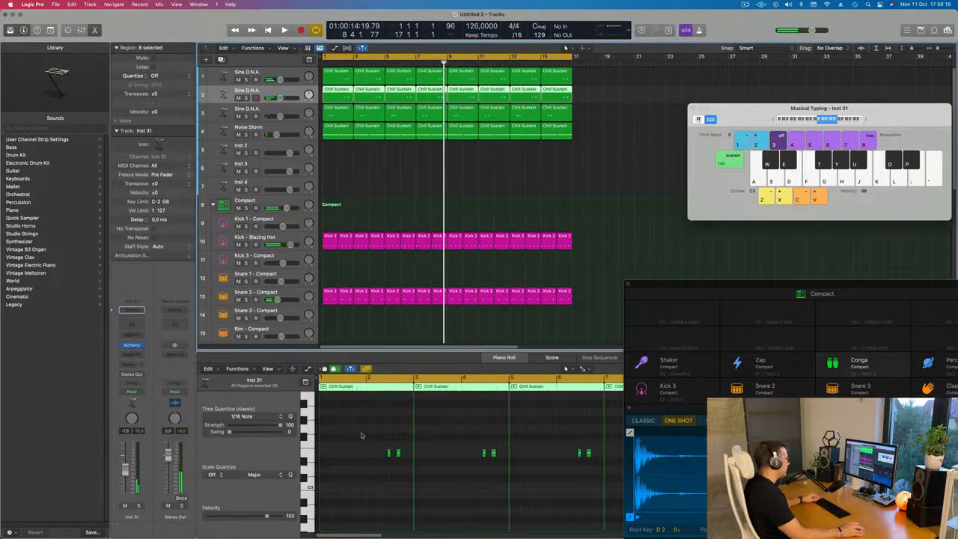
key(super+a)
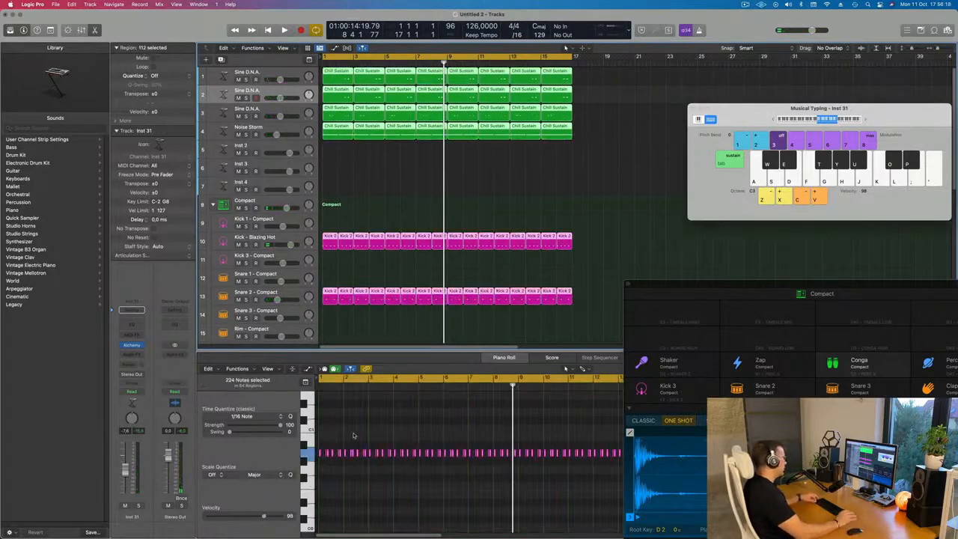
click(386, 430)
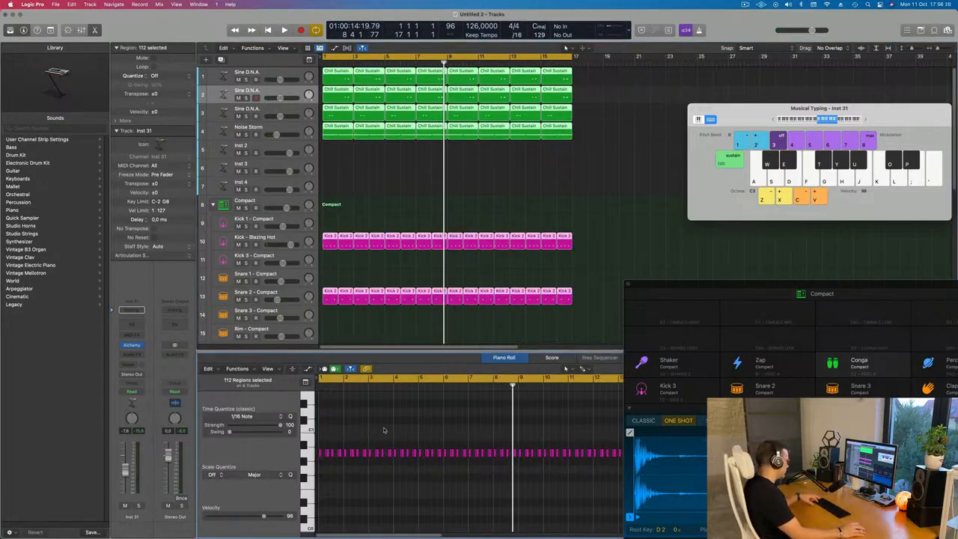
click(382, 157)
click(286, 93)
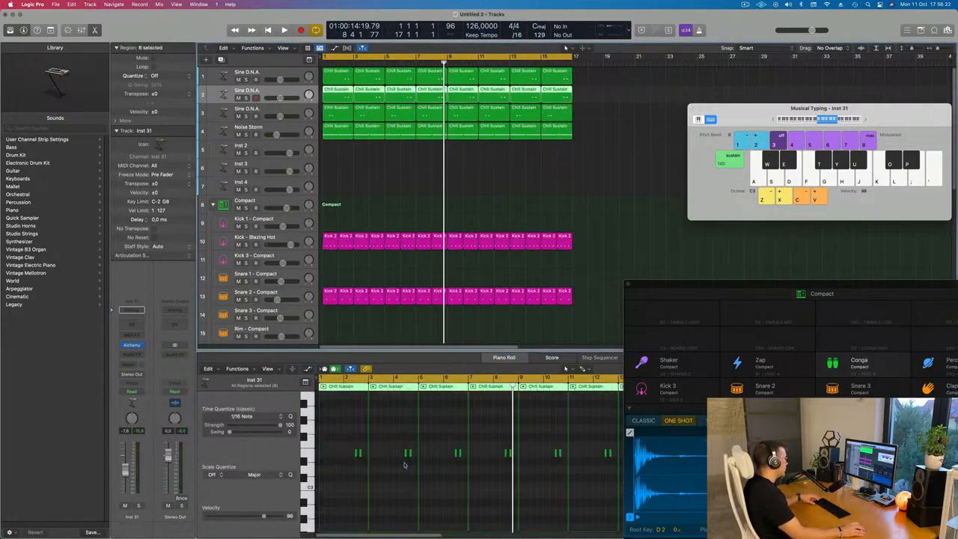
click(405, 451)
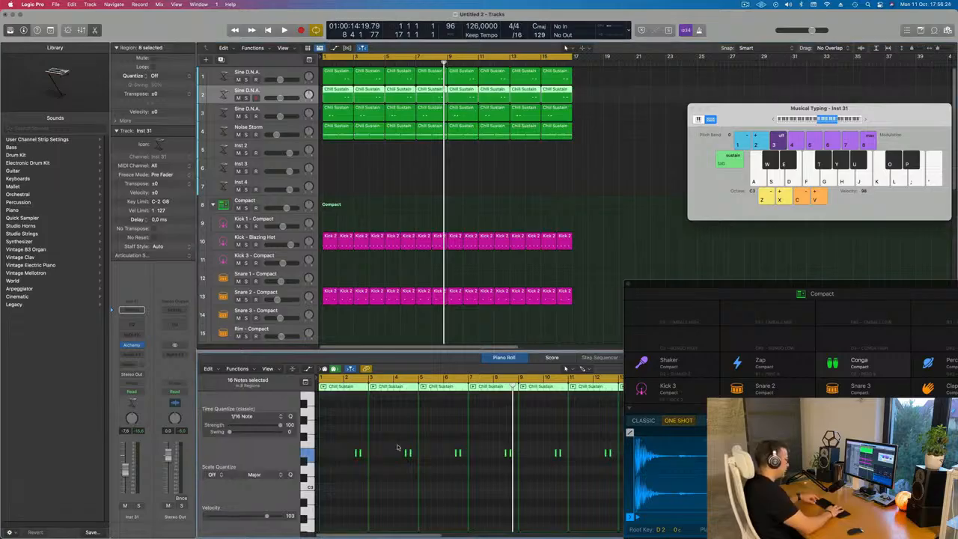
key(space)
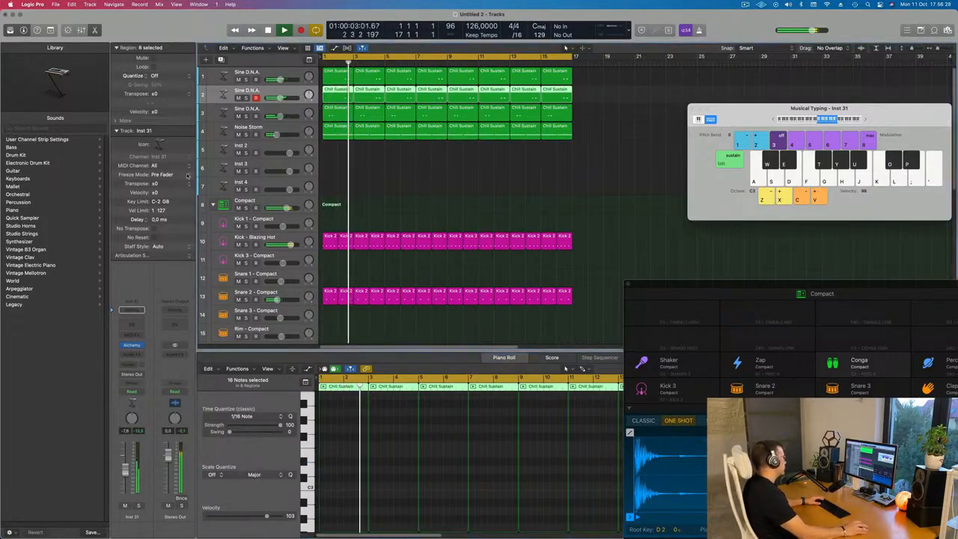
Open Alchemy on the new duplicate track, load the Slow Acid Wave Bass preset and play from the start.
click(133, 345)
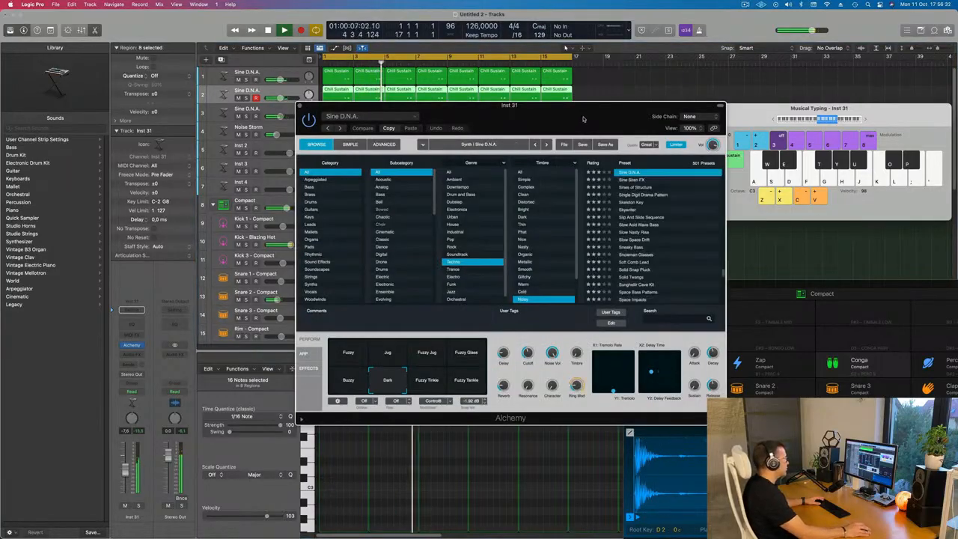
drag(587, 119, 470, 111)
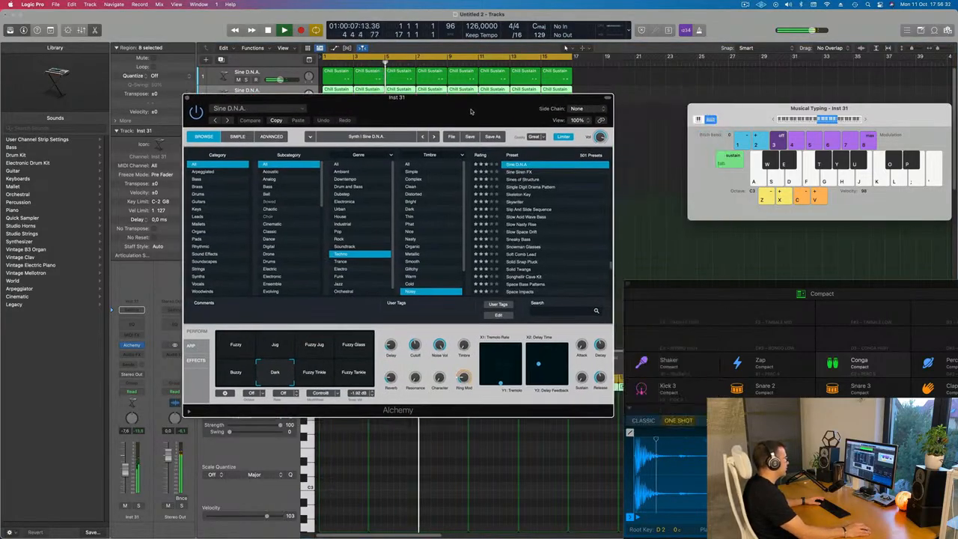
click(527, 217)
drag(455, 117, 509, 180)
key(space)
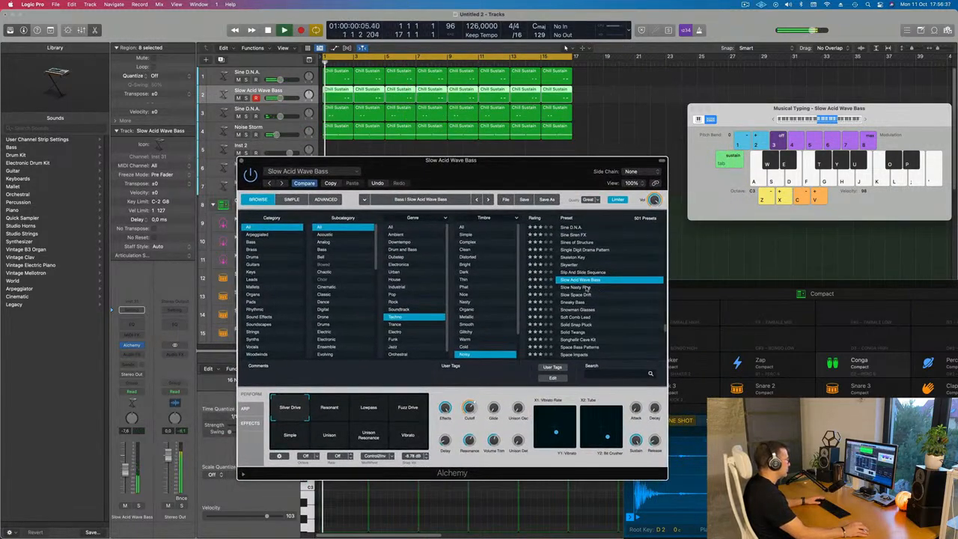
Audition the Resonant and Lowpass snapshots of Slow Acid Wave Bass, return to Resonant and restart playback.
click(342, 412)
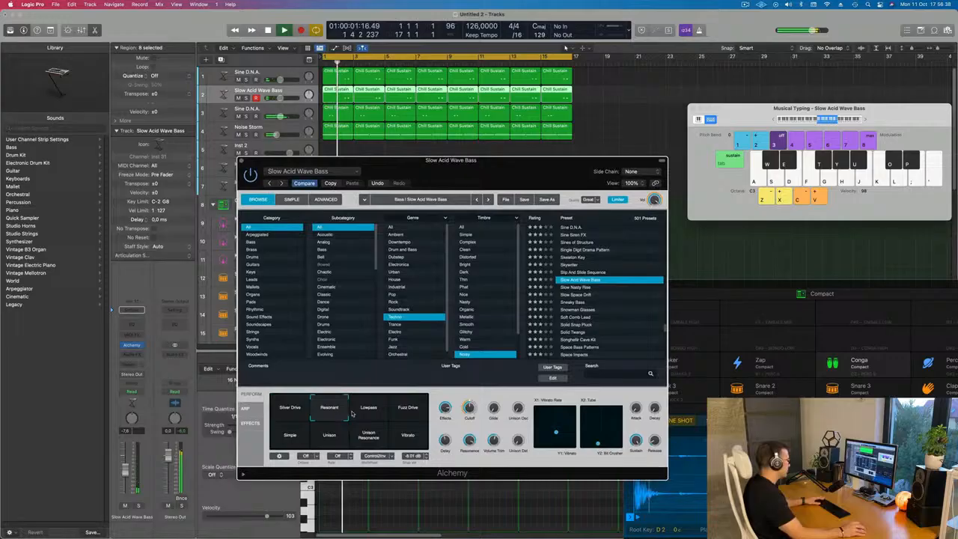
click(370, 413)
click(325, 409)
key(space)
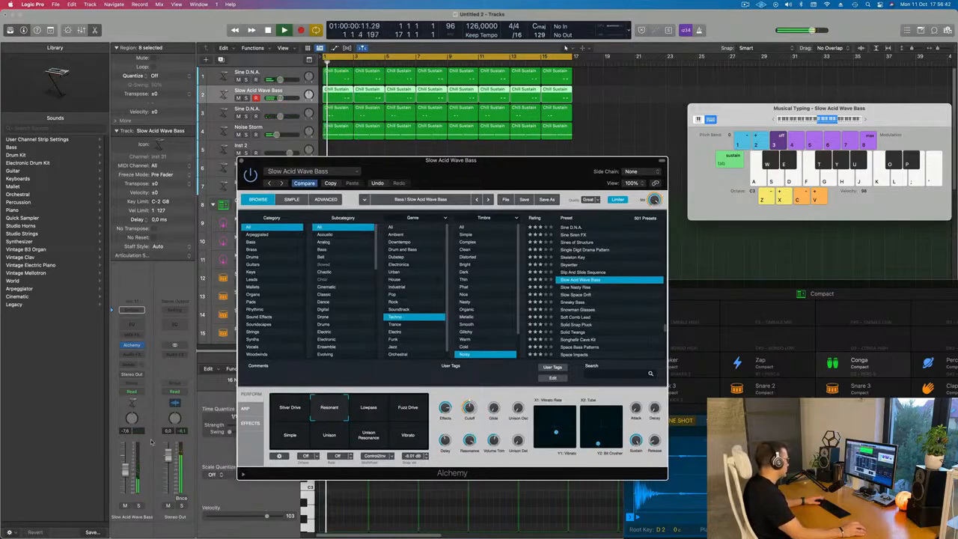
Lower the Slow Acid Wave Bass track's volume to about -15.6 dB and turn down its Cutoff while replaying the loop.
click(728, 236)
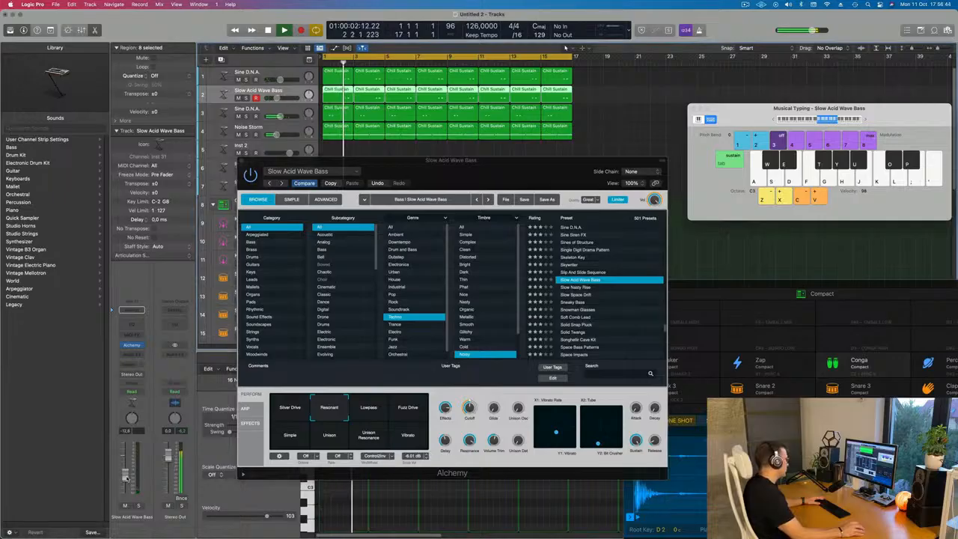
click(473, 428)
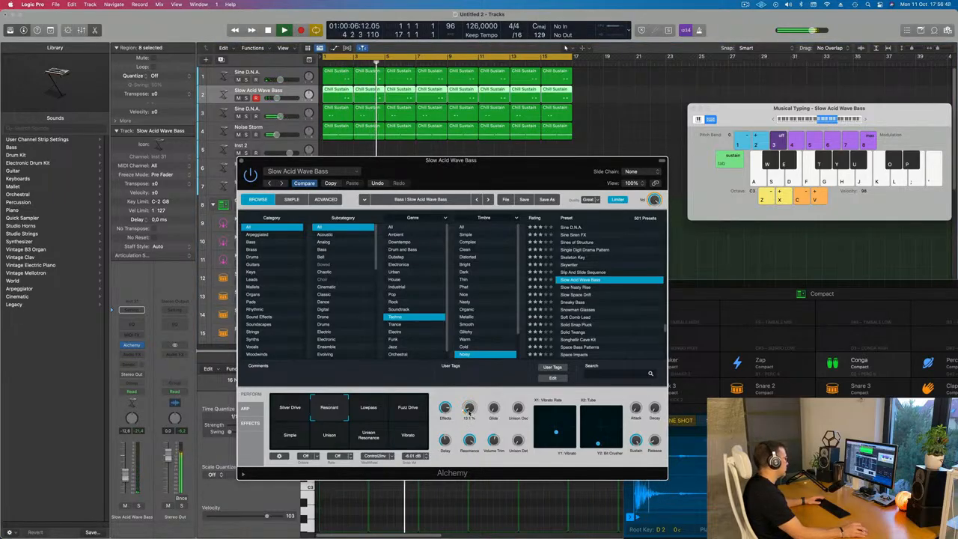
key(Return)
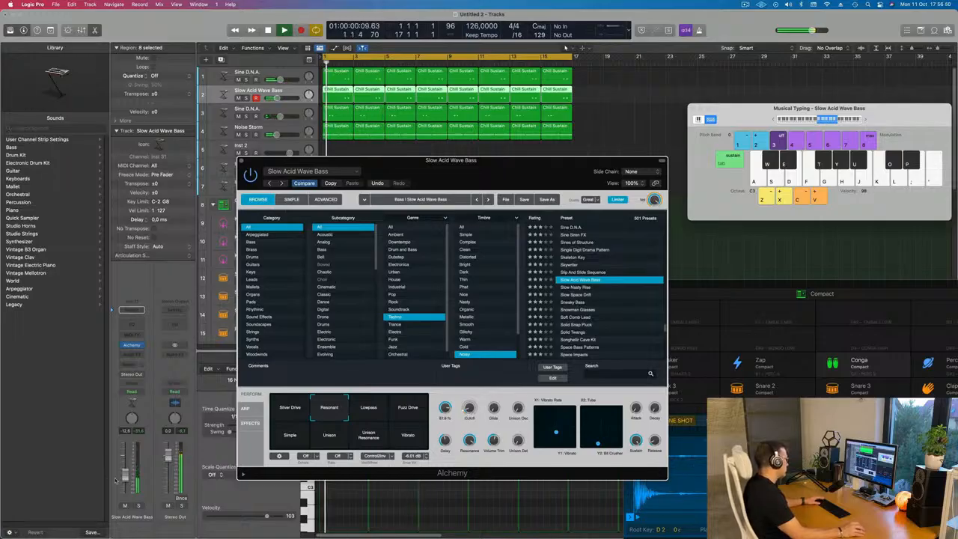
drag(126, 474, 127, 479)
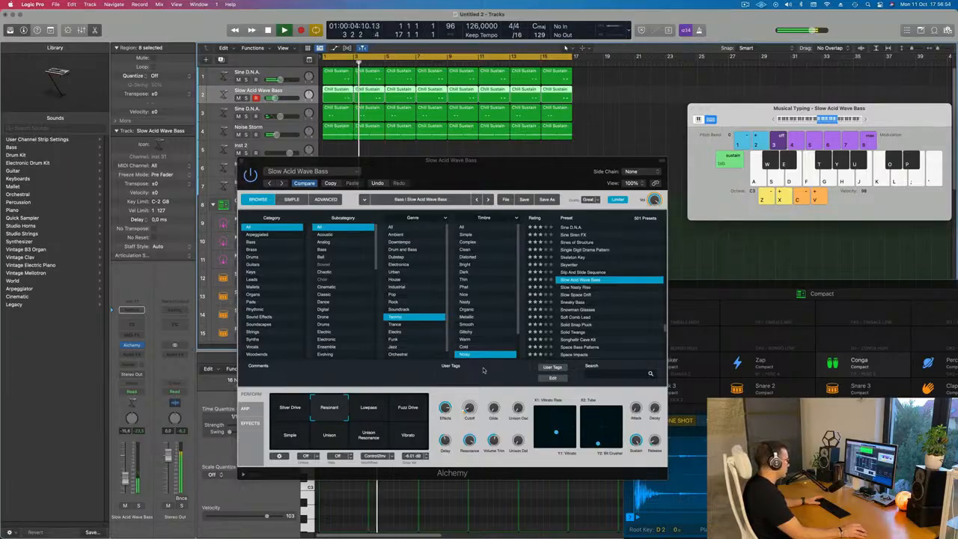
key(Return)
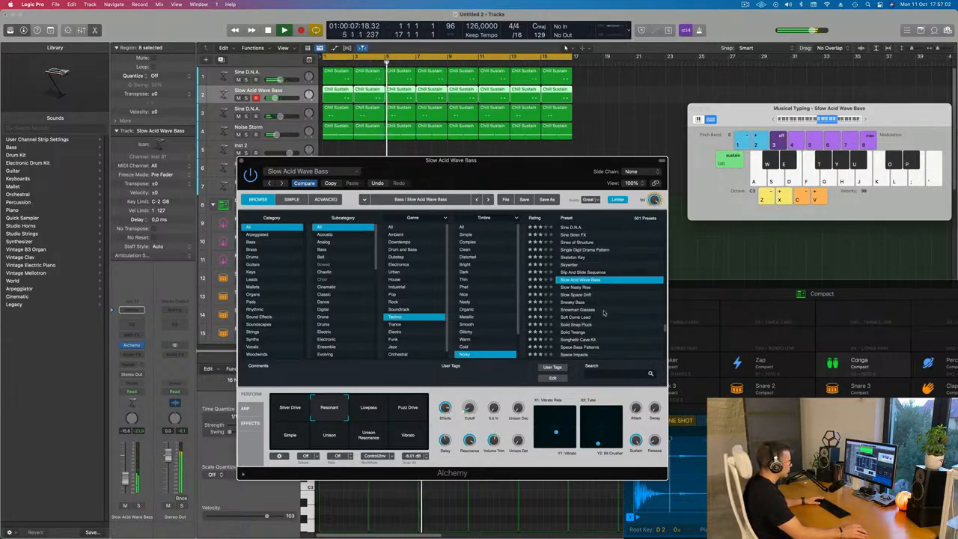
Audition the Slow Nasty Rise, Sneaky Bass, Soft Comb Lead and Solid Twangs presets on the second track.
click(580, 287)
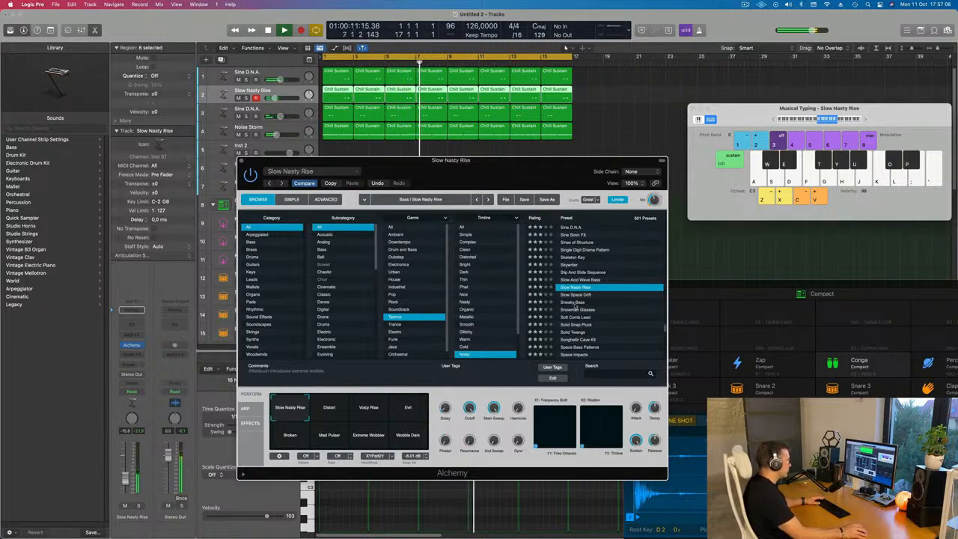
click(575, 302)
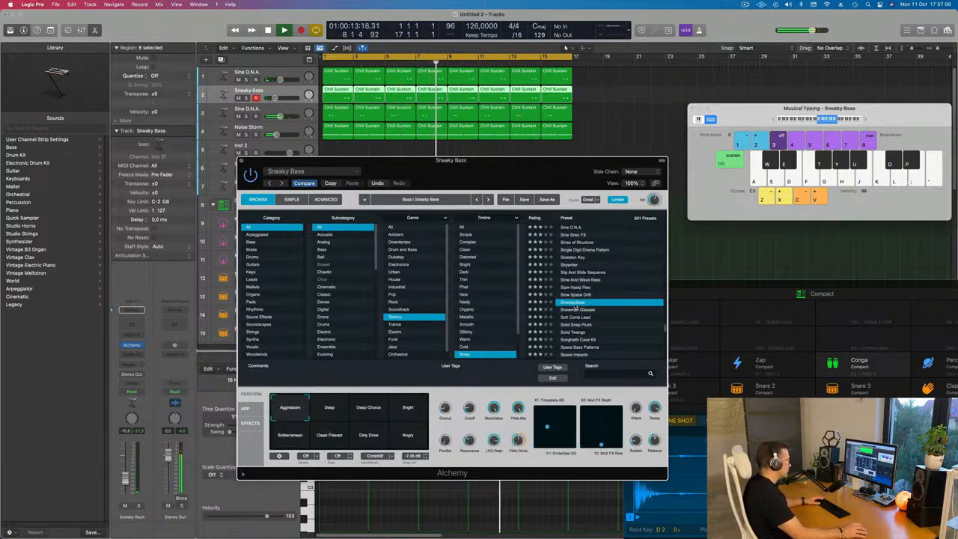
click(574, 318)
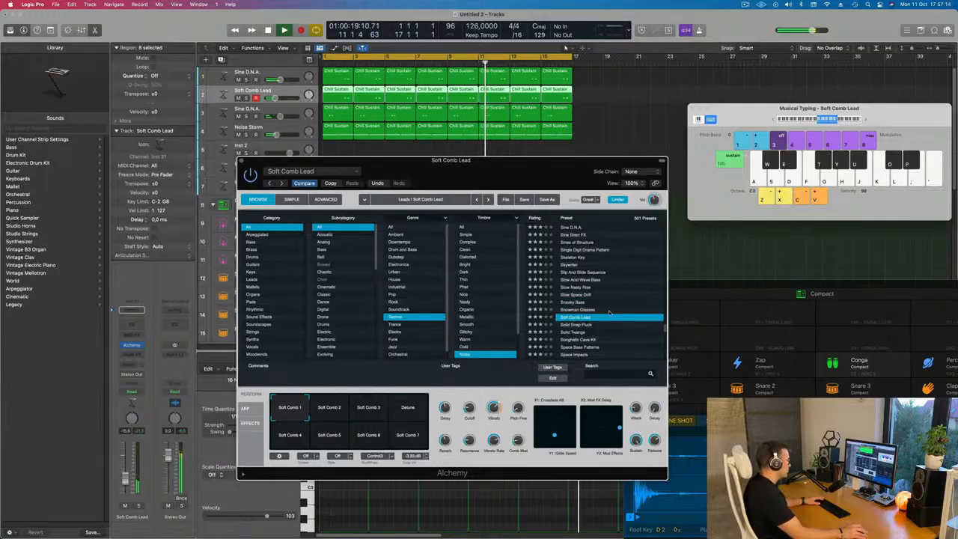
scroll(608, 310, down, 3)
click(599, 309)
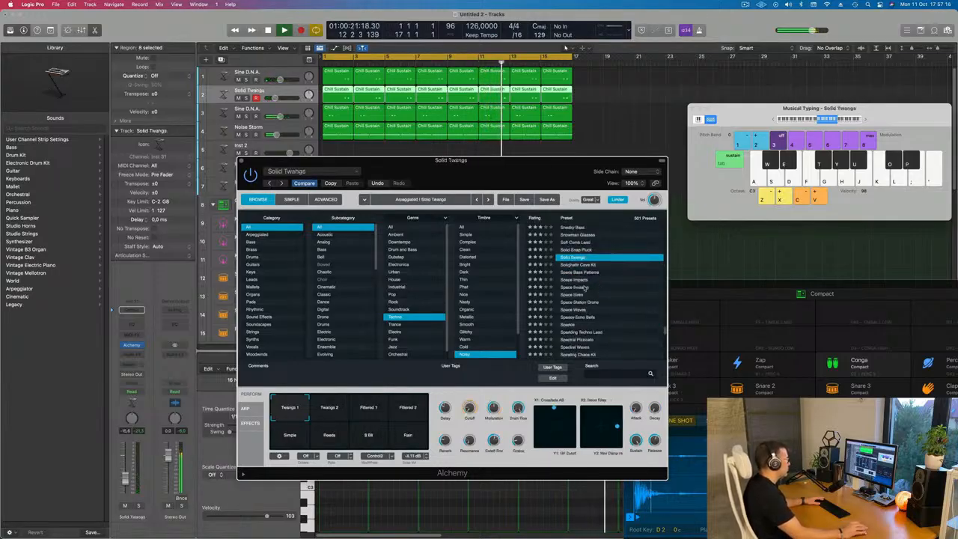
Try the Space Invasion and Spacey Echo Bells presets on the second track and set its volume to -12.0 dB.
click(573, 288)
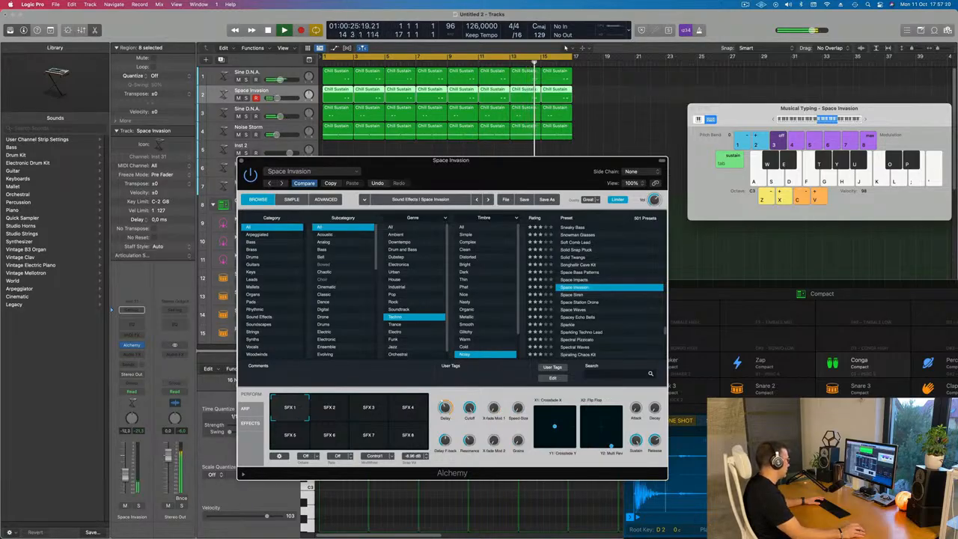
click(565, 47)
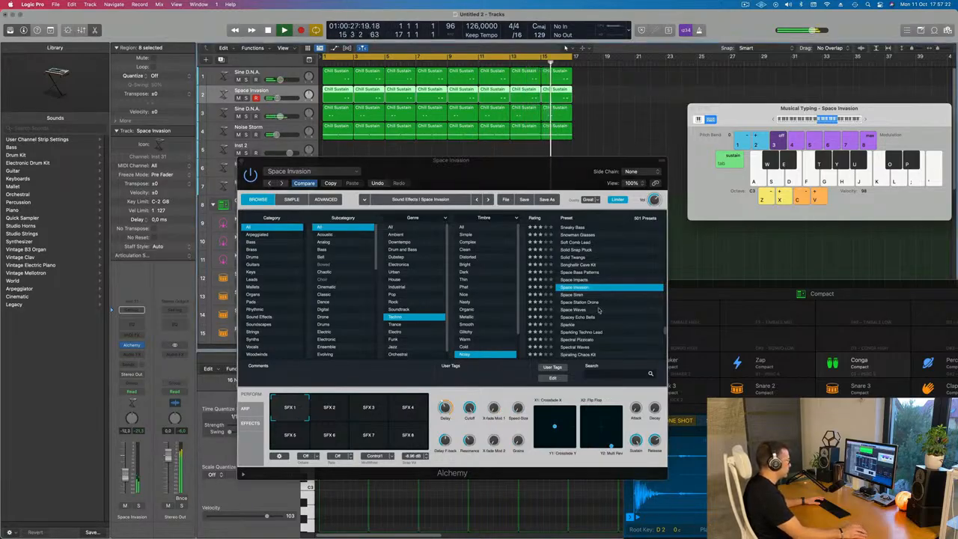
scroll(591, 311, down, 1)
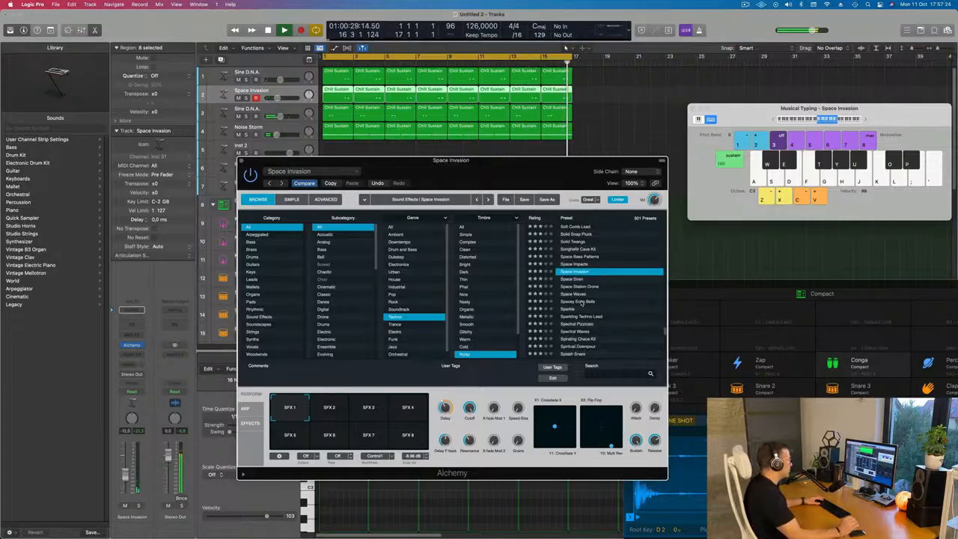
click(582, 301)
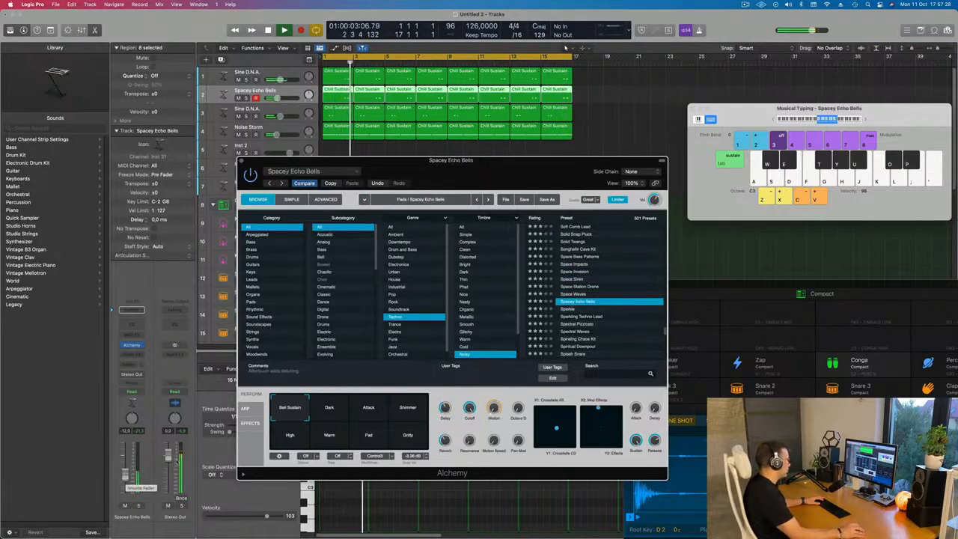
Widen the preset Timbre filter from Noisy to All, load Stretched Staccato and play it from the start.
scroll(575, 338, down, 5)
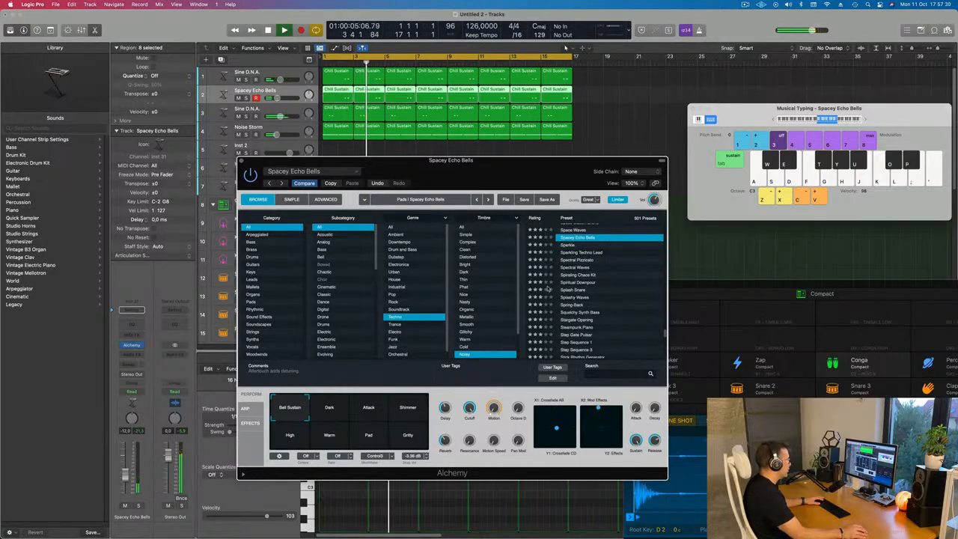
scroll(638, 285, down, 1)
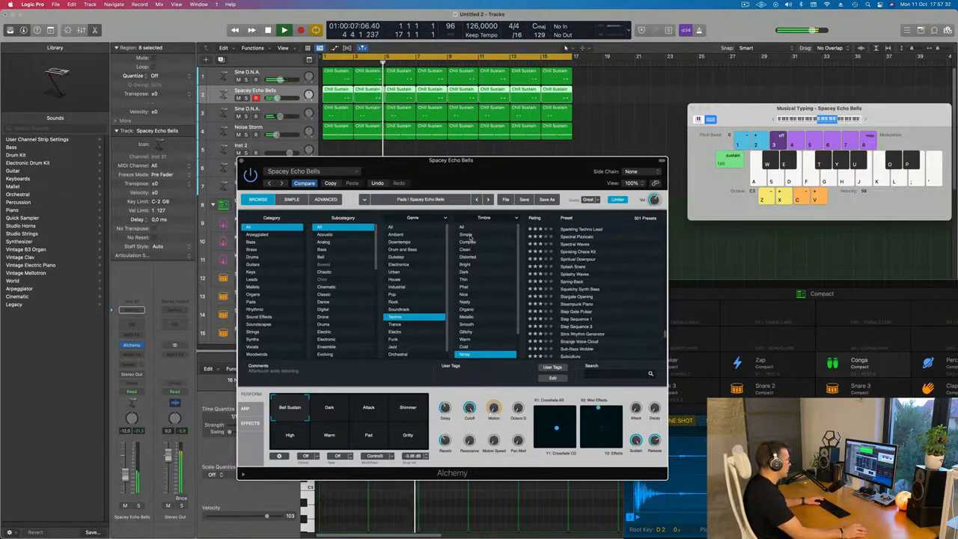
click(464, 226)
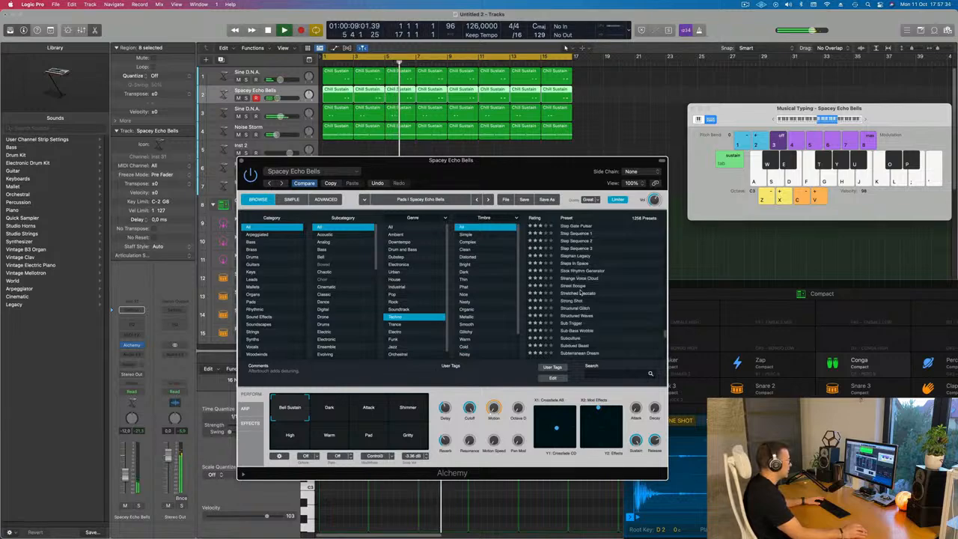
click(608, 293)
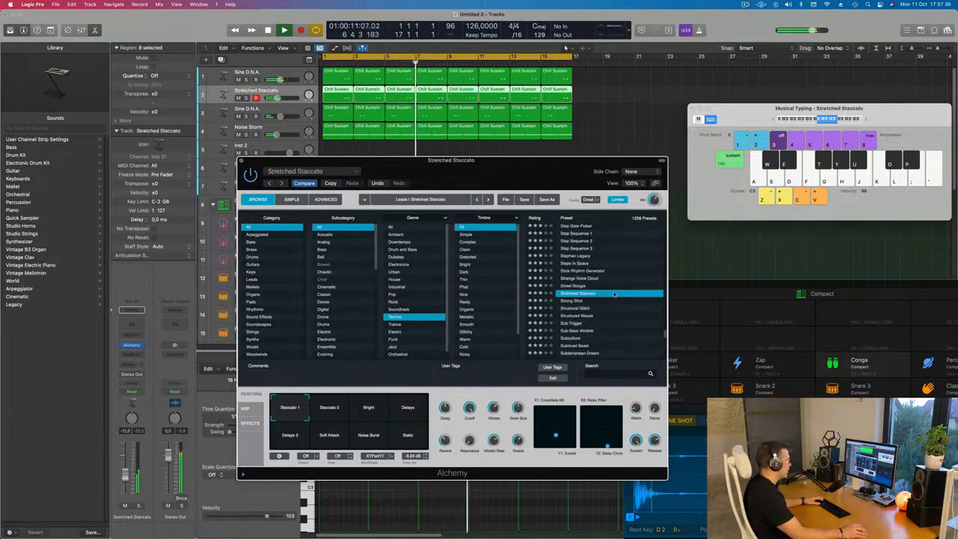
mouse_move(528, 175)
mouse_down()
mouse_move(570, 177)
mouse_move(535, 173)
mouse_up()
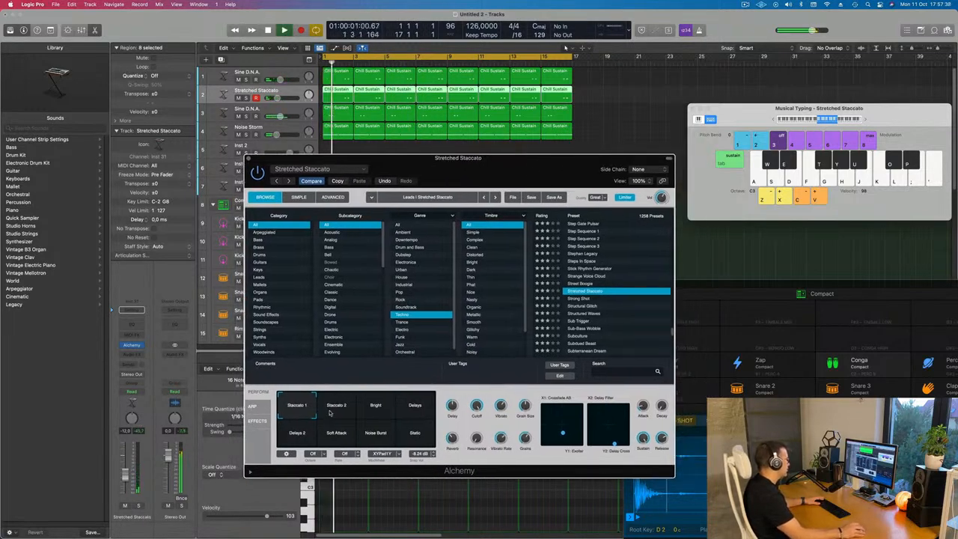
Audition the Bright, Delays and Static snapshots of Stretched Staccato and switch to Noise Burst.
click(377, 410)
click(424, 407)
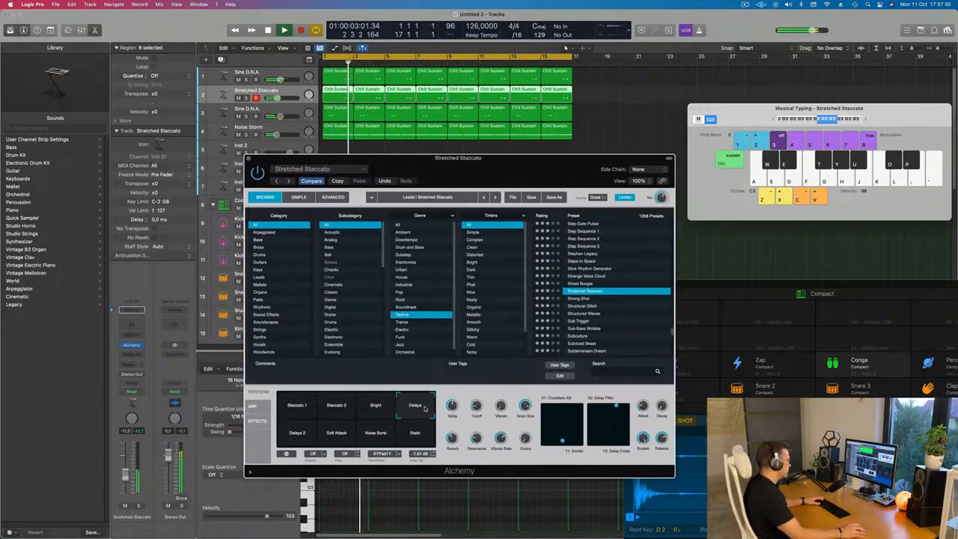
key(space)
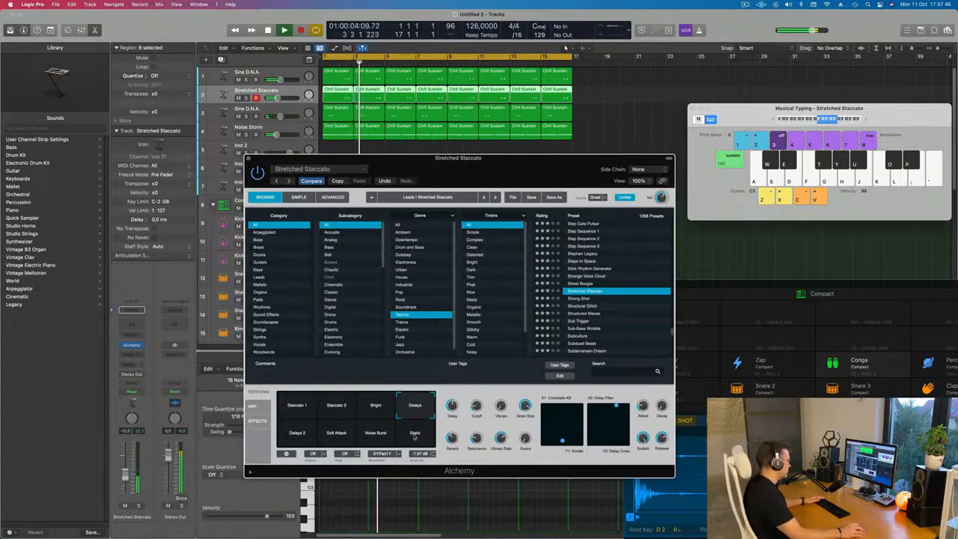
click(414, 436)
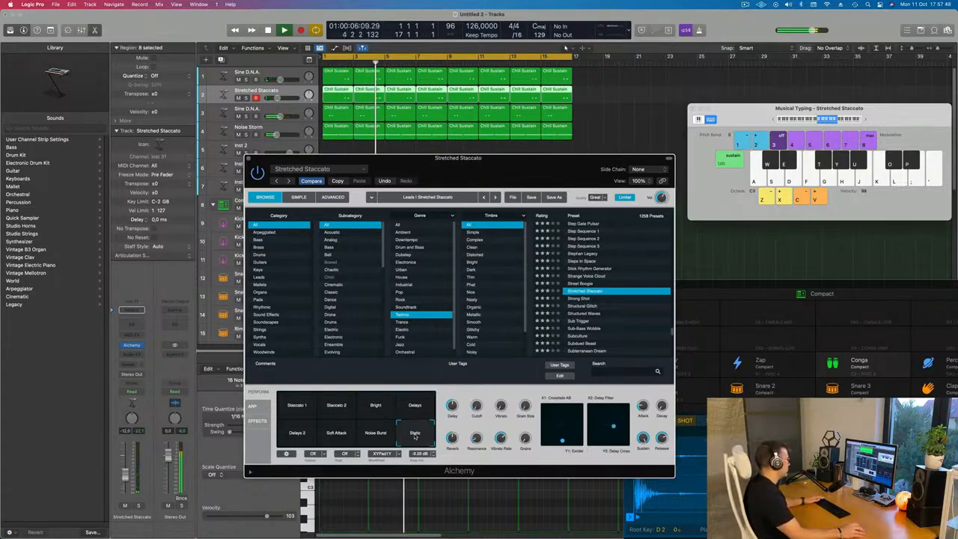
click(373, 440)
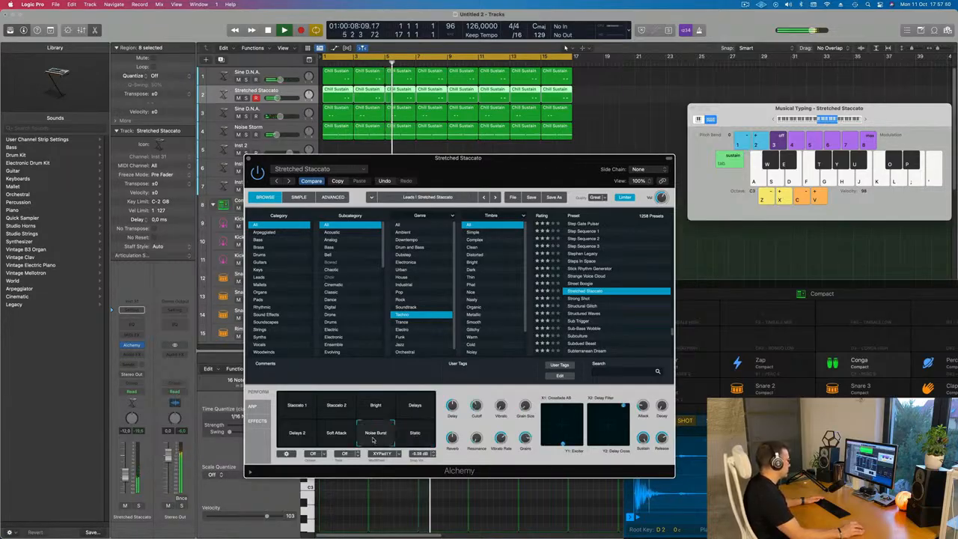
Try the Soft Attack snapshot of Stretched Staccato, settle on Delays and lower the track's volume slightly.
click(326, 439)
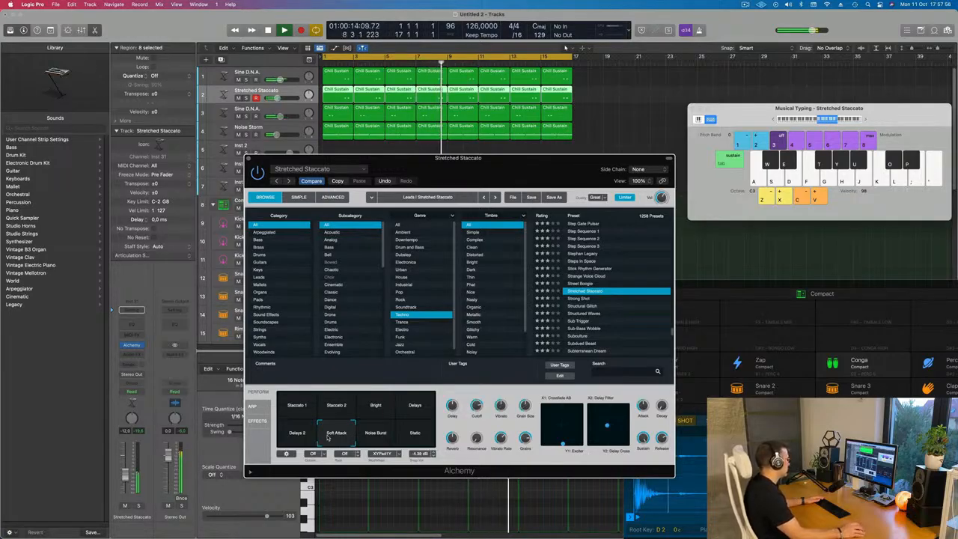
click(399, 407)
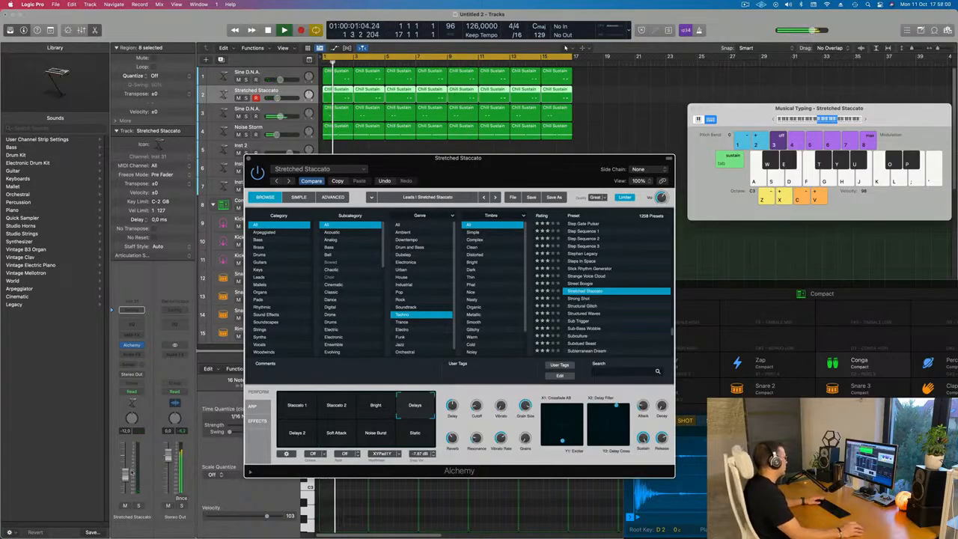
click(131, 472)
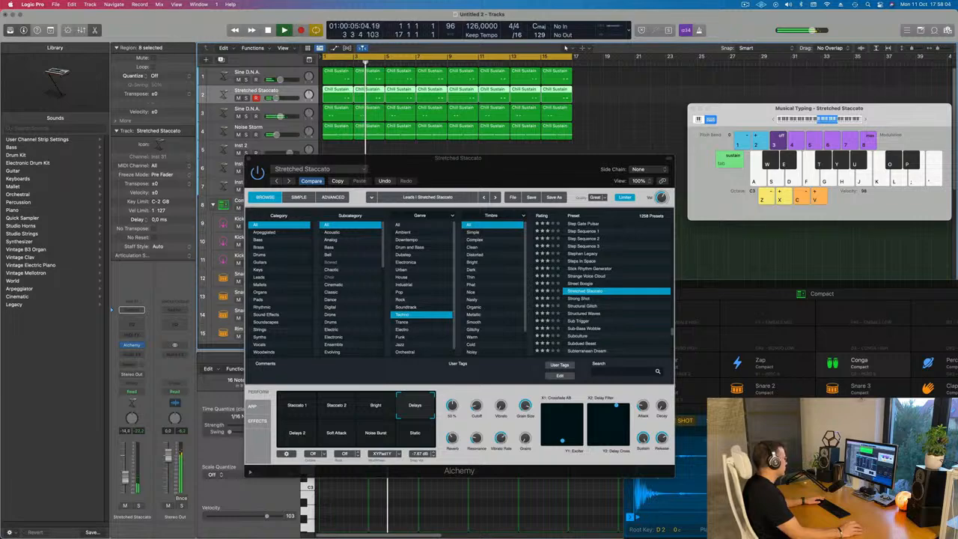
drag(300, 163, 285, 201)
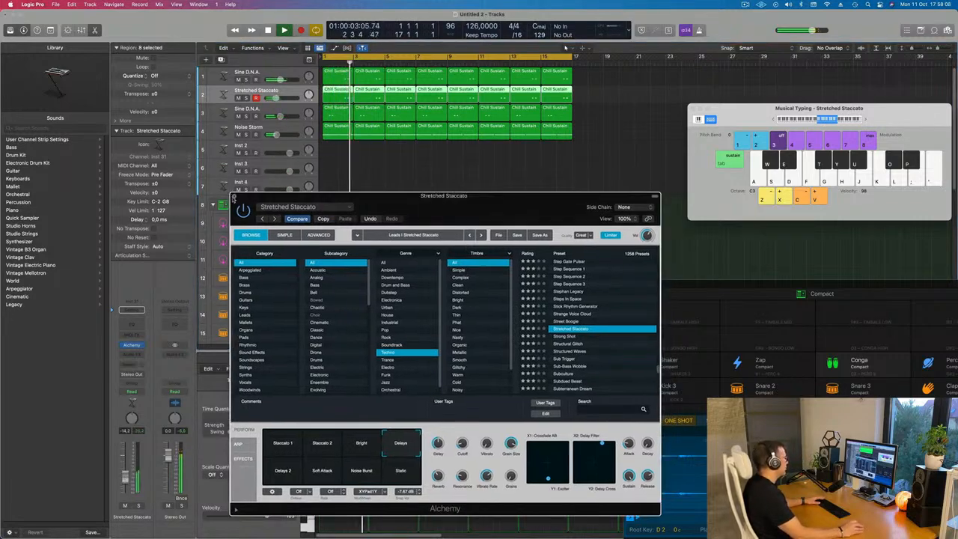
click(233, 196)
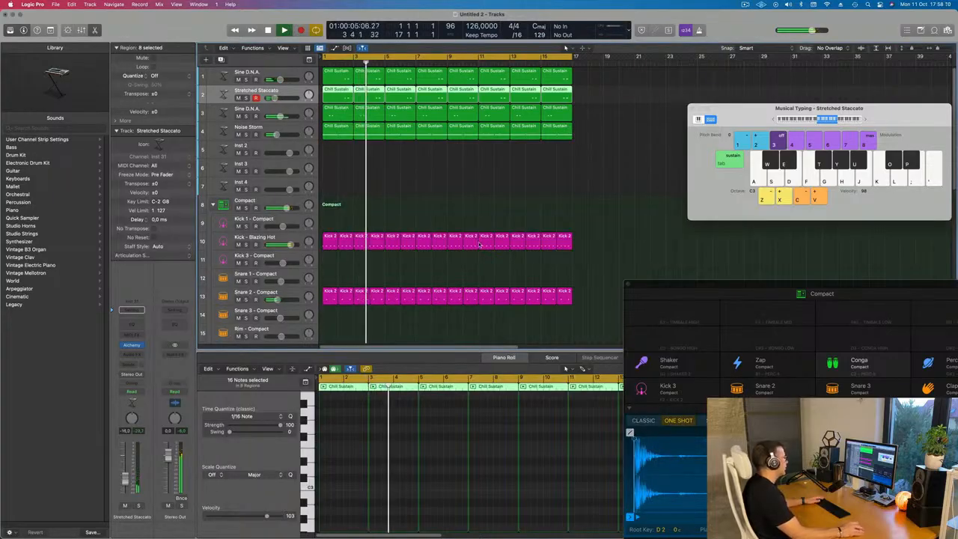
Copy the first Hi-Hat Pedal region to bar 1 of the Hi-Hat Open track and play it.
key(Return)
scroll(479, 197, down, 4)
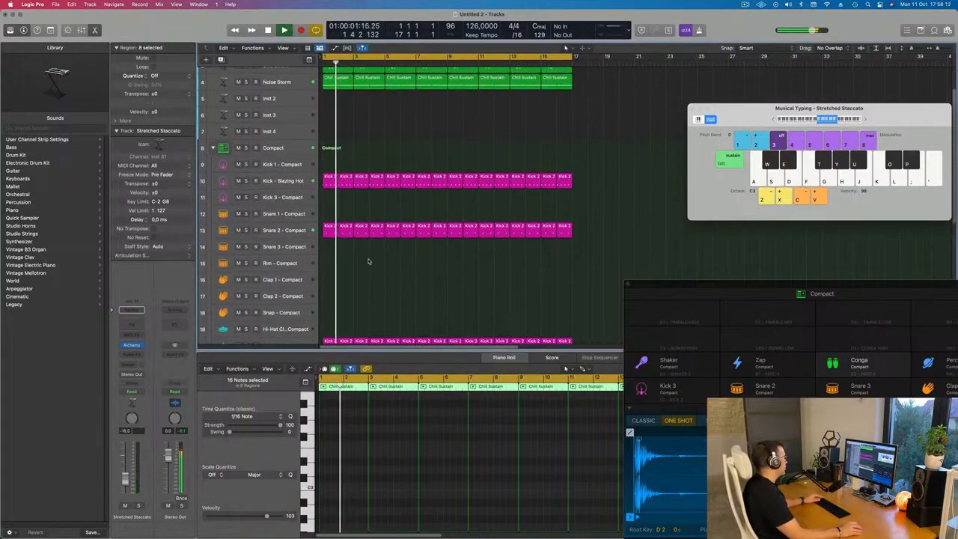
scroll(364, 233, down, 4)
scroll(331, 224, down, 2)
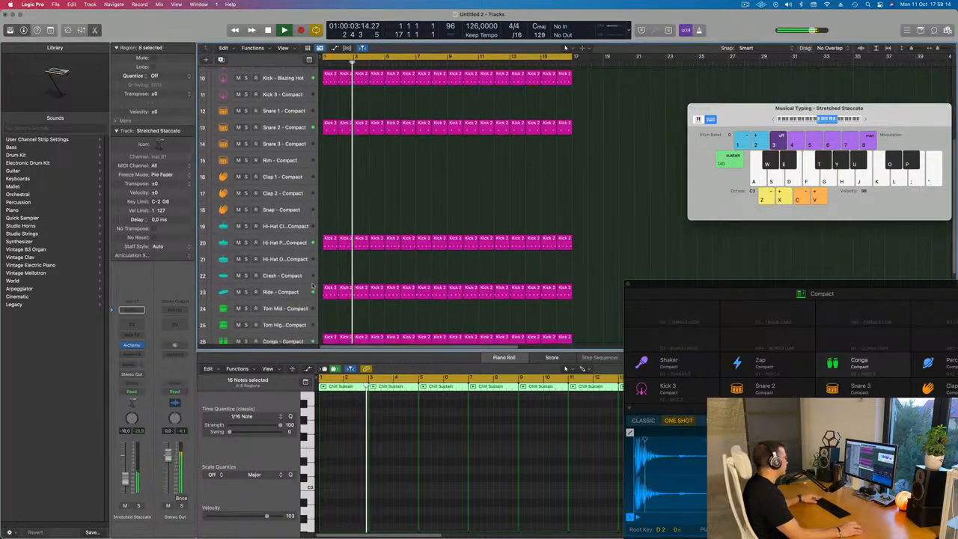
click(326, 232)
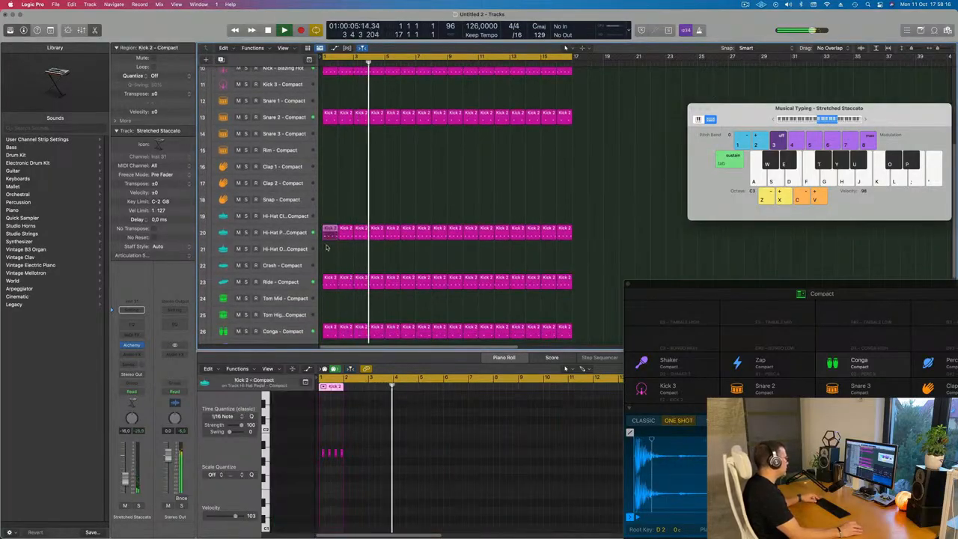
drag(326, 234, 329, 250)
key(space)
key(space)
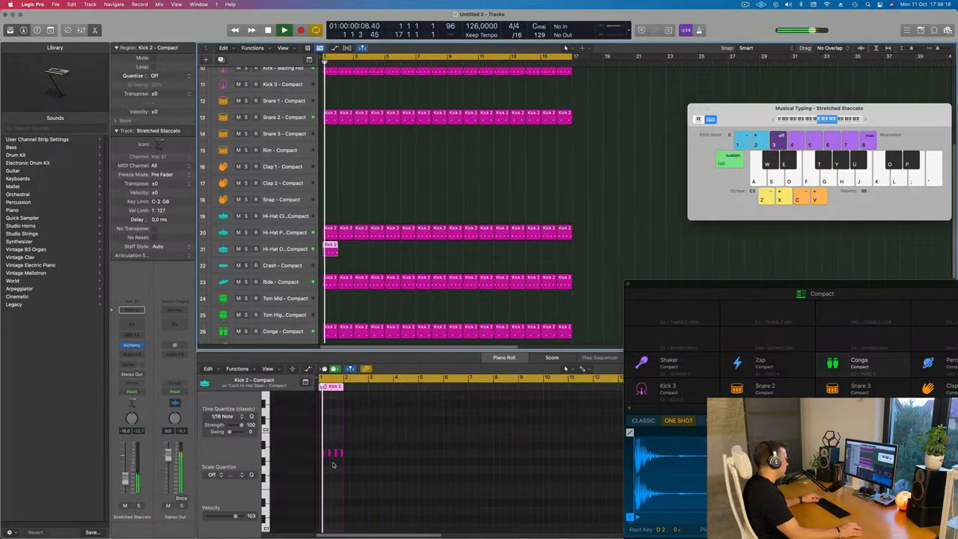
Shorten the four open hi-hat notes and duplicate them across the bar into a denser sixteenth-note pattern.
key(super+Right)
key(super+Right)
key(space)
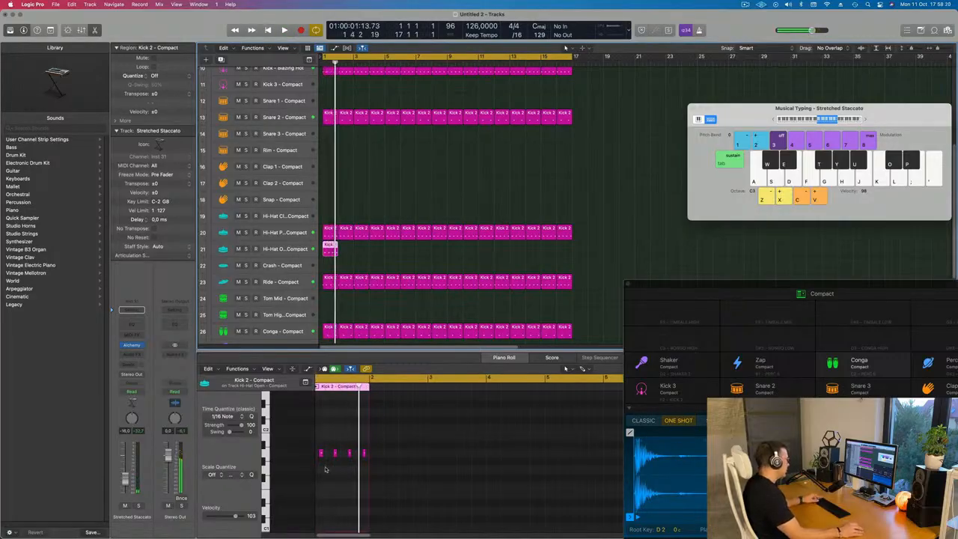
scroll(325, 469, up, 5)
drag(334, 441, 489, 480)
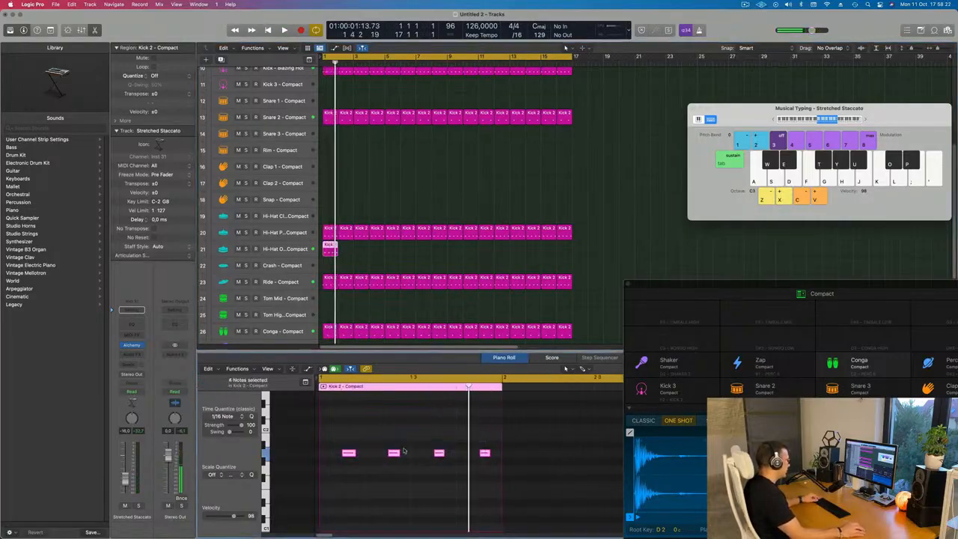
click(352, 453)
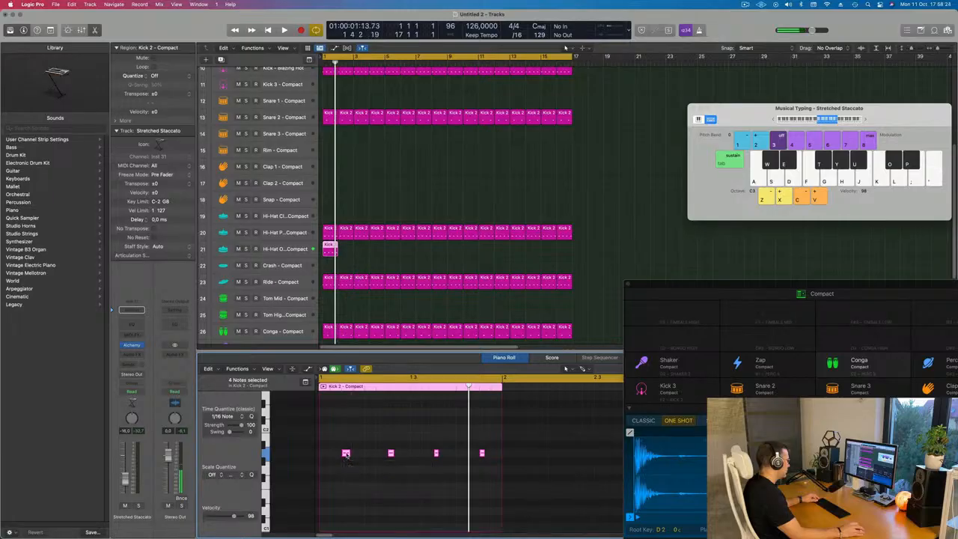
mouse_move(350, 453)
mouse_down()
mouse_move(323, 455)
mouse_move(357, 459)
mouse_up()
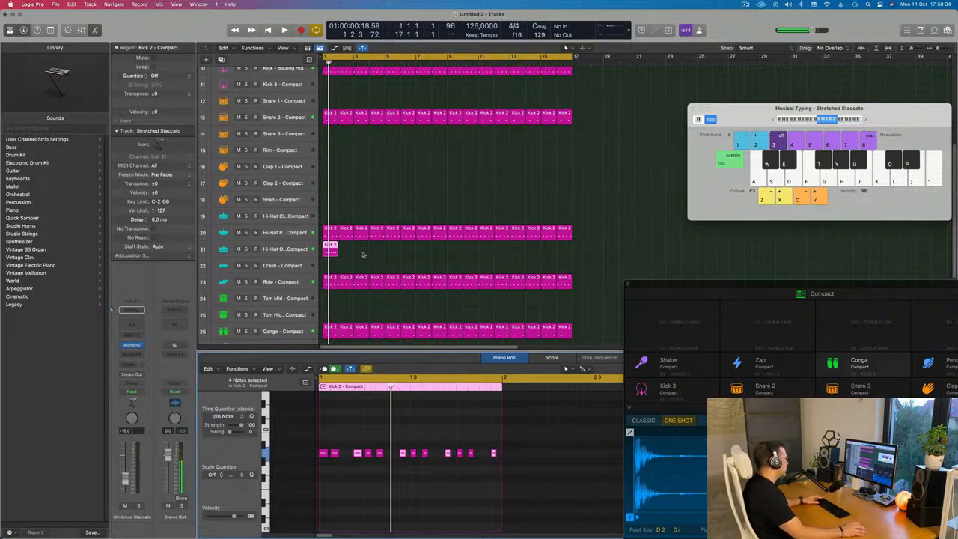
Repeat the one-bar Hi-Hat Open region through bar 16.
click(331, 252)
key(super+r)
key(super+r)
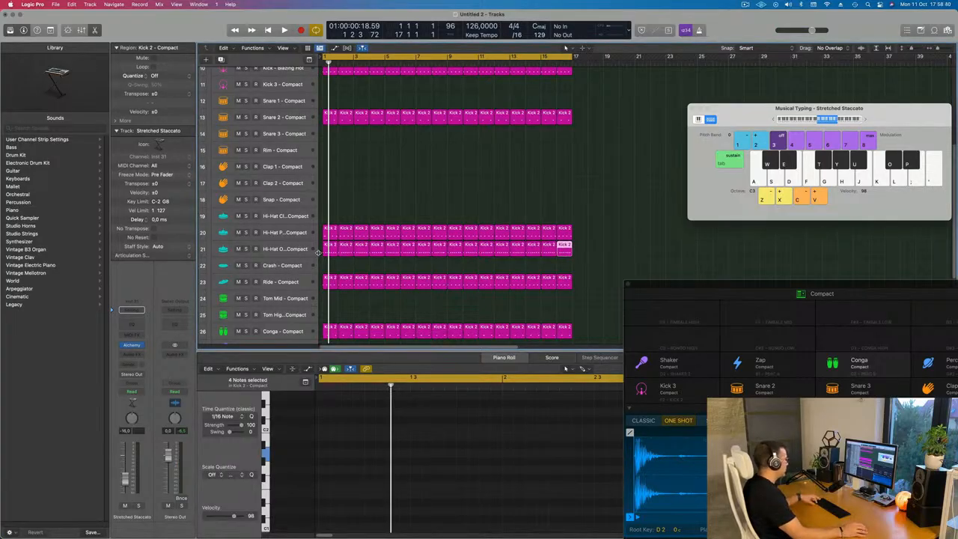
Color and name all regions in the project by their tracks.
key(super+a)
right_click(475, 228)
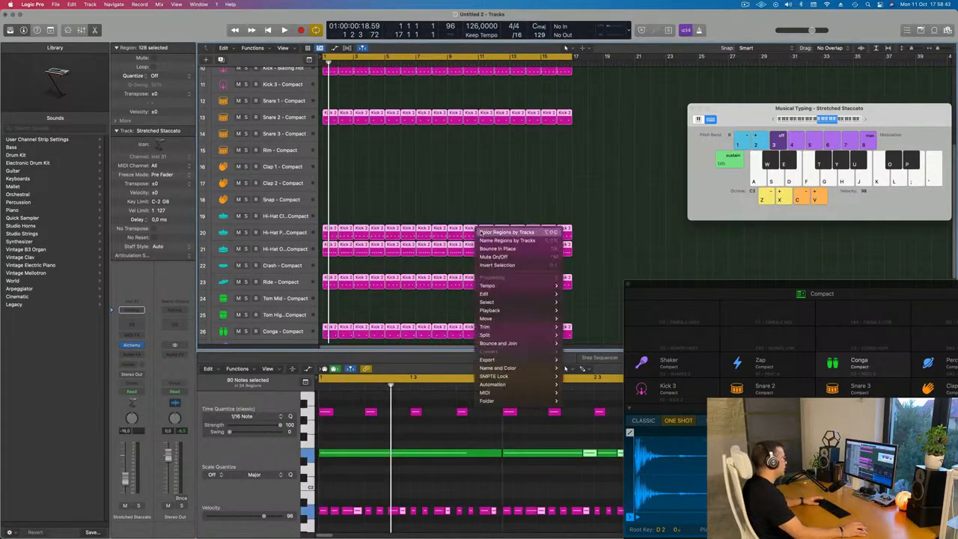
click(506, 232)
right_click(477, 227)
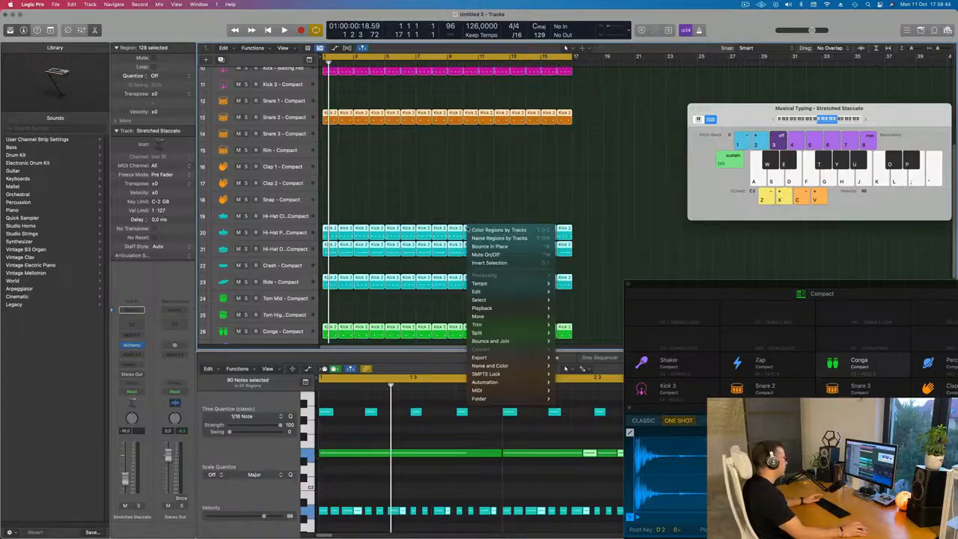
click(506, 241)
click(428, 198)
Load the Hi-Hat Closed - Roland TR-909 sound on the Hi-Hat Open track and audition it.
scroll(432, 266, down, 1)
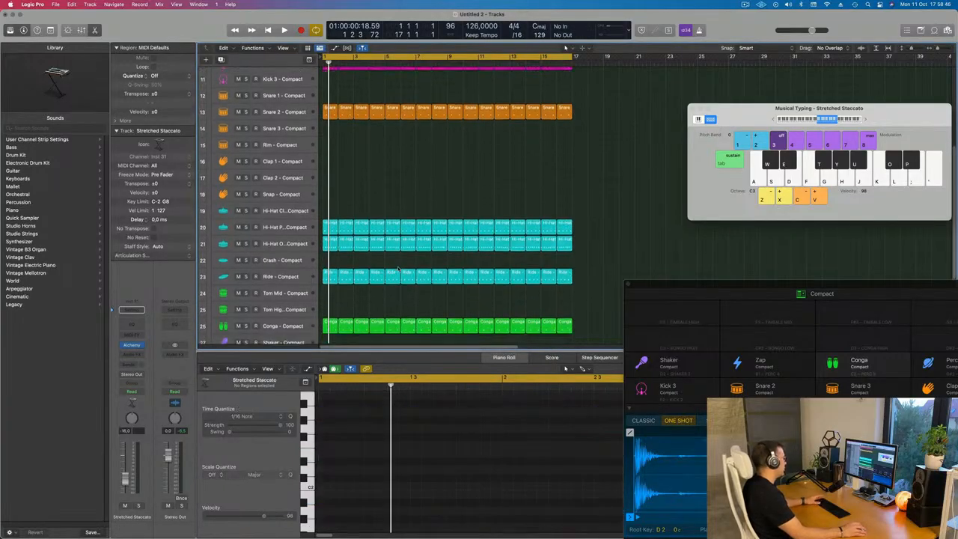
click(300, 240)
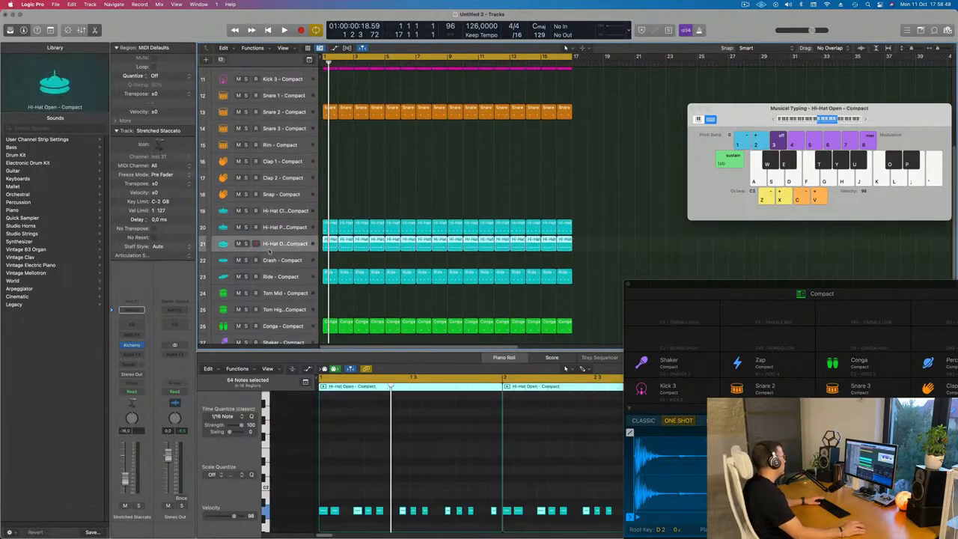
scroll(25, 347, up, 10)
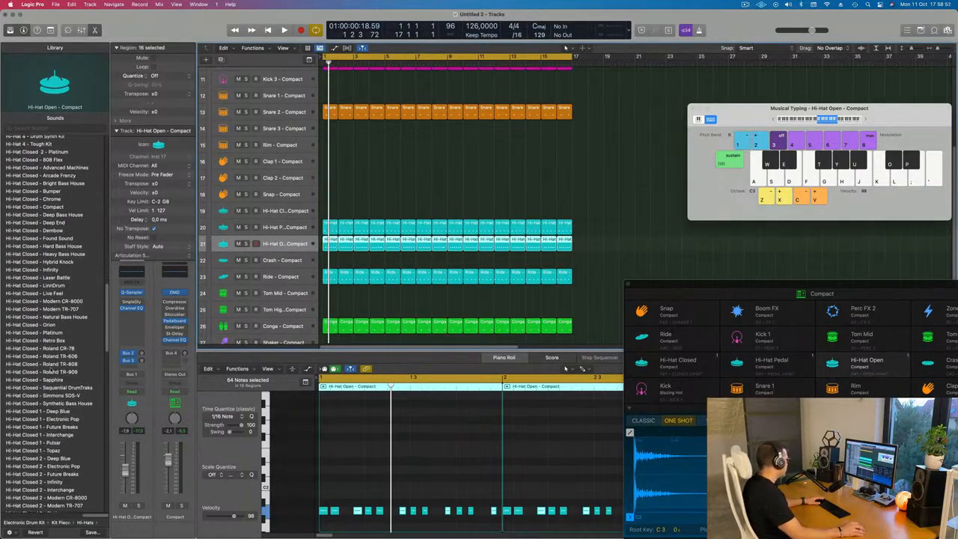
click(50, 371)
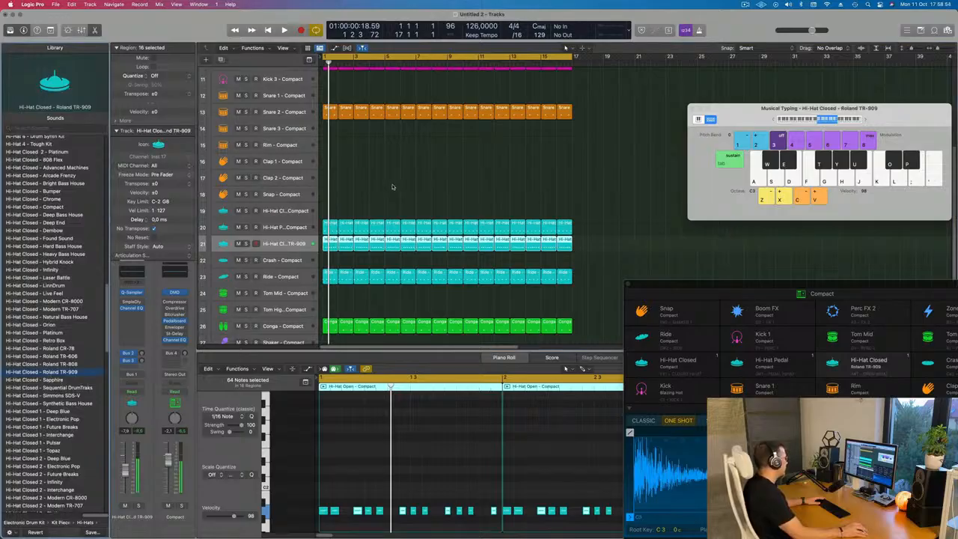
key(space)
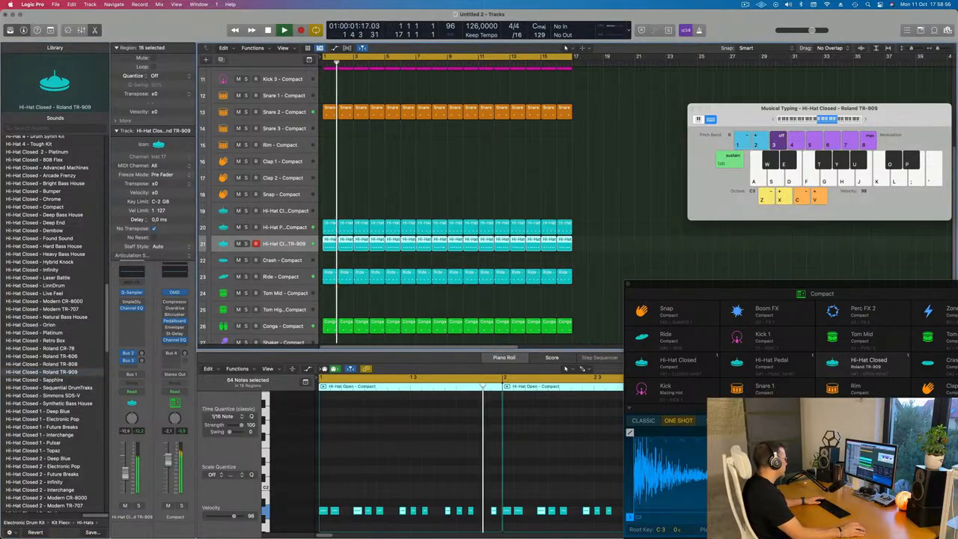
key(space)
Transpose all notes of the TR-909 hi-hat regions up one octave and play the result.
click(390, 477)
key(super+a)
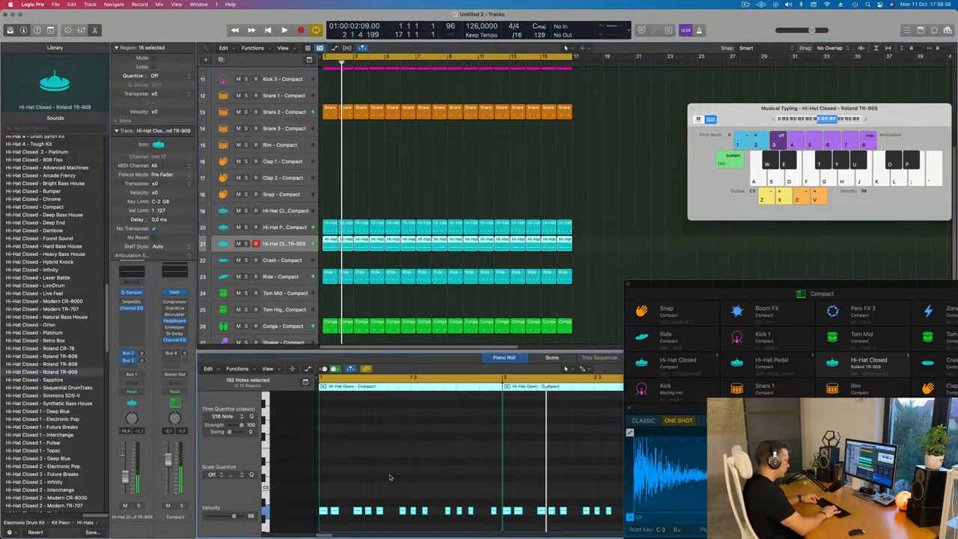
key(shift+alt+Up)
key(space)
scroll(352, 490, up, 3)
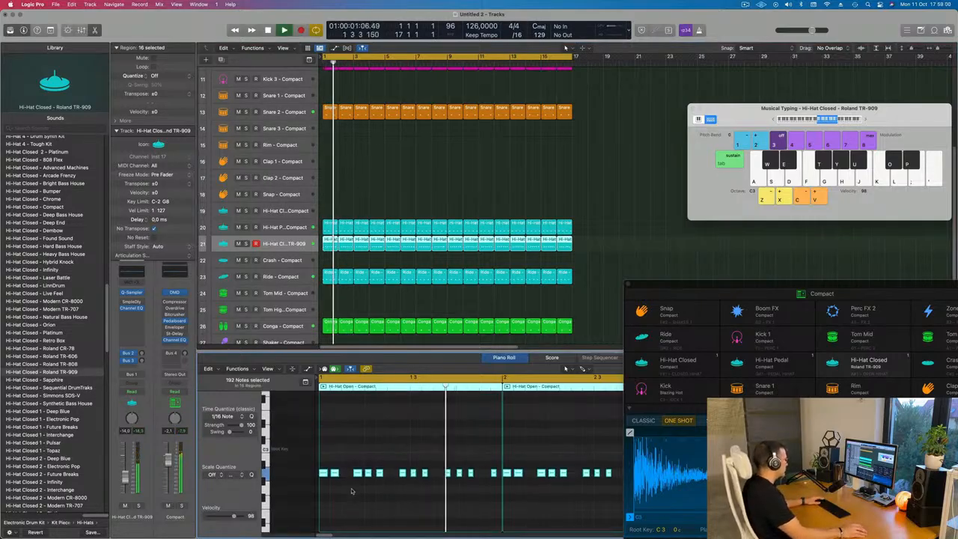
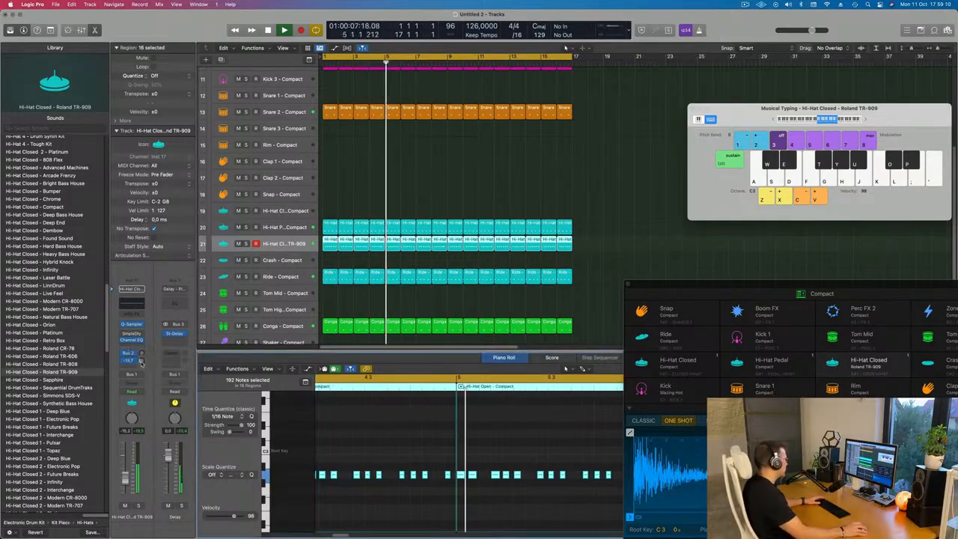
Shape the TR-909 hi-hat's Channel EQ with a 24 dB/Oct low cut at 1630 Hz and a -7.4 dB dip at 2440 Hz.
scroll(444, 260, up, 2)
scroll(443, 262, down, 3)
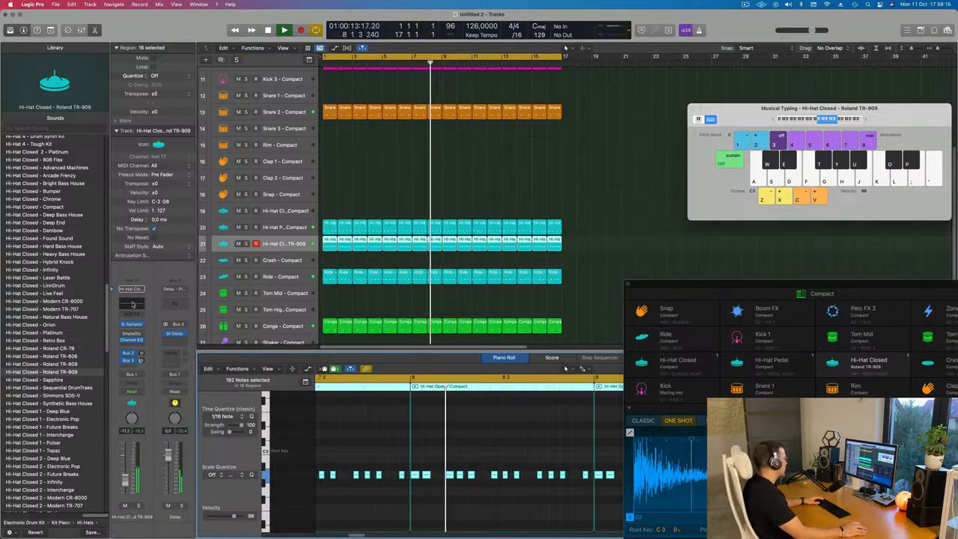
click(132, 303)
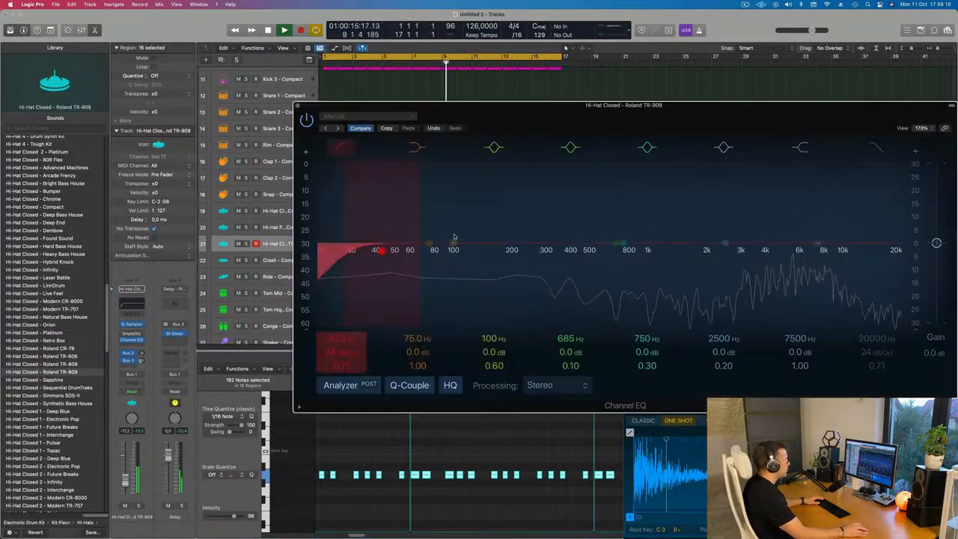
drag(453, 237, 666, 243)
drag(726, 247, 731, 267)
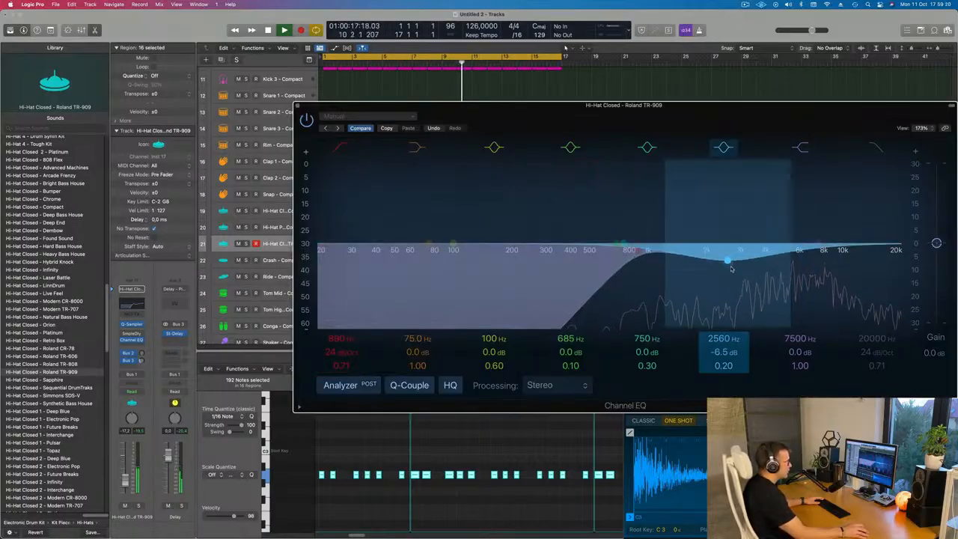
drag(647, 249, 694, 259)
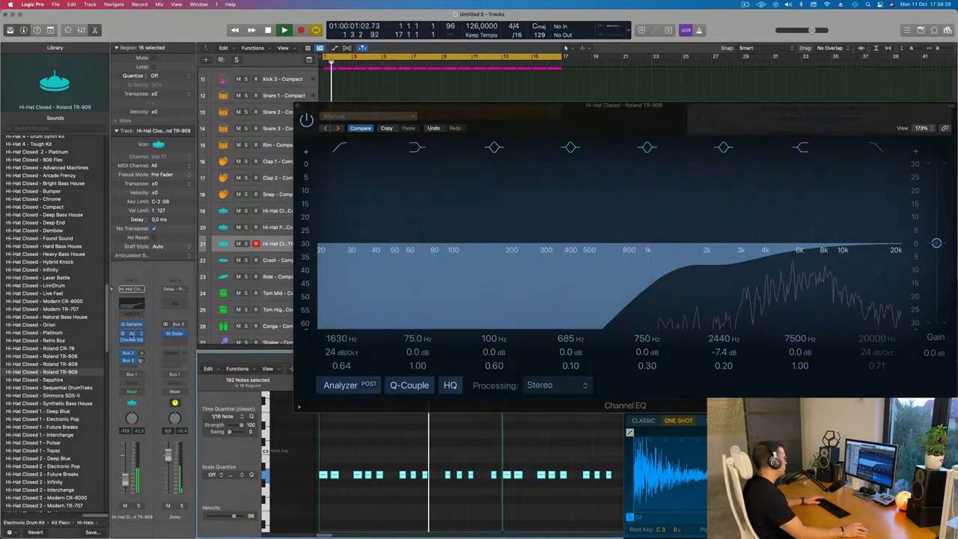
Set the left delay of the TR-909 hi-hat's Sample Delay to 9.9 ms, keep the right at 0.0 ms, and close the plug-in windows.
click(132, 332)
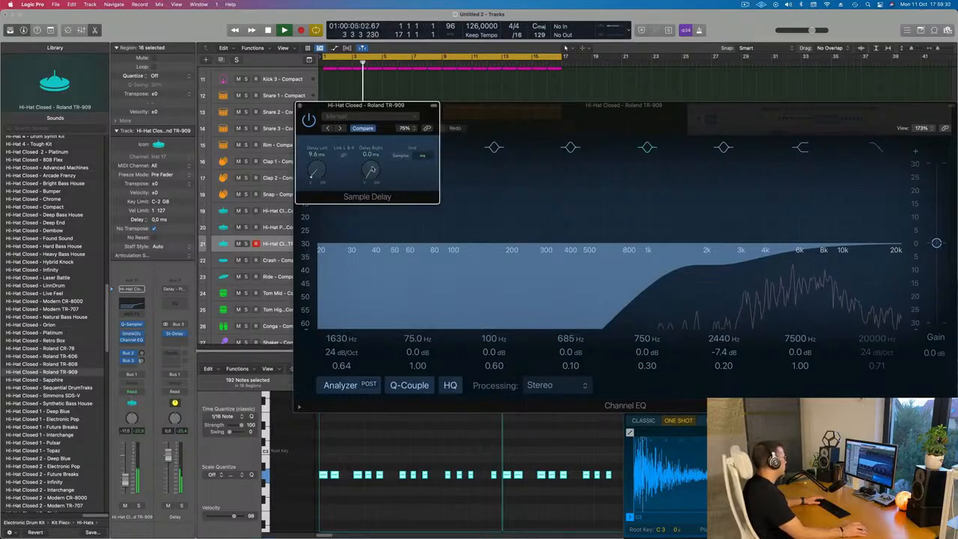
drag(372, 166, 372, 159)
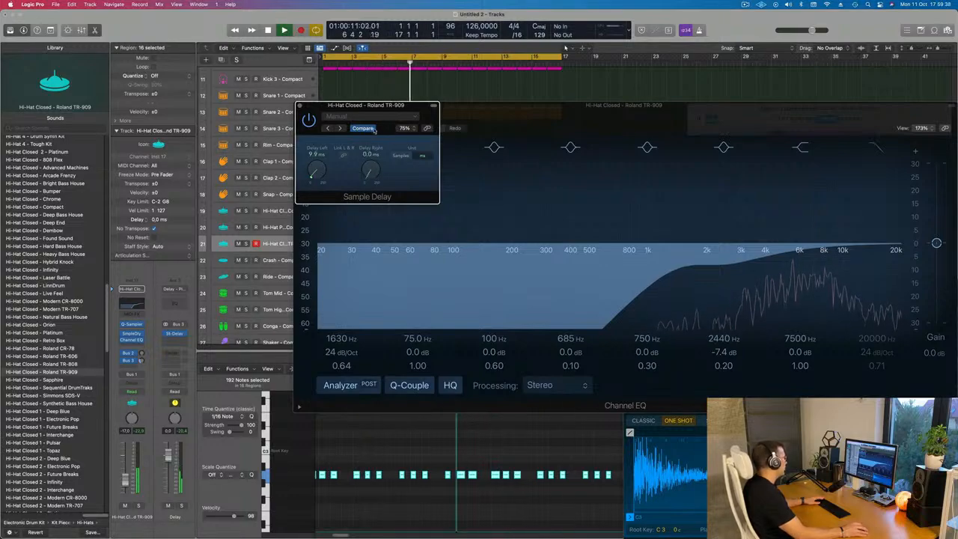
click(300, 105)
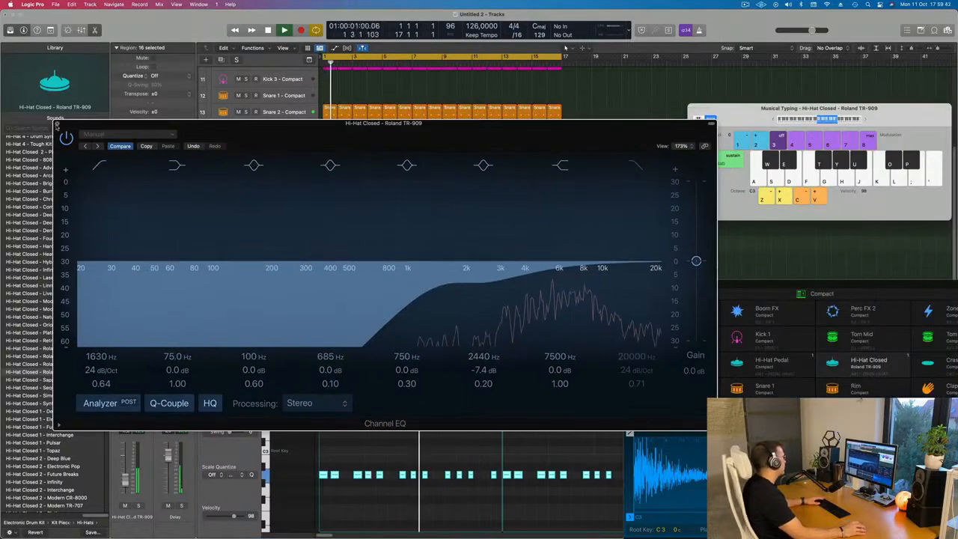
click(65, 125)
Deselect the regions and look over the instrument and drum tracks of the arrangement during playback.
scroll(456, 198, up, 10)
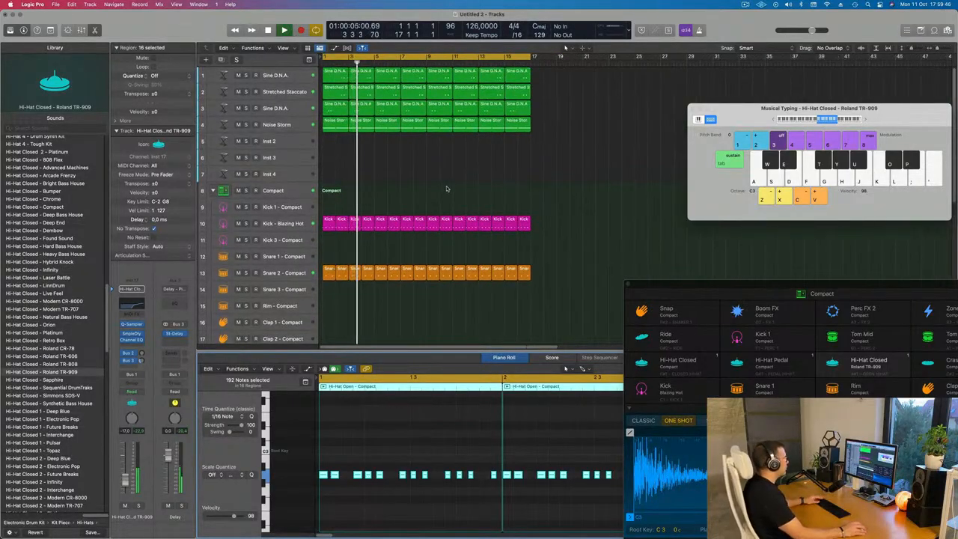
scroll(452, 195, down, 5)
scroll(451, 243, down, 4)
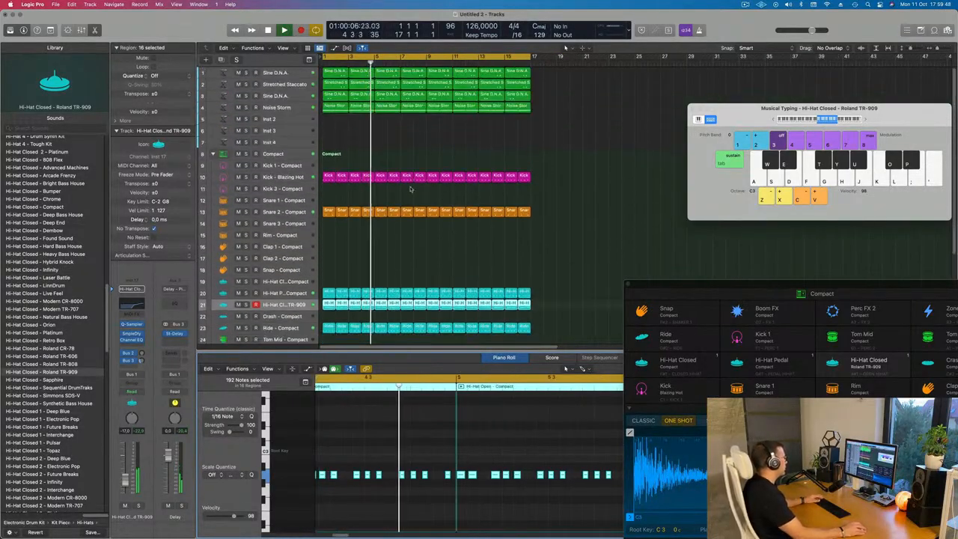
click(433, 120)
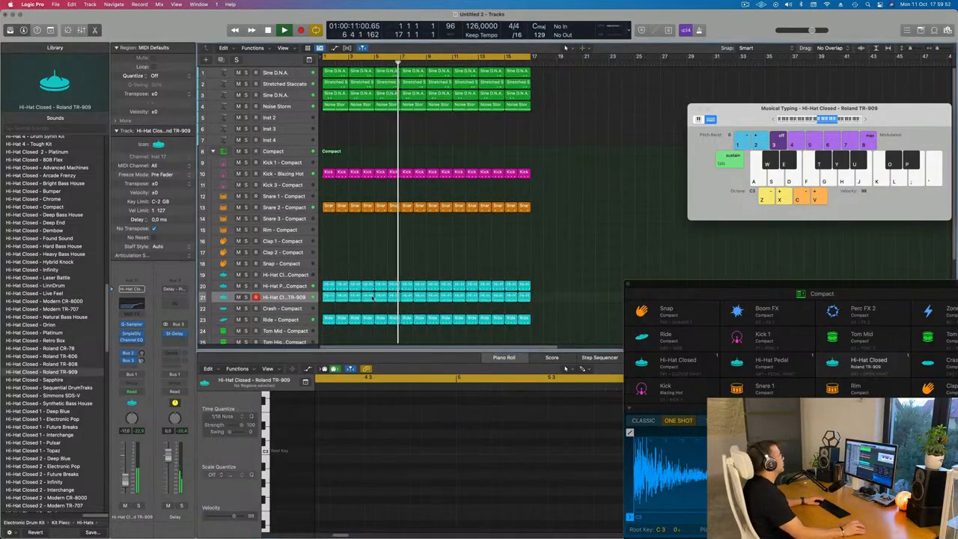
scroll(373, 297, down, 4)
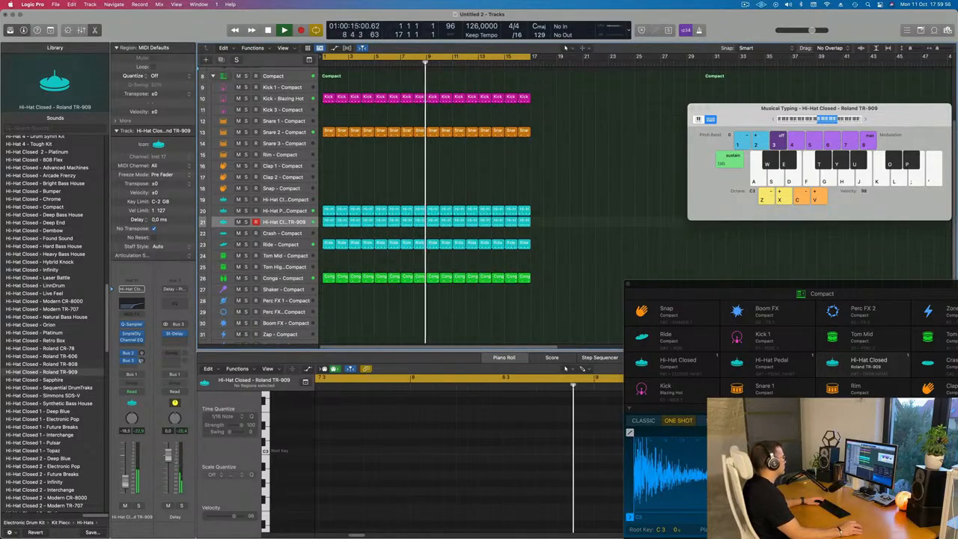
Make the Inst 2 track taller and move the first Hi-Hat Pedal region onto it at bar 1.
scroll(286, 117, up, 4)
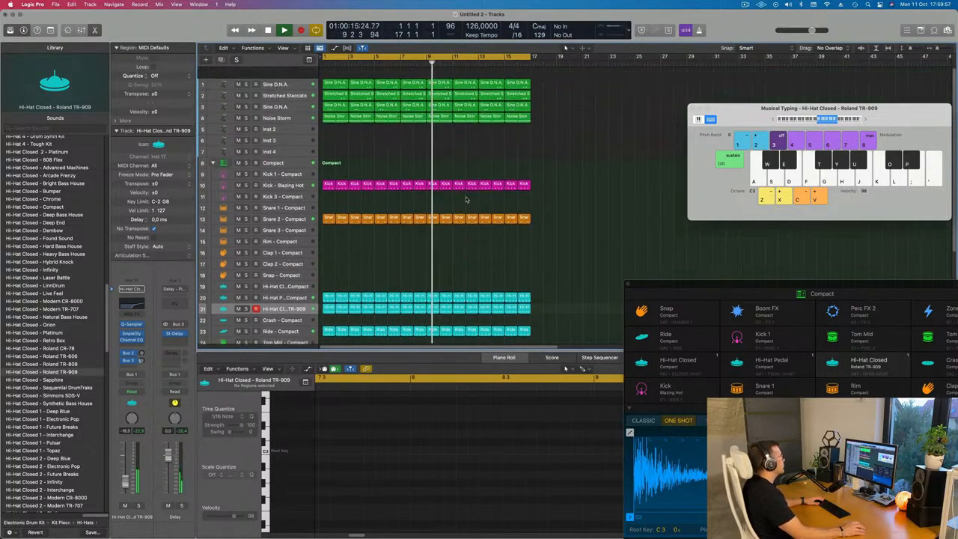
click(288, 118)
key(Return)
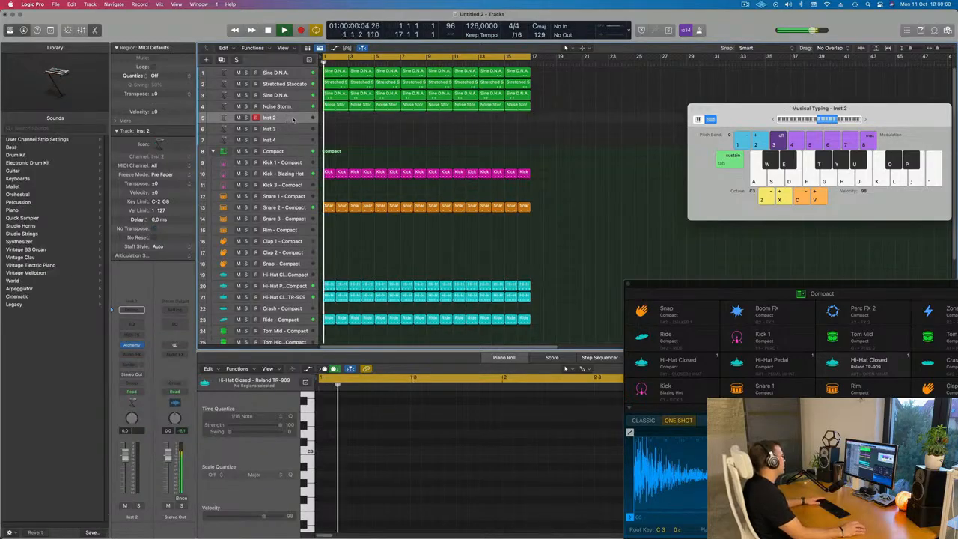
click(330, 106)
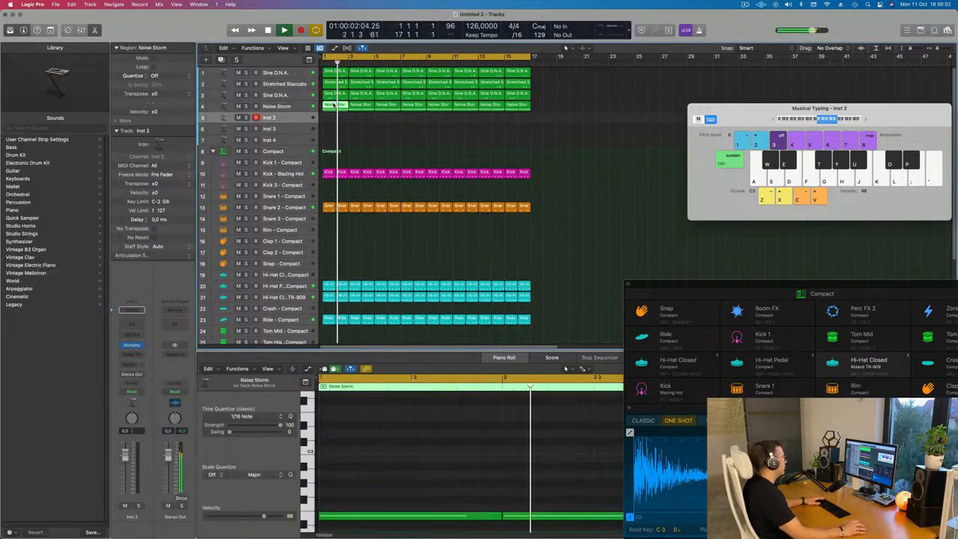
key(Return)
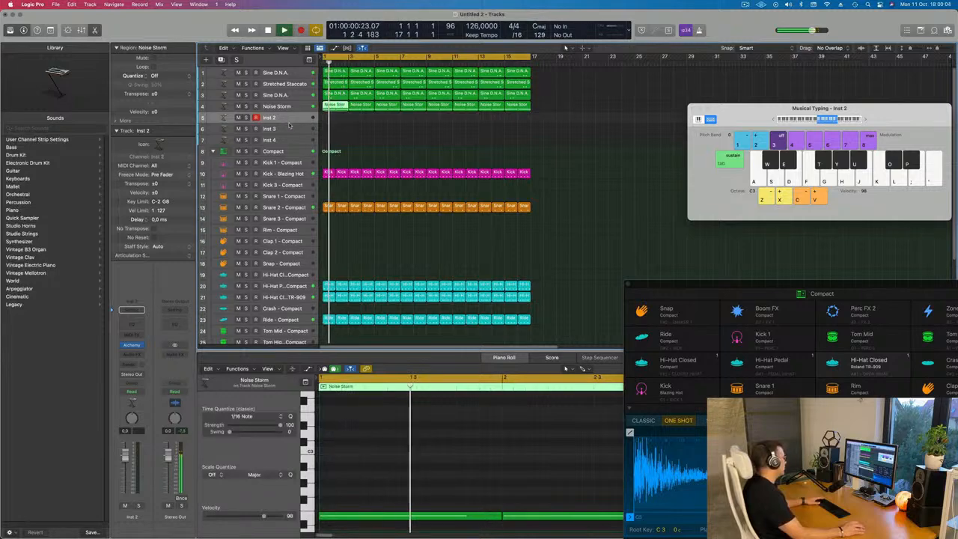
click(288, 125)
key(Return)
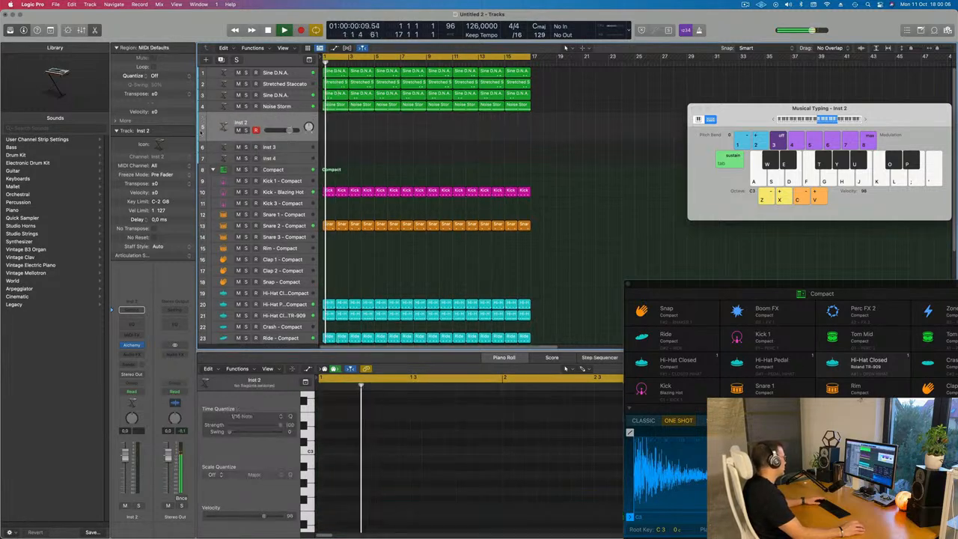
click(330, 304)
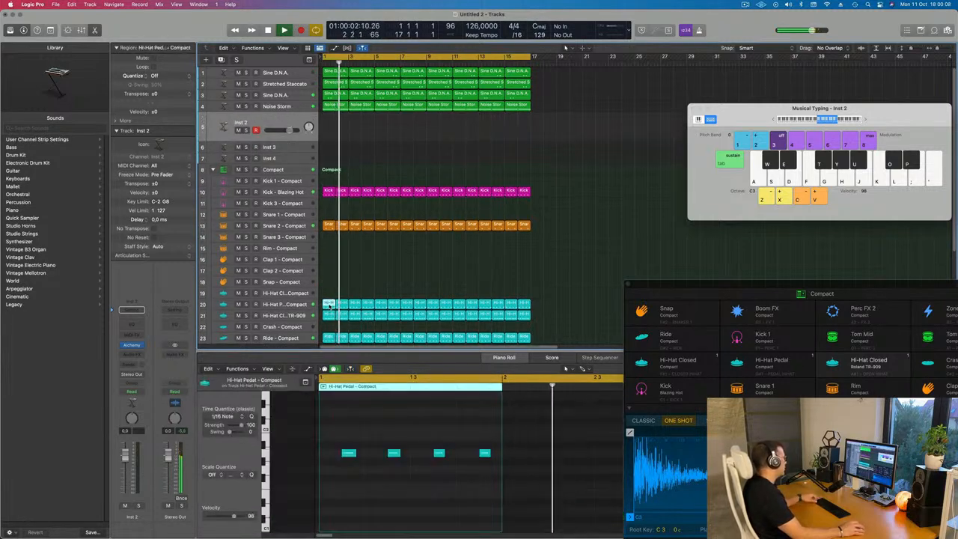
drag(330, 304, 332, 131)
Select all four notes of the region on Inst 2, lengthen them and transpose them down one octave.
drag(332, 438, 530, 490)
scroll(412, 489, left, 2)
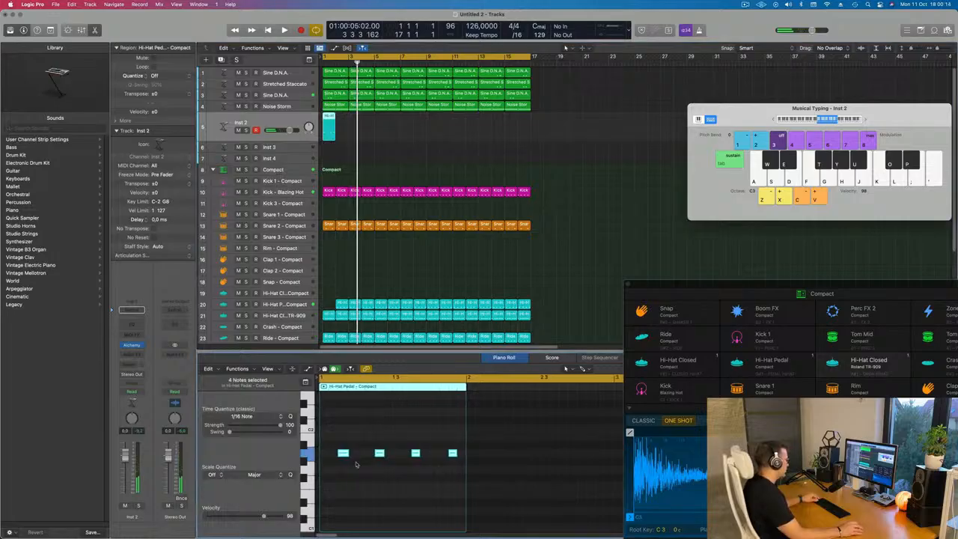
drag(332, 456, 353, 453)
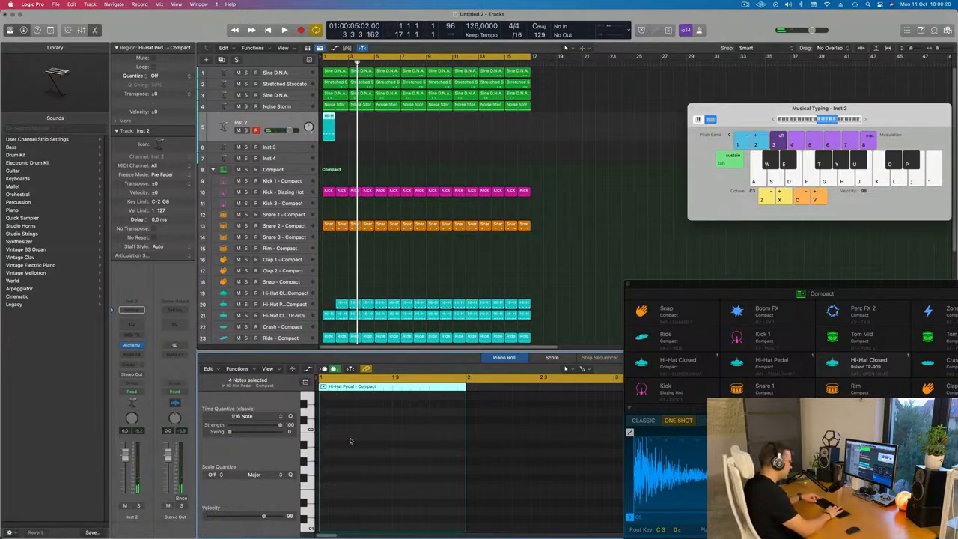
Repeat the edited region along the Inst 2 track to fill all 16 bars and play the result.
drag(393, 129, 327, 129)
key(super+r)
key(super+r)
key(super+r)
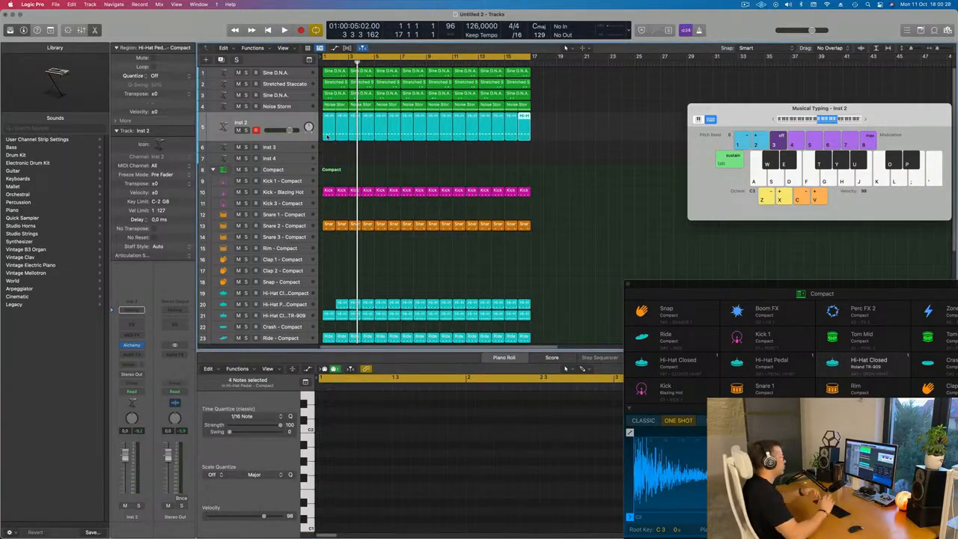
key(space)
click(271, 121)
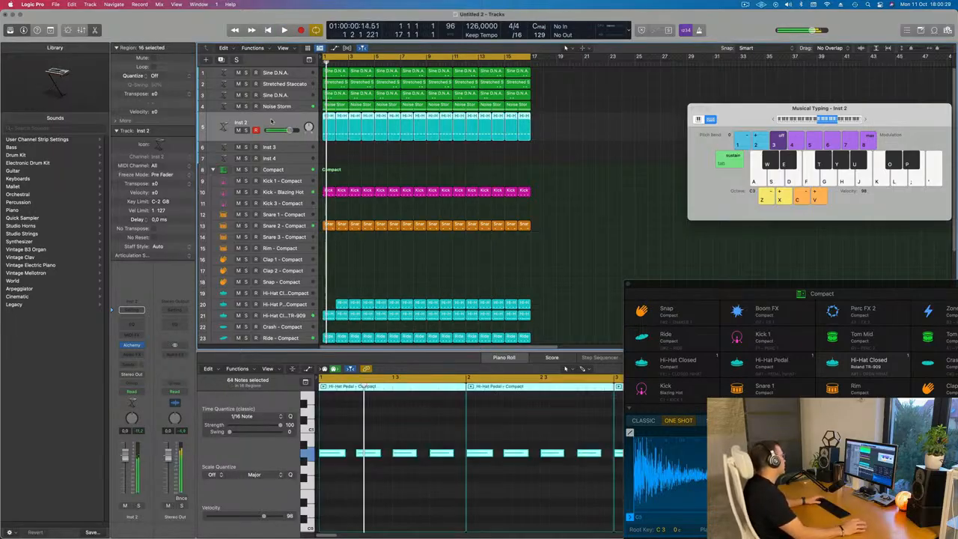
Load the Bass preset Analog Bounce in Inst 2's Alchemy and lower the track's volume to about -5.4 dB.
click(131, 344)
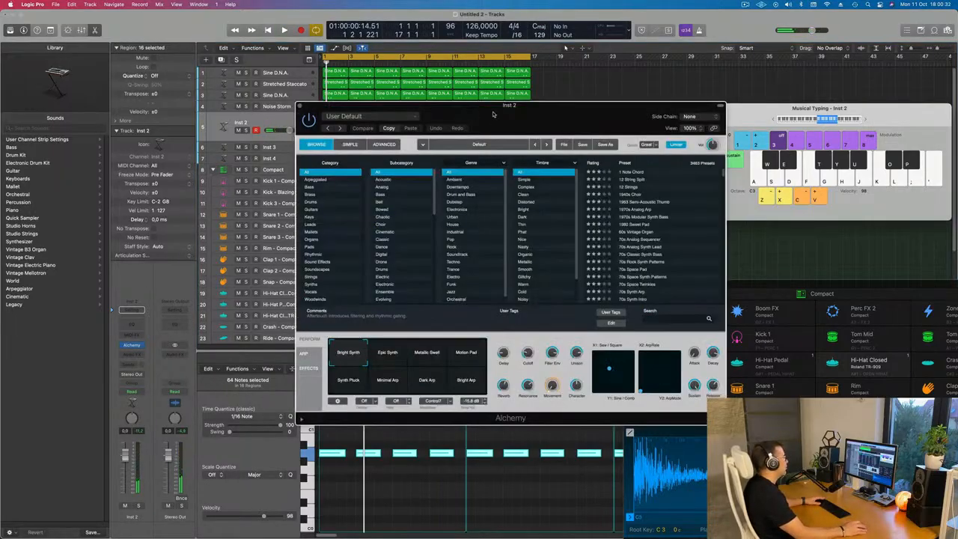
drag(496, 117, 558, 159)
click(364, 196)
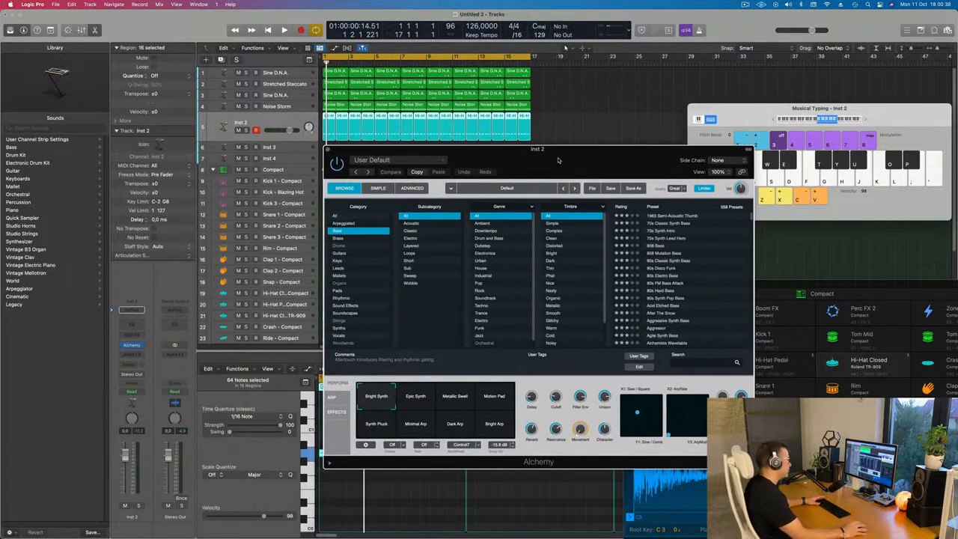
drag(557, 160, 552, 167)
scroll(703, 273, down, 2)
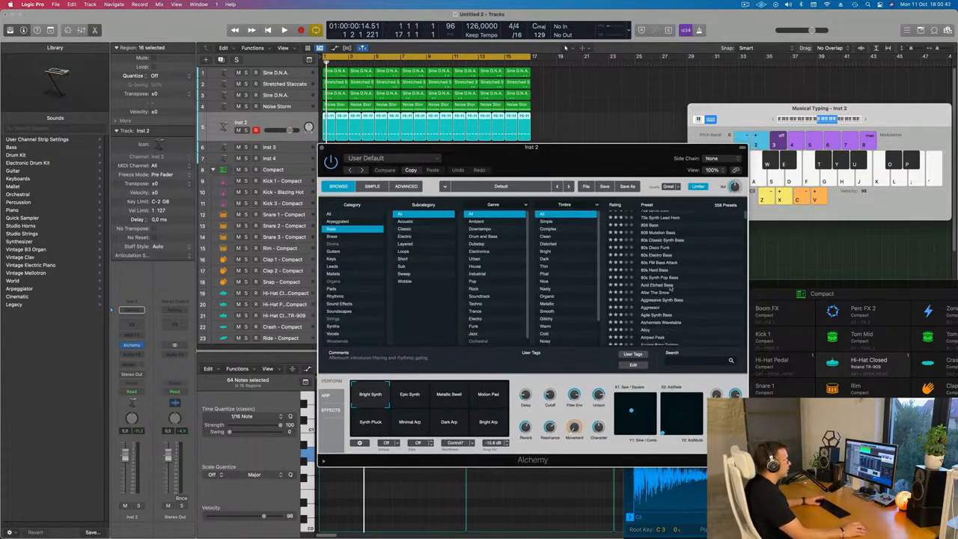
scroll(682, 281, down, 10)
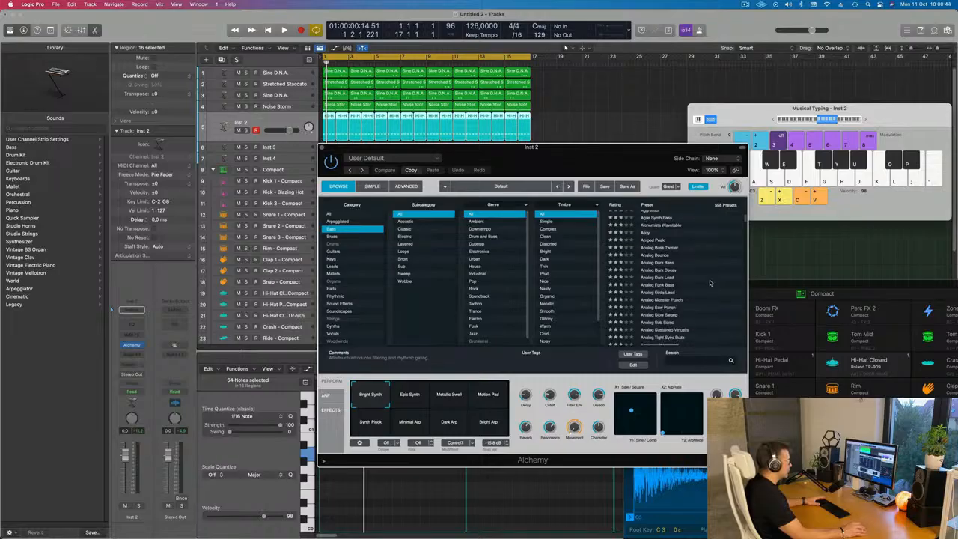
scroll(710, 272, up, 3)
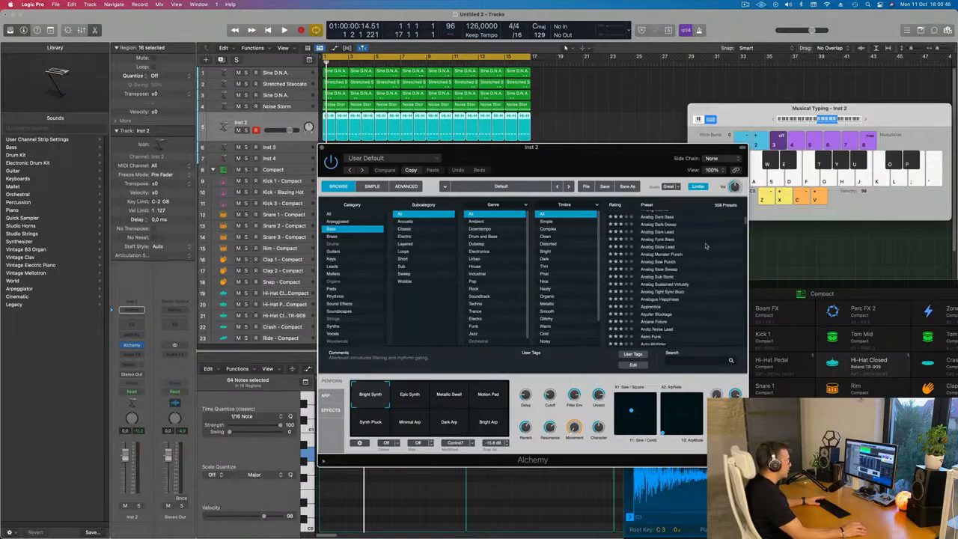
scroll(705, 245, up, 5)
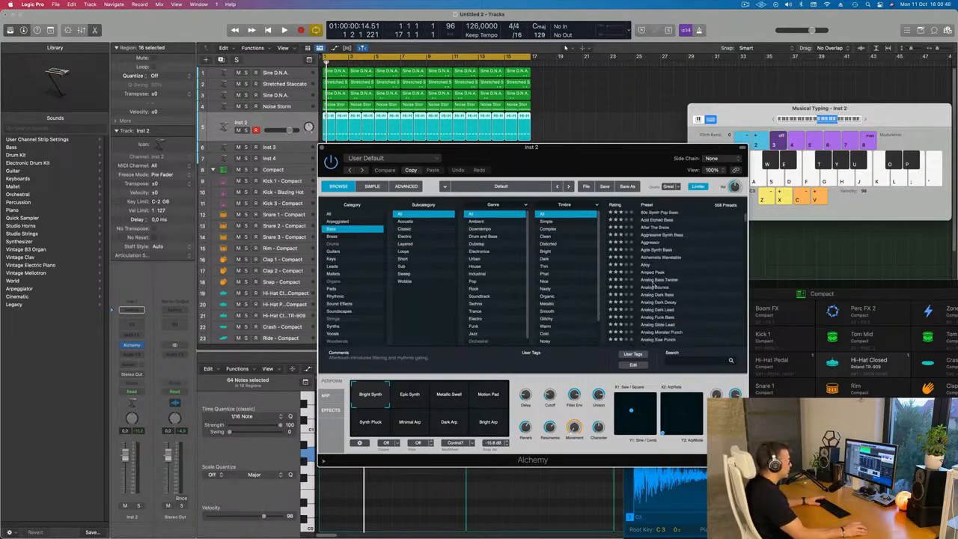
drag(612, 155, 709, 124)
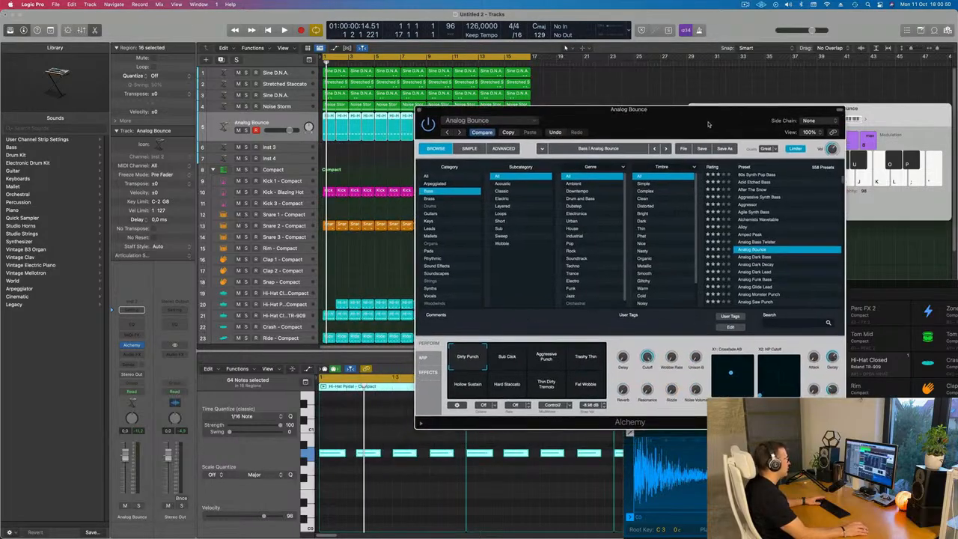
drag(125, 454, 126, 464)
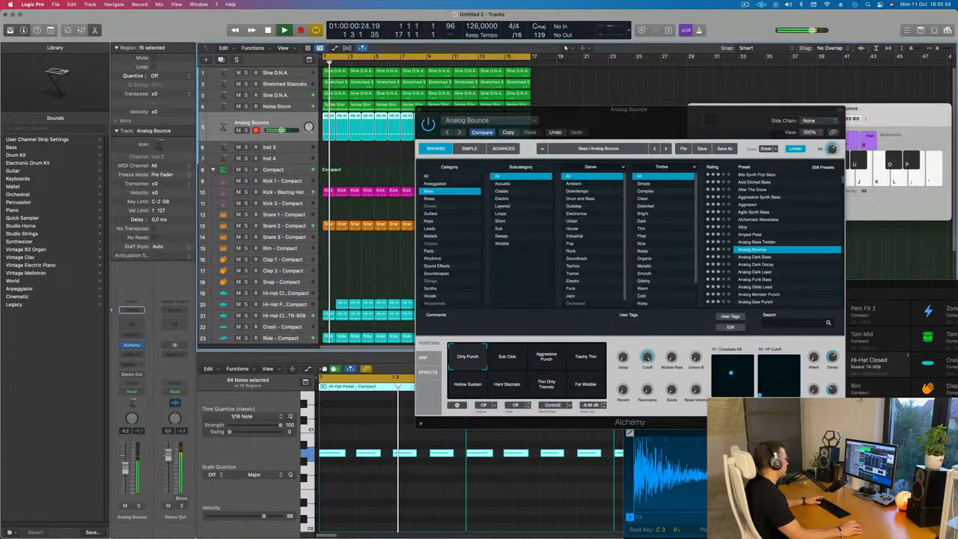
Audition Analog Bounce's performance snapshots during playback: Sub Click, Aggressive Punch, Trashy Thin, Fat Wobble, Hard Staccato and Thin Dirty Tremolo.
click(512, 360)
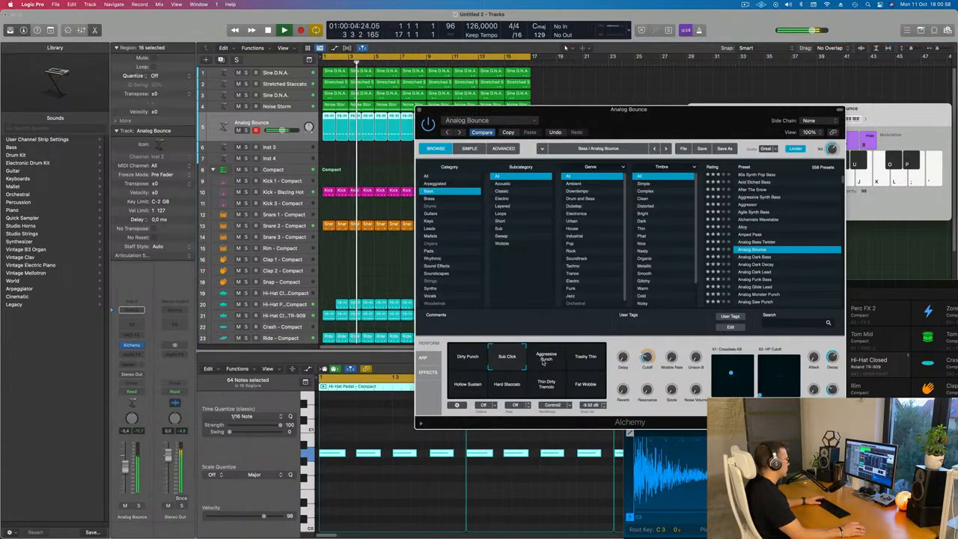
click(540, 359)
click(587, 359)
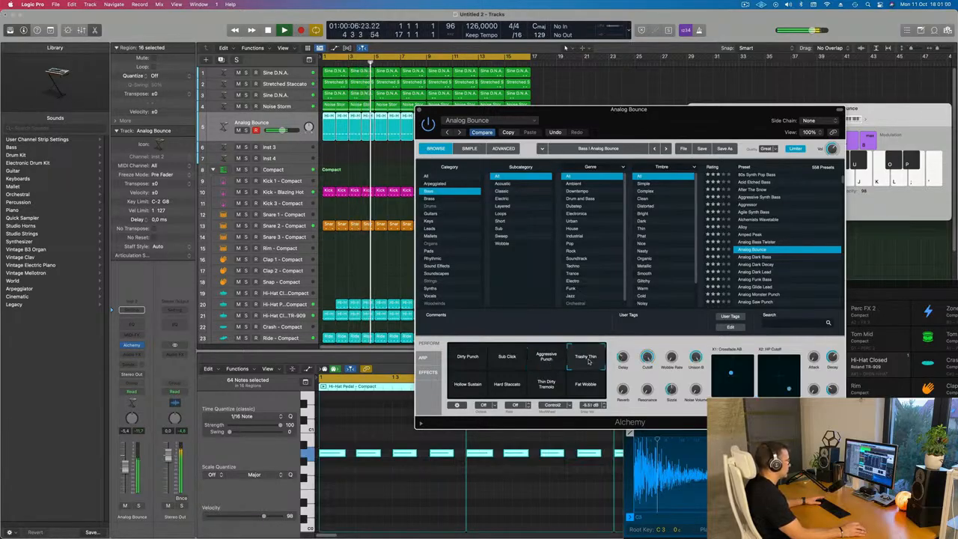
click(585, 384)
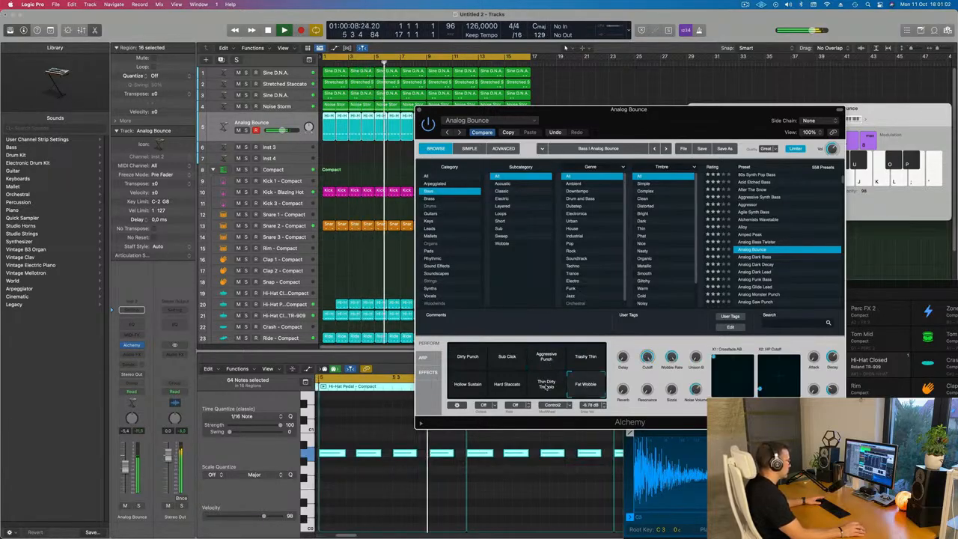
click(543, 385)
click(507, 385)
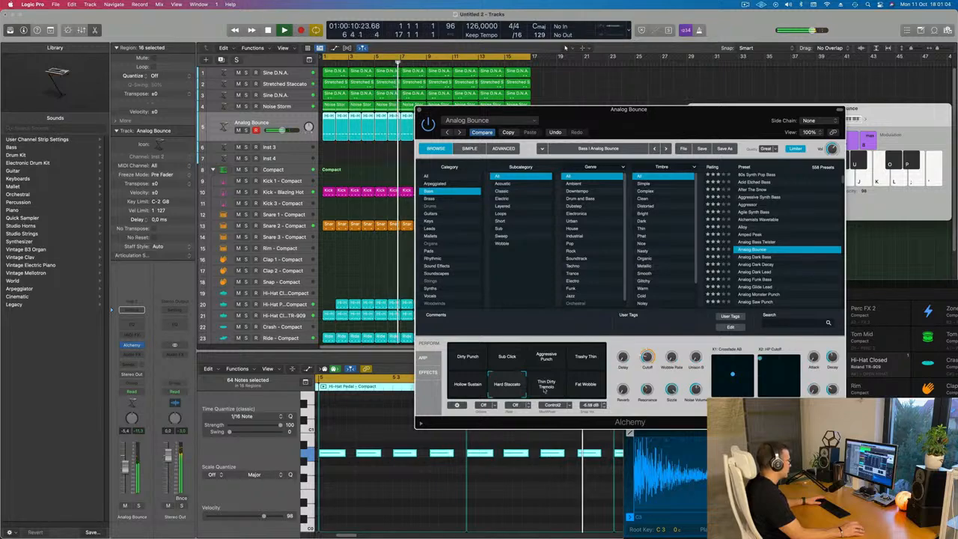
click(546, 386)
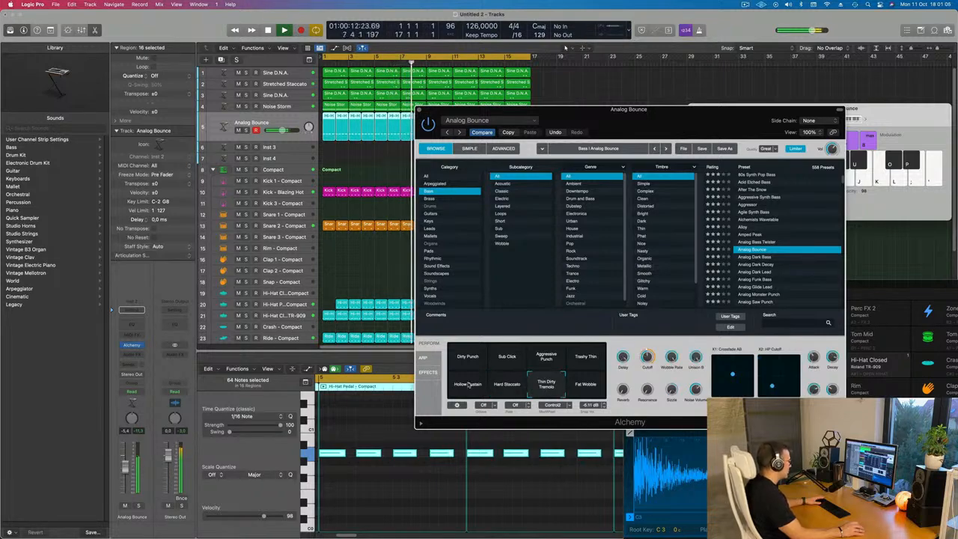
Audition the Dirty Punch performance snapshot of the Analog Bounce patch from the start of the loop.
click(462, 356)
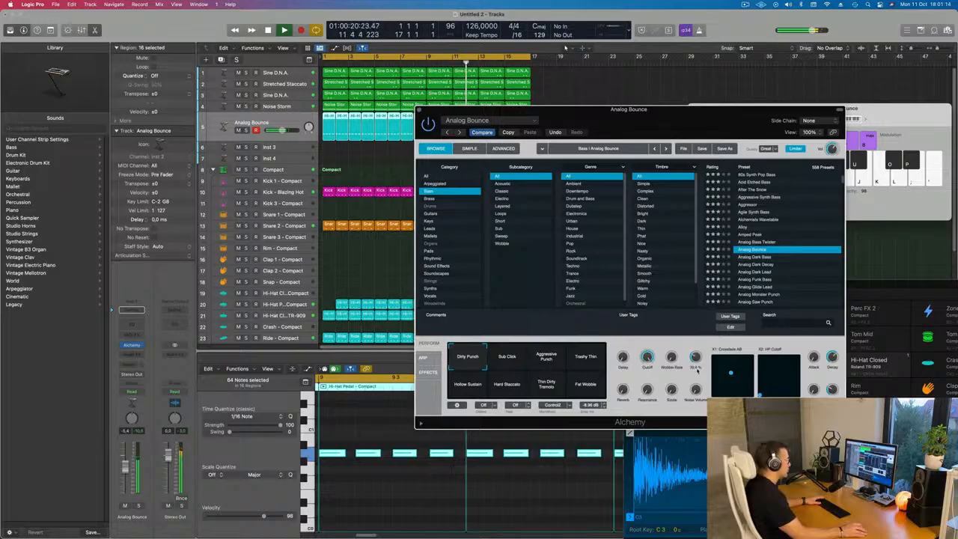
key(Return)
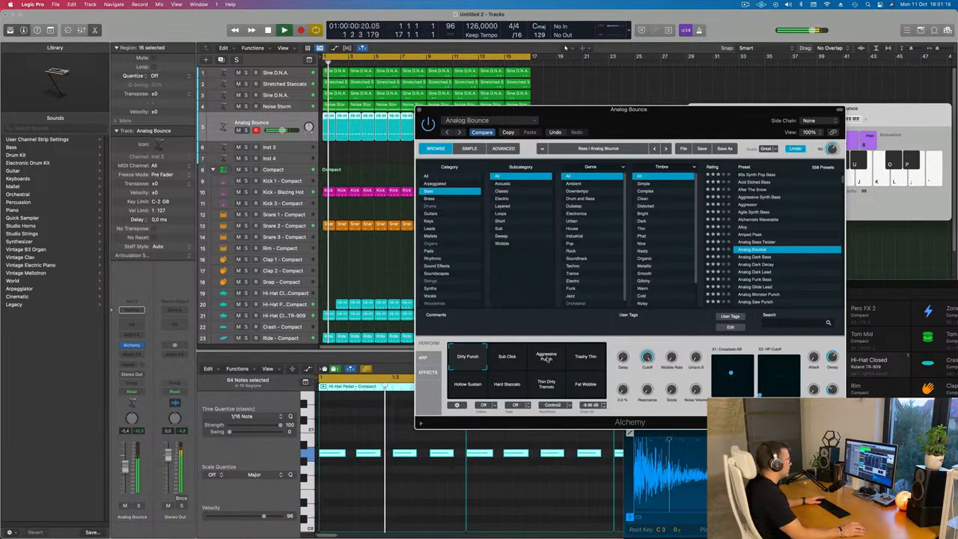
Load the Analog Dark Decay bass preset in Alchemy and play the loop from the start.
click(755, 264)
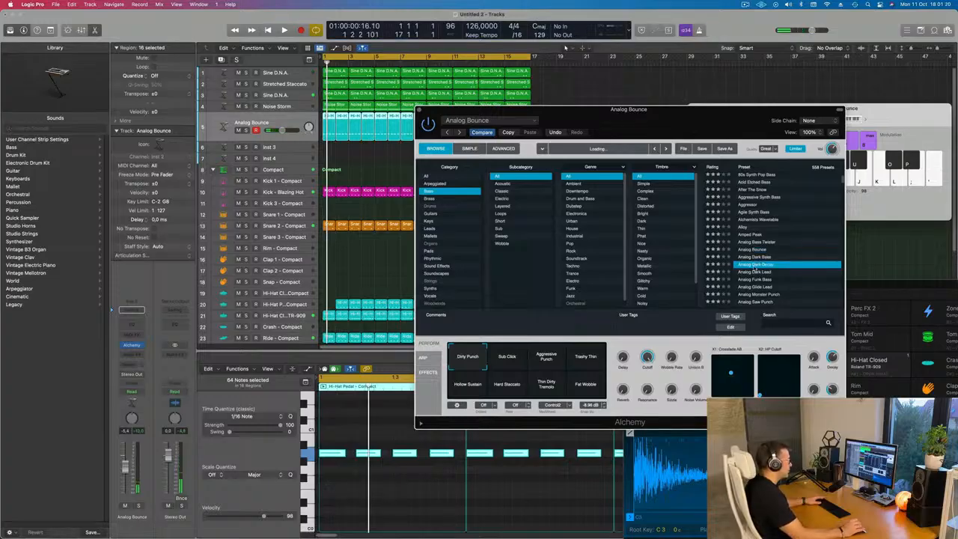
drag(692, 120, 748, 83)
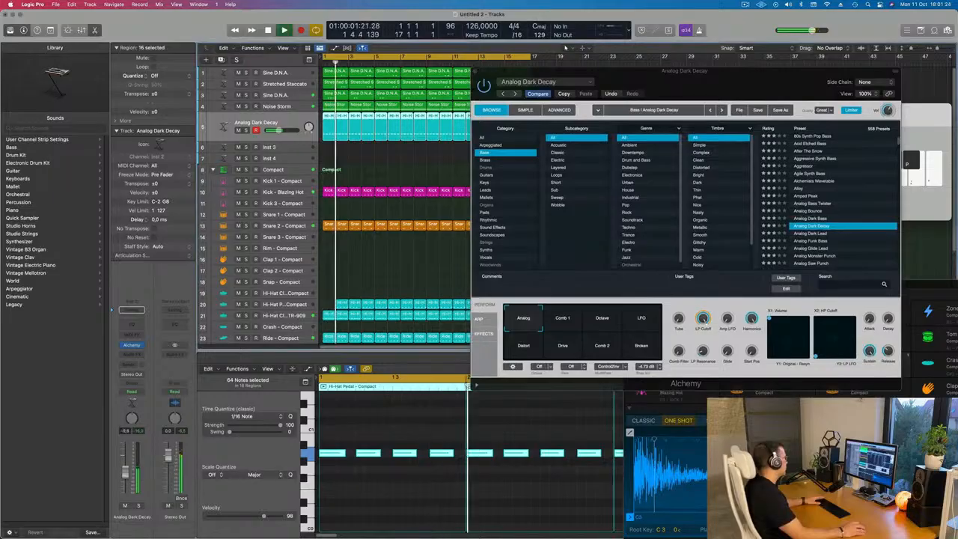
key(Return)
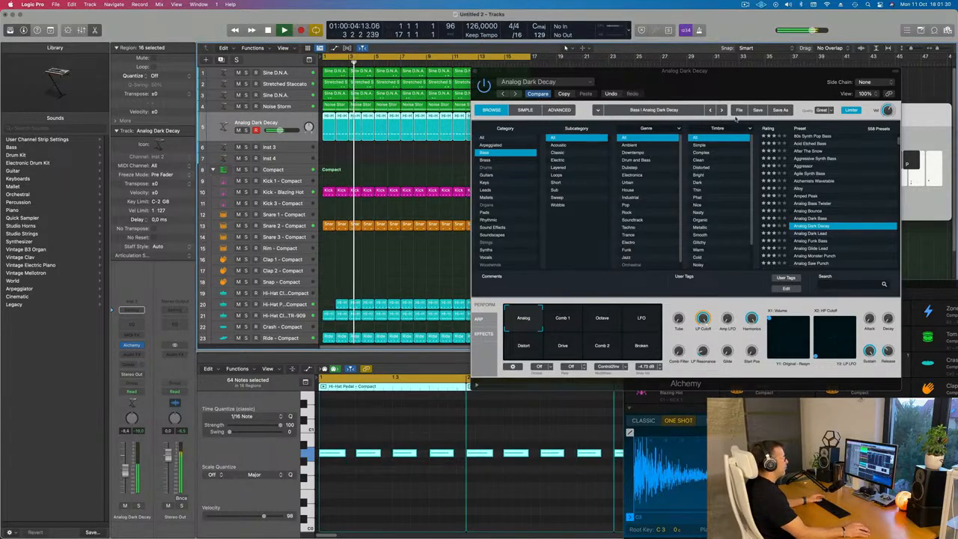
Try the Comb 1 performance snapshot of the Analog Dark Decay patch, and choose Octave instead.
drag(770, 88, 650, 134)
click(441, 369)
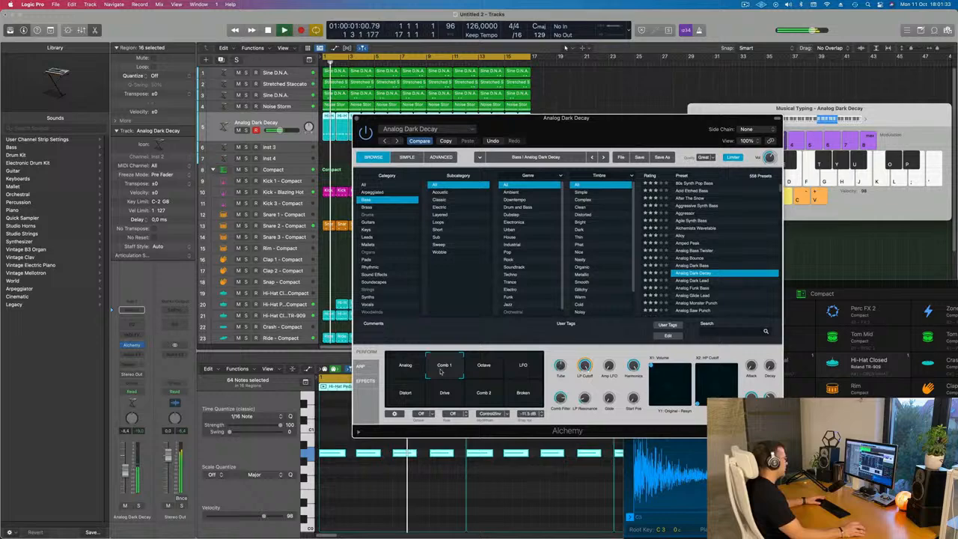
click(485, 368)
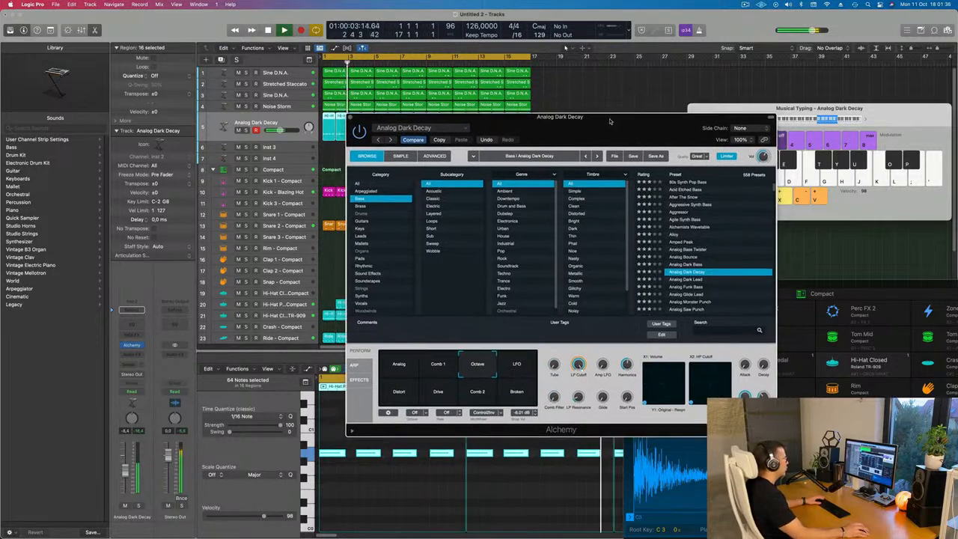
drag(598, 139, 619, 112)
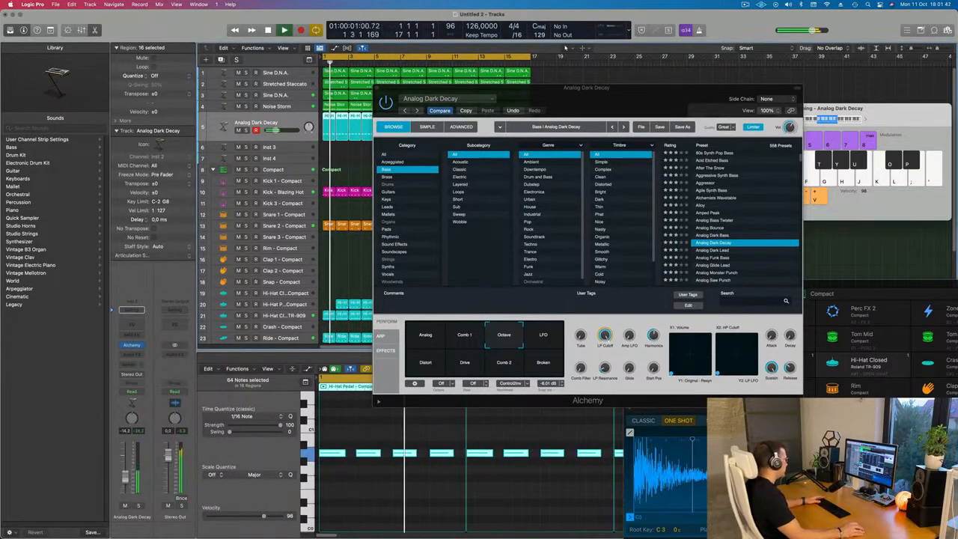
Slightly lengthen all selected bass notes in the Piano Roll during playback and close the Alchemy instrument window.
drag(346, 454, 352, 457)
key(space)
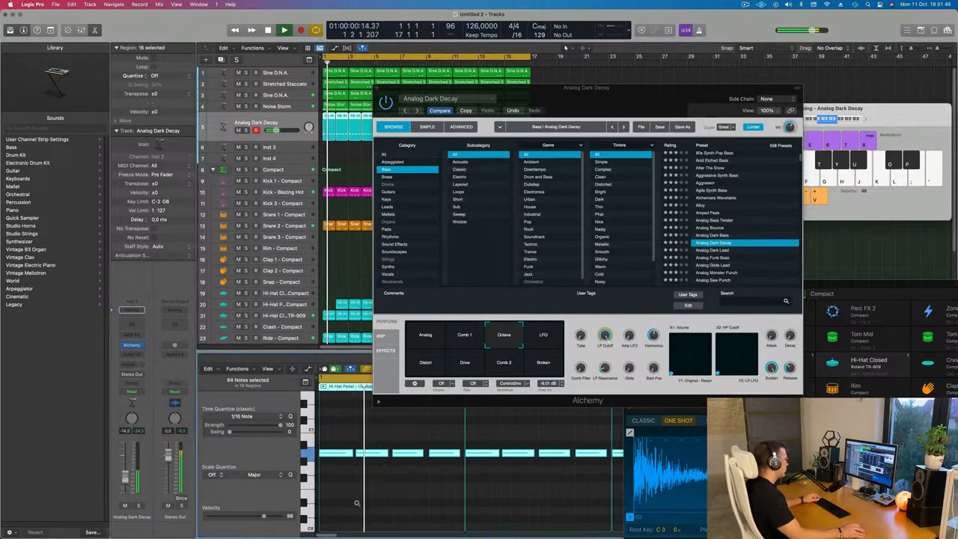
drag(620, 112, 547, 195)
drag(316, 152, 292, 189)
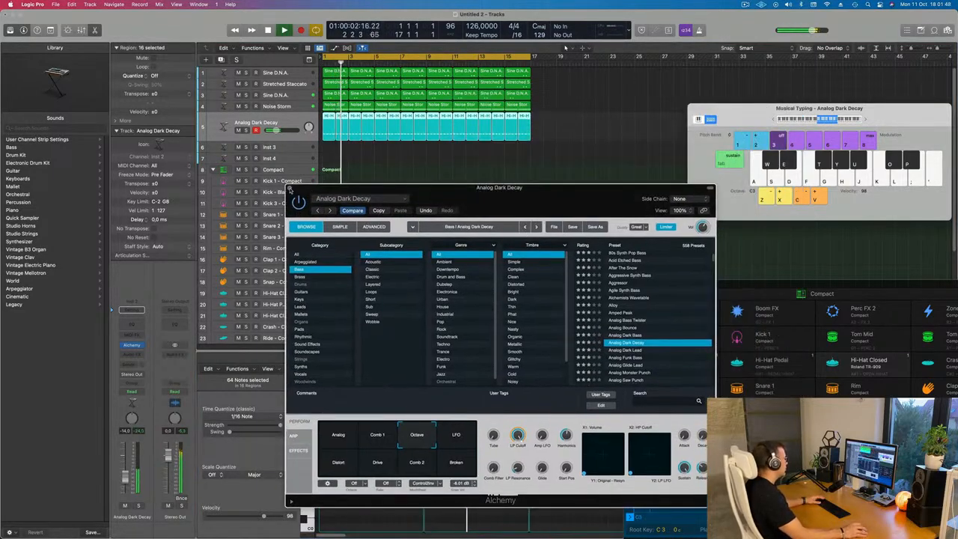
click(289, 188)
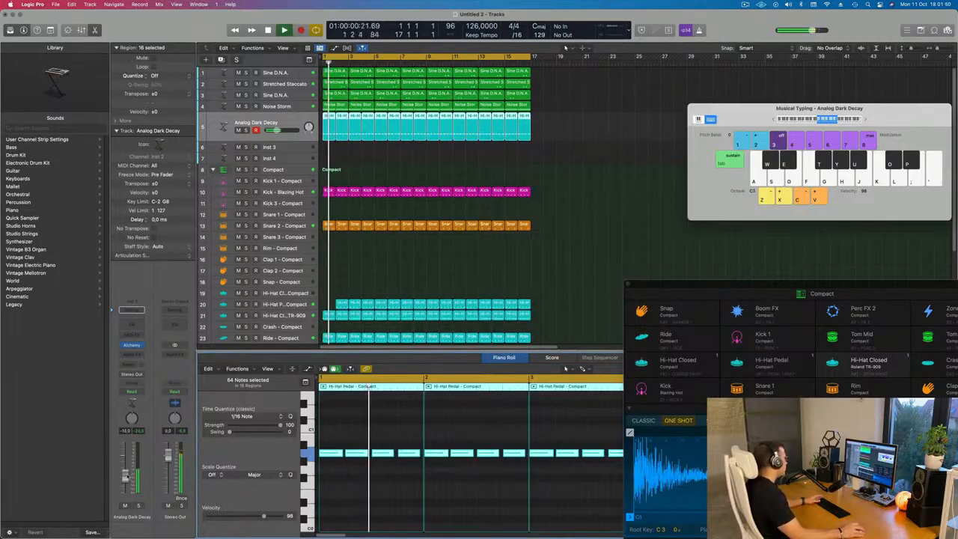
Insert a Compressor on the Analog Dark Decay channel strip.
click(138, 355)
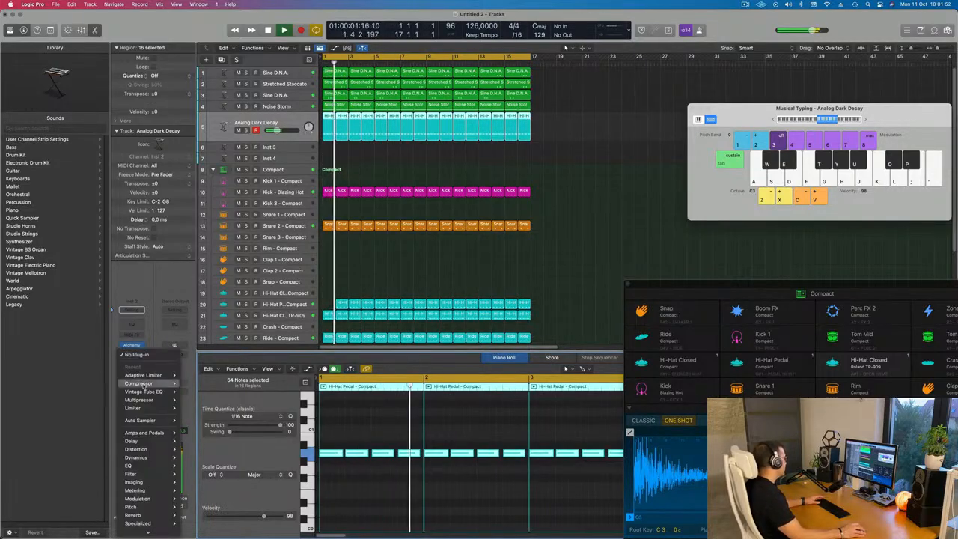
mouse_move(142, 383)
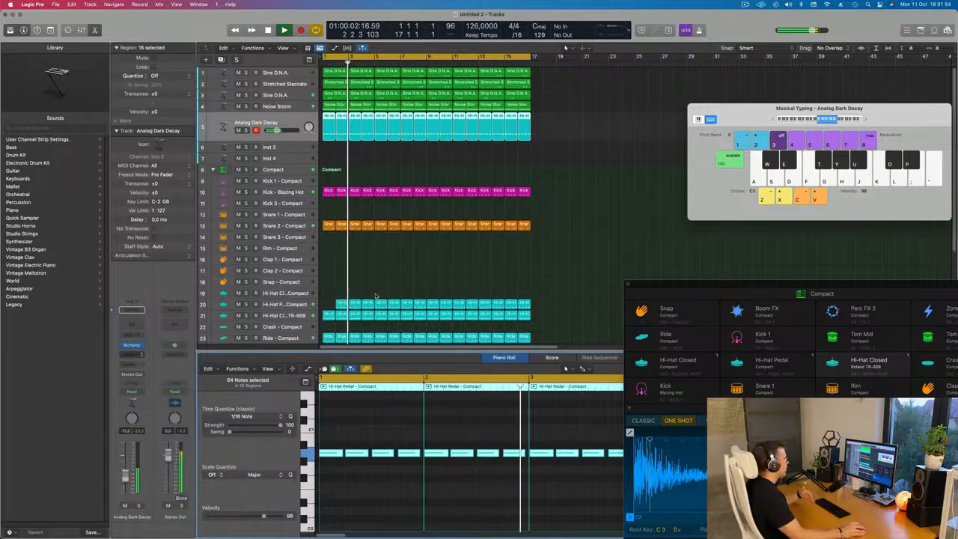
key(ctrl+c)
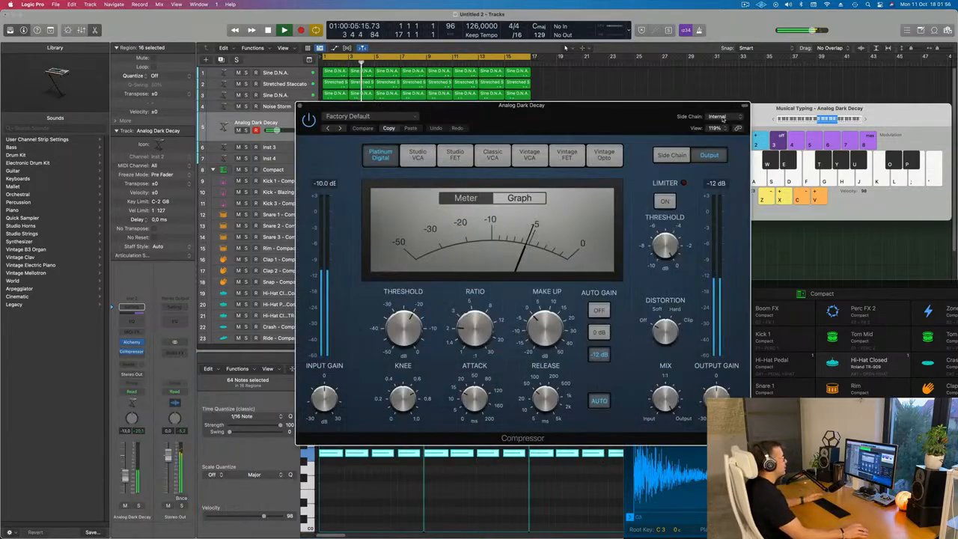
Set the compressor's side chain to Kick 1 - Compact and listen to the effect.
click(719, 117)
mouse_move(729, 138)
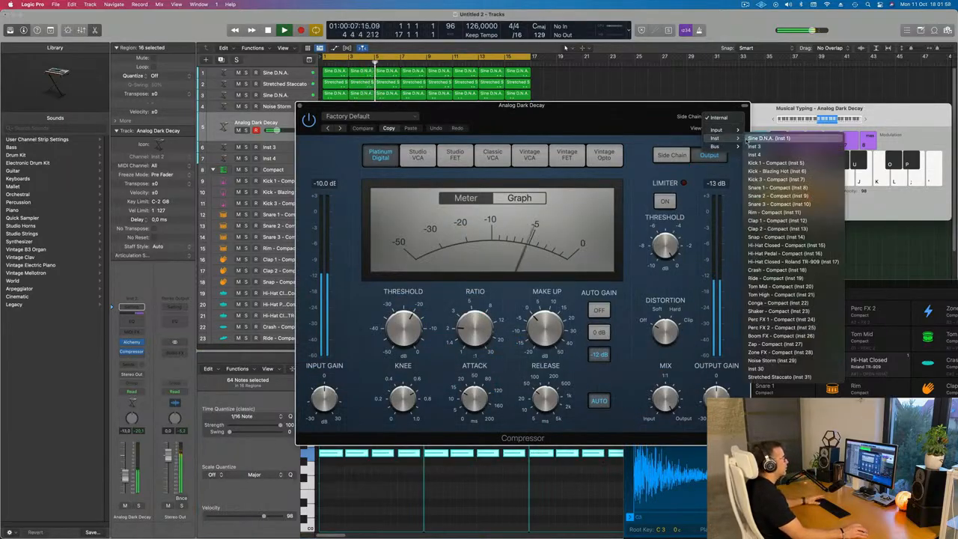
click(775, 162)
drag(606, 123, 795, 124)
key(space)
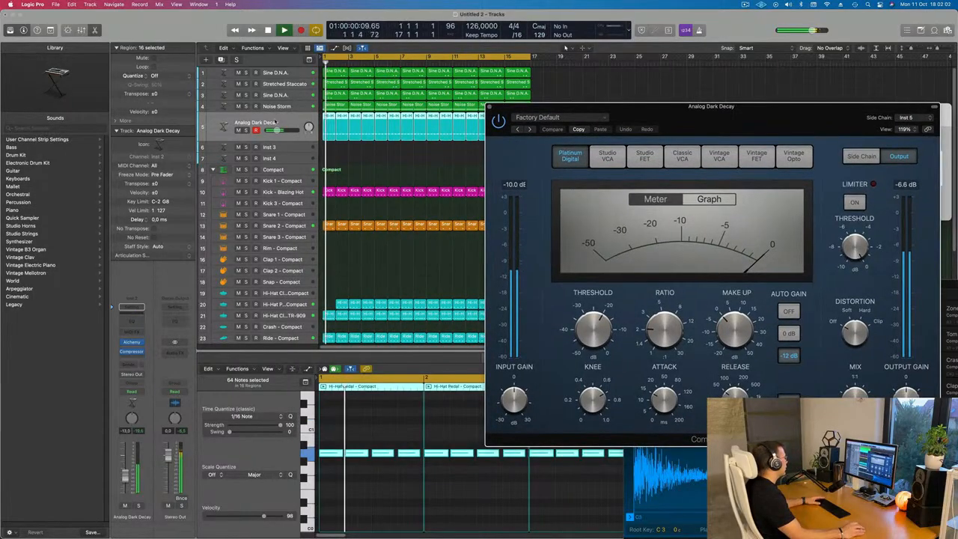
Set the compressor's side chain source to the Kick - Blazing Hot instrument track.
click(905, 118)
mouse_move(889, 112)
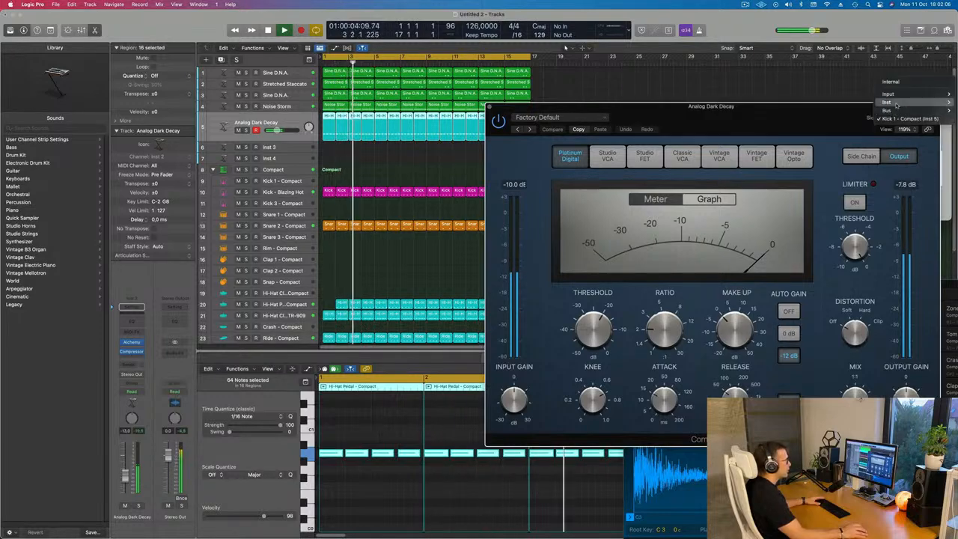
click(818, 136)
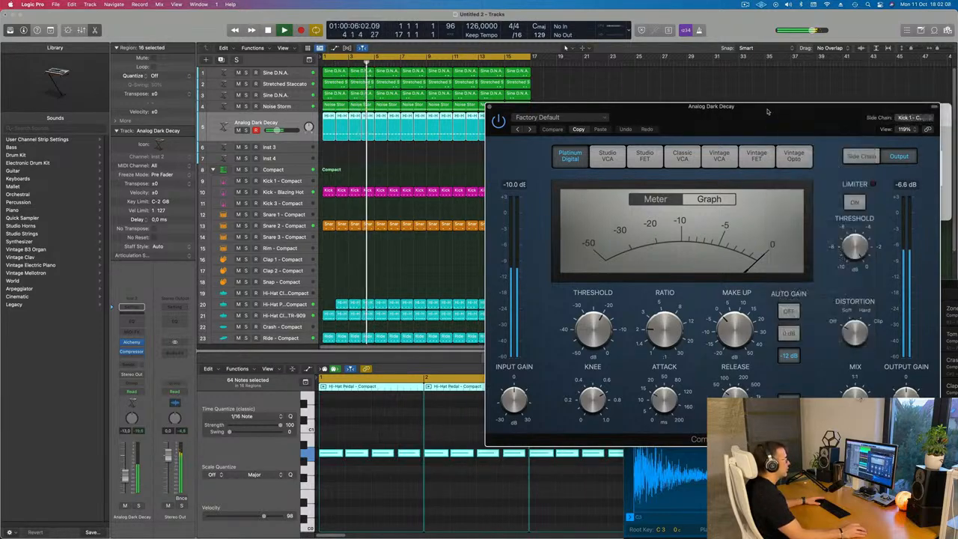
drag(763, 112, 672, 112)
Raise the compressor's ratio, adjust its release, set the attack to about 16.5 ms, and close the plug-in window.
drag(573, 323, 573, 326)
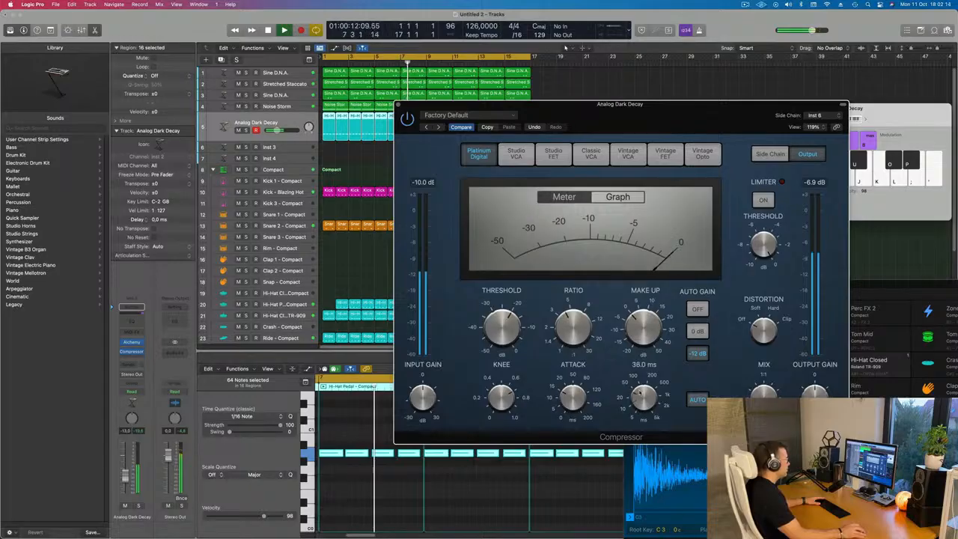
drag(639, 391, 642, 378)
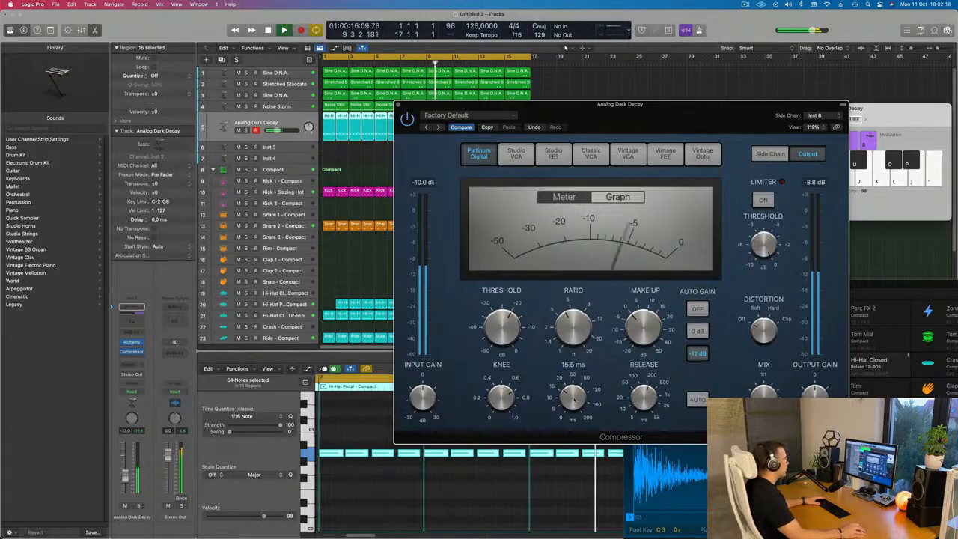
drag(681, 128, 631, 183)
key(super+w)
Play from the start with the Analog Dark Decay track briefly soloed to hear the side-chained bass.
key(Return)
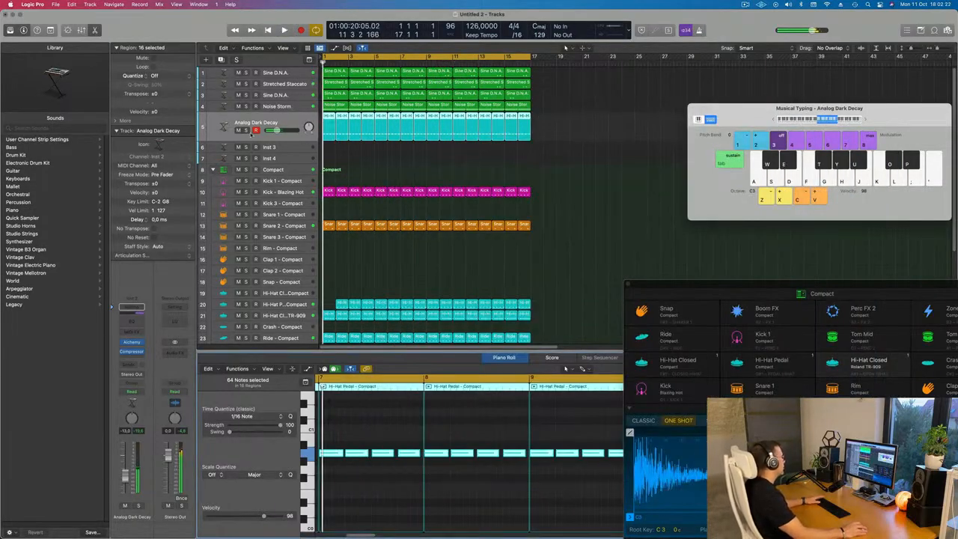
click(245, 130)
click(245, 130)
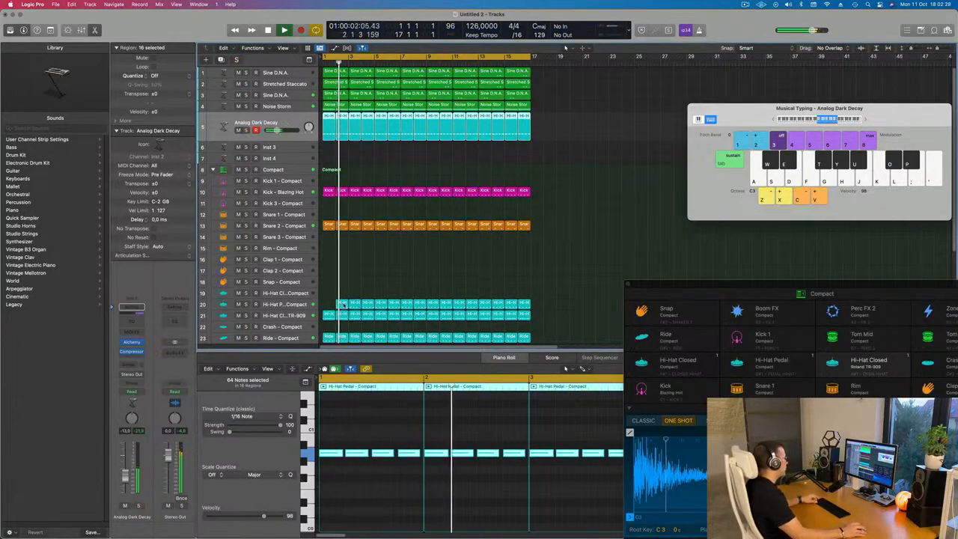
Copy the first Hi-Hat Pedal region into the empty bar 1 of its track.
drag(342, 303, 329, 303)
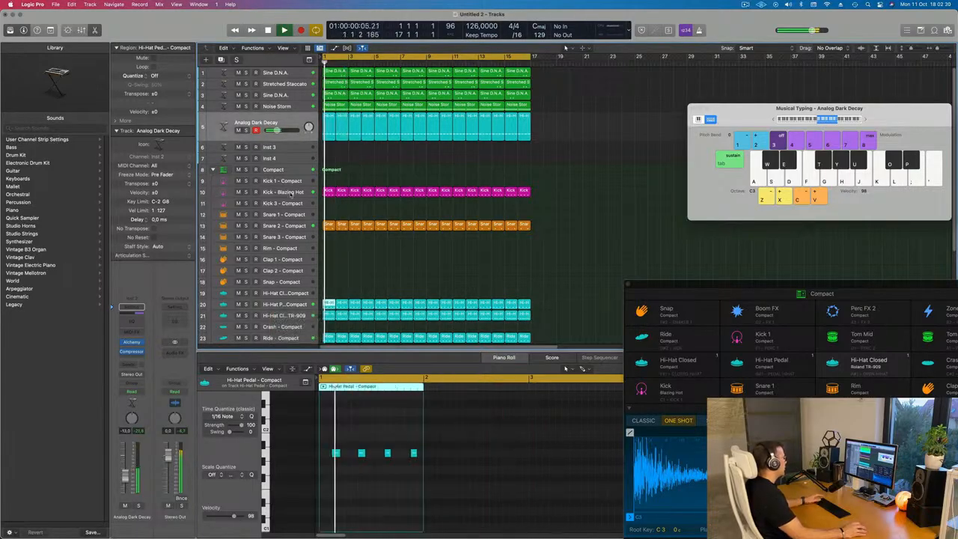
In the Blazing Hot kick's Channel EQ, set the 75 Hz low shelf to +4.7 dB and the adjacent bell to +0.8 dB at 75.5 Hz.
click(283, 192)
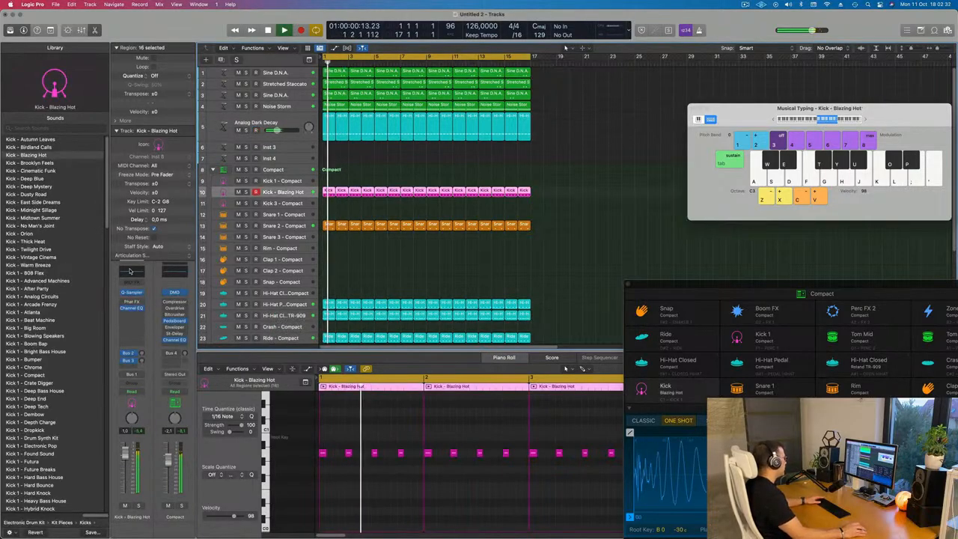
click(131, 307)
drag(428, 243, 428, 238)
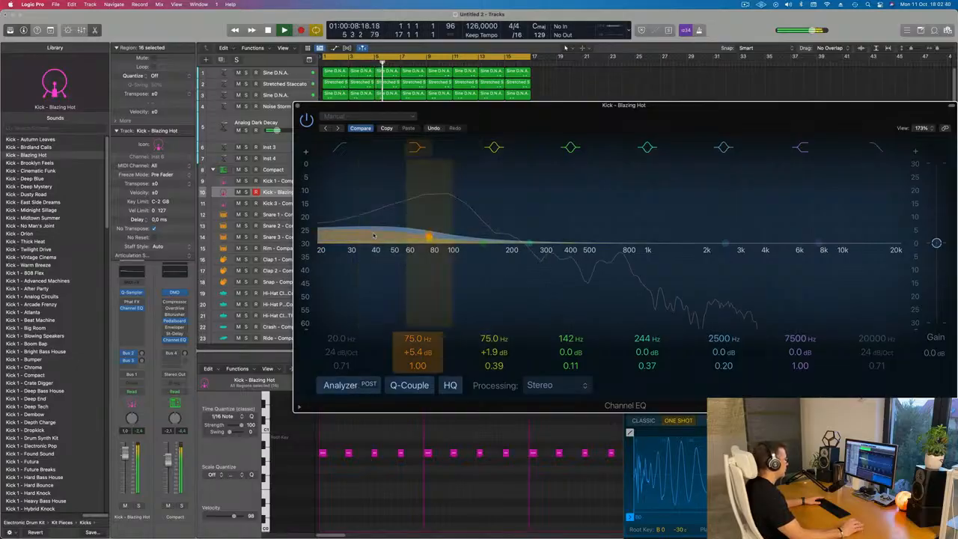
drag(428, 237, 428, 242)
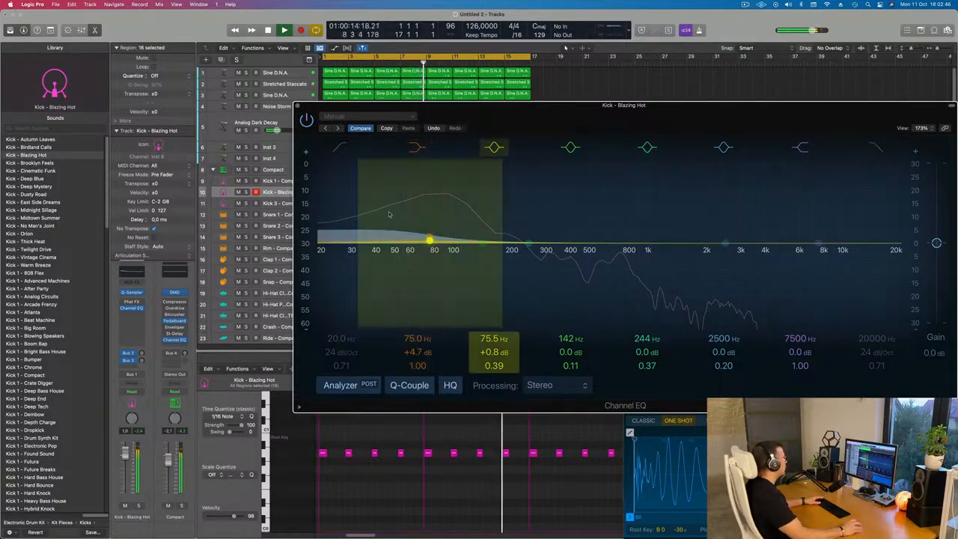
click(297, 107)
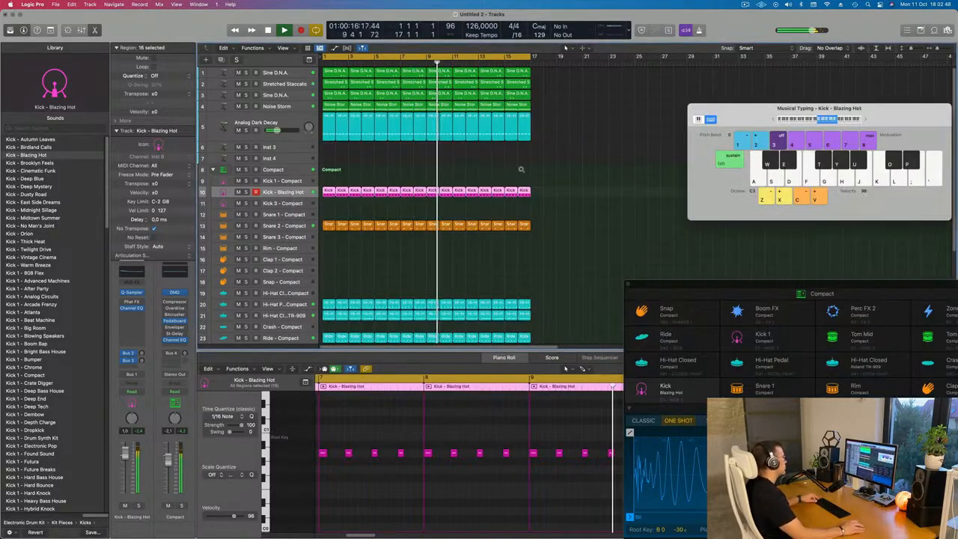
Play the arrangement from the start, checking the Analog Dark Decay bass both soloed and in the full mix.
key(super+Left)
key(super+Right)
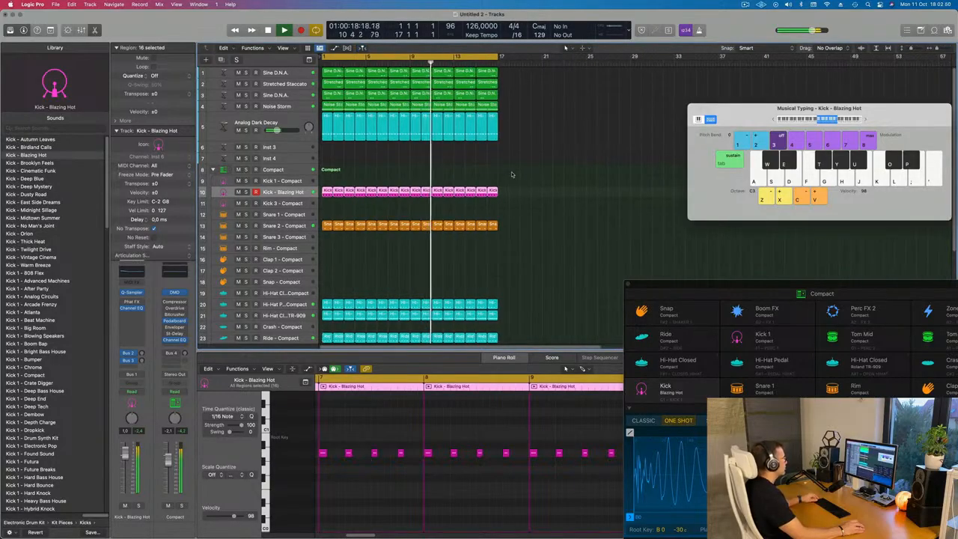
click(428, 170)
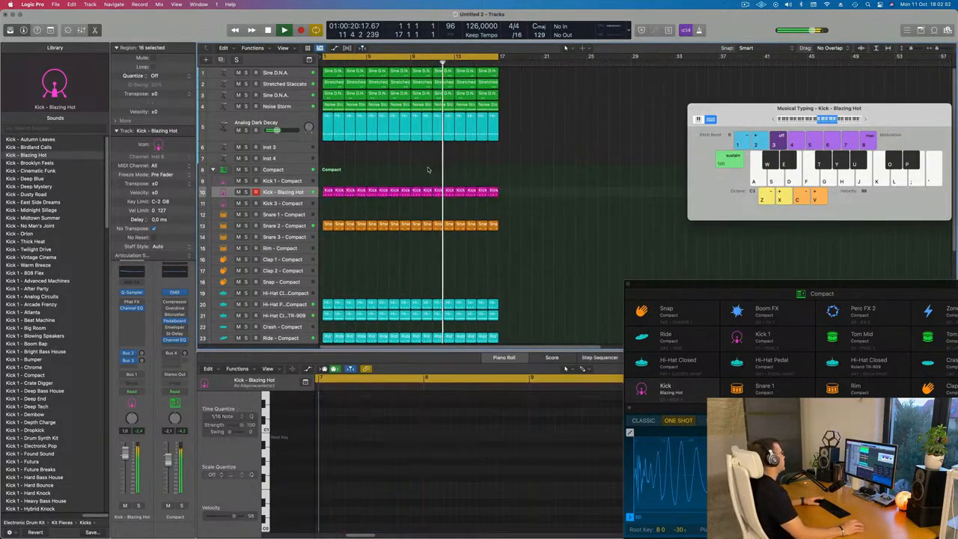
key(Return)
key(space)
click(245, 129)
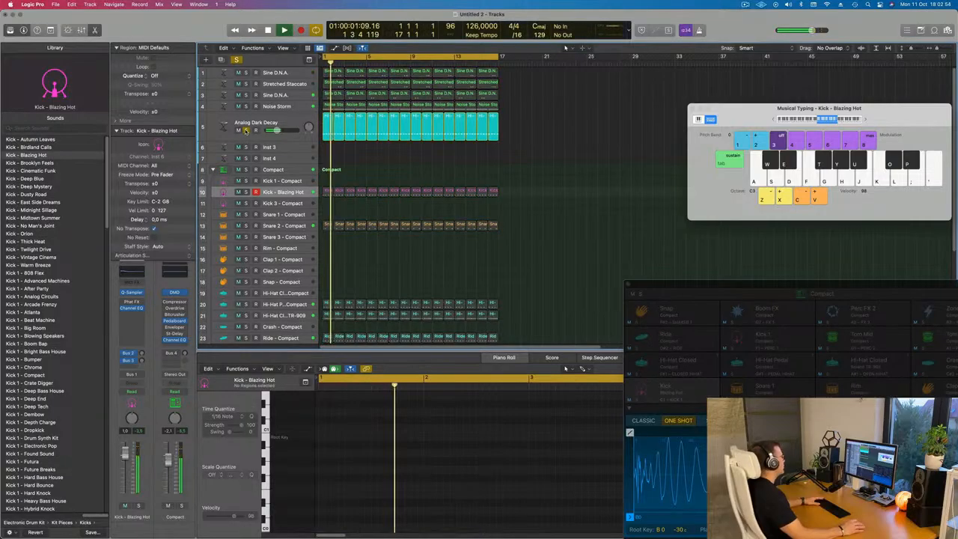
click(245, 129)
click(275, 123)
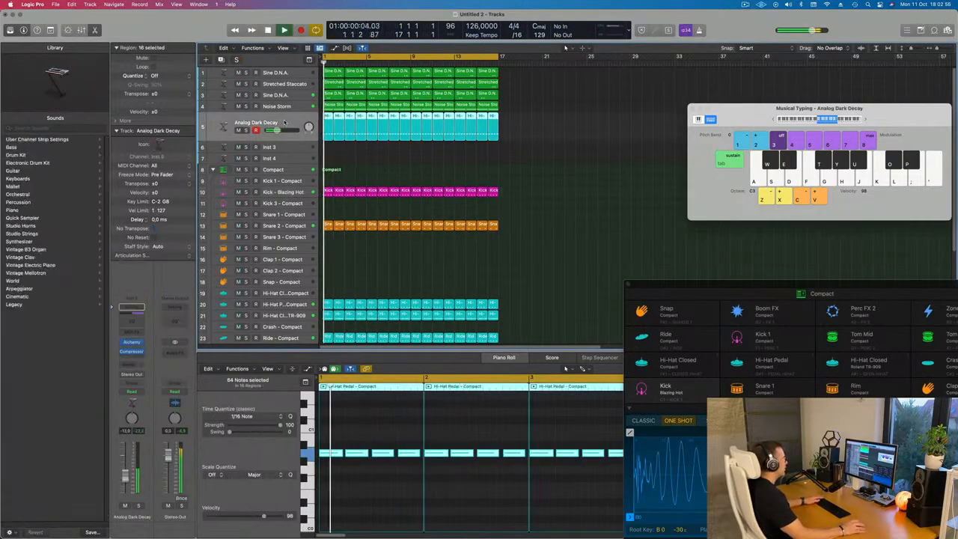
click(406, 161)
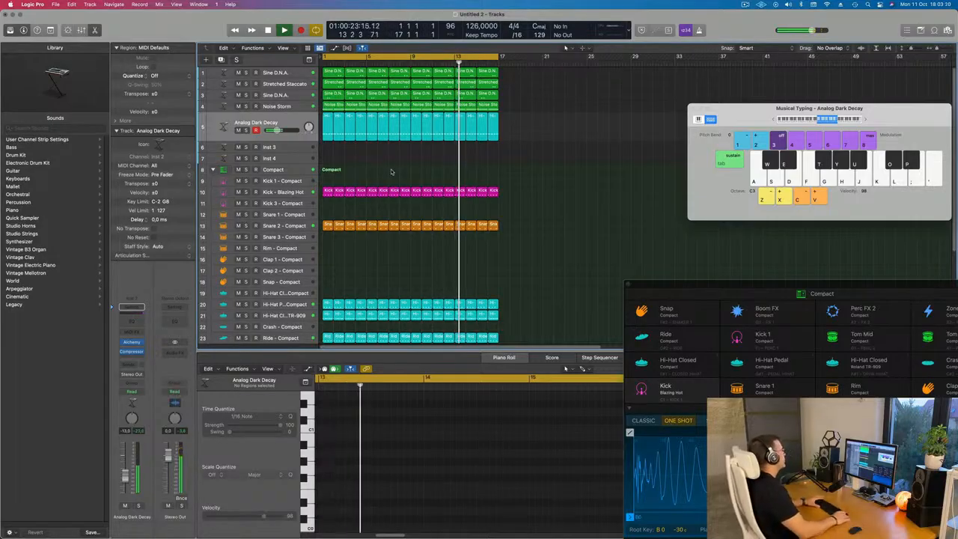
Restart playback and select the Hi-Hat Pedal track of the Compact kit.
key(Return)
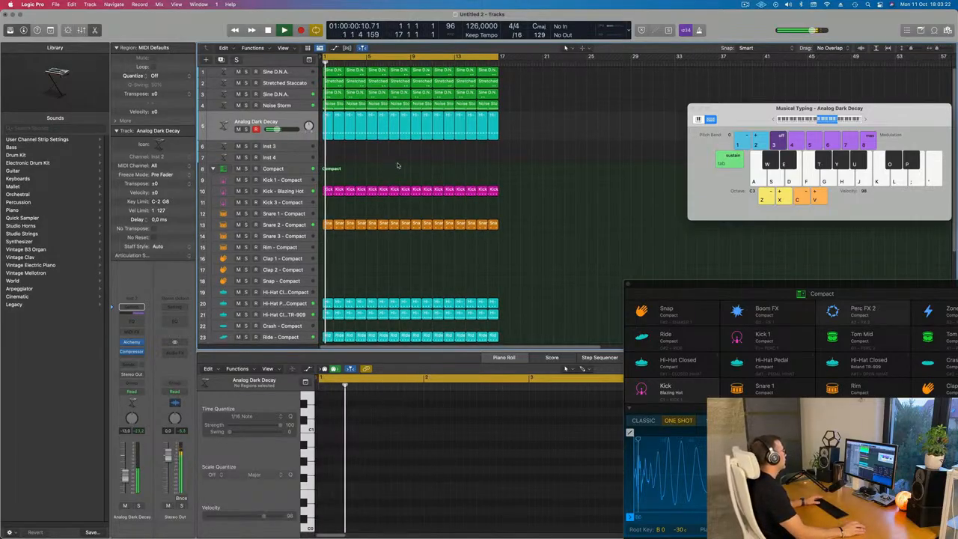
scroll(359, 246, down, 1)
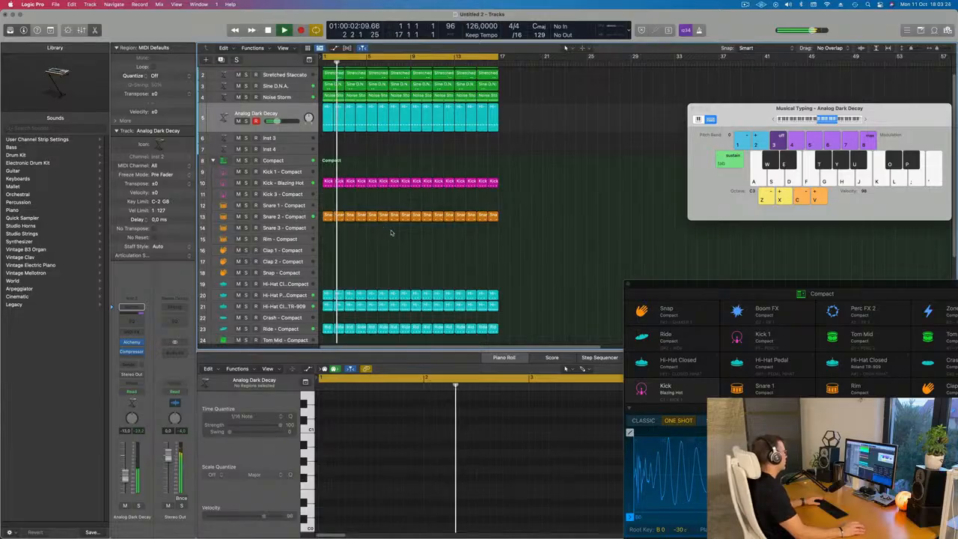
click(301, 294)
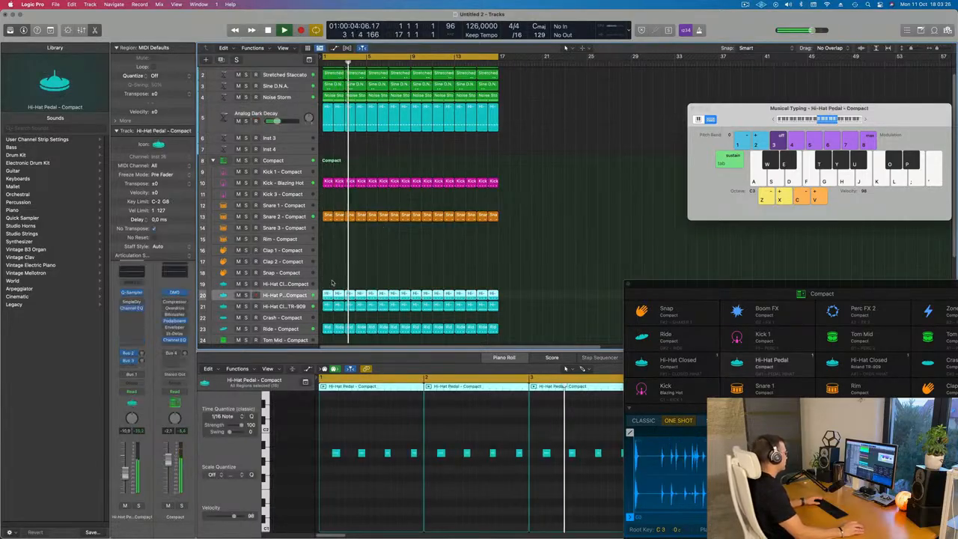
Audition the Hi-Hat Pedal track soloed and in the full mix, and select the Analog Dark Decay track.
click(139, 506)
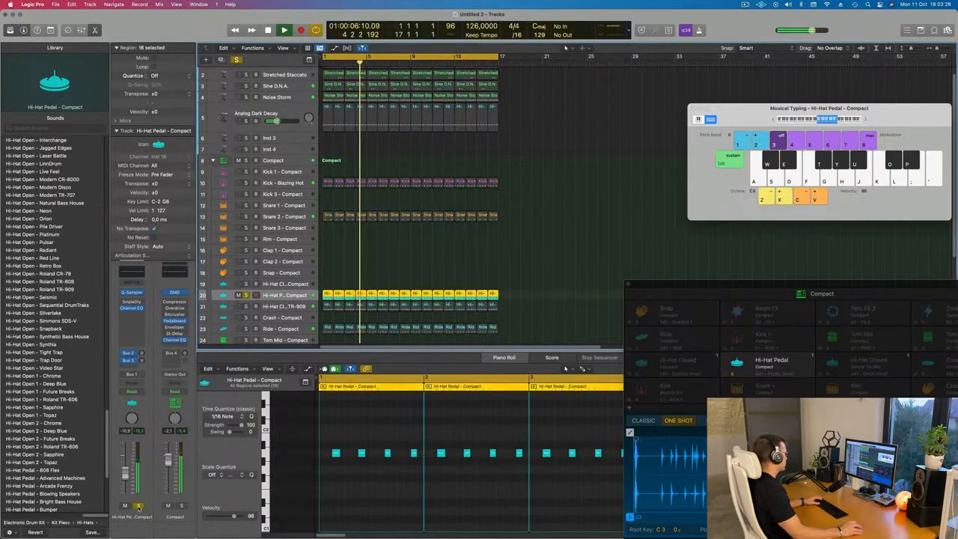
click(140, 506)
scroll(570, 197, up, 1)
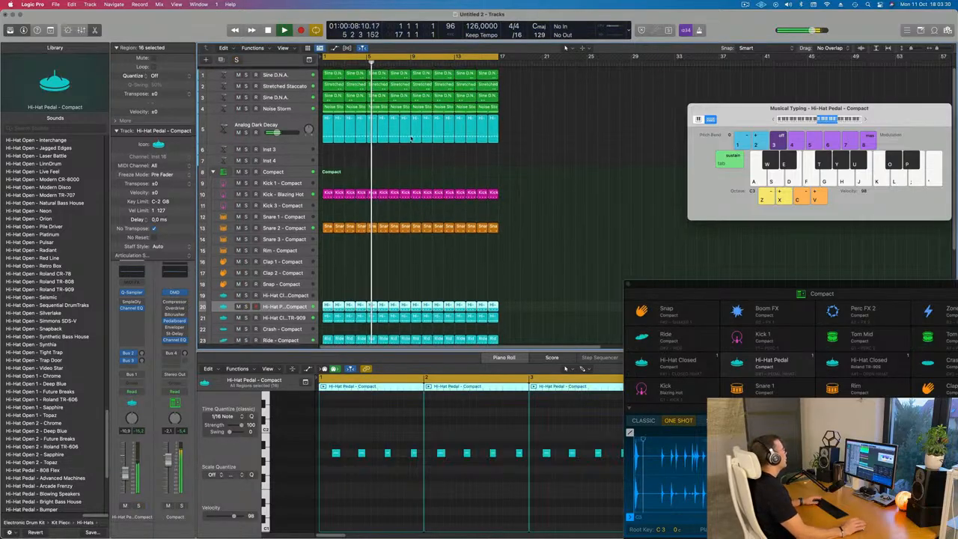
key(Return)
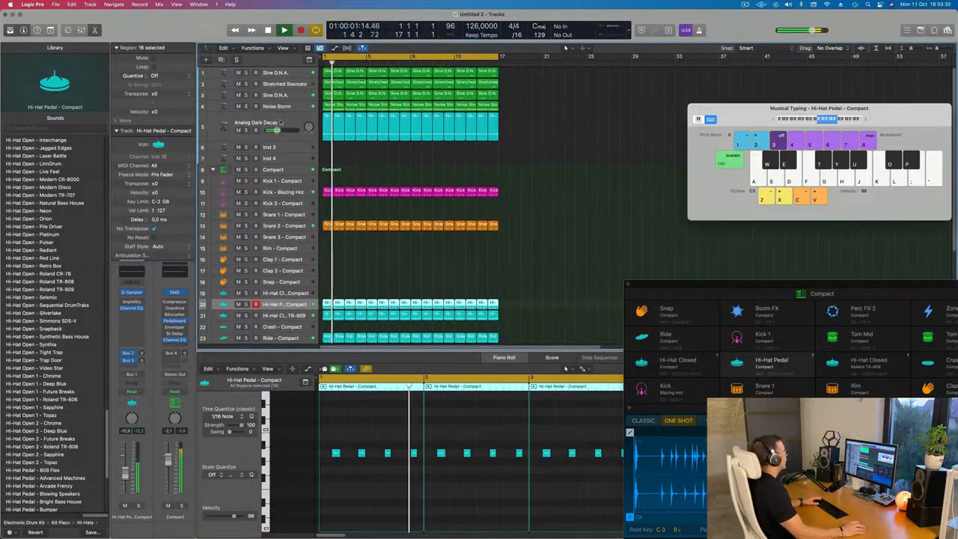
click(281, 122)
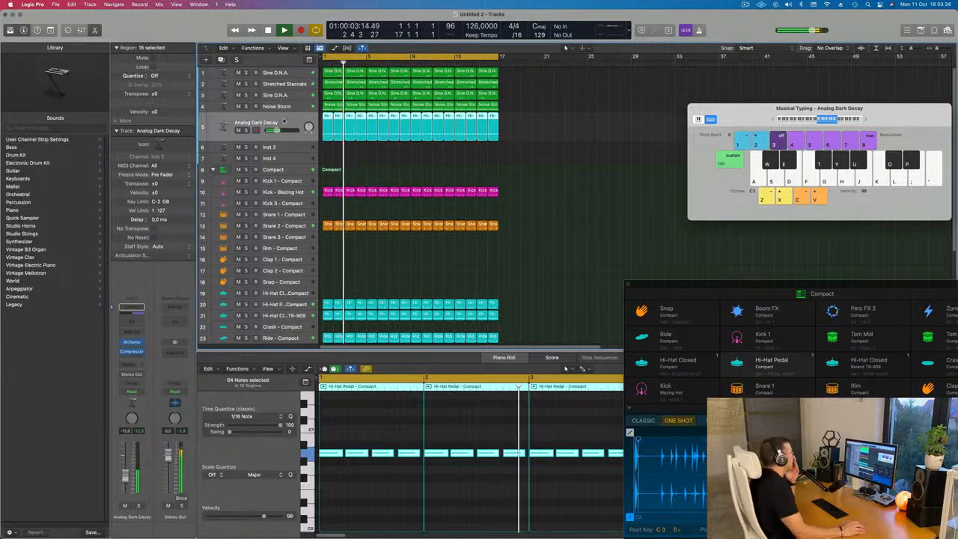
scroll(324, 170, down, 5)
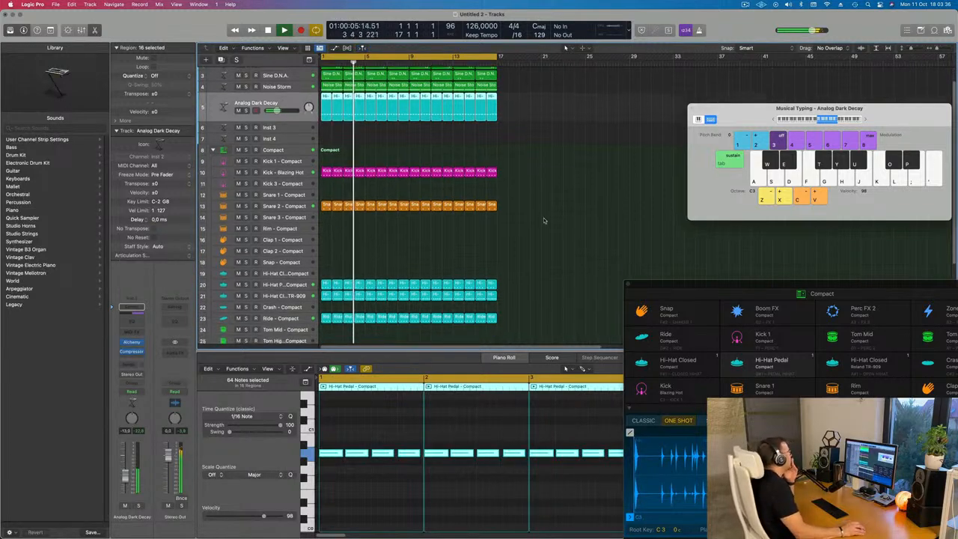
Copy a Snare 2 region to bar 1 of the Clap 1 track, keeping bar 1 of the Snare 2 track filled.
drag(325, 169, 327, 203)
key(Return)
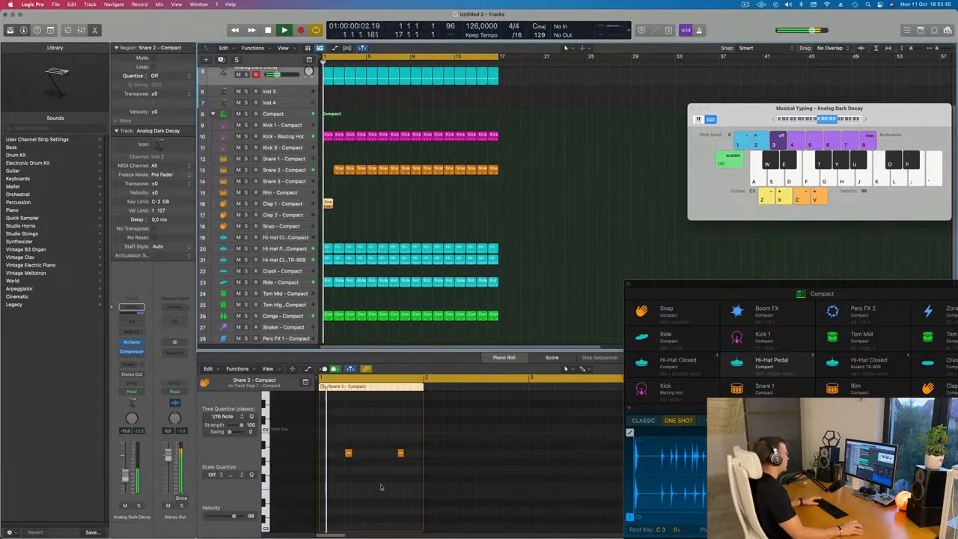
drag(331, 442, 419, 471)
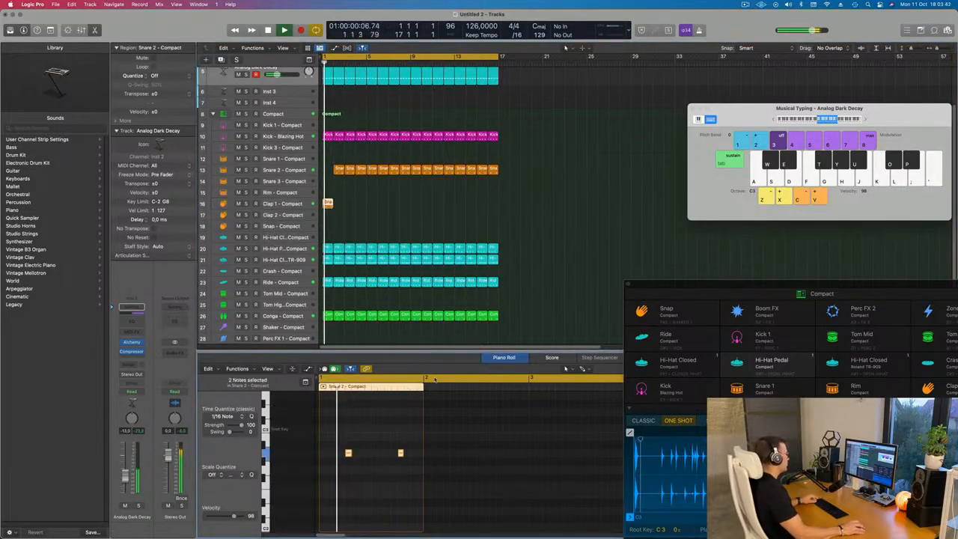
drag(338, 169, 327, 204)
click(353, 204)
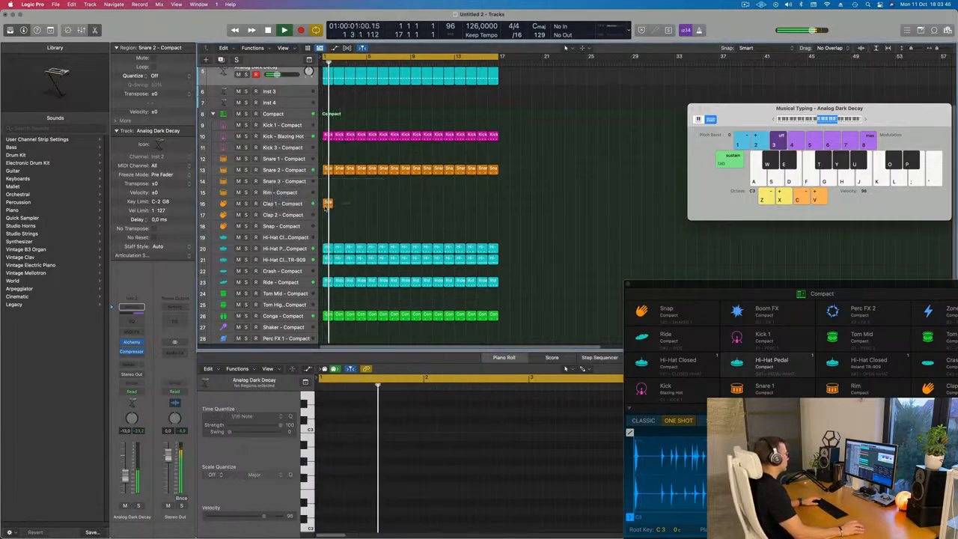
Reduce the copied Clap 1 region to a single hit on beat 1, deleting the note on beat 3.
click(327, 203)
key(space)
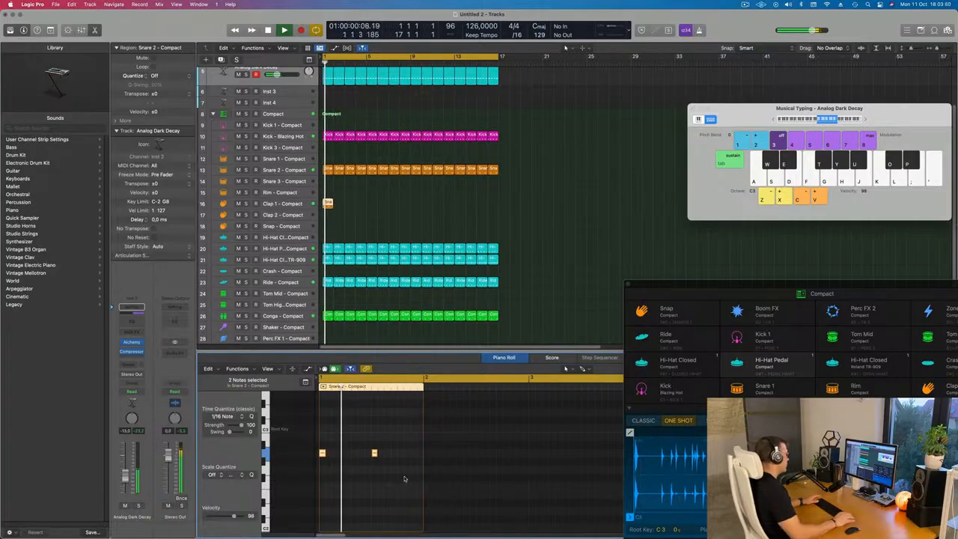
drag(380, 438, 362, 481)
key(space)
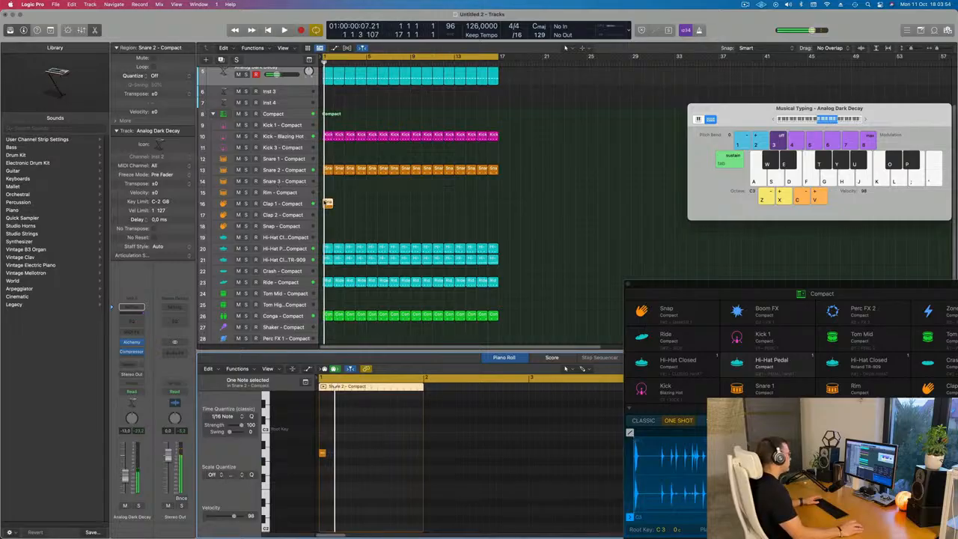
Move the single-hit region to the Clap 2 track and repeat it to fill all 16 bars.
mouse_move(327, 207)
mouse_down()
mouse_move(336, 220)
mouse_move(325, 220)
mouse_up()
key(space)
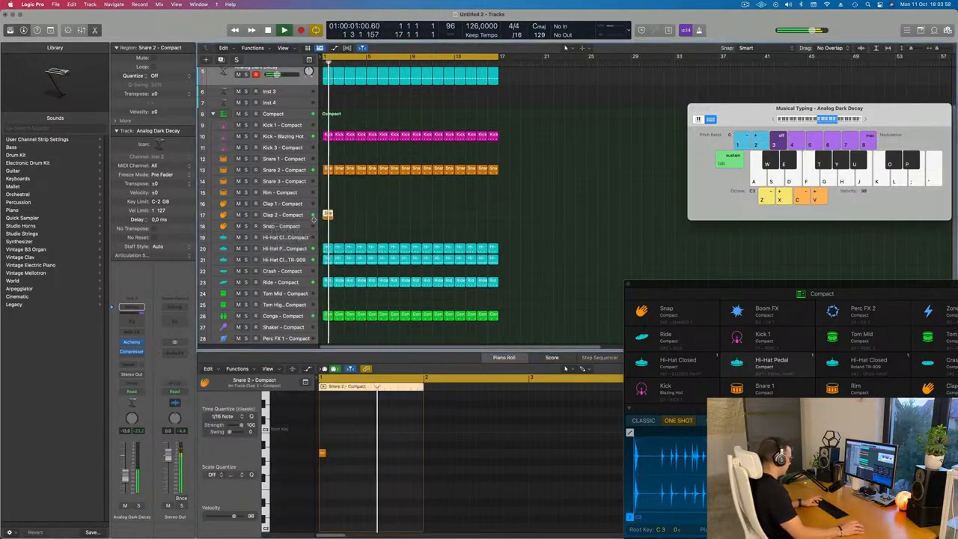
key(super+r)
key(super+r)
key(super+r)
key(super+r)
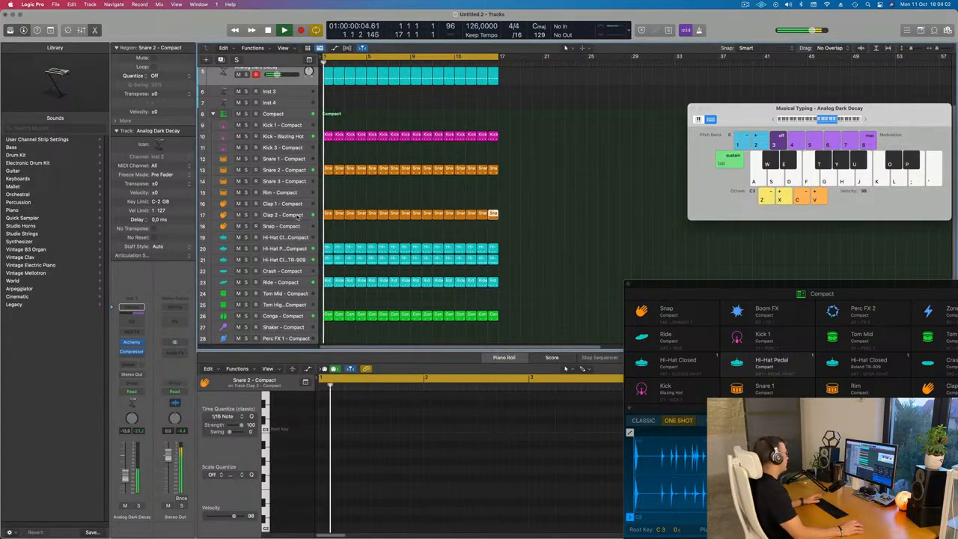
Load the Clap 1 - Bumper sound on the Clap 2 track and play the loop.
click(297, 215)
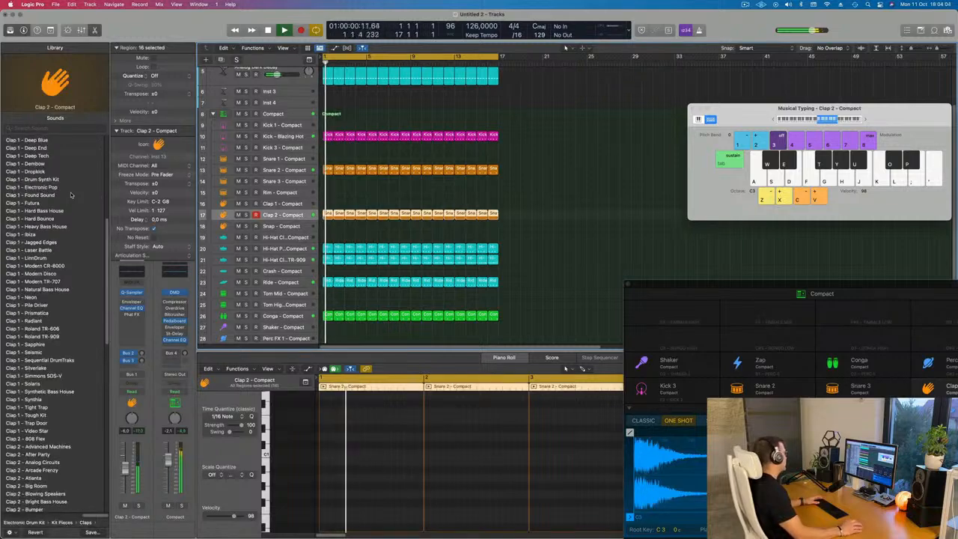
key(space)
scroll(45, 191, up, 5)
click(26, 187)
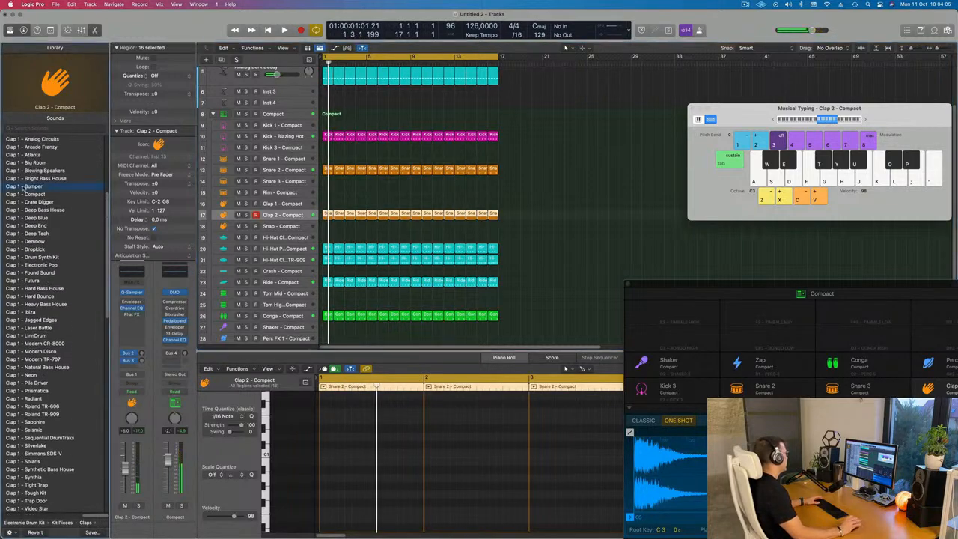
key(space)
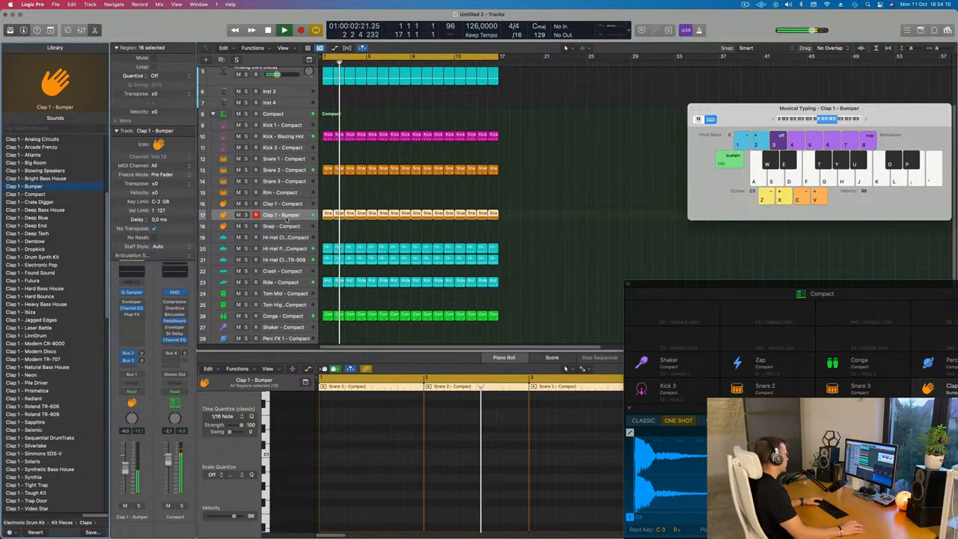
Try all the Clap 1 - Bumper notes an octave higher, return them to their original pitch and restart playback.
scroll(409, 477, up, 3)
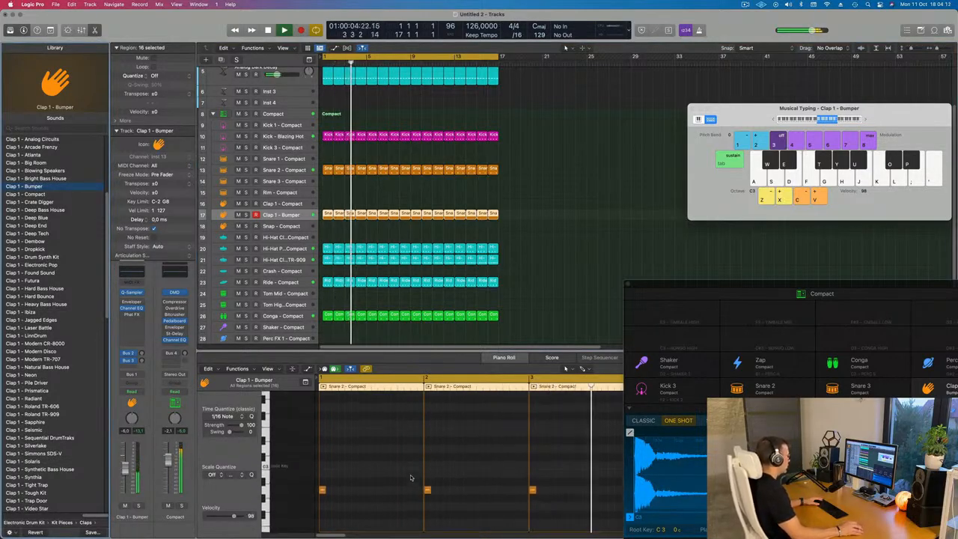
click(374, 475)
key(super+a)
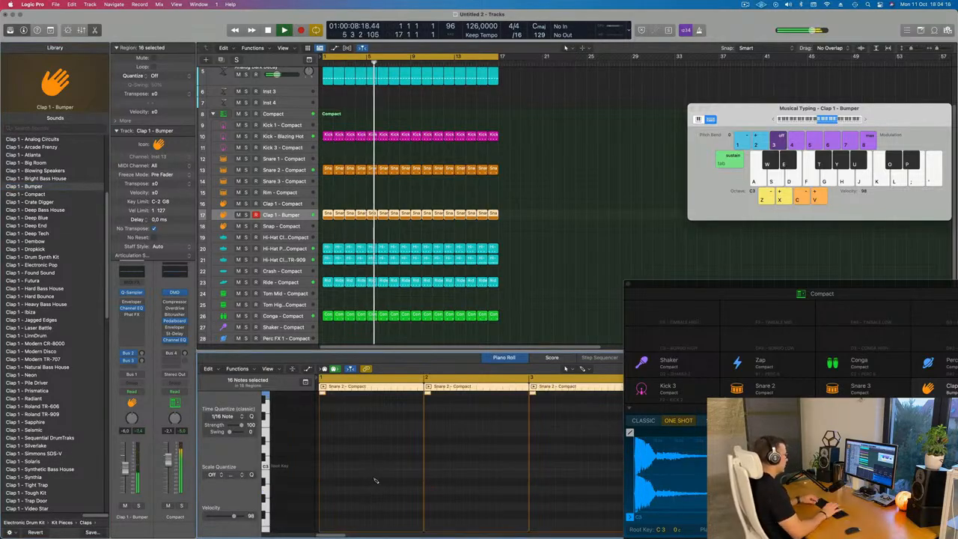
key(alt+shift+Down)
key(Return)
key(Return)
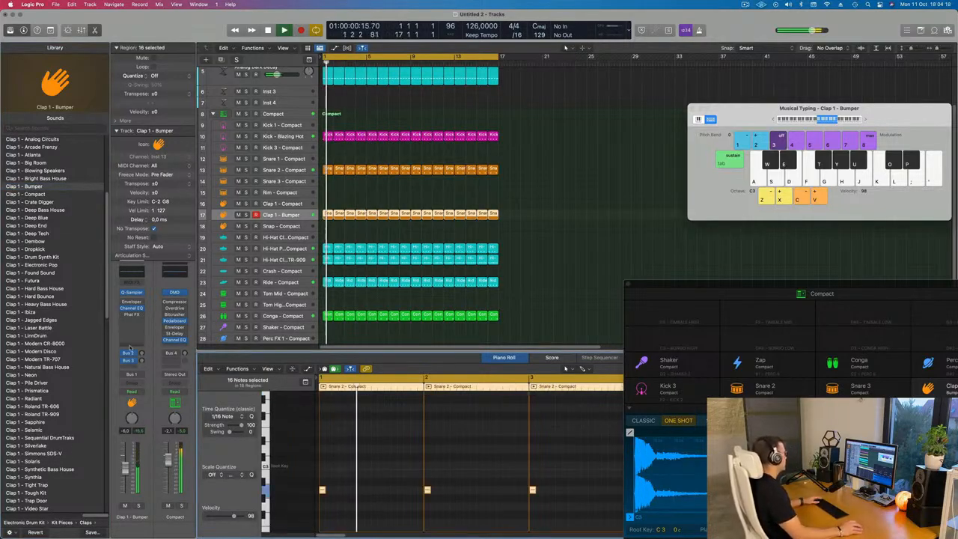
Raise the reverb send level of the Clap 1 - Bumper track and deselect its regions.
drag(141, 360, 142, 354)
scroll(449, 187, up, 4)
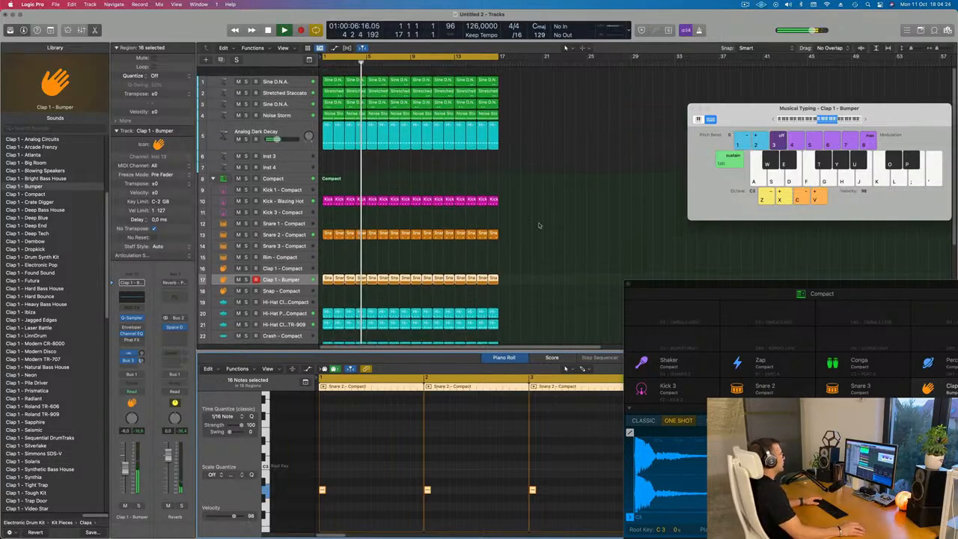
click(549, 159)
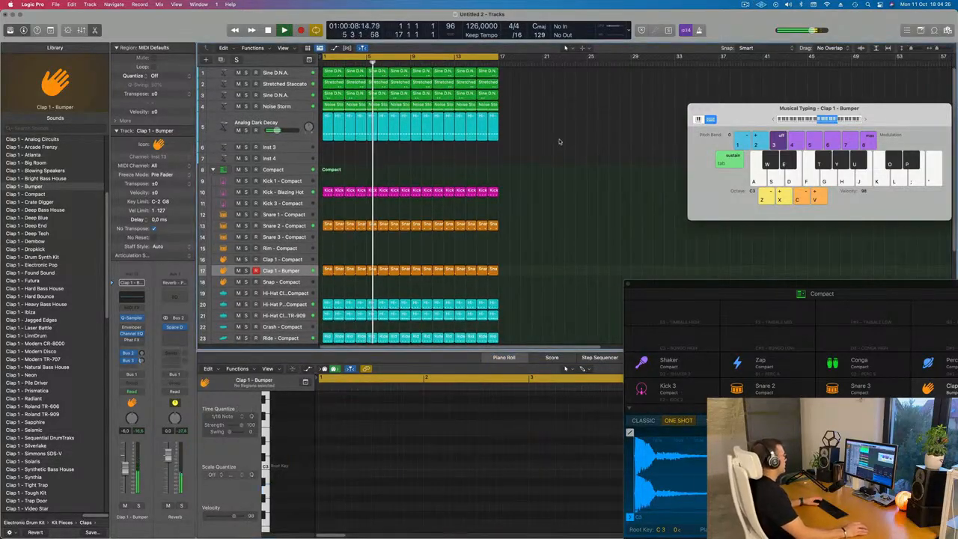
Duplicate the Noise Storm track with its settings and copy its first region onto the new track.
click(288, 106)
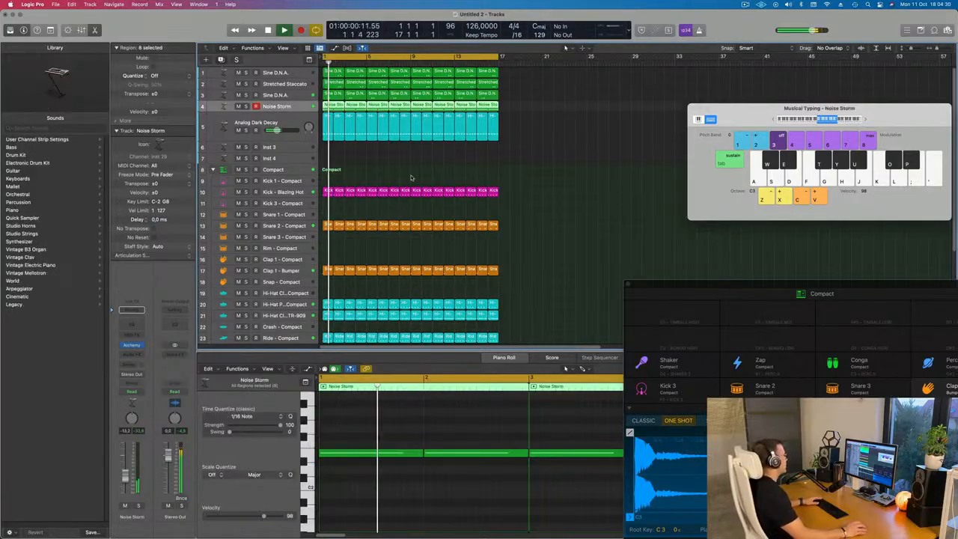
key(super+d)
click(331, 106)
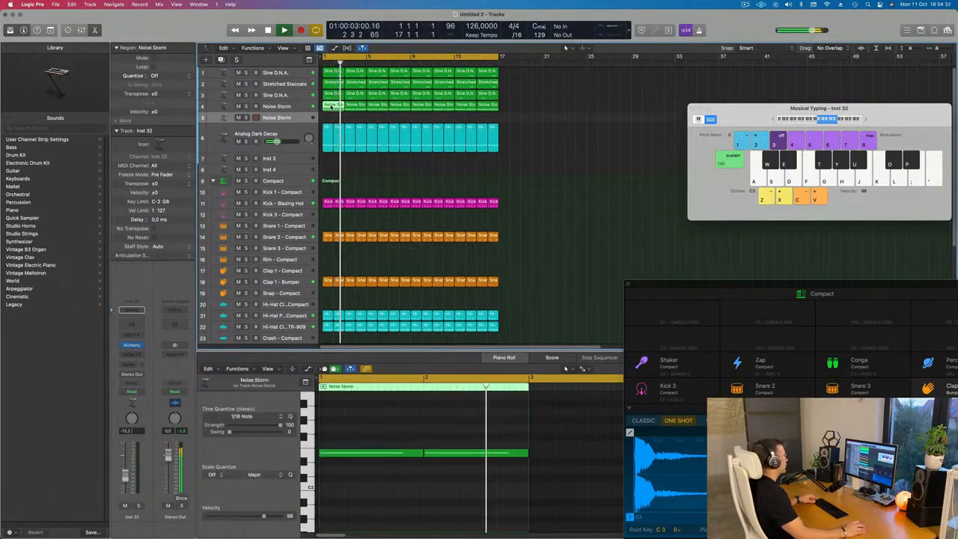
drag(332, 105, 332, 117)
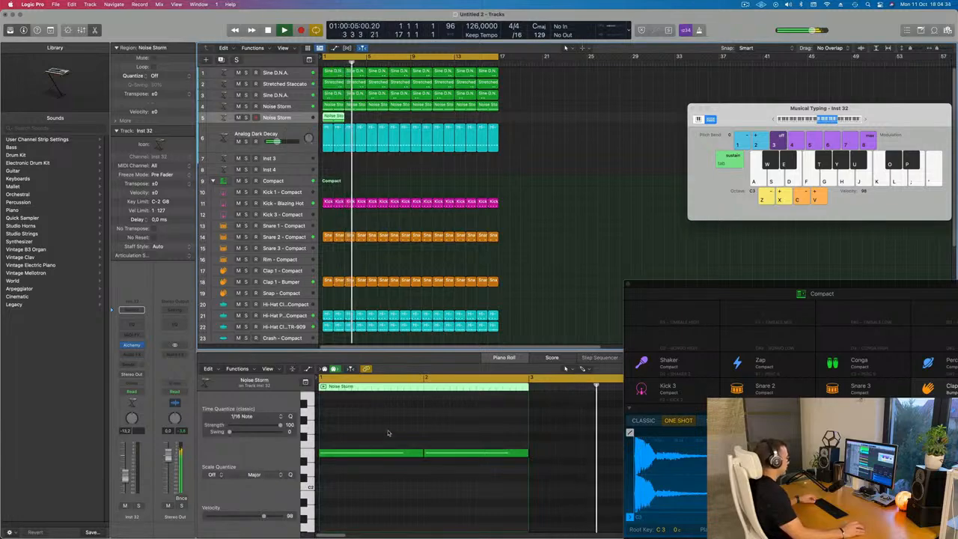
Shorten the new Noise Storm region's notes and copy them at eighth-note intervals across both bars.
drag(395, 427, 476, 477)
drag(528, 453, 436, 462)
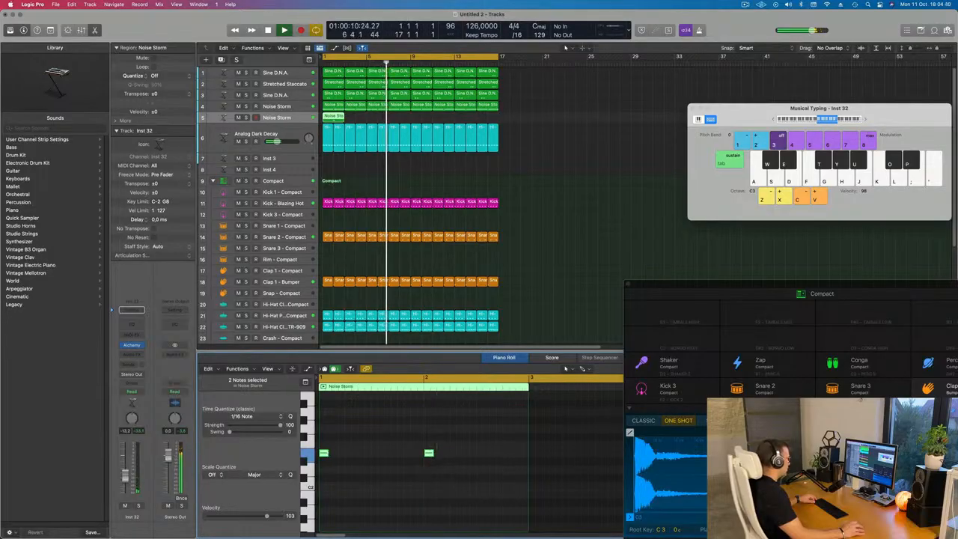
drag(324, 453, 412, 431)
key(Return)
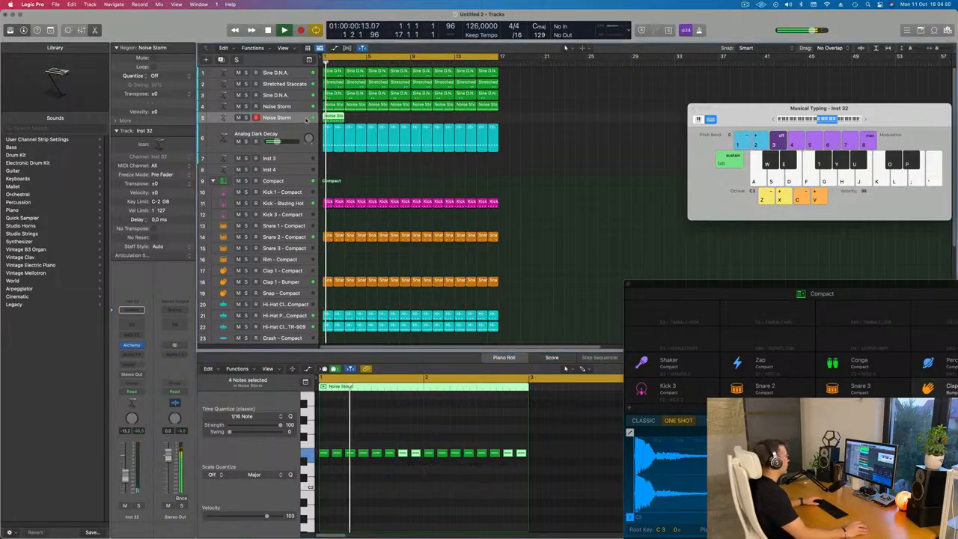
Repeat the two-bar eighth-note region seven times to fill the 16-bar loop, and restart playback.
click(360, 120)
click(333, 118)
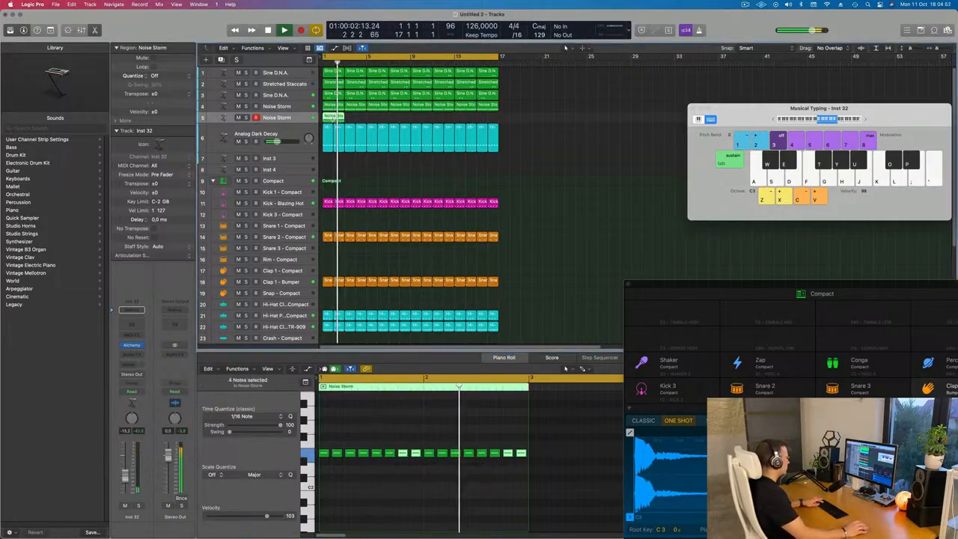
key(super+r)
key(super+r)
key(super+r)
key(super+r)
key(super+r)
key(super+r)
key(super+r)
key(Return)
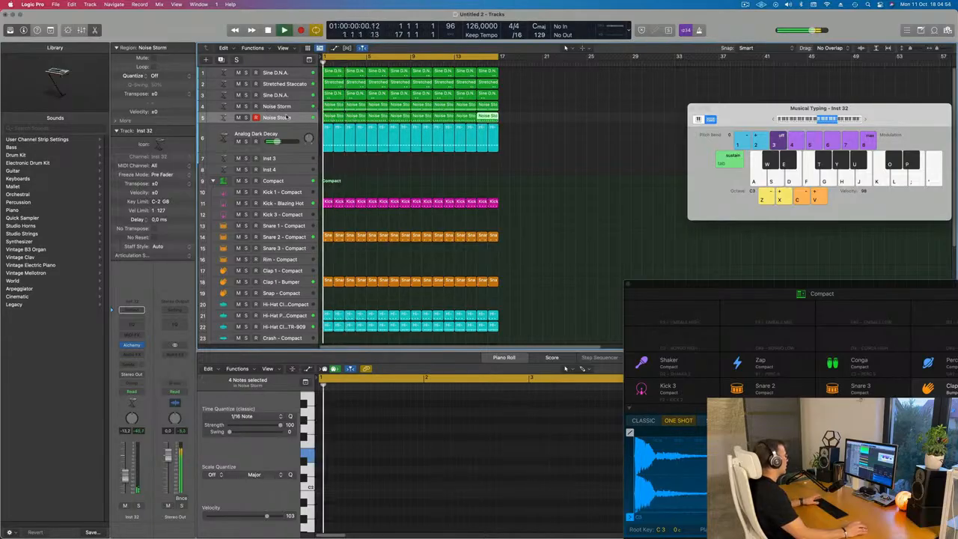
In the duplicated track's Alchemy, search for "acid" across all categories and load the Minimal Acid Patterns preset.
click(295, 117)
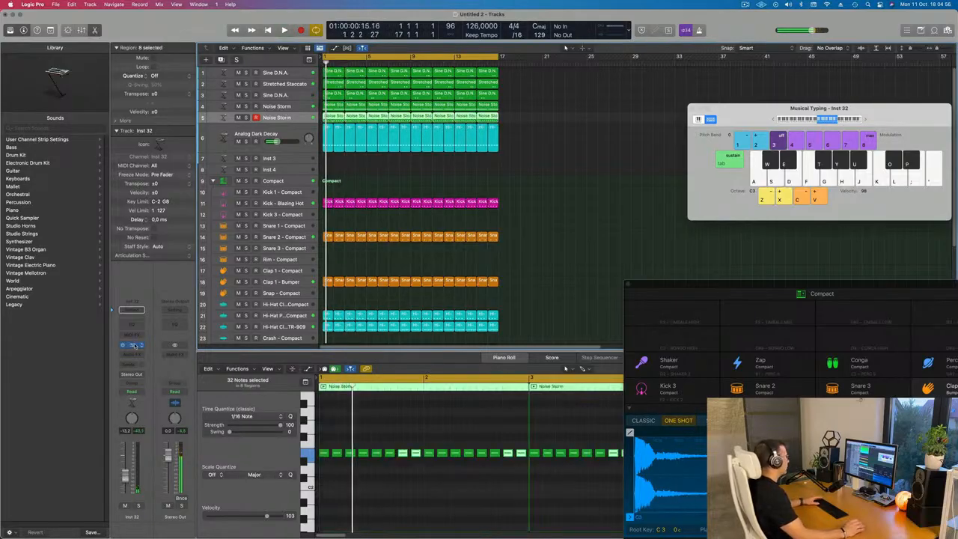
click(133, 345)
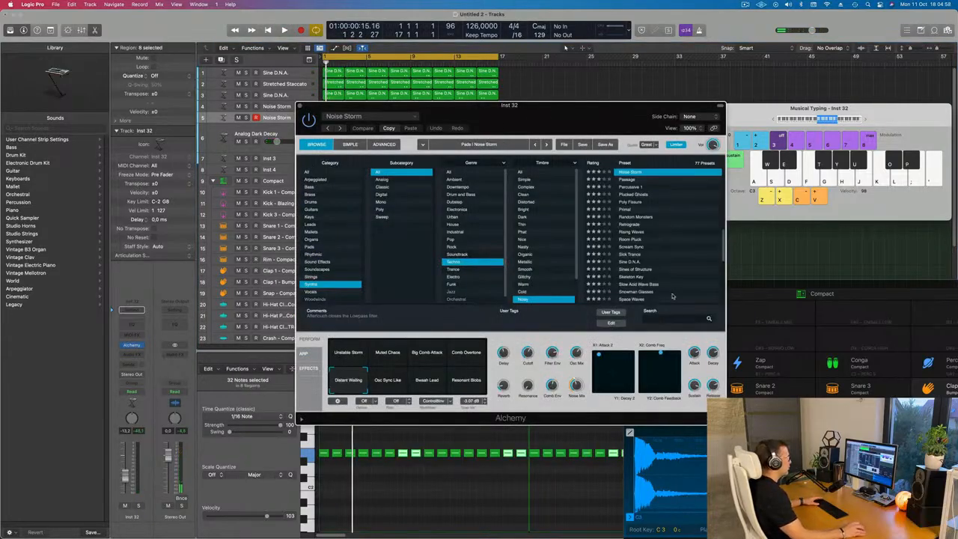
text(ac)
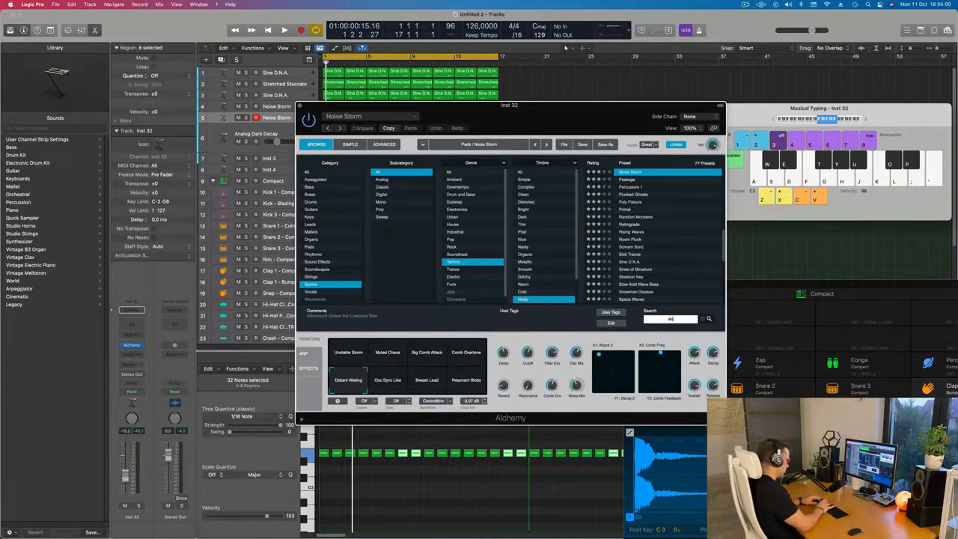
text(id)
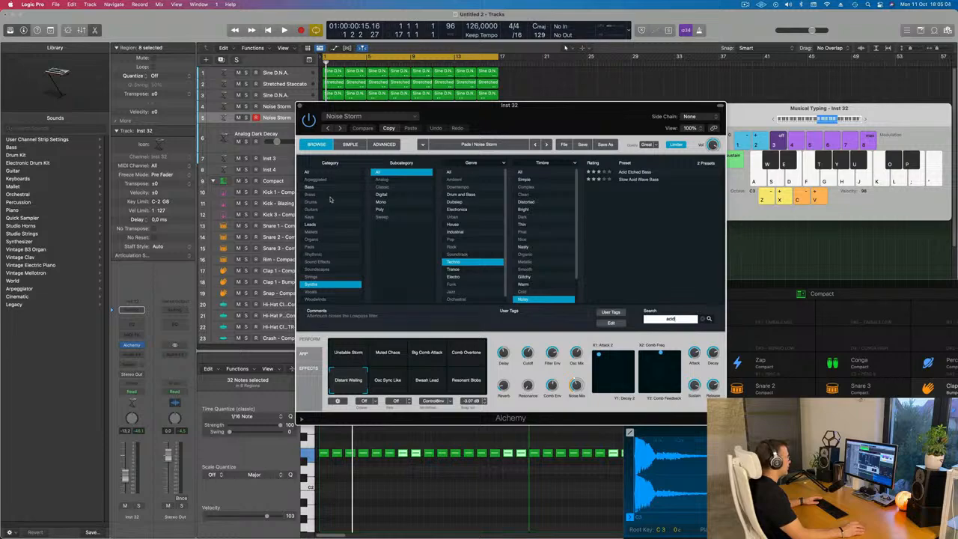
click(313, 174)
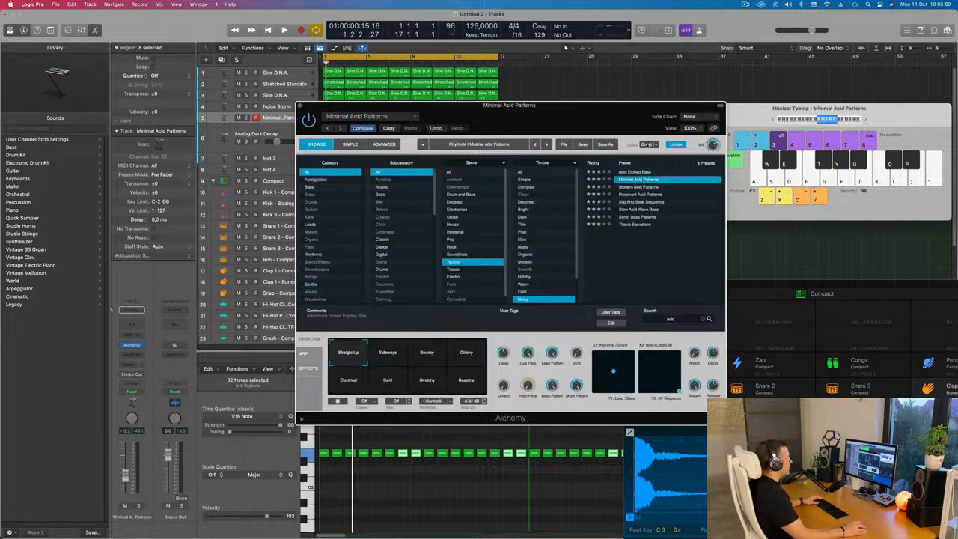
Play the loop with Alchemy's Sideways performance snapshot and lower the Minimal Acid Patterns track's volume to -16.4 dB.
drag(726, 155, 754, 131)
key(space)
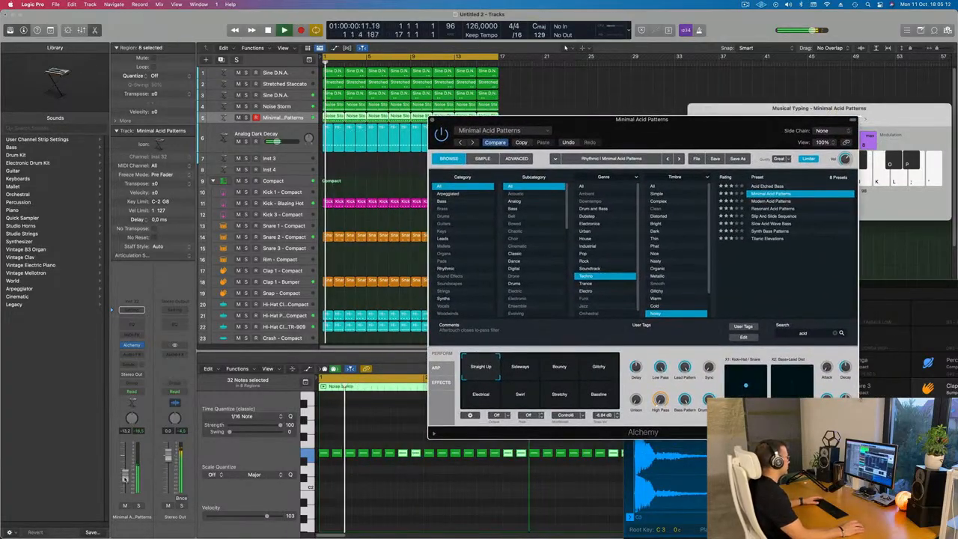
click(519, 371)
drag(691, 134, 706, 107)
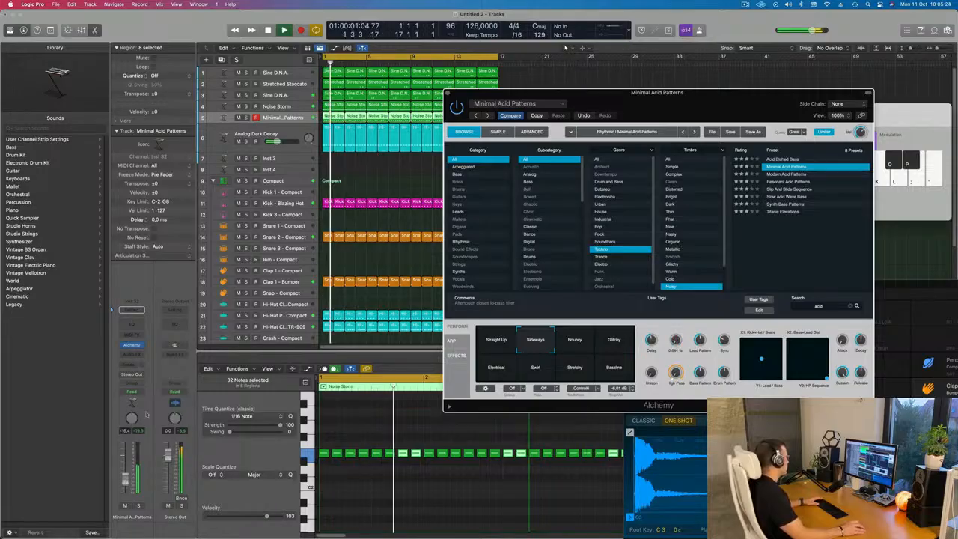
Add a send from the Minimal Acid Patterns track to the Delay on Bus 3 and raise its send level.
click(131, 309)
mouse_move(130, 377)
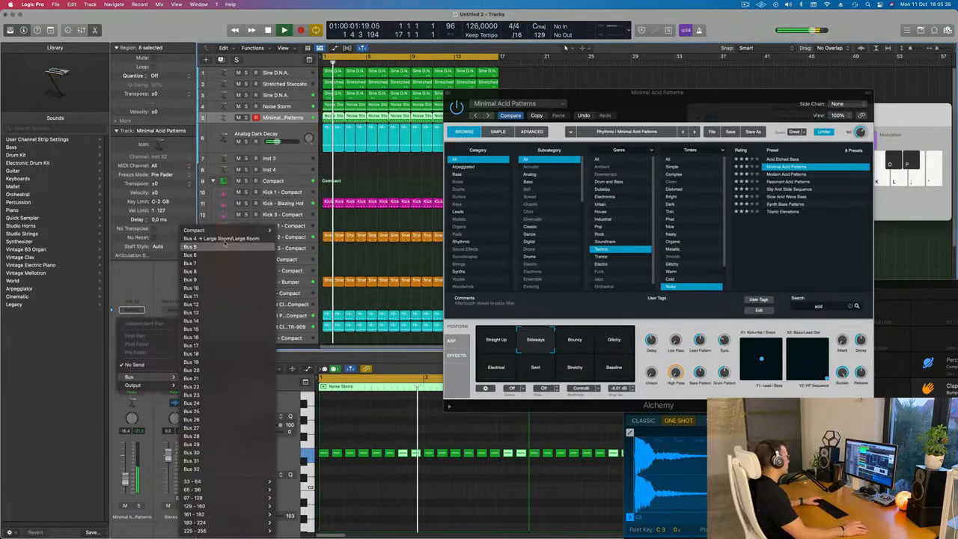
mouse_move(254, 231)
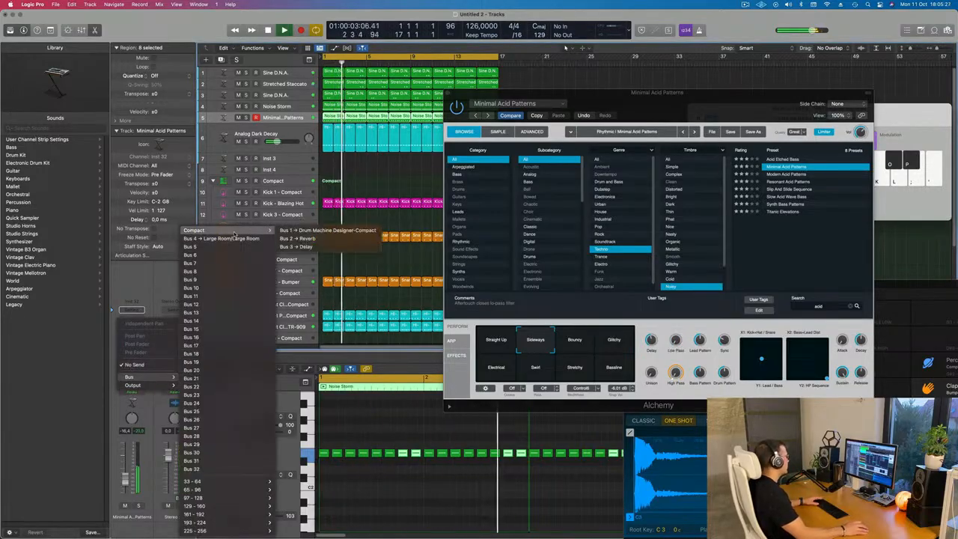
click(296, 246)
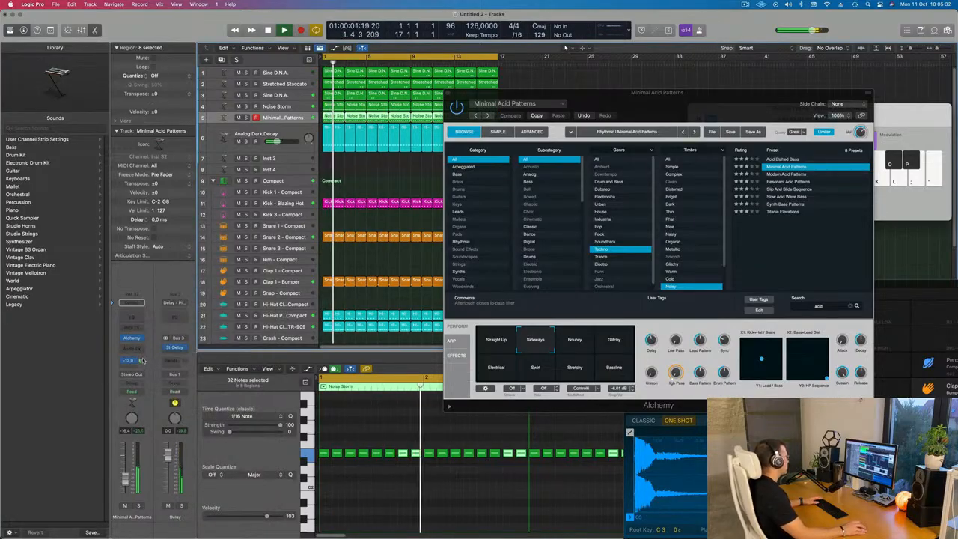
Audition the Bouncy, Glitchy, Bassline, Stretchy, Electrical and Swirl snapshots of Minimal Acid Patterns, raising the track's volume to -13.4 dB.
drag(725, 109, 688, 99)
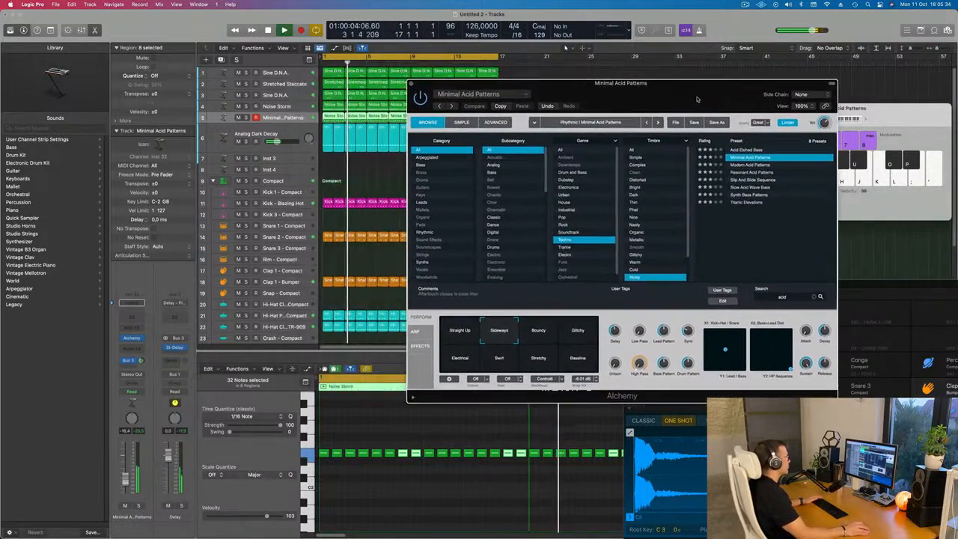
click(538, 331)
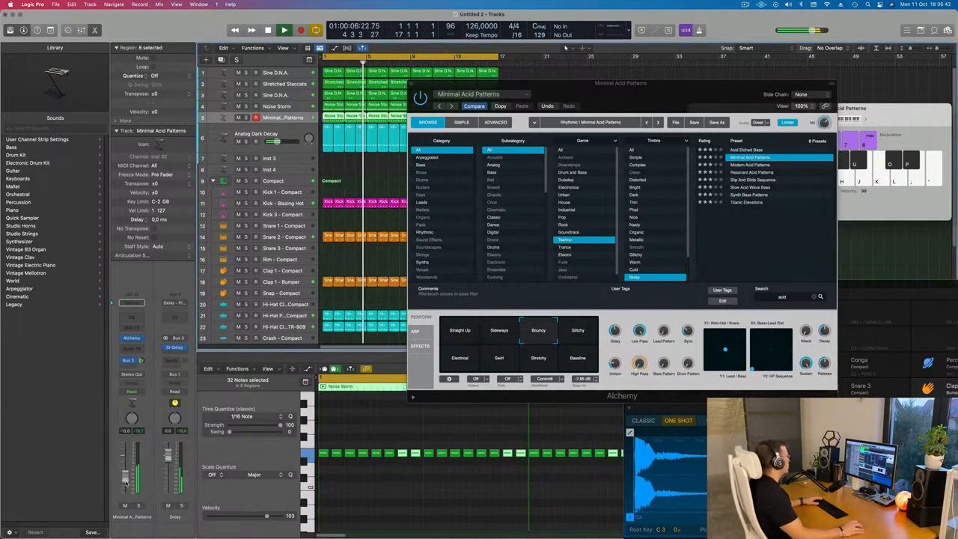
click(580, 333)
click(577, 363)
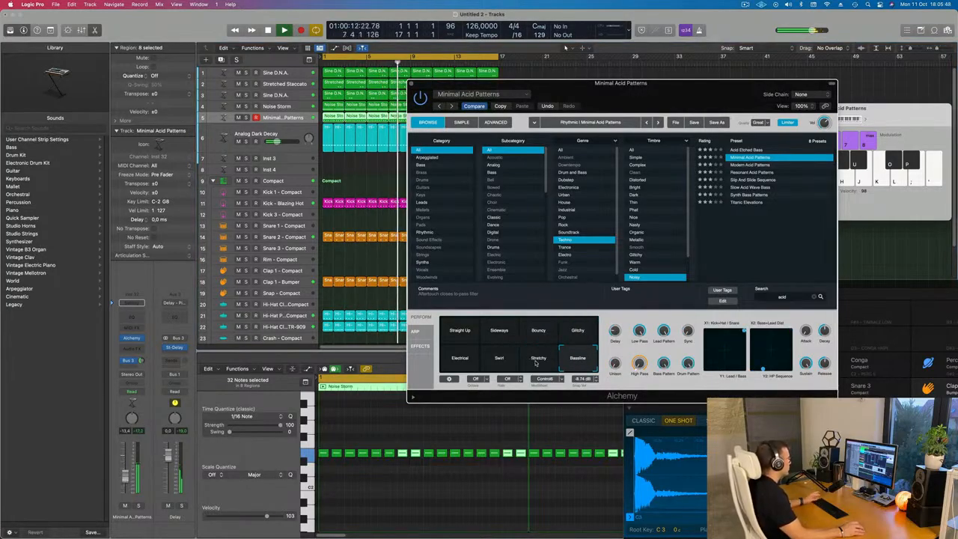
click(536, 360)
click(495, 363)
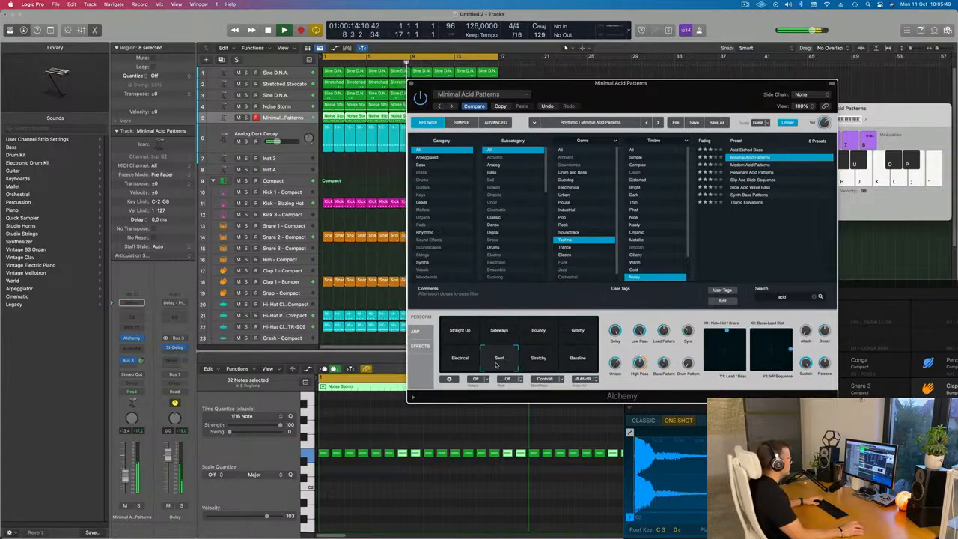
click(459, 363)
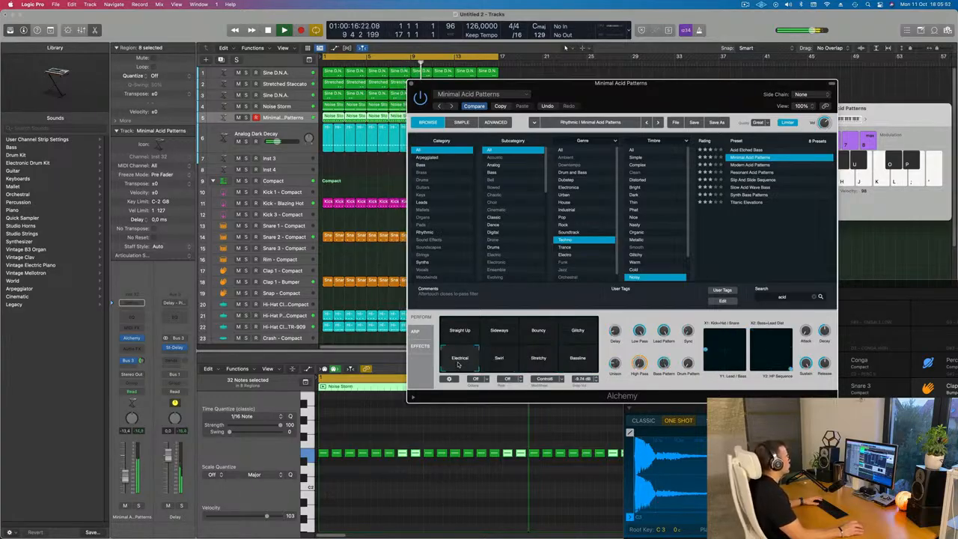
click(505, 361)
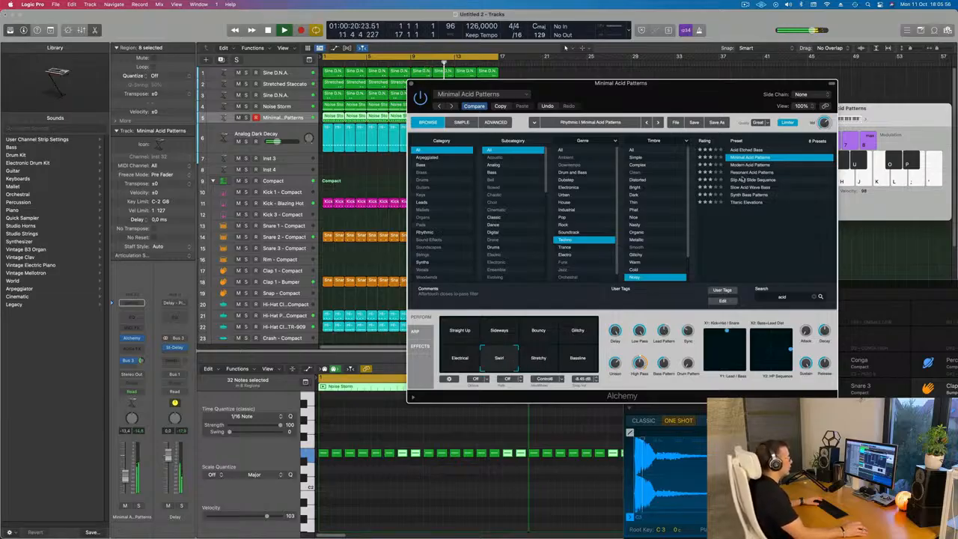
Try the Acid Etched Bass preset and audition the performance snapshots of Modern Acid Patterns from Amped through Thick Phased.
click(757, 149)
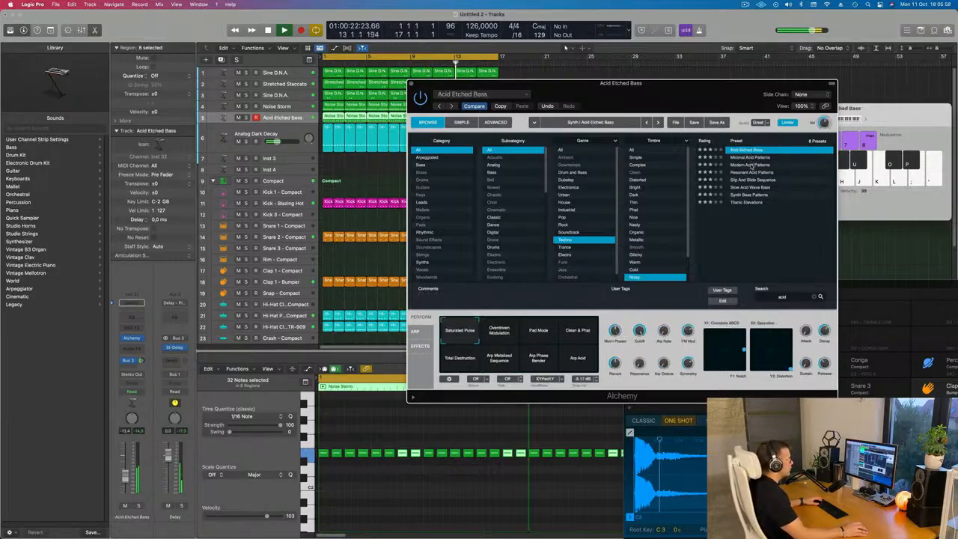
click(751, 166)
mouse_move(704, 87)
mouse_down()
mouse_move(683, 95)
mouse_move(711, 89)
mouse_up()
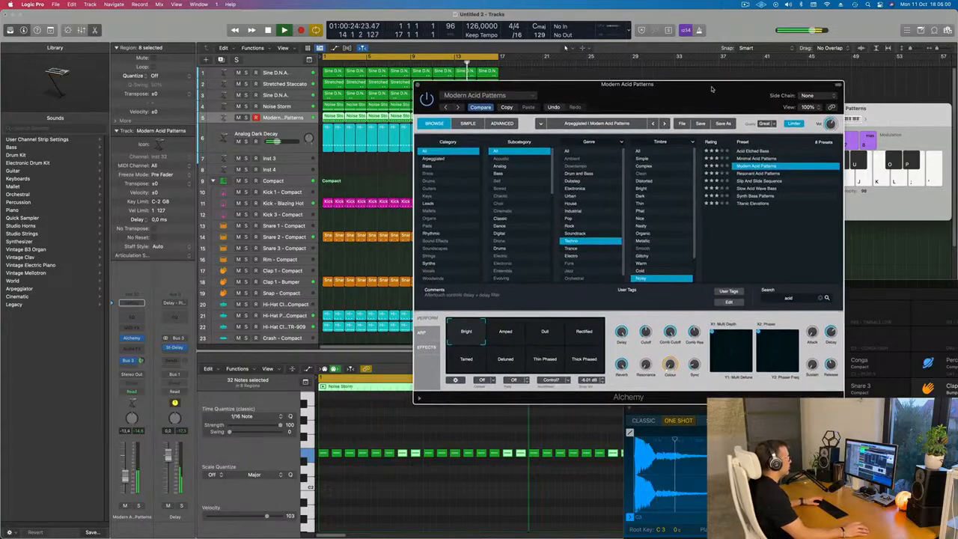
click(502, 341)
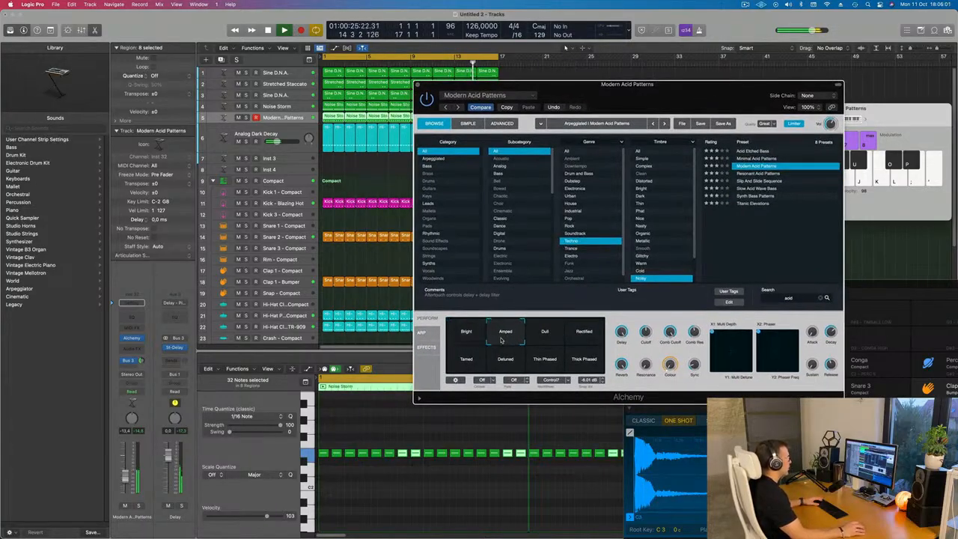
click(548, 341)
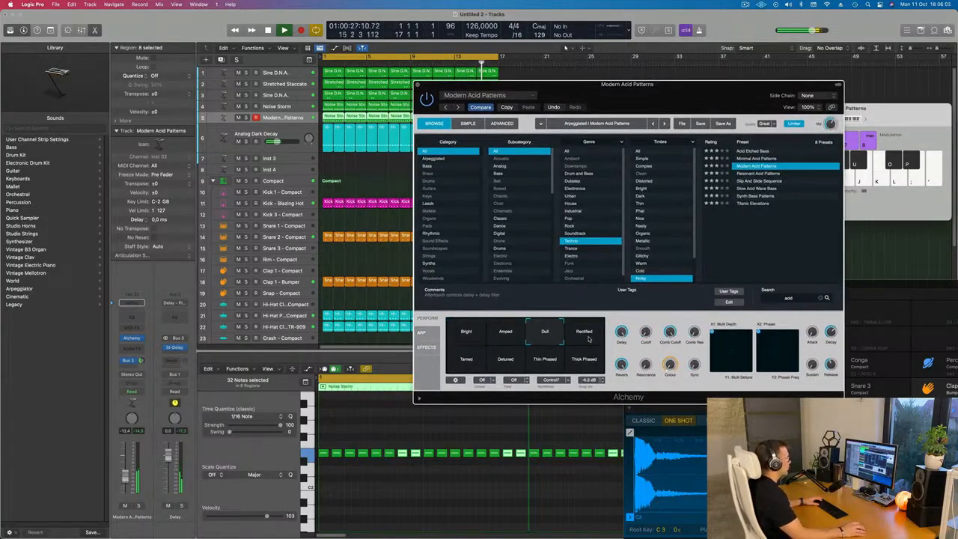
click(587, 340)
click(478, 357)
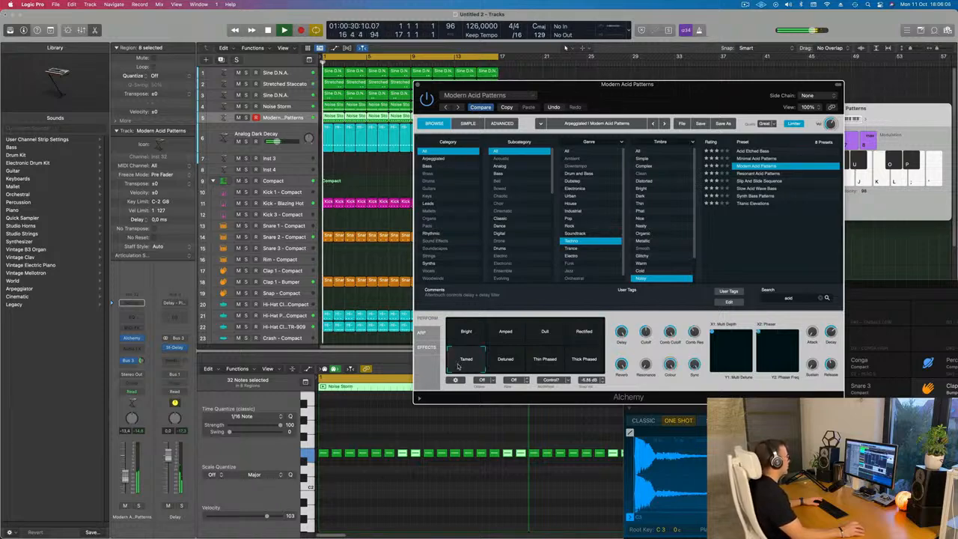
click(503, 361)
click(539, 367)
click(583, 360)
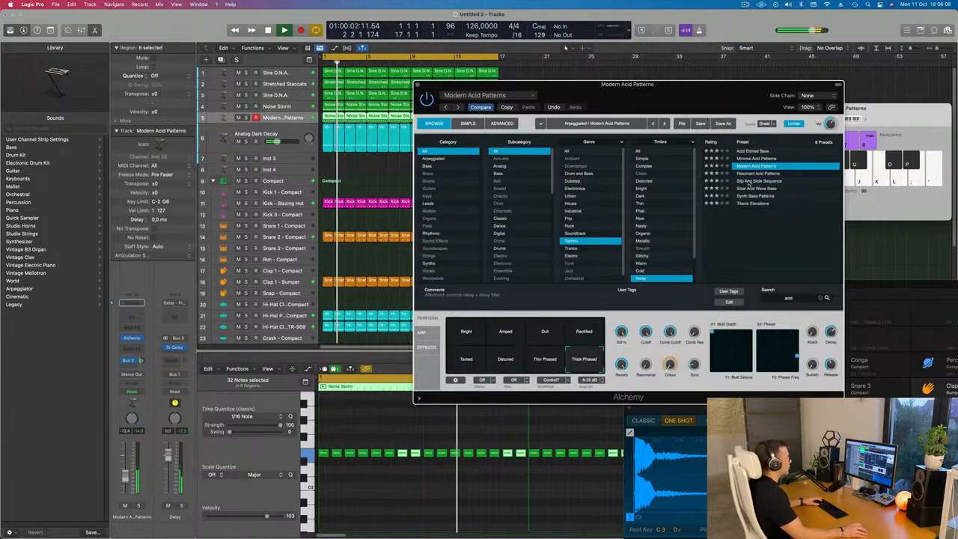
Audition the remaining acid presets, from Resonant Acid Patterns and Slip And Slide Sequence through Synth Bass Patterns and Titanic Elevations.
click(741, 173)
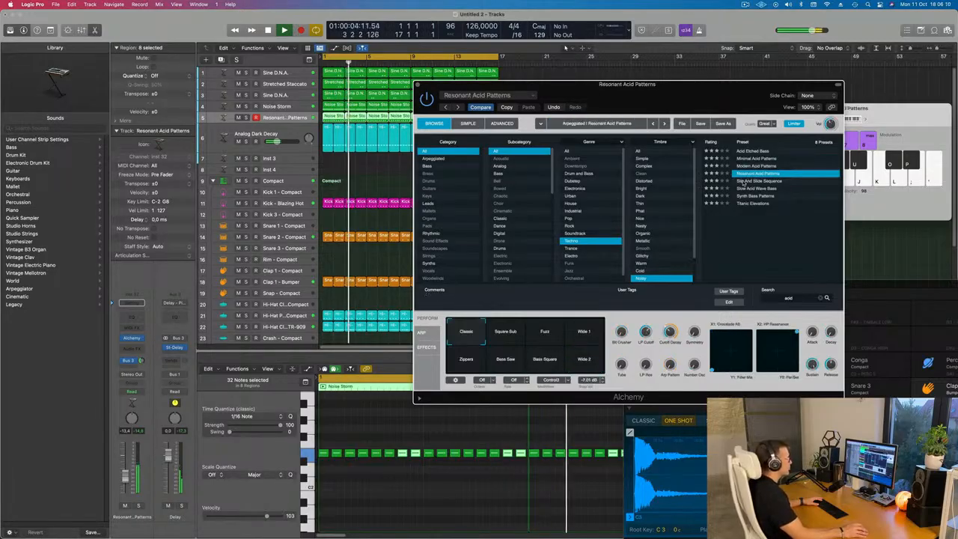
click(745, 181)
click(751, 188)
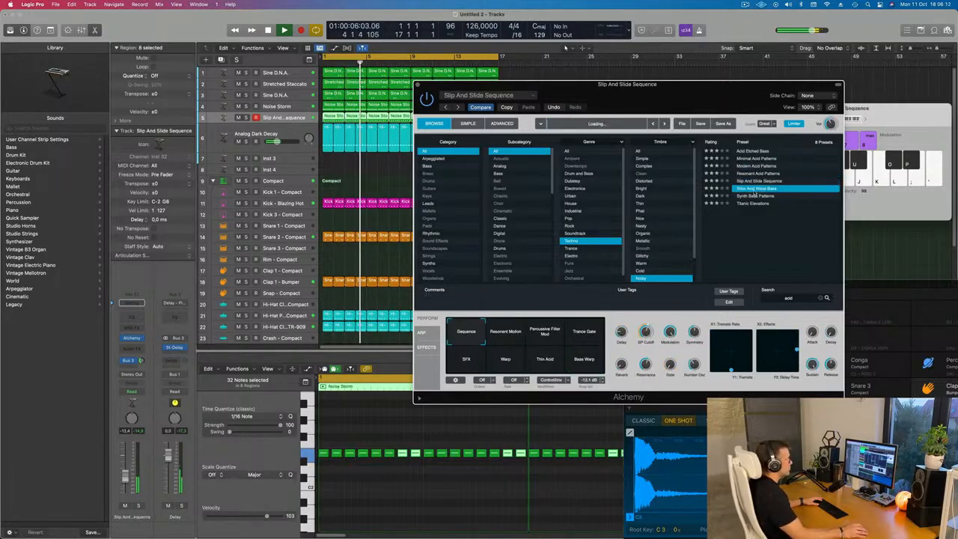
click(752, 196)
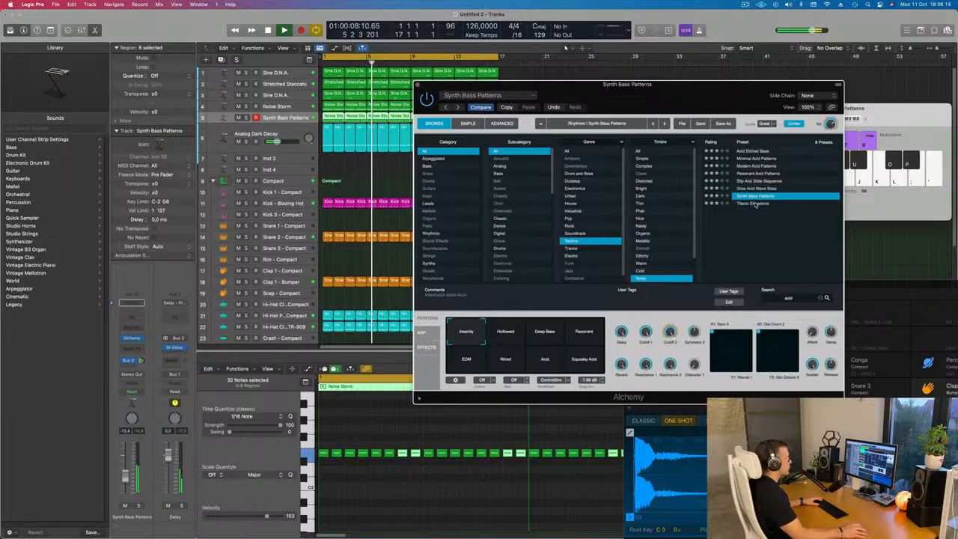
click(753, 204)
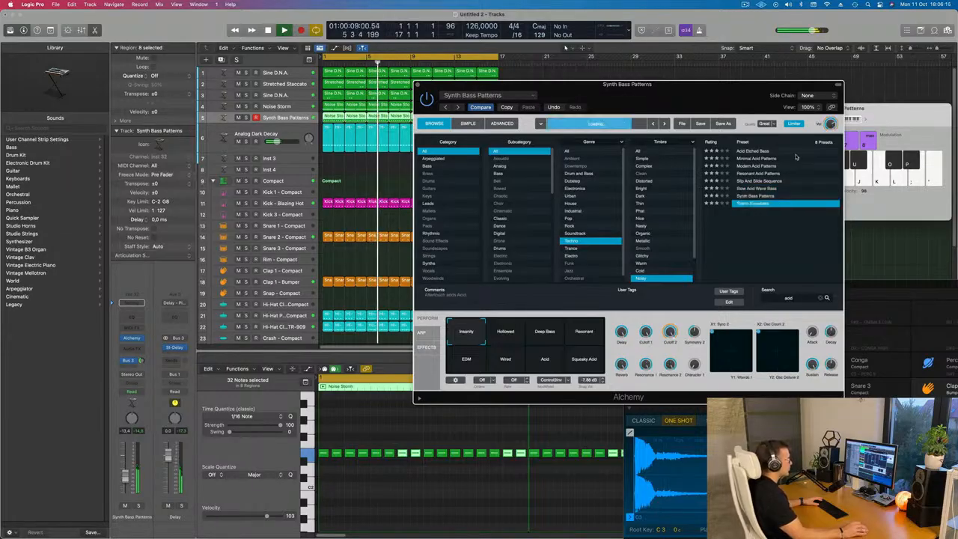
Reload the Minimal Acid Patterns preset, compare its Swirl, Stretchy, Bassline and Bouncy snapshots, and choose Glitchy.
click(754, 158)
click(506, 360)
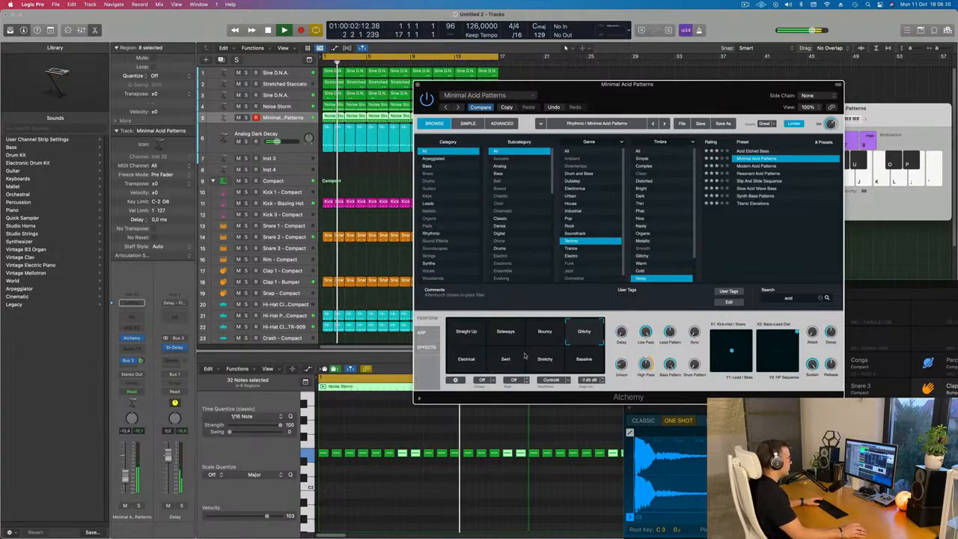
click(506, 358)
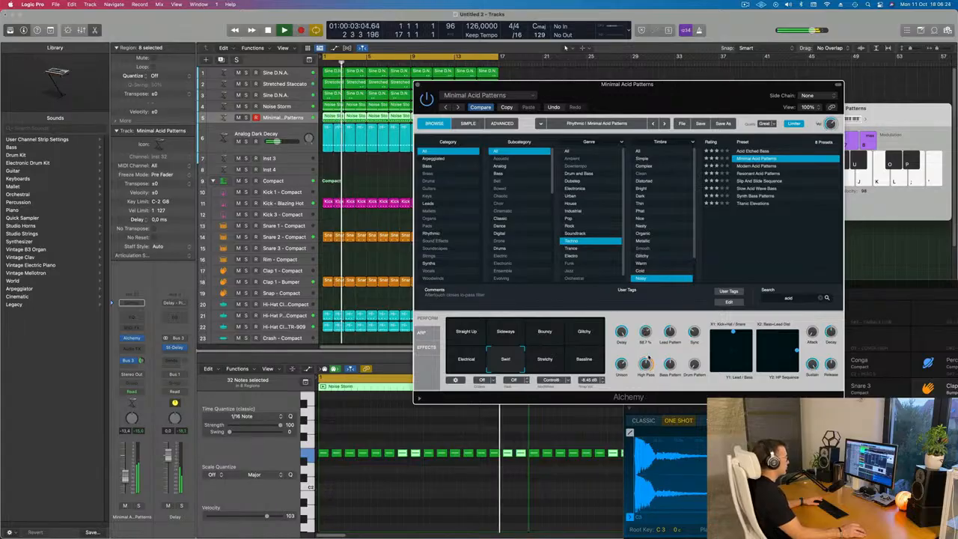
click(552, 366)
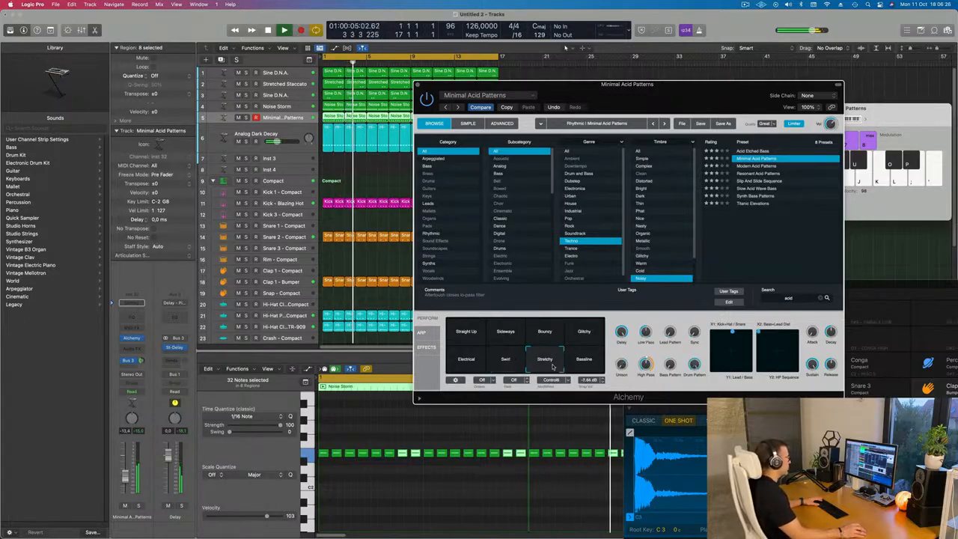
click(586, 356)
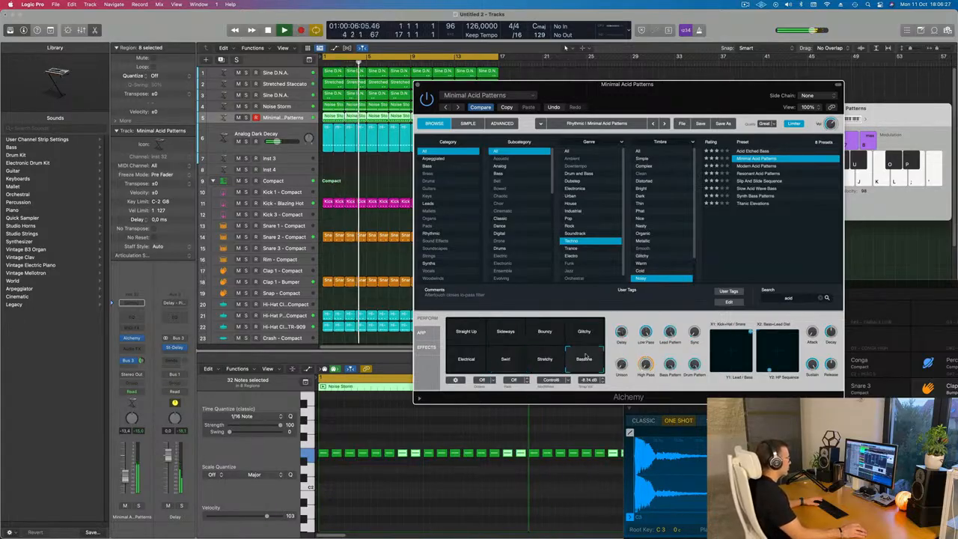
click(533, 335)
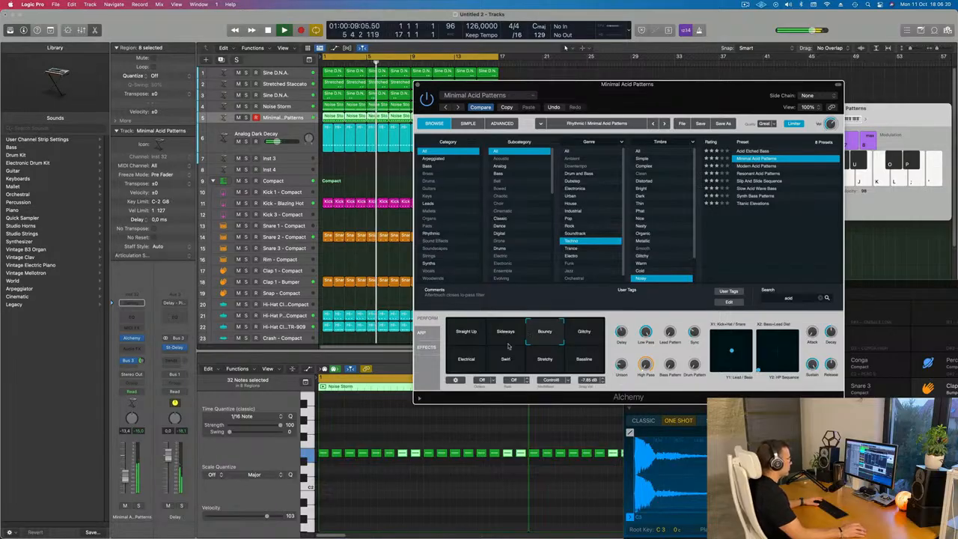
click(588, 336)
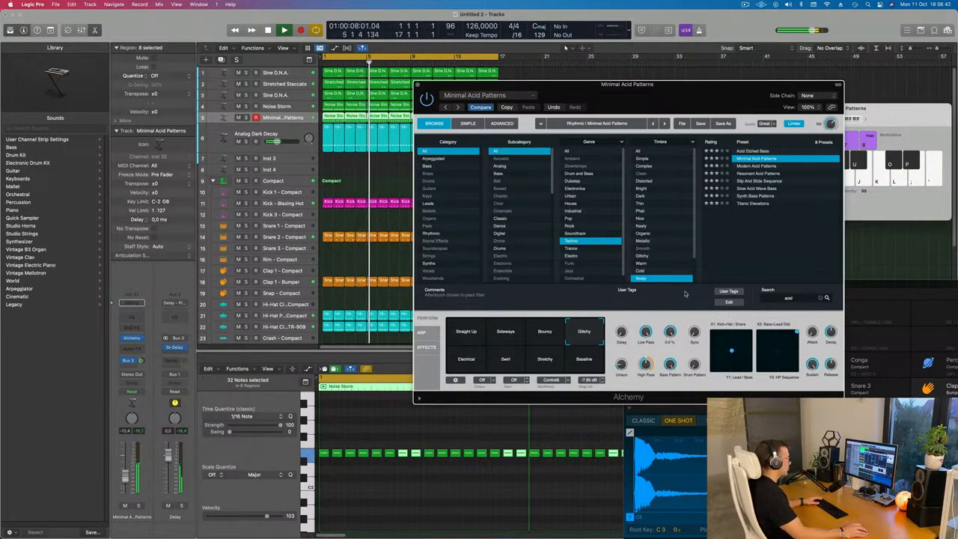
key(space)
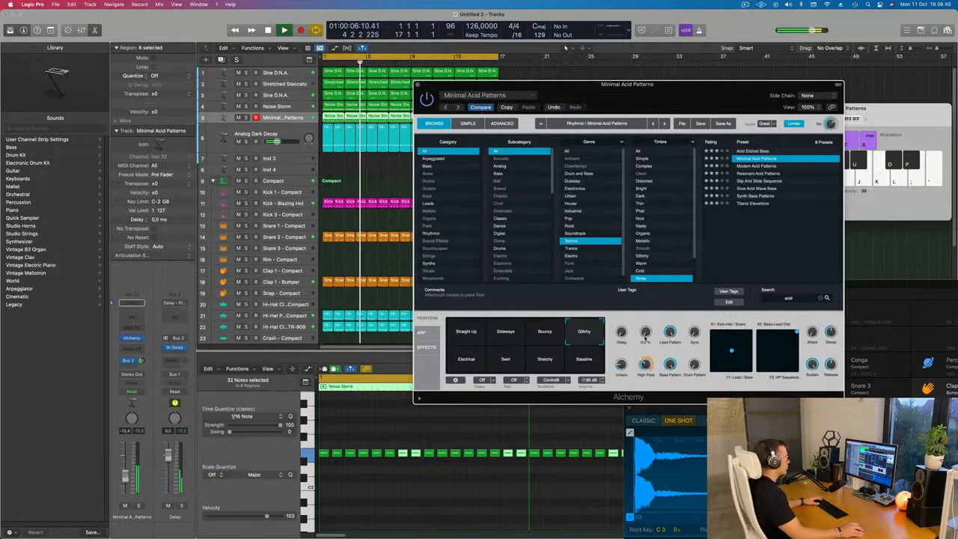
Insert a Compressor after Alchemy on the Minimal Acid Patterns track.
click(131, 348)
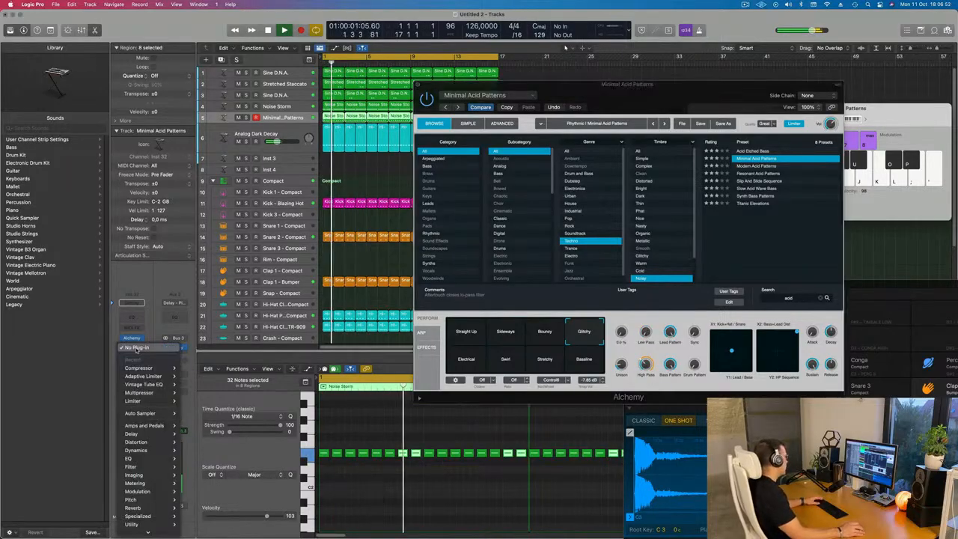
mouse_move(150, 367)
click(193, 368)
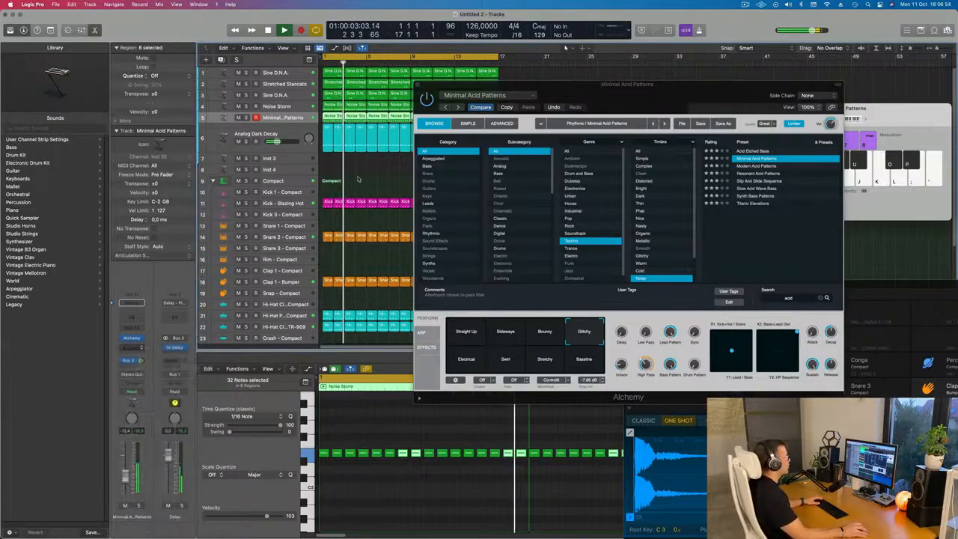
drag(592, 125, 475, 110)
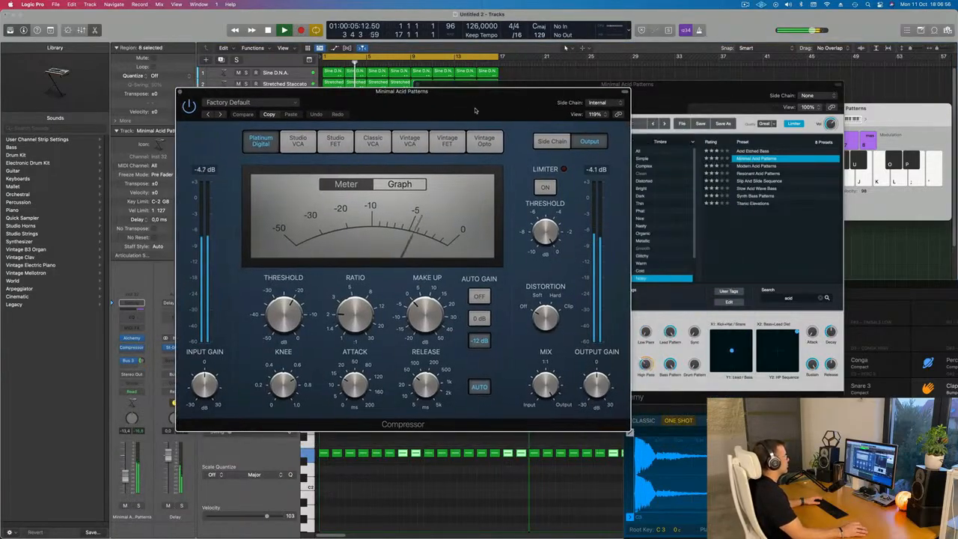
Side-chain the Compressor to Kick - Blazing Hot, set its threshold to -16 dB, and turn off automatic release.
click(596, 104)
mouse_move(598, 124)
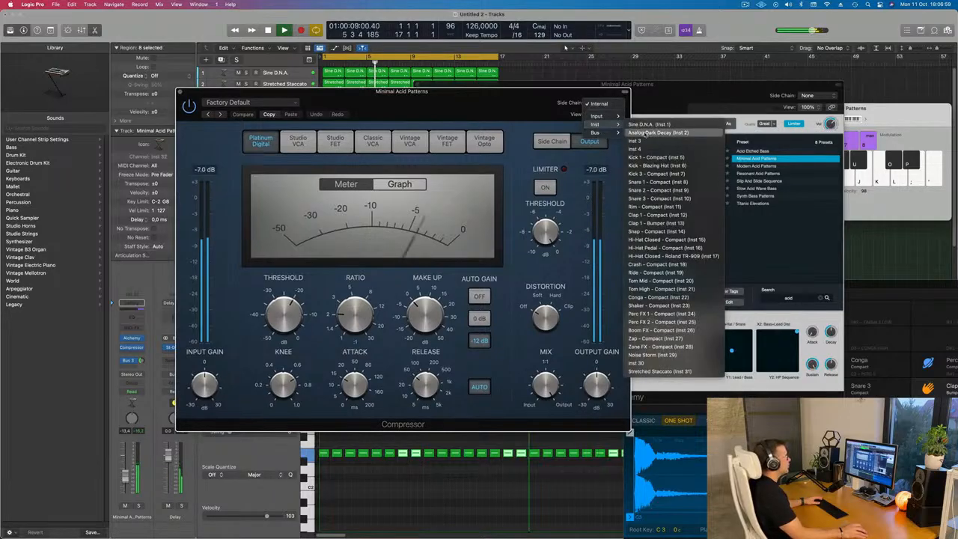
click(650, 165)
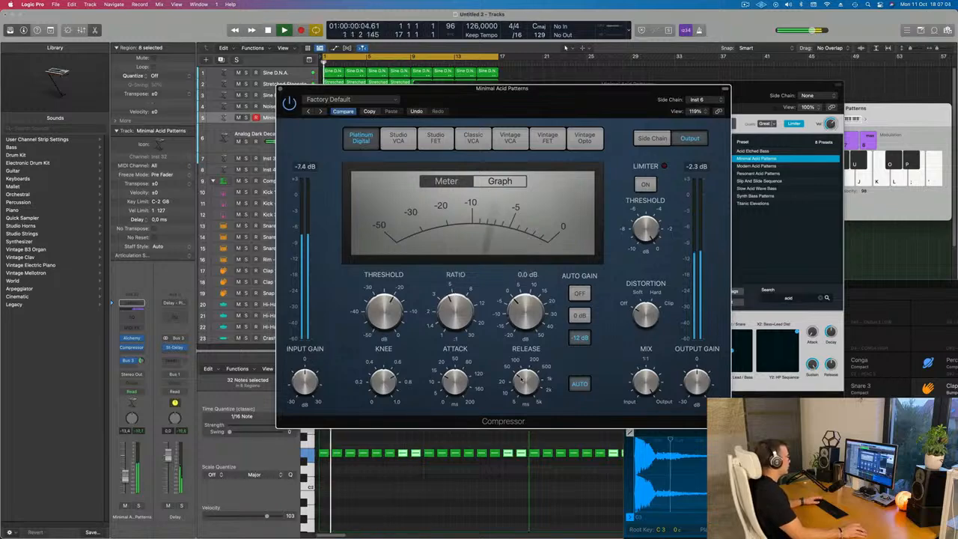
click(580, 385)
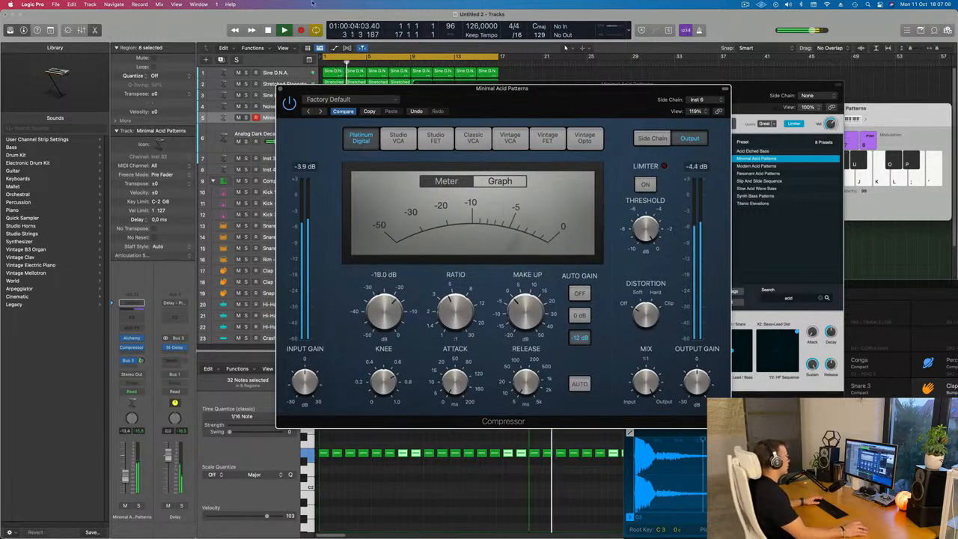
click(280, 90)
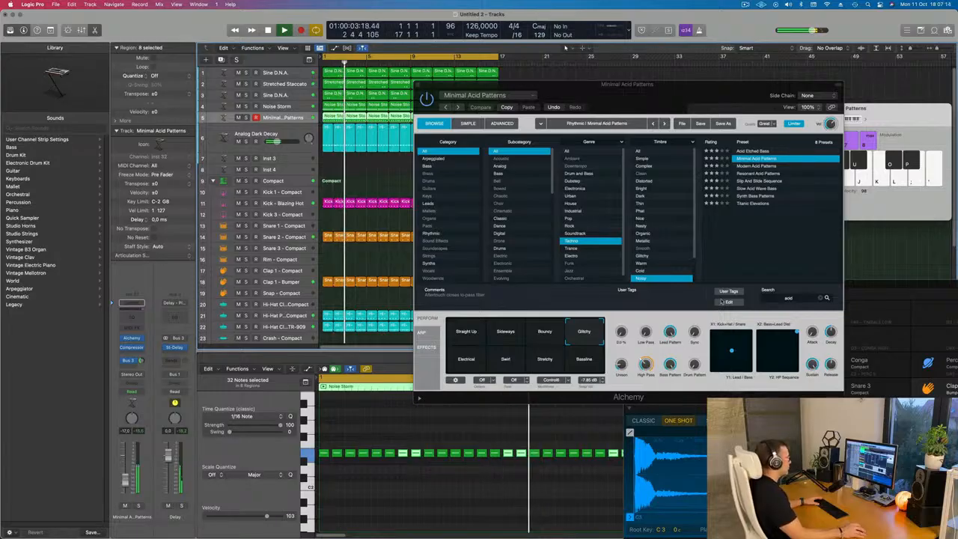
Lower the acid track's volume to -17.0 dB, try Alchemy's Bassline snapshot, and switch to Stretchy.
click(585, 362)
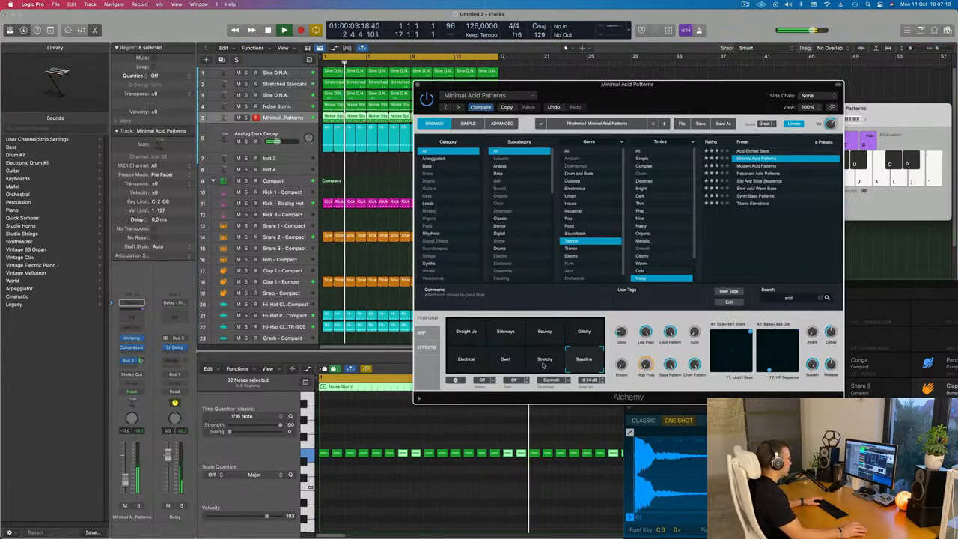
click(543, 364)
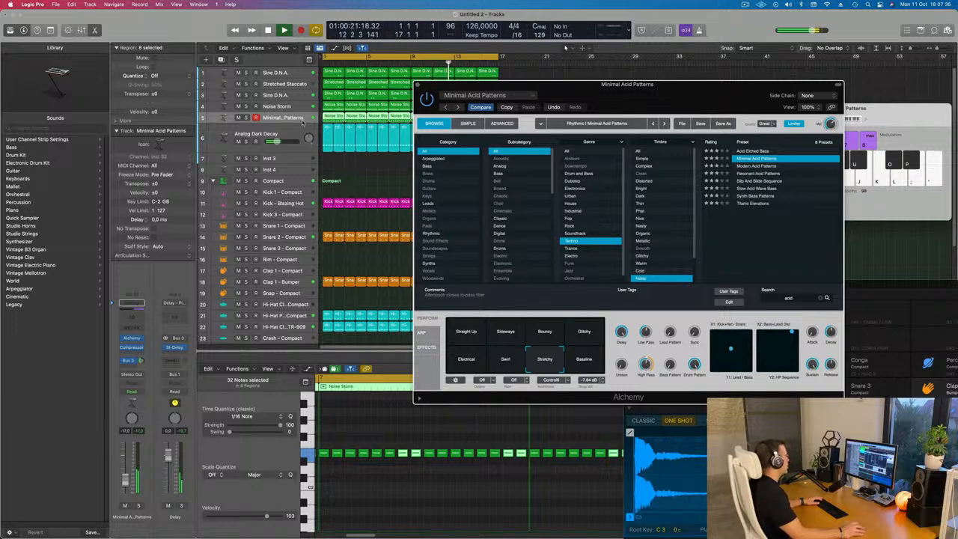
Solo the Minimal Acid Patterns track, compare all eight Alchemy snapshots, return to Stretchy, and unsolo the track.
click(246, 117)
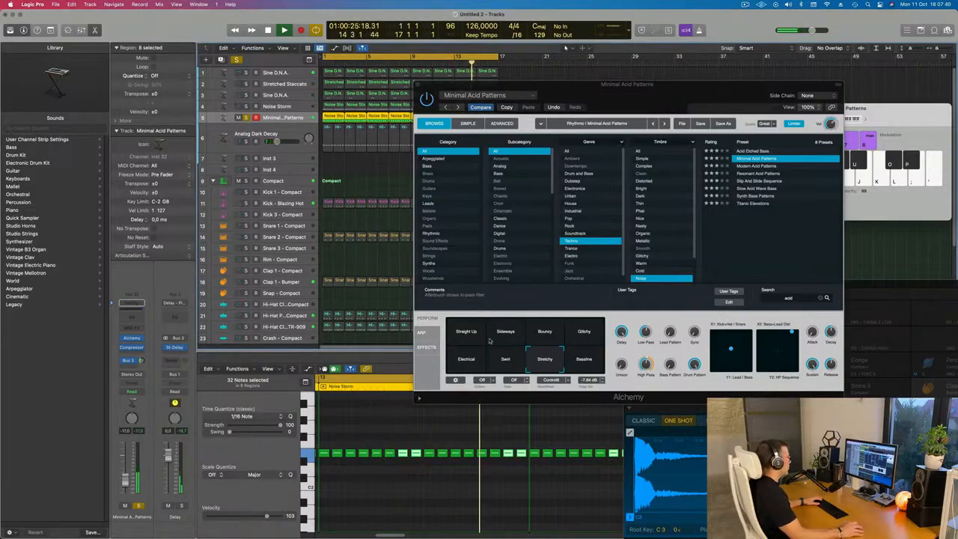
click(476, 335)
click(508, 336)
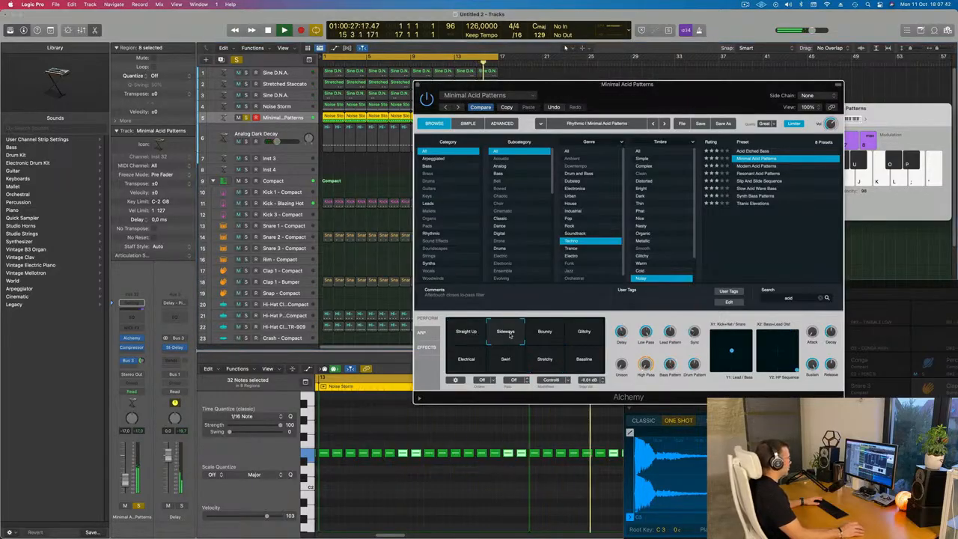
click(545, 337)
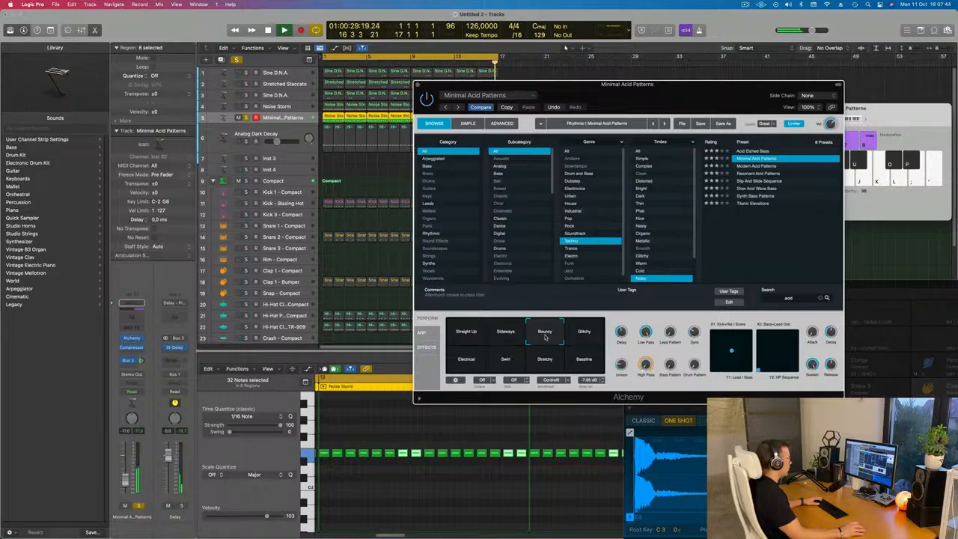
click(584, 333)
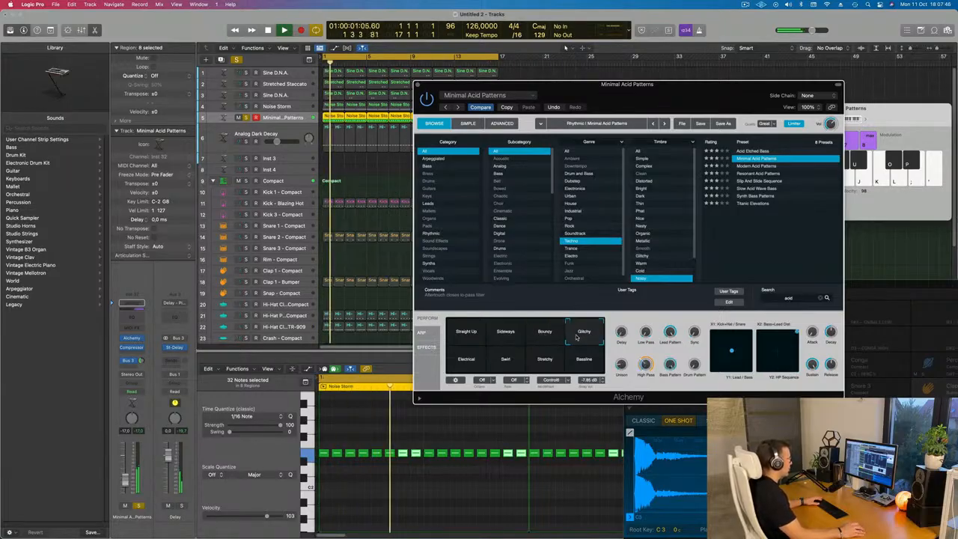
click(585, 360)
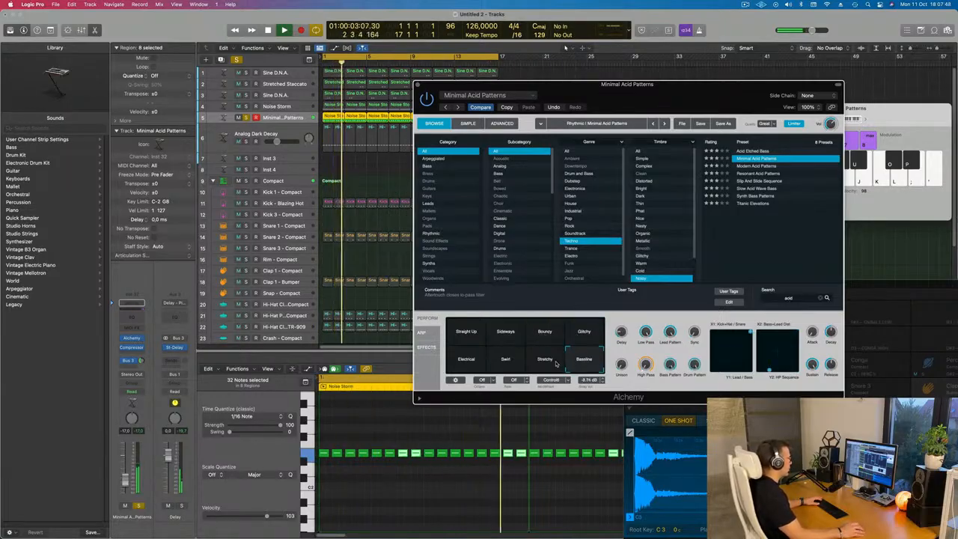
click(555, 363)
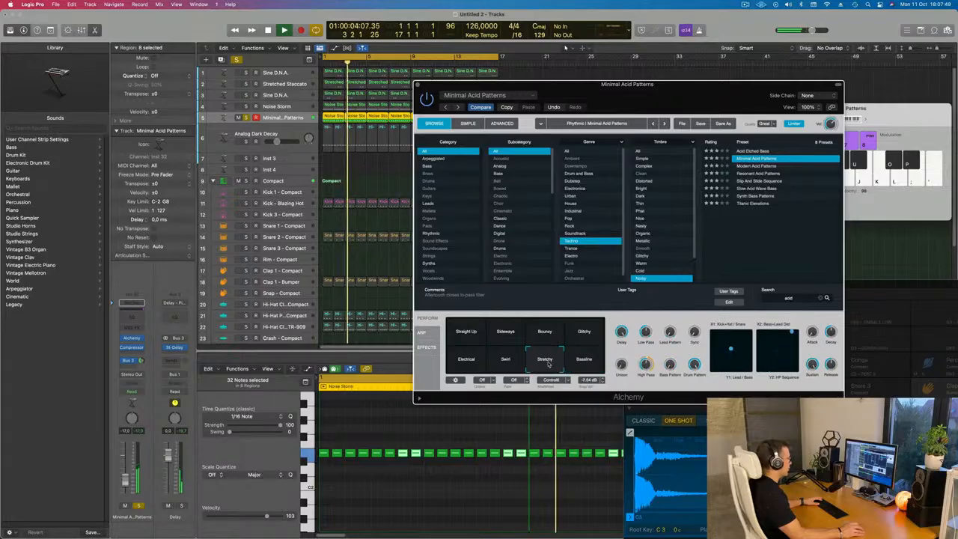
click(505, 363)
click(479, 364)
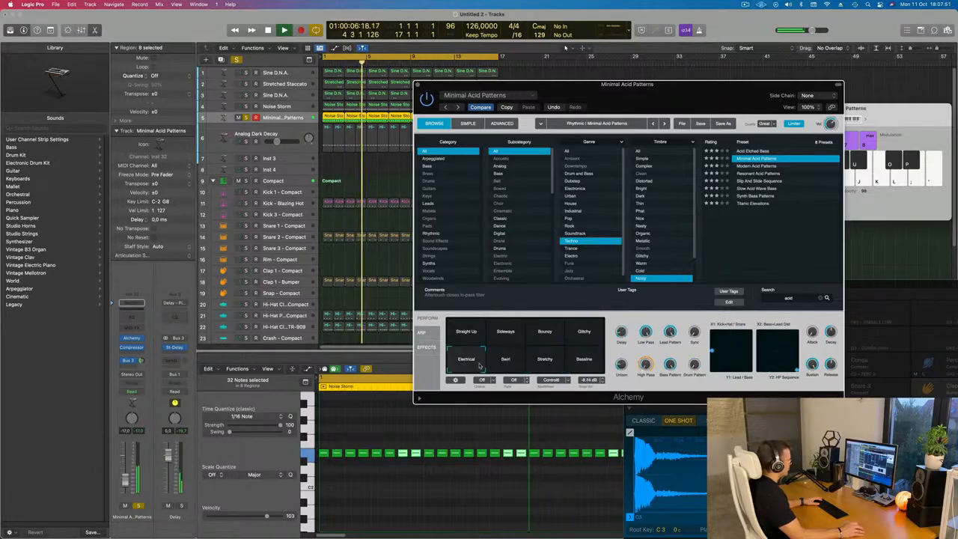
click(539, 363)
key(Return)
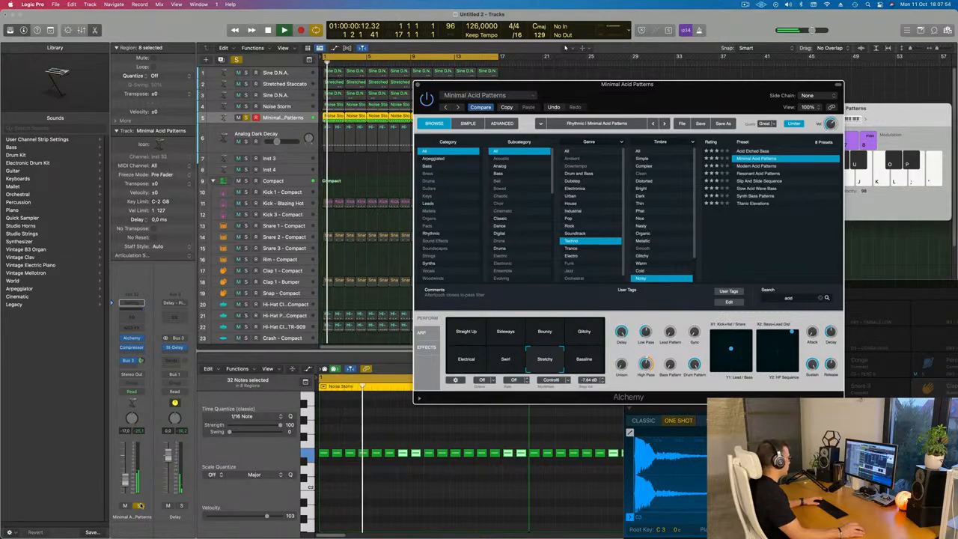
click(139, 505)
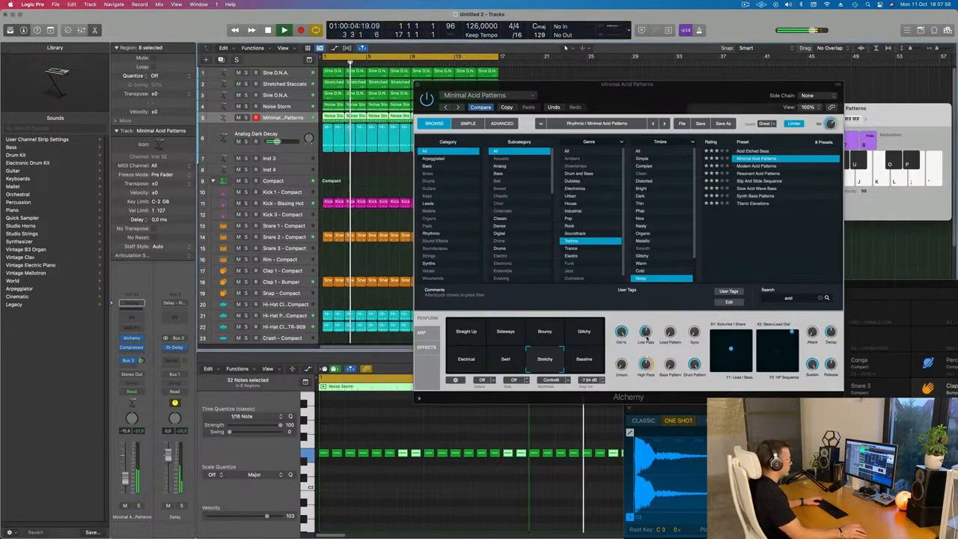
Try Alchemy's filter and sync performance controls, compare the Bouncy and Glitchy snapshots, and choose Bouncy.
click(647, 367)
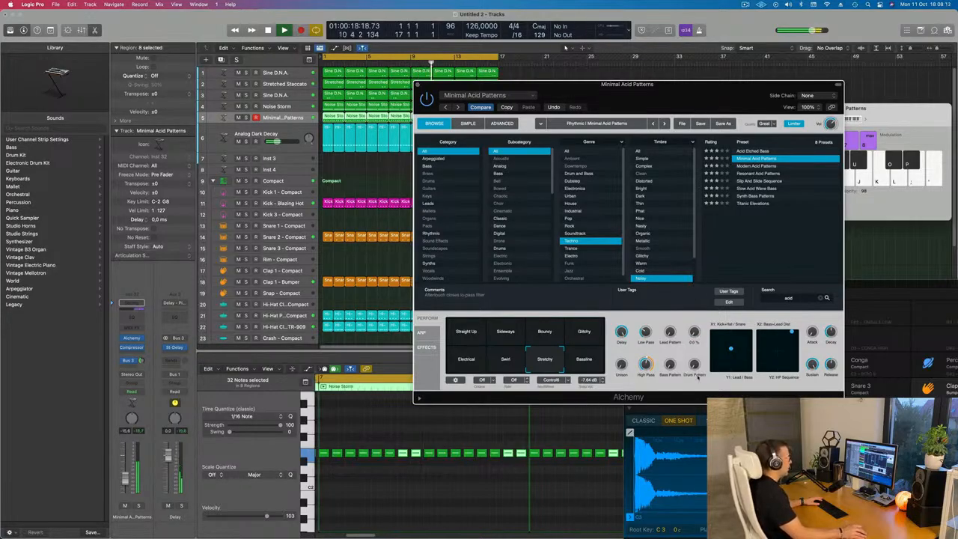
key(Return)
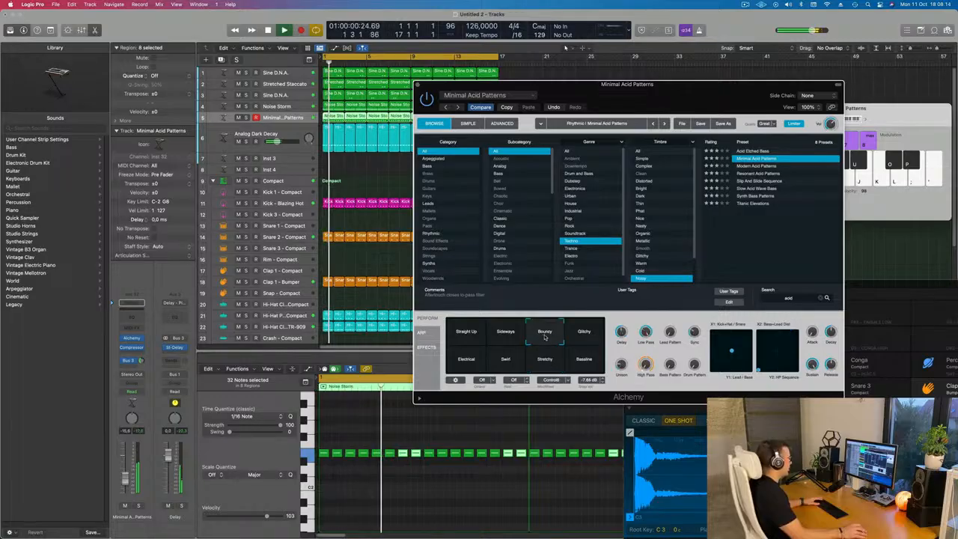
click(545, 331)
click(583, 336)
click(546, 337)
key(Return)
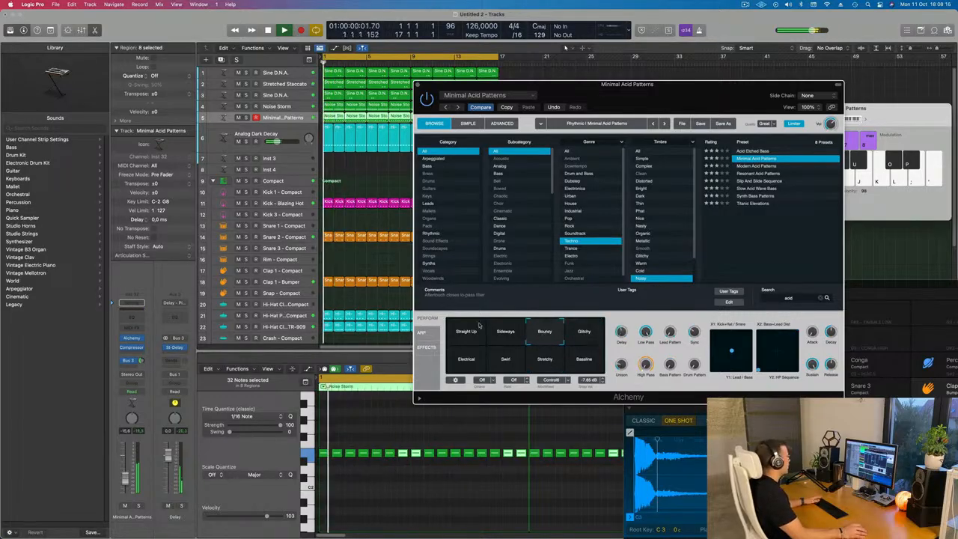
Set the Minimal Acid Patterns volume to -15.0 dB and check the Snare 2 - Compact and Clap 1 - Bumper channels.
click(137, 505)
click(138, 506)
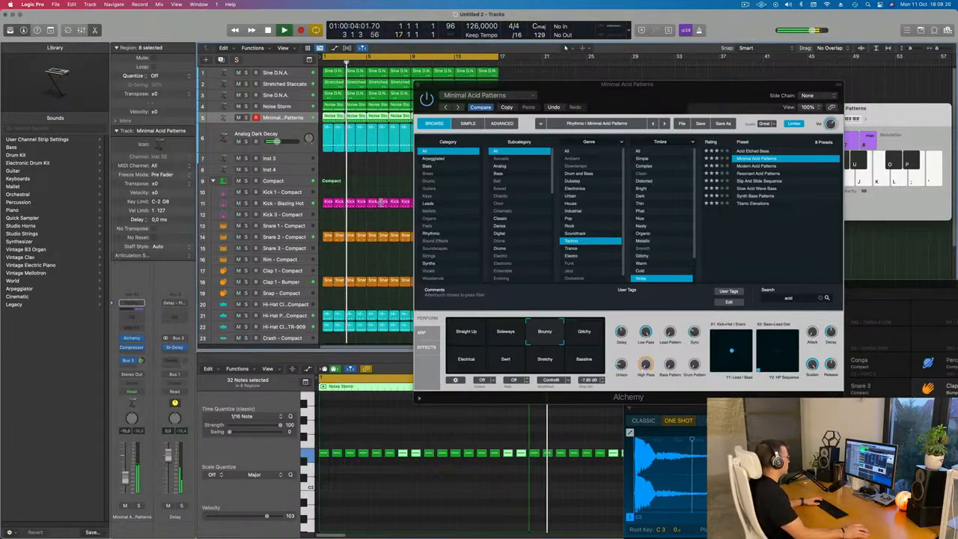
click(285, 236)
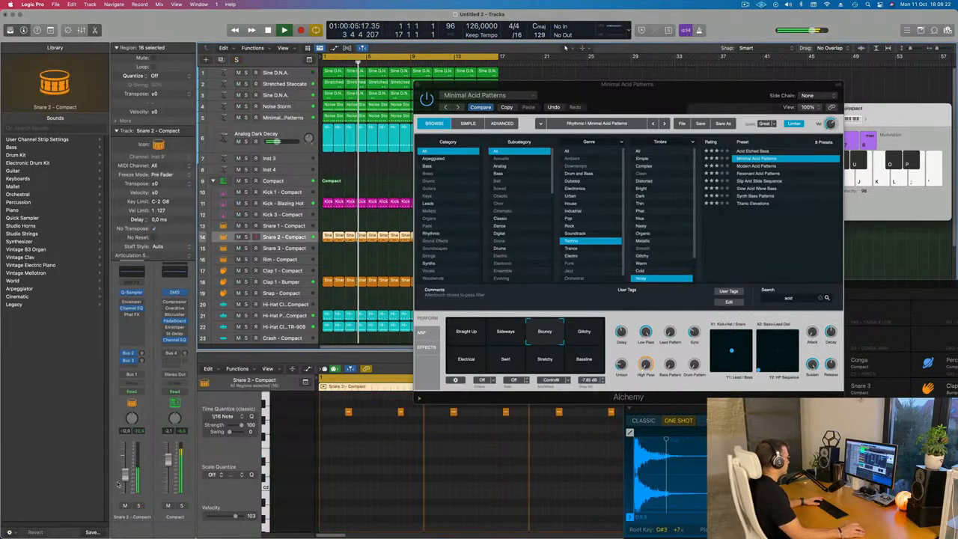
click(301, 282)
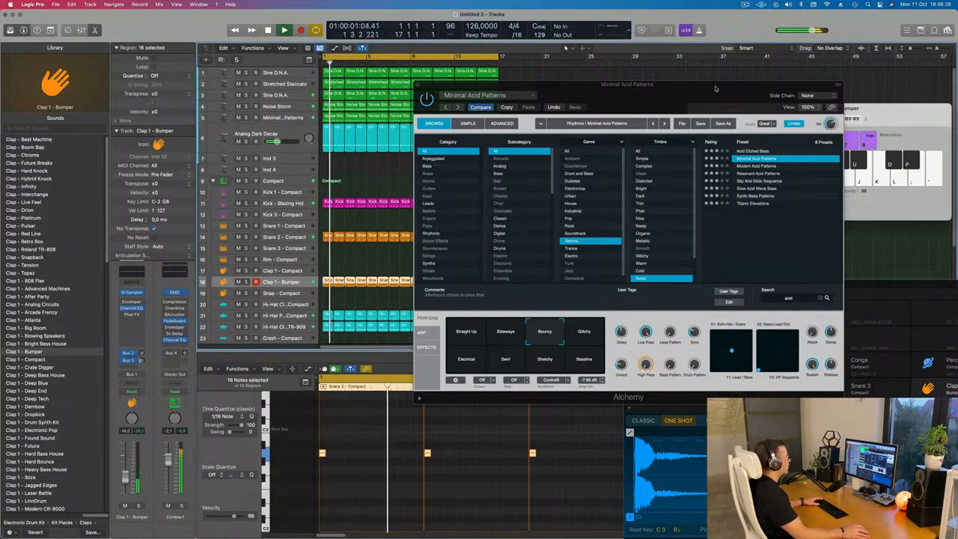
Close the Alchemy window and repeat all regions of the 16-bar loop once, up to bar 33.
drag(466, 91, 356, 218)
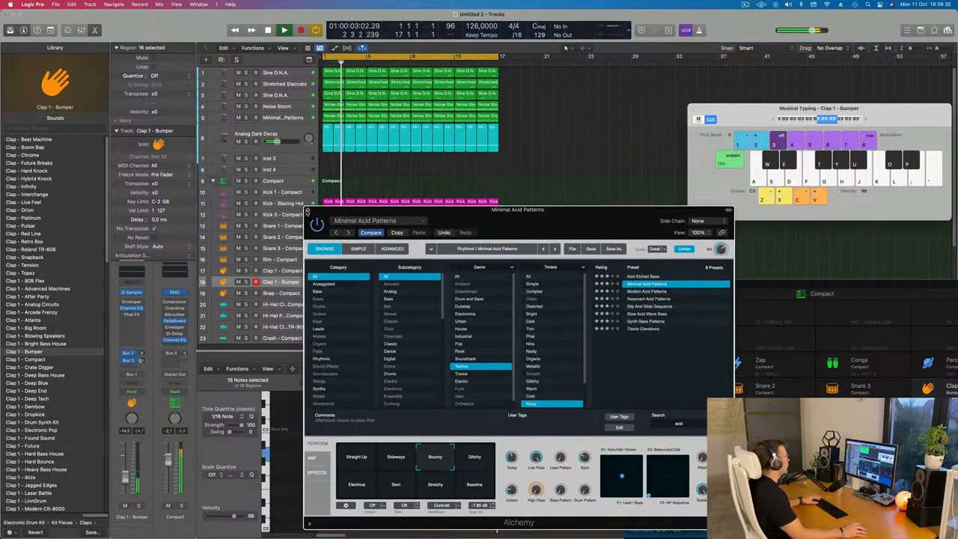
click(308, 212)
click(425, 189)
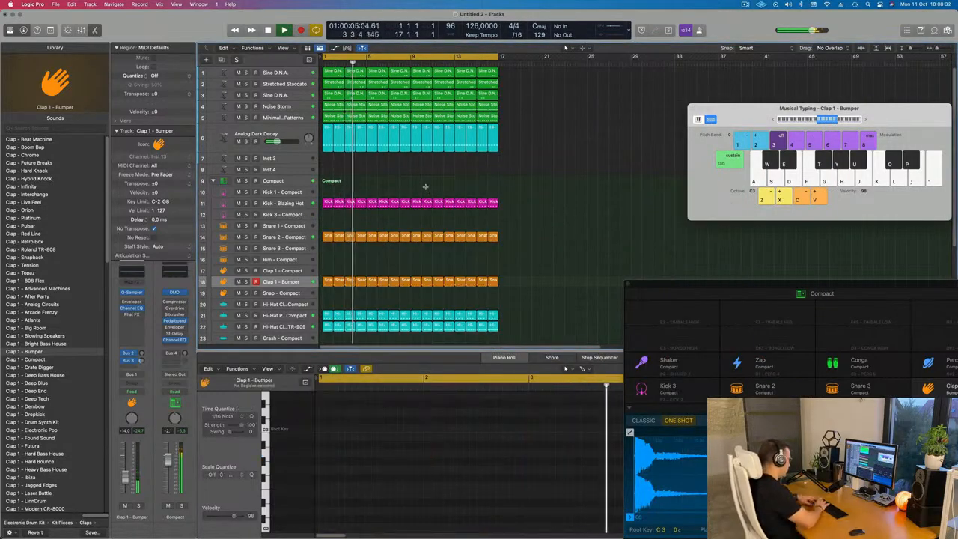
key(super+a)
key(super+r)
ctrl+alt+click(428, 178)
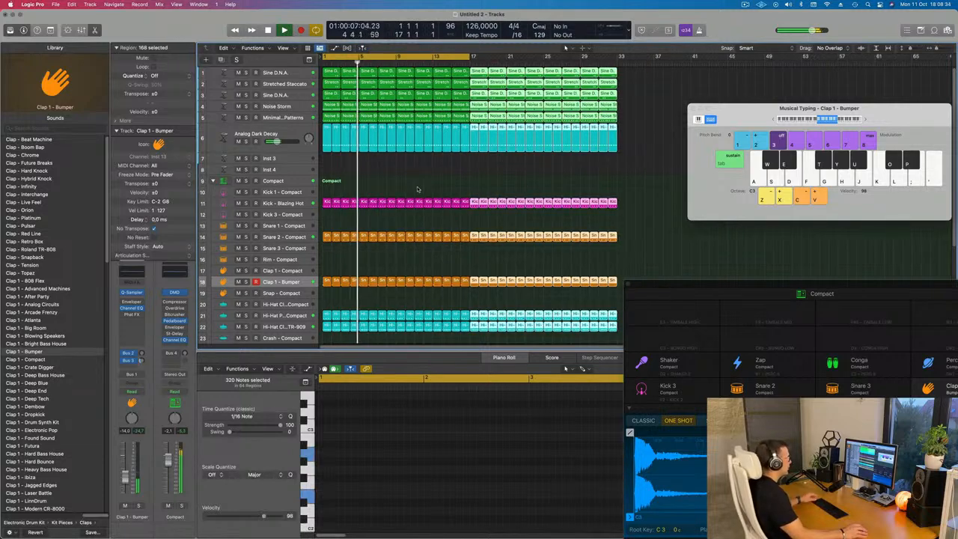
click(428, 178)
Extend the cycle range to bar 33 and move the Musical Typing window clear of the arrangement.
key(Return)
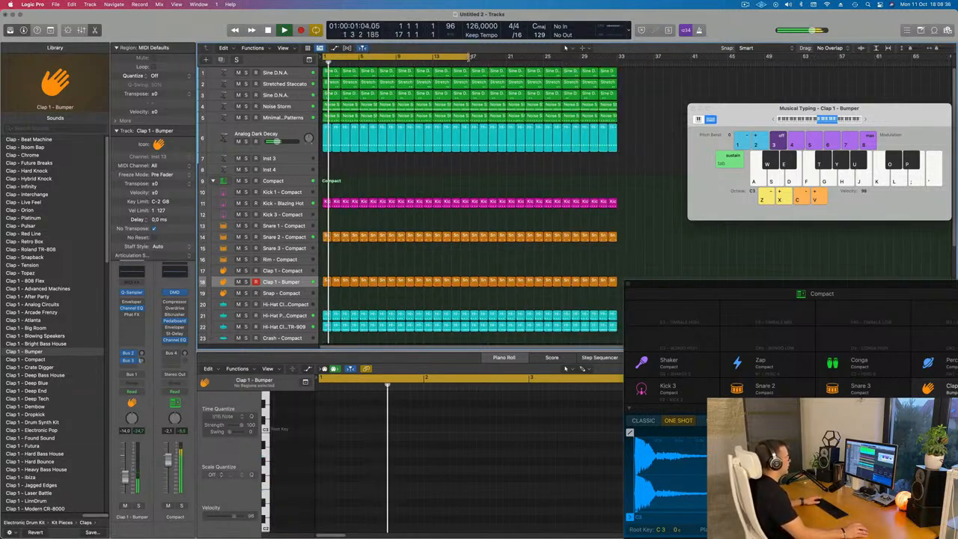
drag(733, 110, 787, 125)
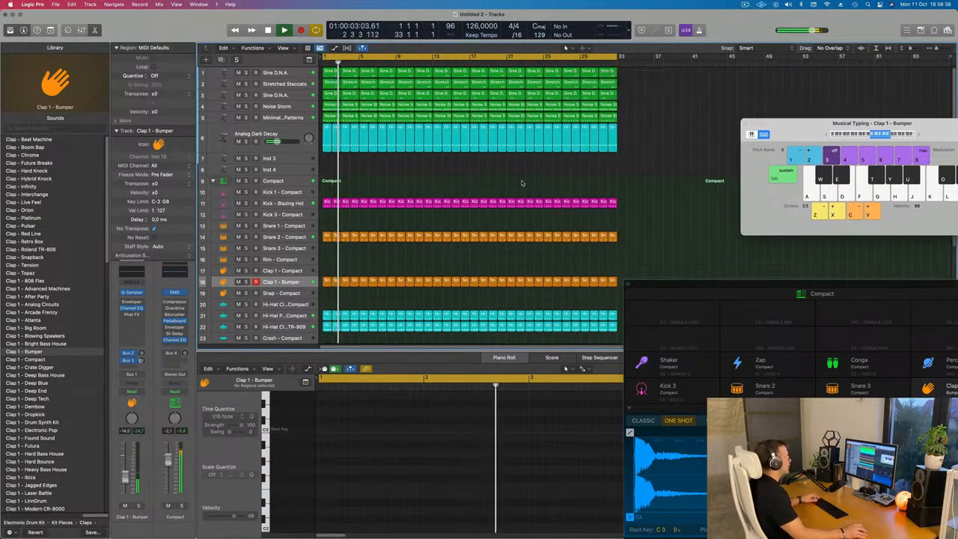
key(super+Right)
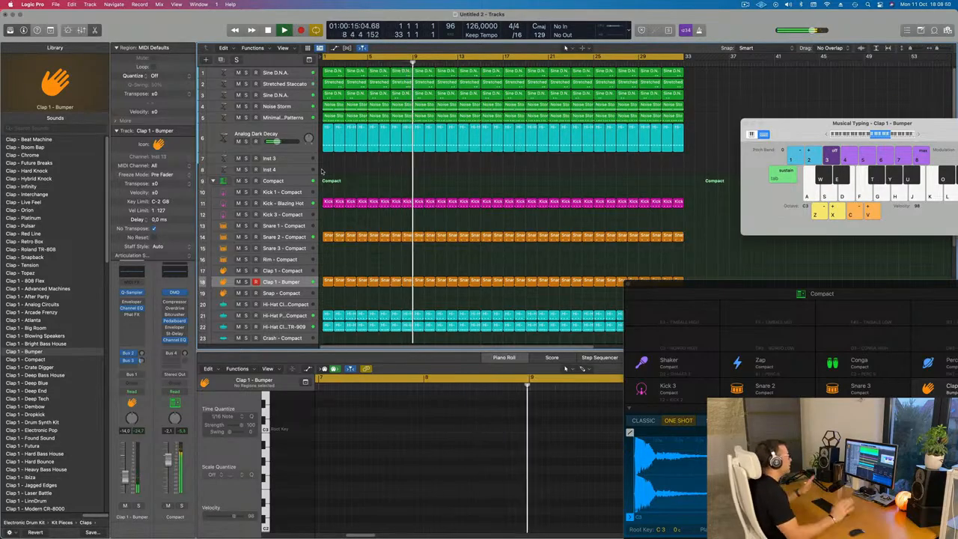
click(745, 4)
click(710, 29)
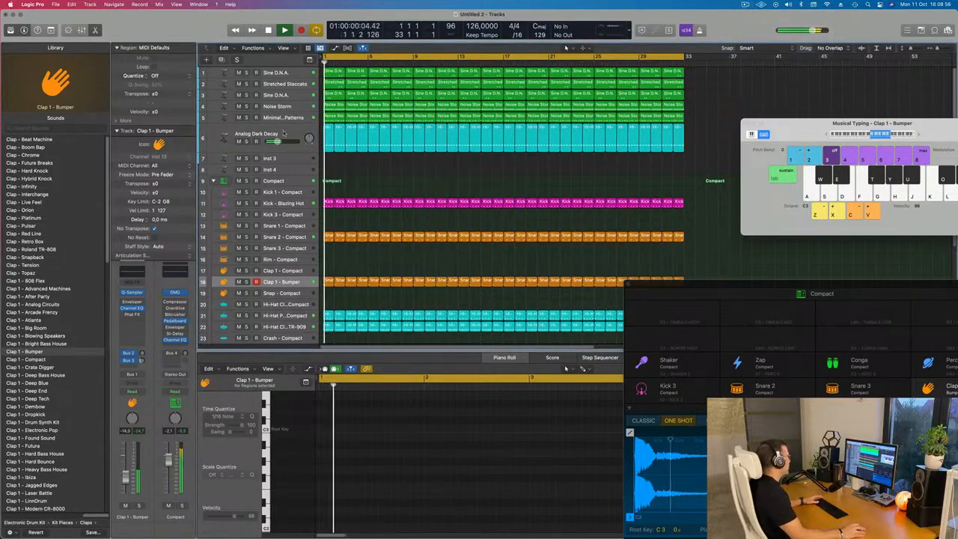
Raise the Analog Dark Decay track's volume while the arrangement plays from the beginning.
click(243, 140)
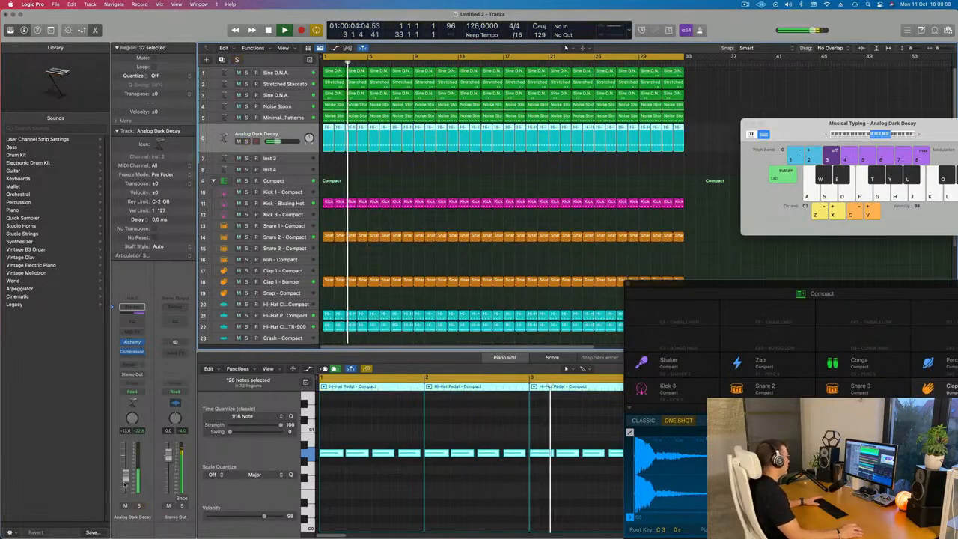
key(Return)
drag(125, 476, 126, 470)
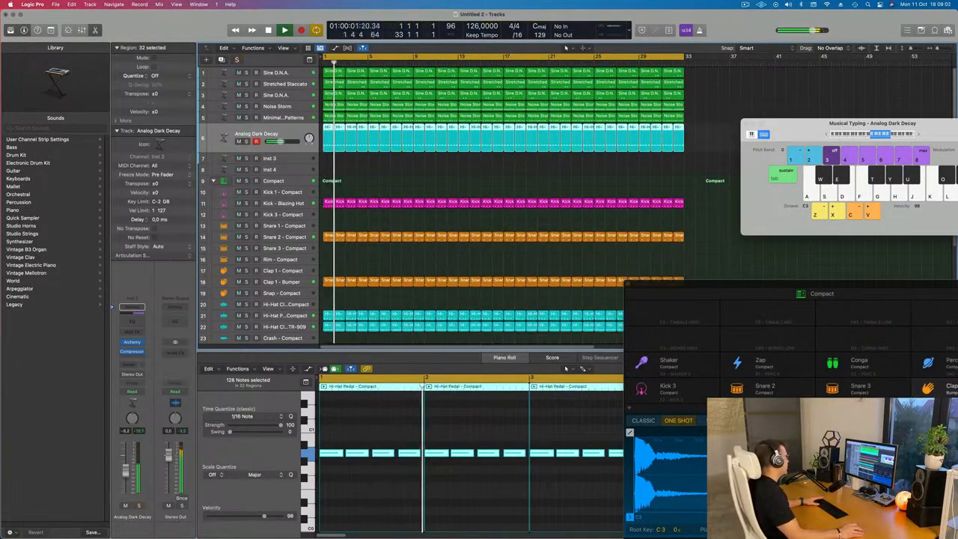
click(483, 175)
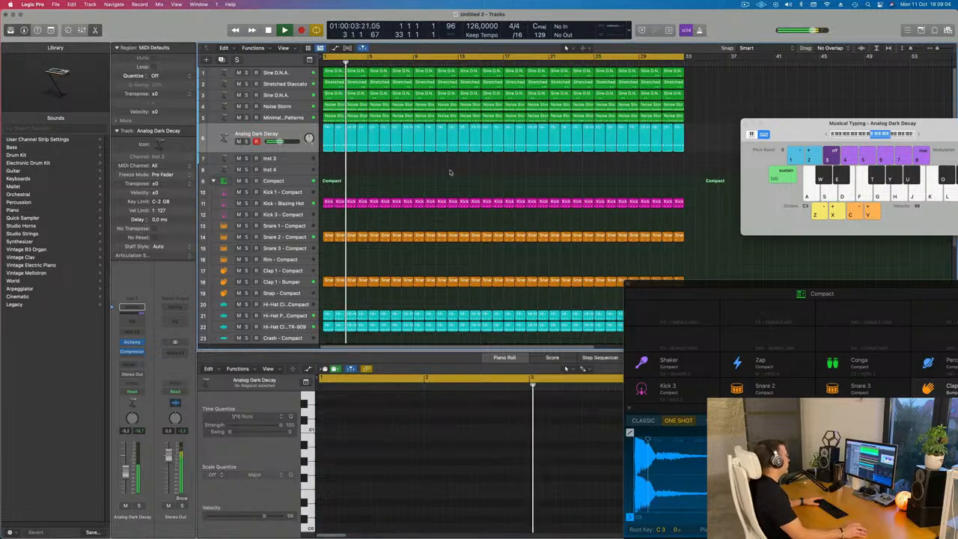
Insert a Channel EQ on the Minimal Acid Patterns track and position its window for editing during playback.
click(272, 118)
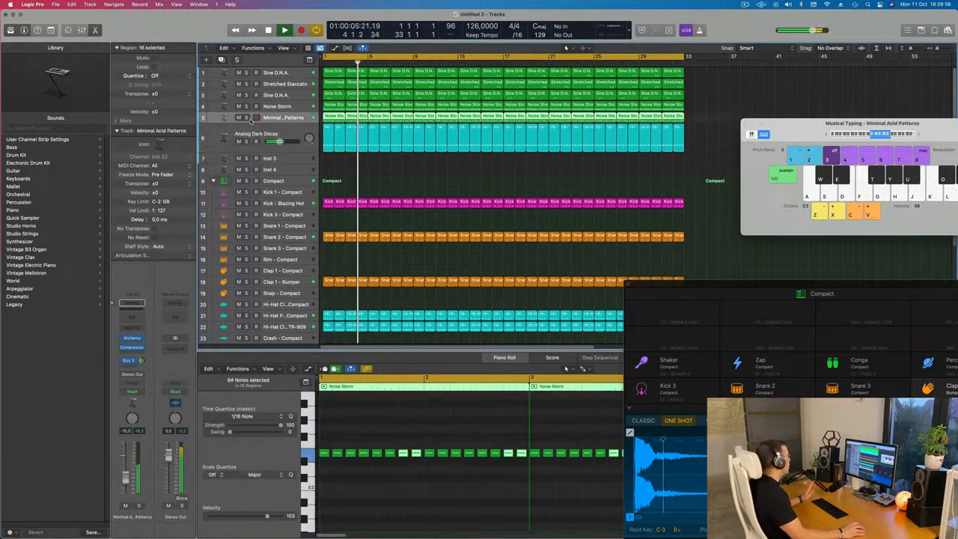
click(246, 118)
click(246, 119)
key(space)
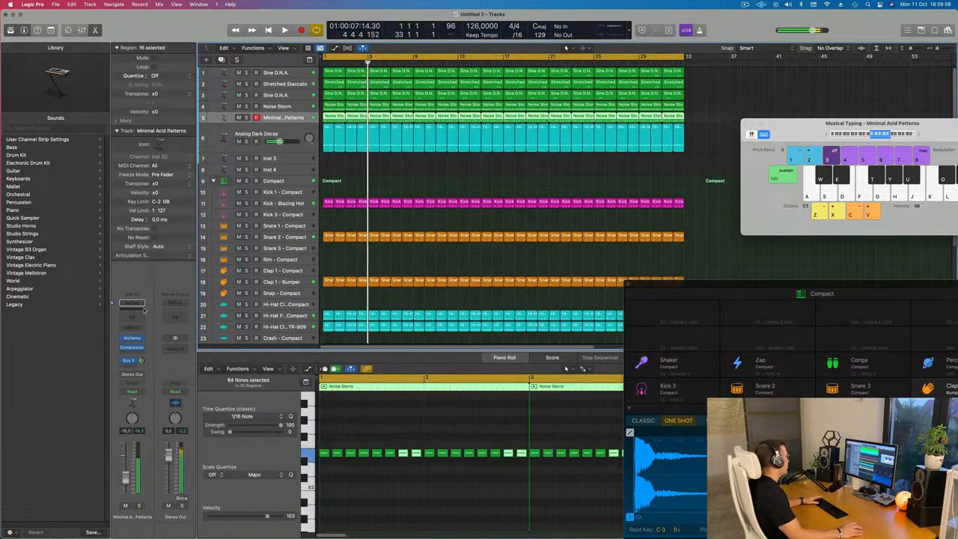
key(space)
click(132, 304)
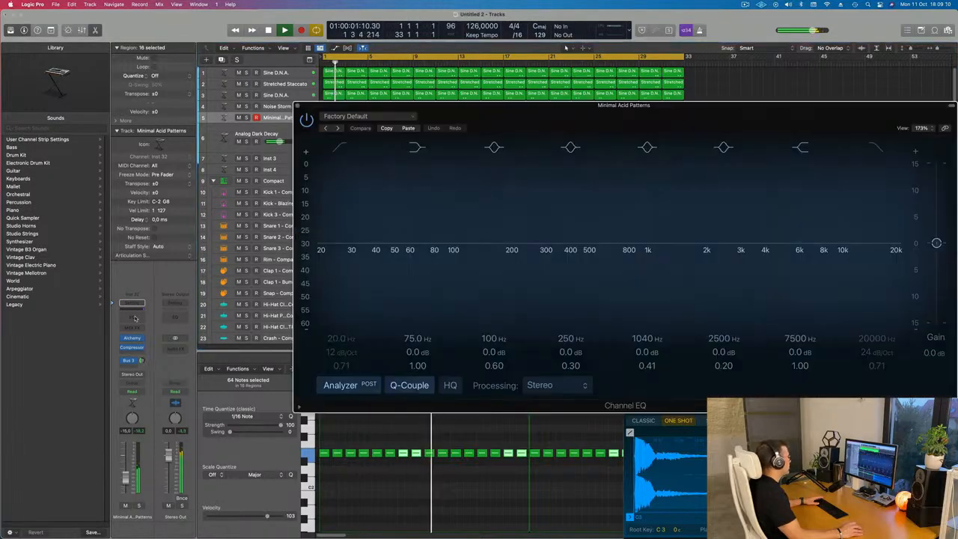
drag(599, 135, 463, 99)
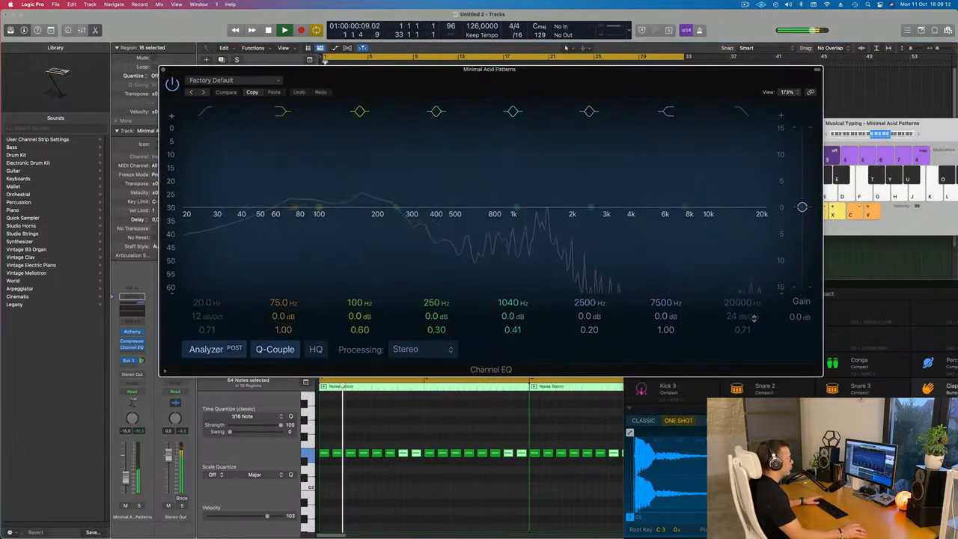
Enable the EQ's high-cut filter at 1110 Hz with 48 dB/Oct and its low-cut filter at 115 Hz with 12 dB/Oct.
click(741, 111)
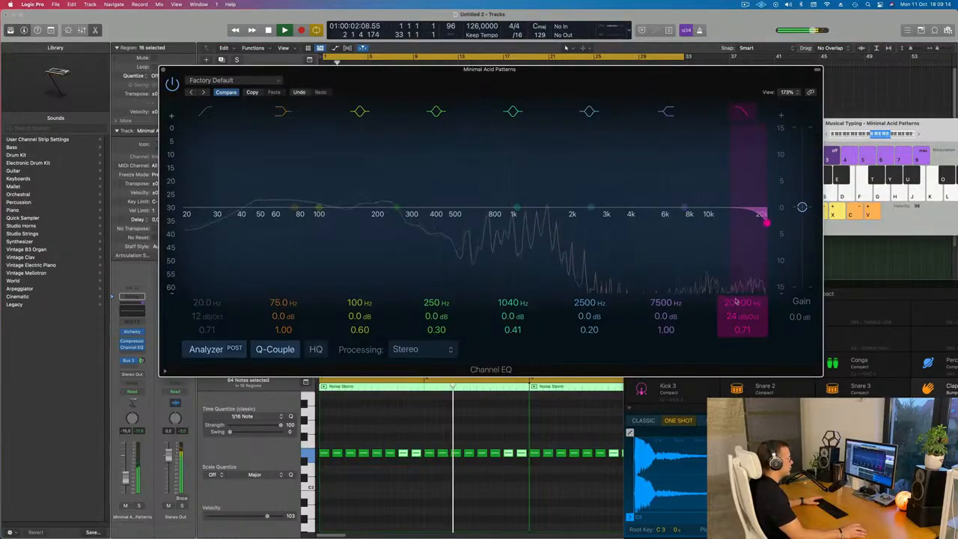
drag(765, 222, 518, 222)
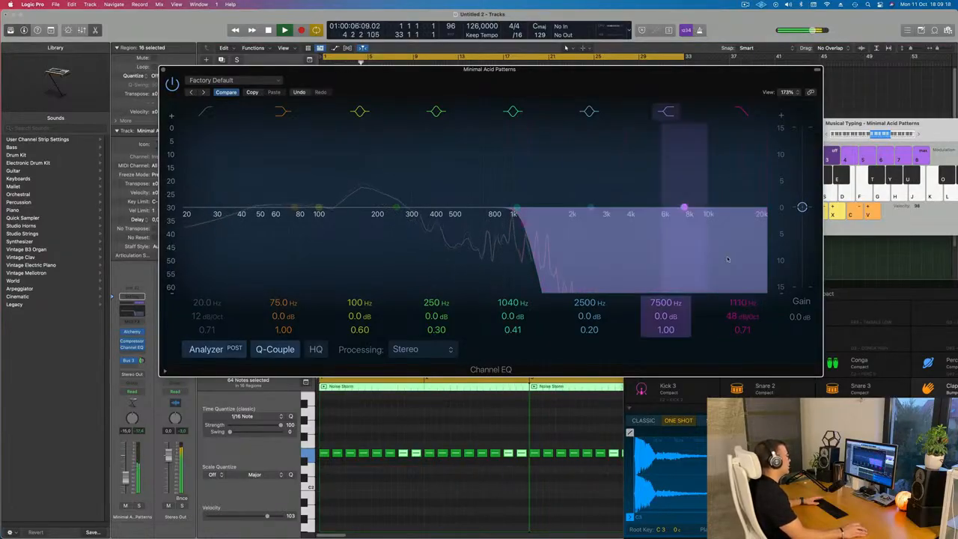
drag(612, 90, 733, 239)
click(327, 261)
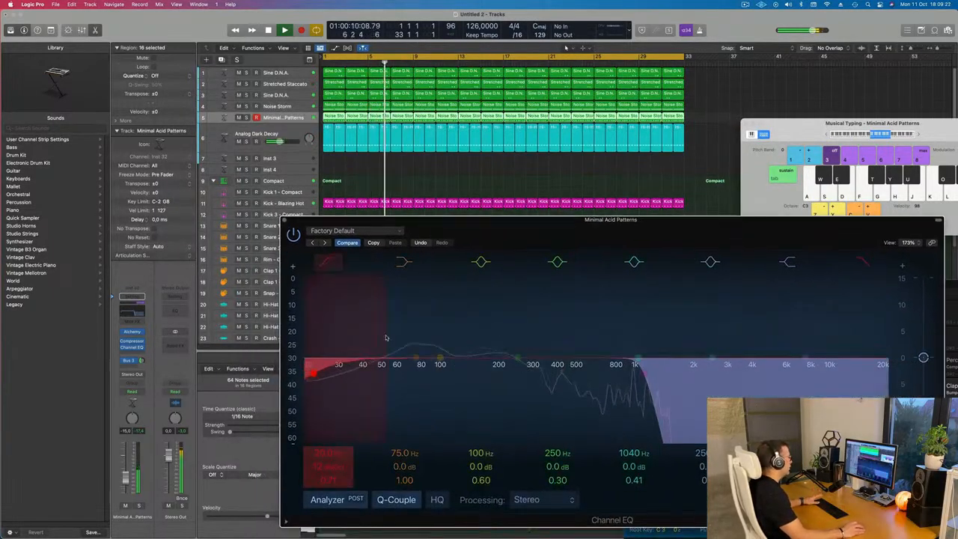
drag(387, 337, 460, 338)
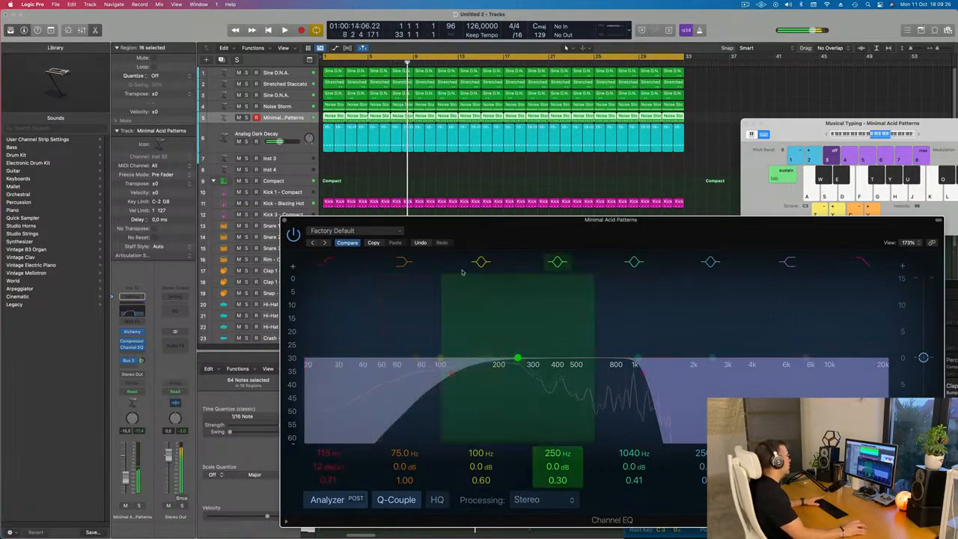
Set the Minimal Acid Patterns track to Touch automation and record a Channel EQ high-cut sweep while playing from the start.
key(Return)
key(space)
click(131, 391)
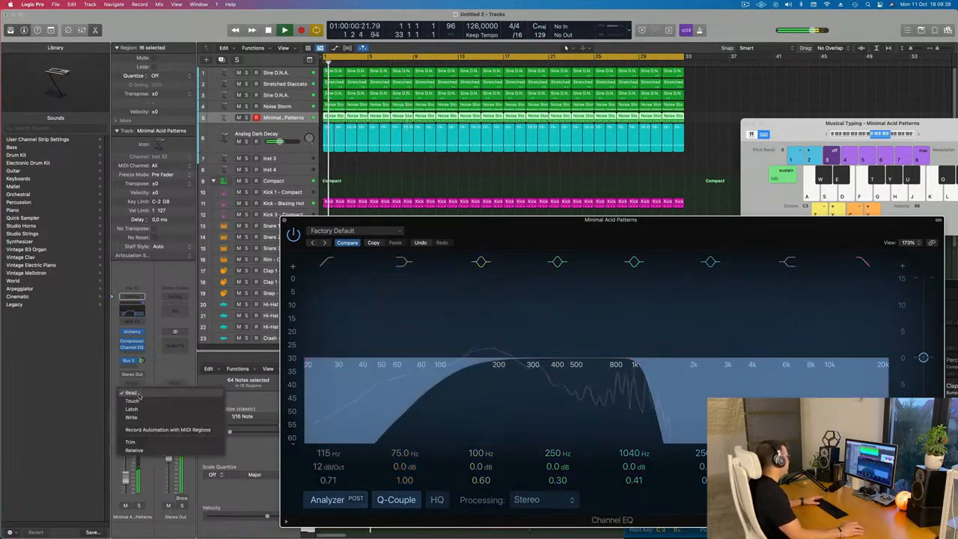
click(133, 400)
drag(823, 219, 746, 137)
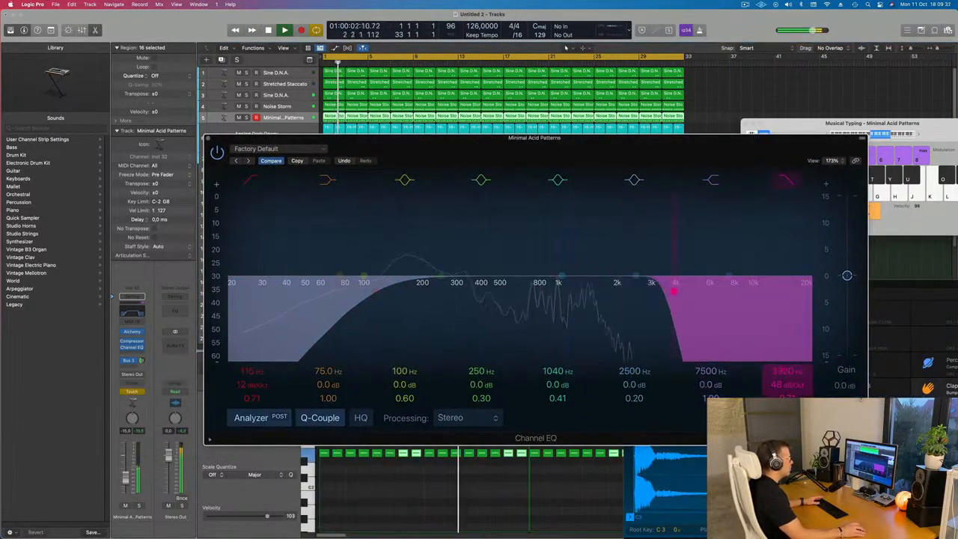
key(Return)
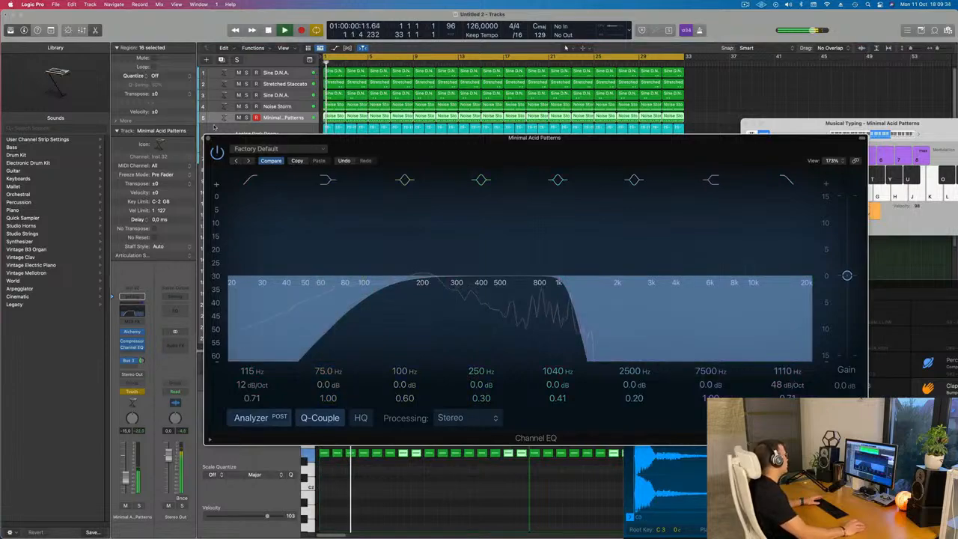
click(208, 137)
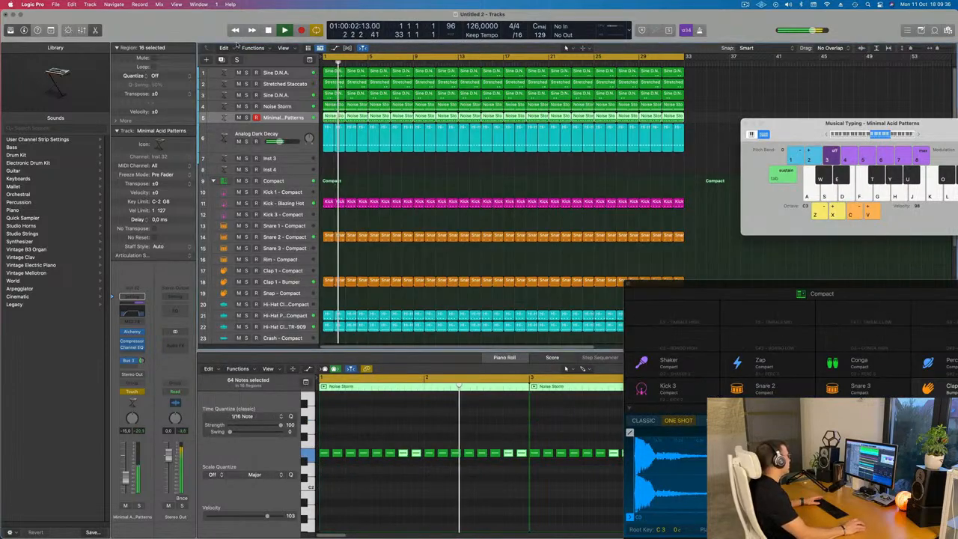
Show the toolbar, enlarge the Minimal Acid Patterns track with Track Zoom and hide the Musical Typing window.
click(51, 30)
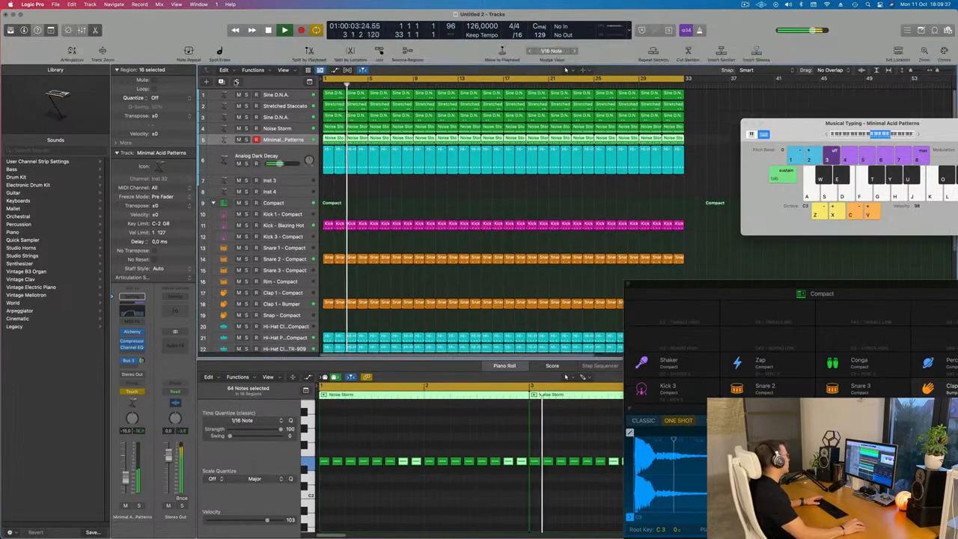
click(103, 52)
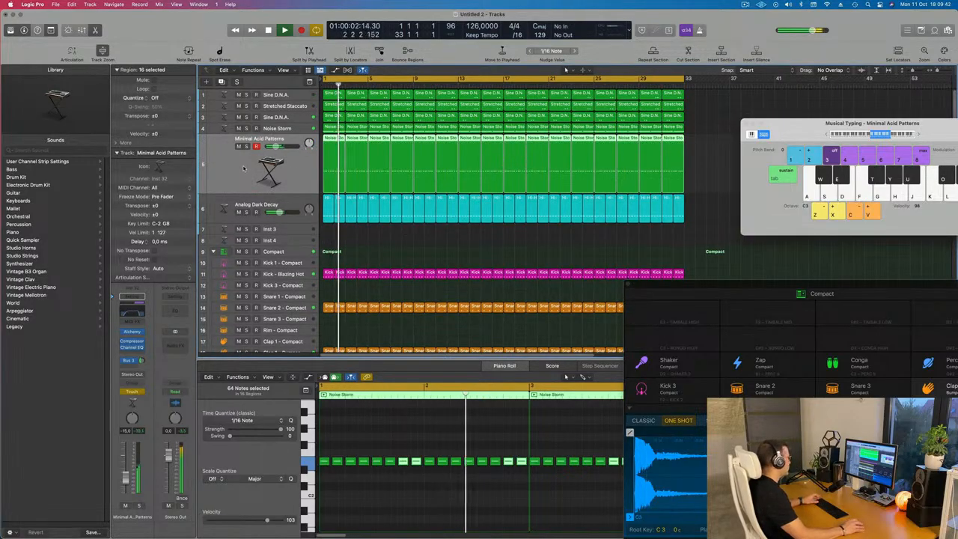
key(super+k)
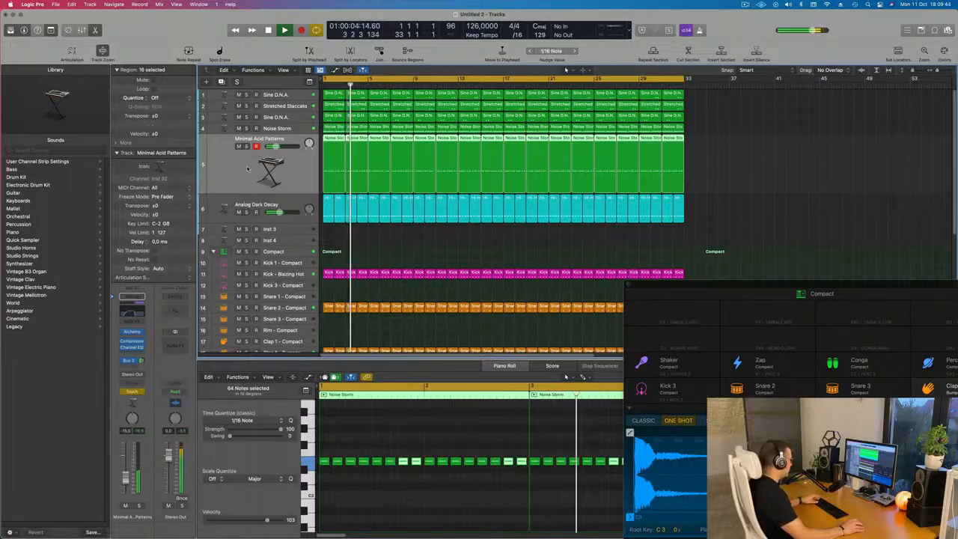
Show automation, set the Minimal Acid Patterns track to Read and display its Channel EQ High Cut Frequency curve.
key(a)
click(249, 157)
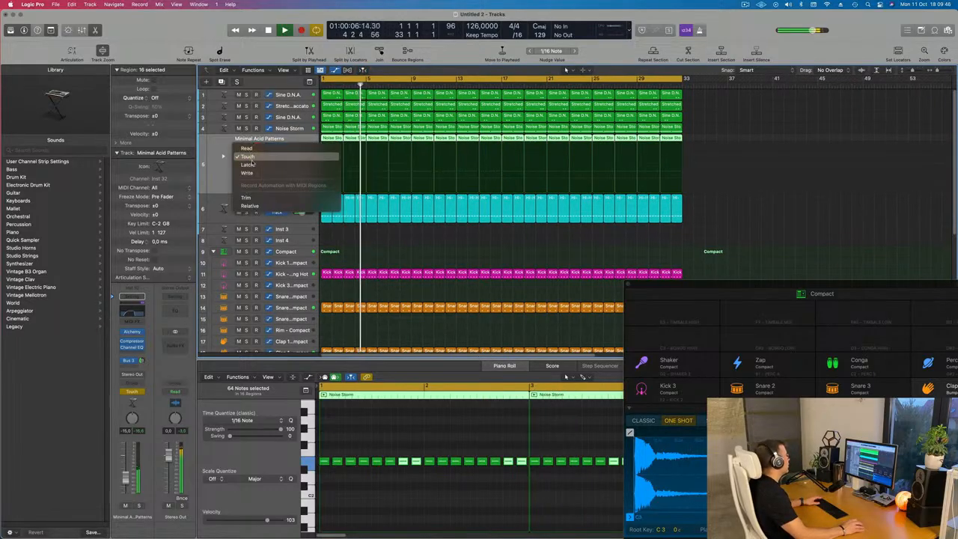
click(249, 149)
click(283, 159)
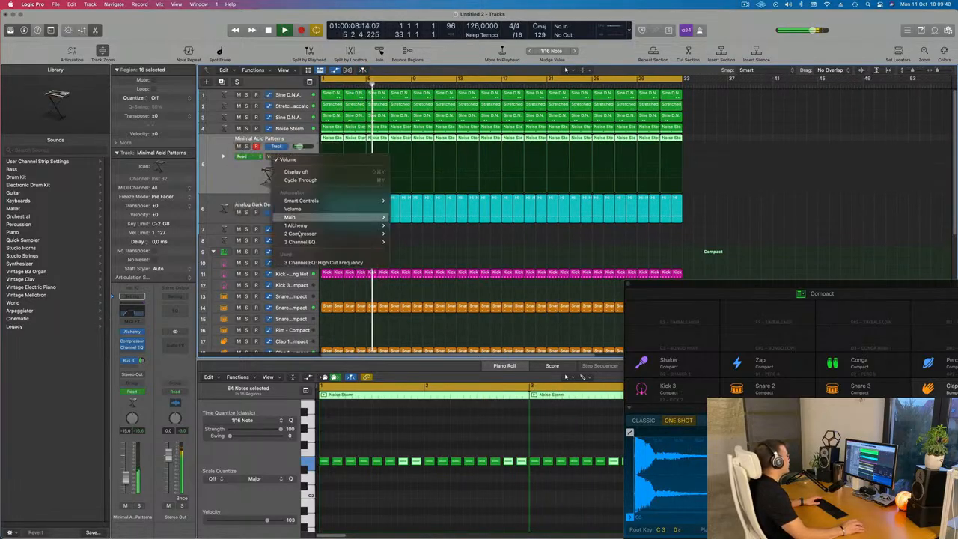
click(330, 262)
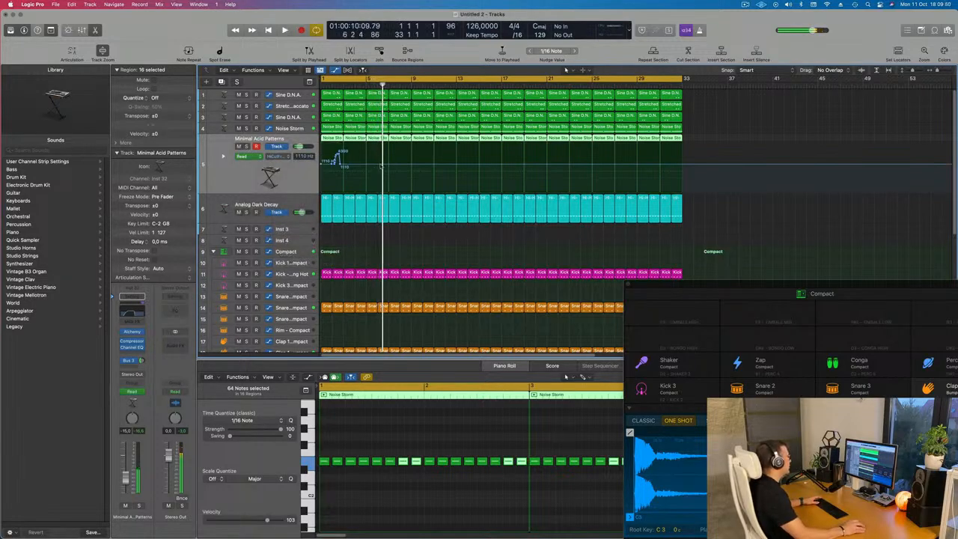
Clear the recorded high-cut points and draw a ramp from below 300 Hz at bar 1 up to 1110 Hz at bar 5.
drag(341, 164, 322, 164)
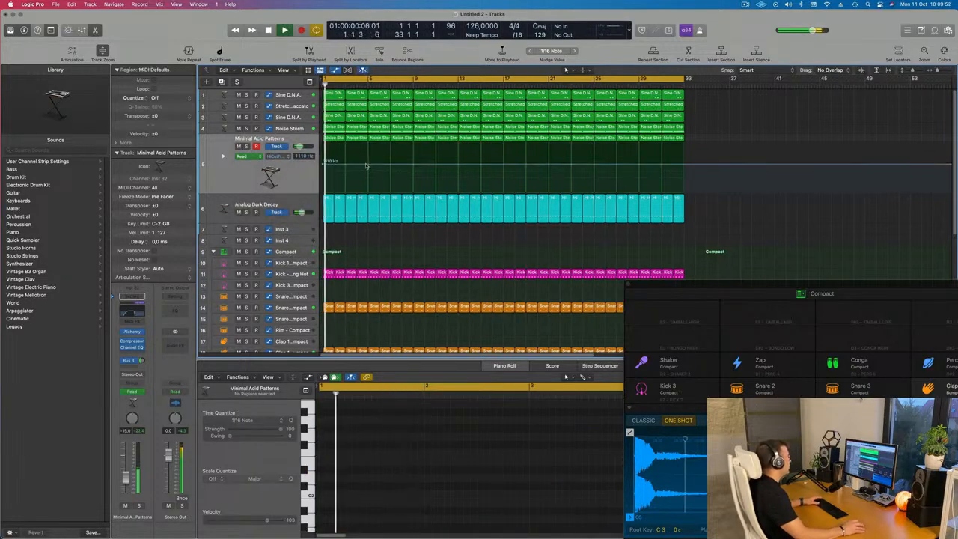
click(367, 165)
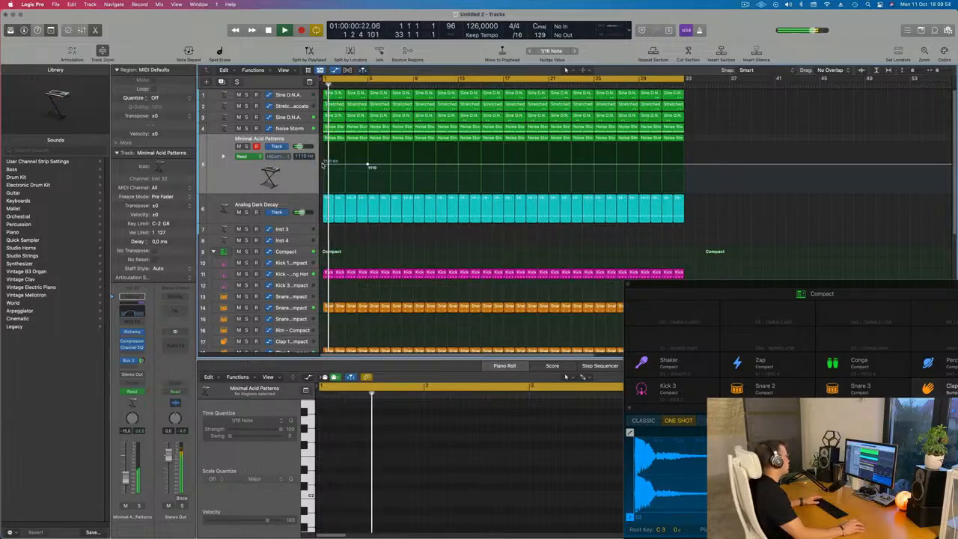
drag(323, 164, 324, 190)
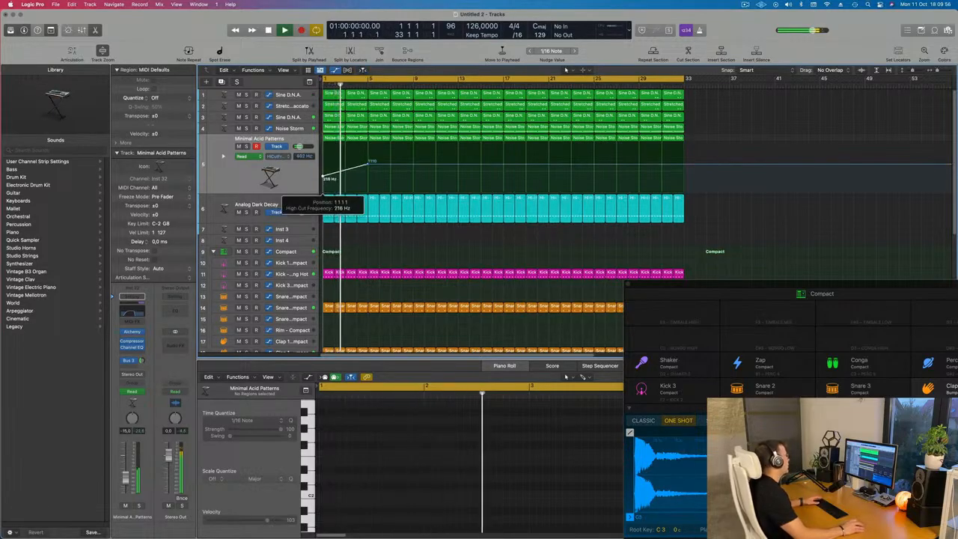
click(294, 179)
key(space)
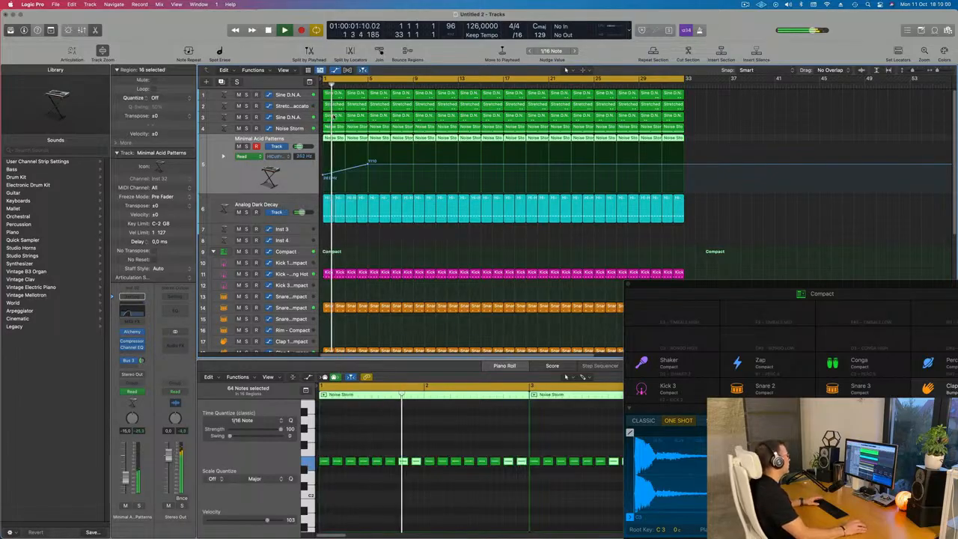
Delete the first Stretched Staccato region and the first Noise Storm region at bar 1.
click(336, 106)
key(BackSpace)
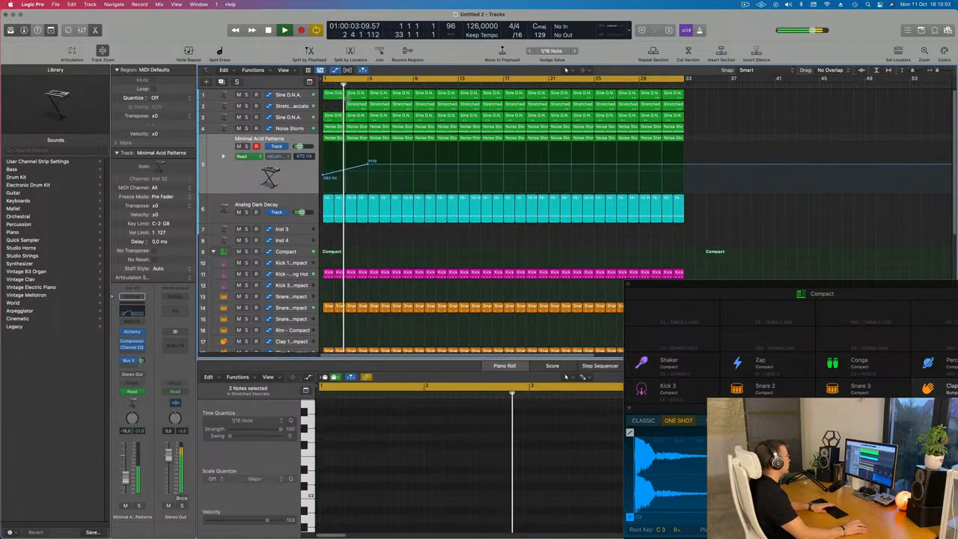
click(336, 128)
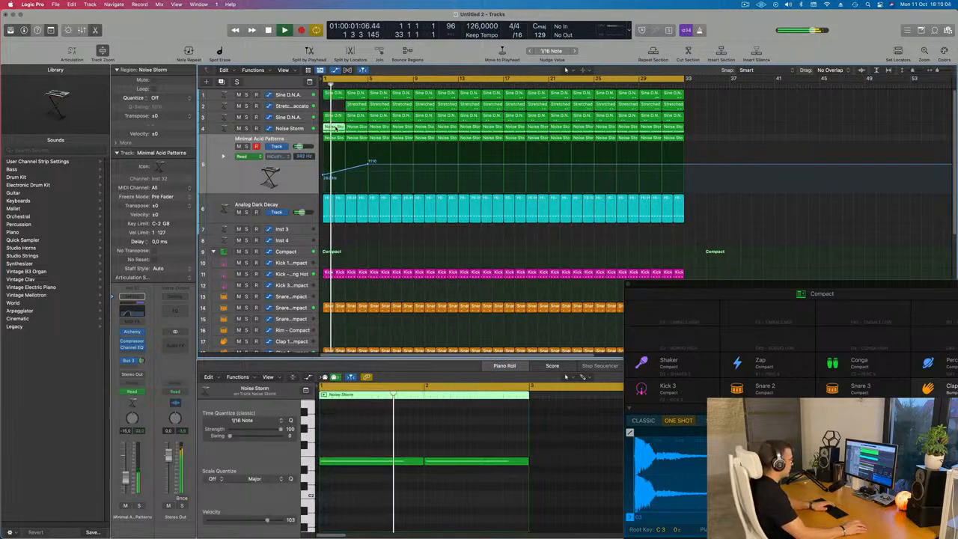
key(Delete)
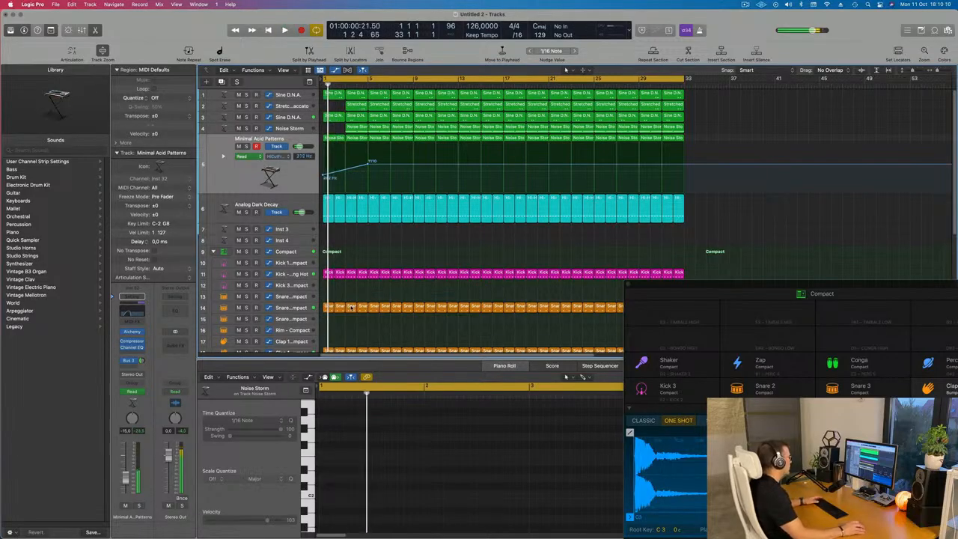
Delete the first eight regions on the Clap 1 - Bumper track so the claps start at bar 9.
key(space)
scroll(340, 318, down, 3)
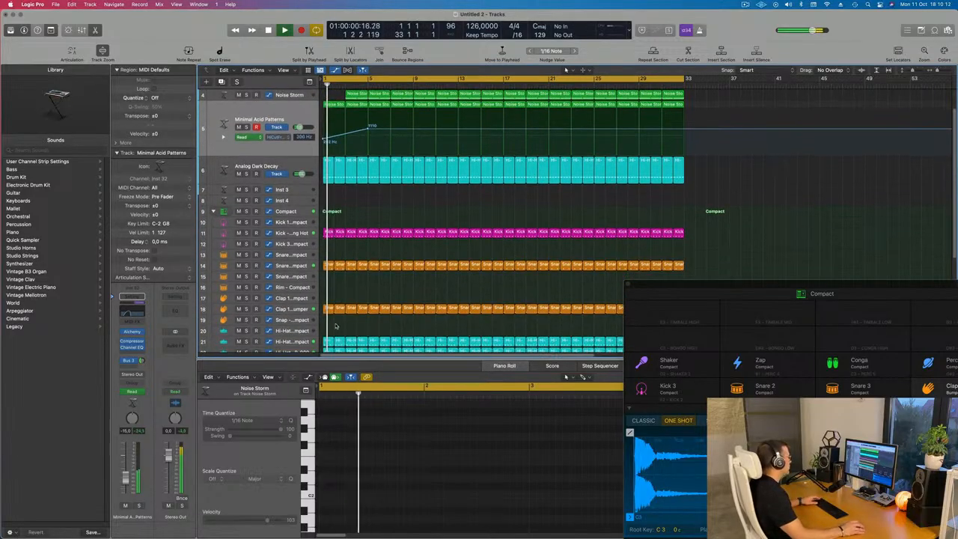
drag(396, 317, 415, 318)
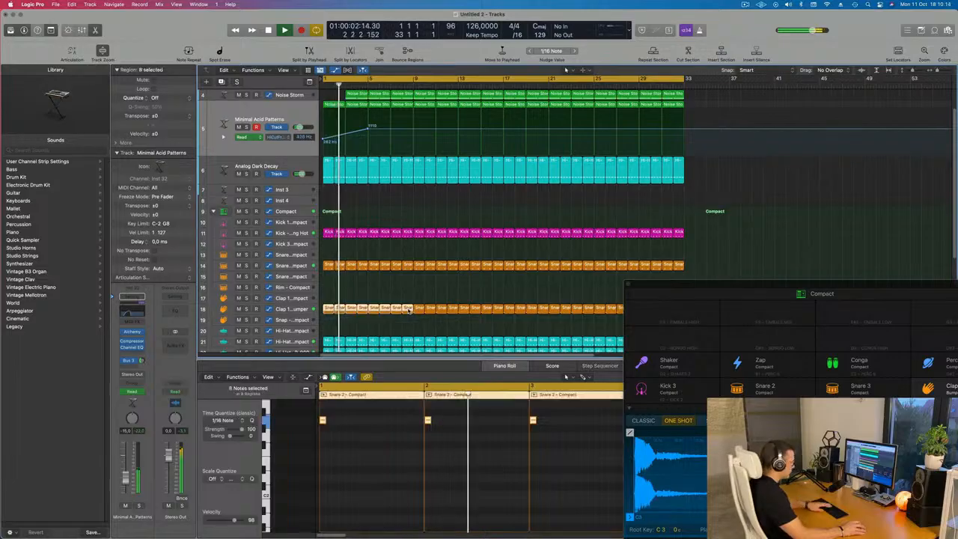
key(Delete)
scroll(365, 298, up, 2)
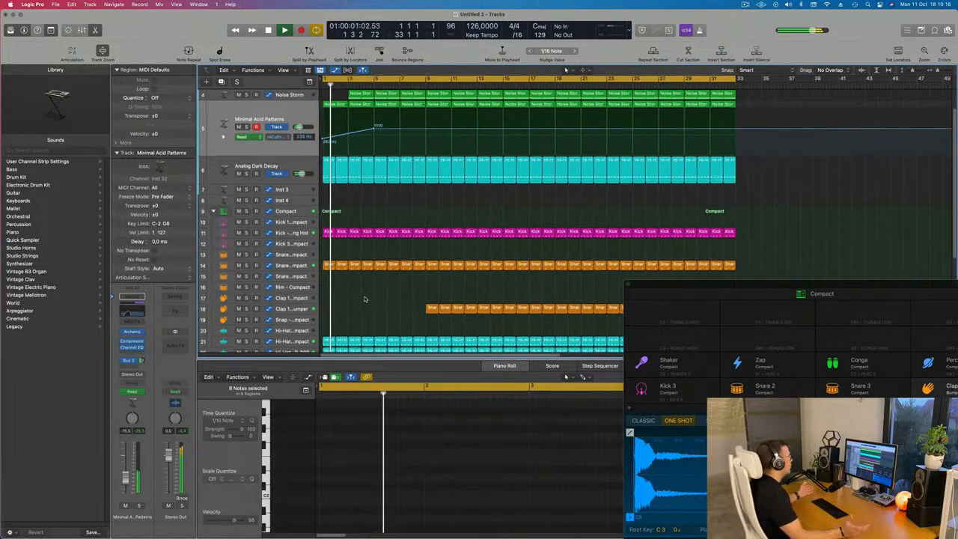
Delete the Noise Storm region at bar 3 and play the arrangement again from the beginning.
click(369, 93)
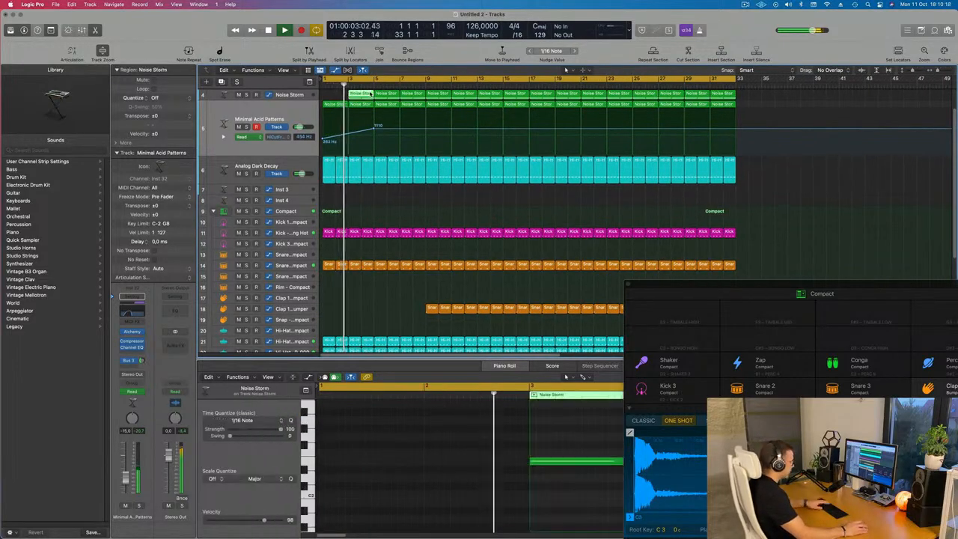
key(Delete)
key(space)
scroll(366, 194, down, 4)
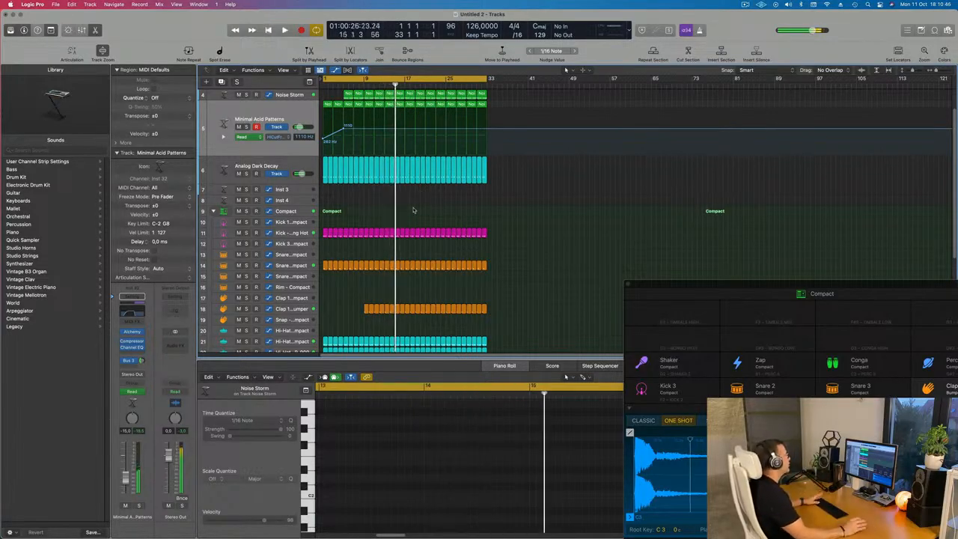
key(Return)
key(space)
key(space)
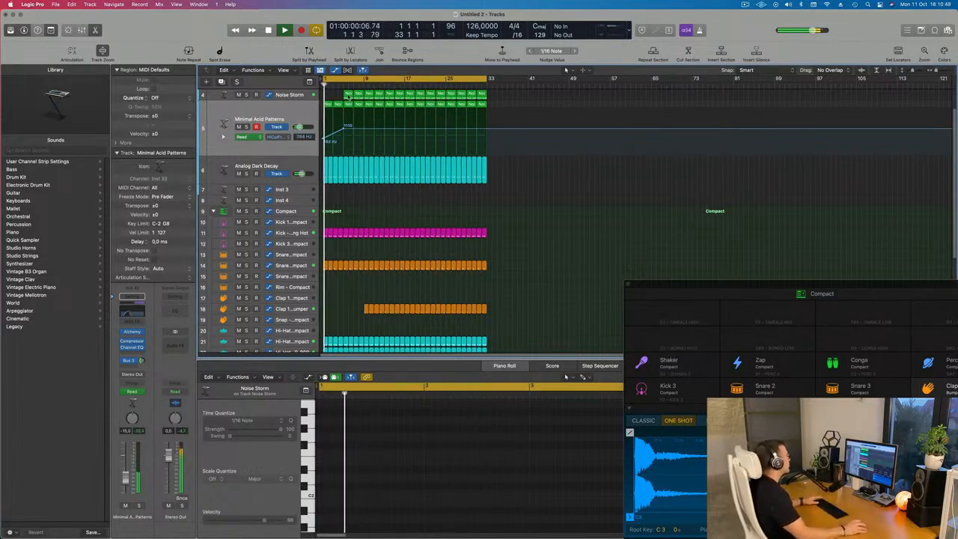
Delete the early Stretched Staccato regions up to bar 13 and the Sine D.N.A. regions on both tracks from bar 5 onward to open a gap.
click(347, 96)
scroll(351, 120, up, 3)
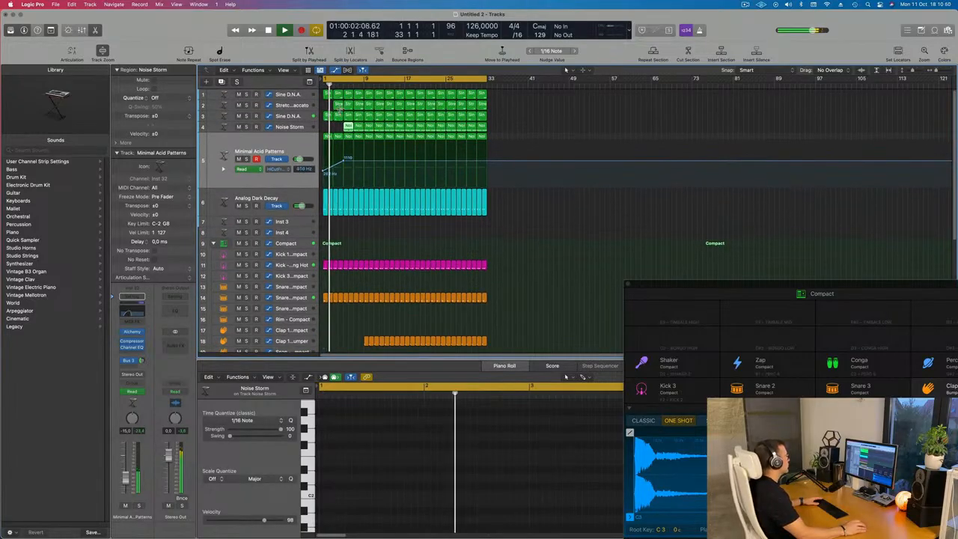
click(339, 106)
key(BackSpace)
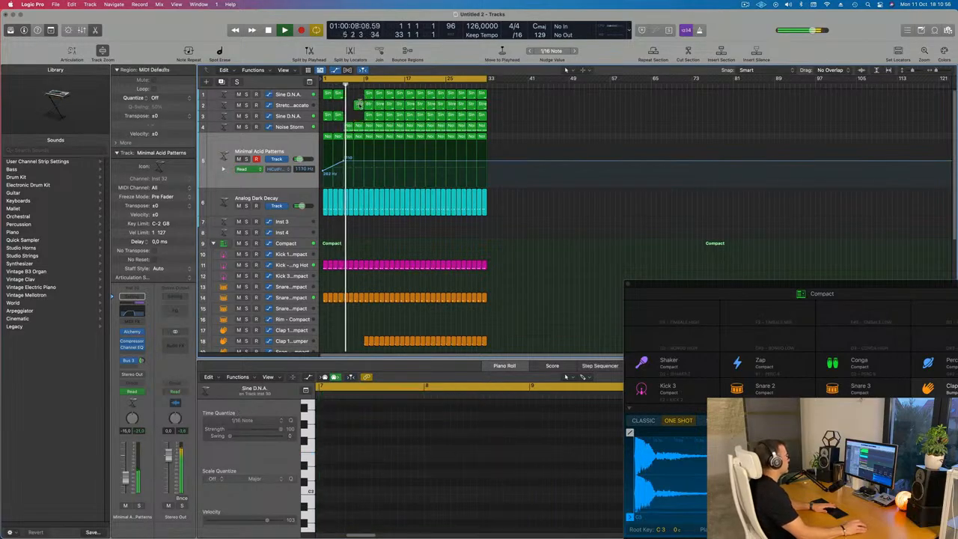
click(368, 105)
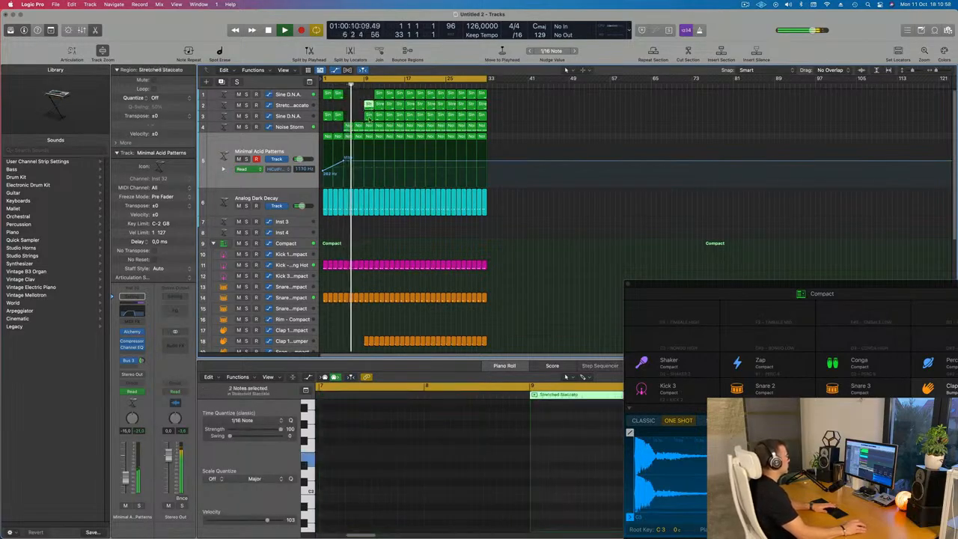
click(379, 95)
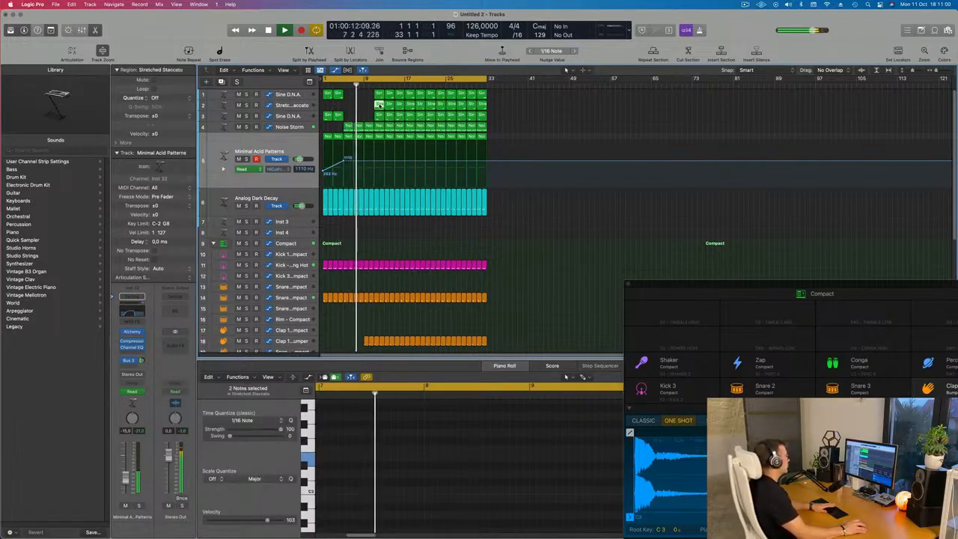
key(BackSpace)
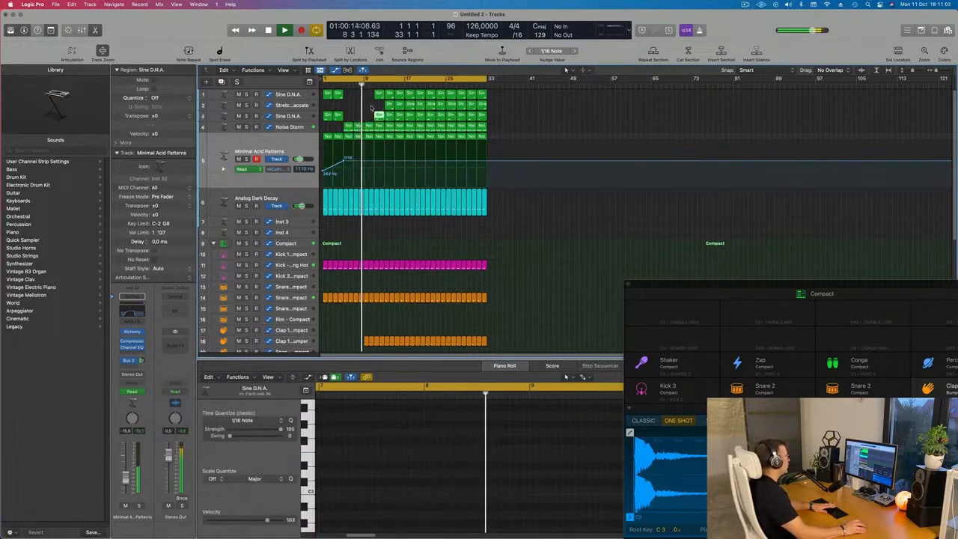
Extend the high-cut frequency automation on Minimal Acid Patterns with a rise to 20000 Hz at bar 9.
click(349, 91)
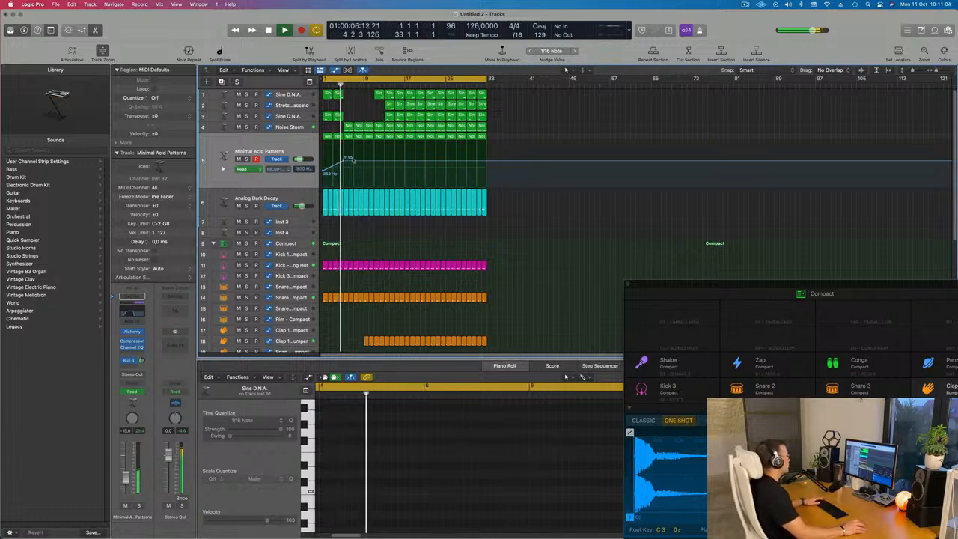
drag(366, 162, 366, 142)
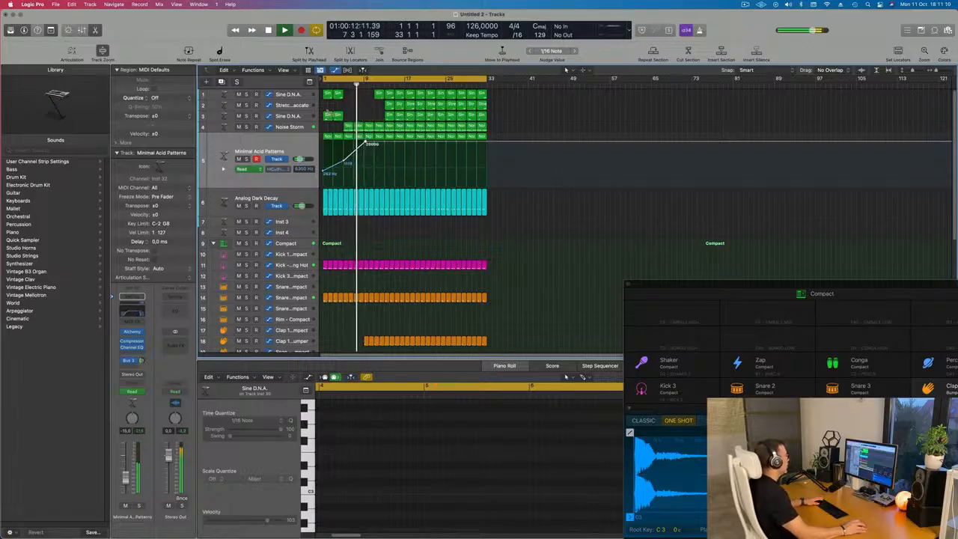
Reveal the additional automation lane under Minimal Acid Patterns and set the track to Touch mode.
click(222, 169)
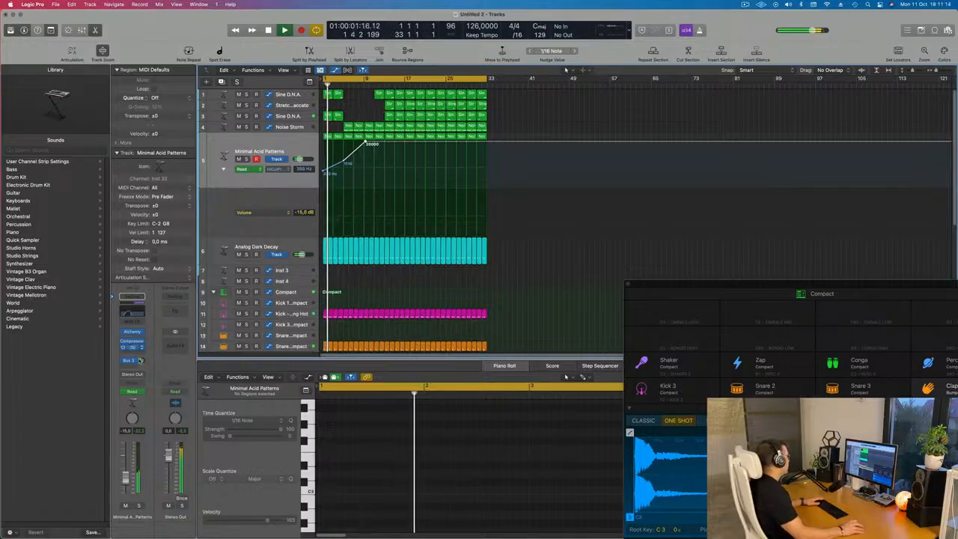
click(140, 390)
click(135, 400)
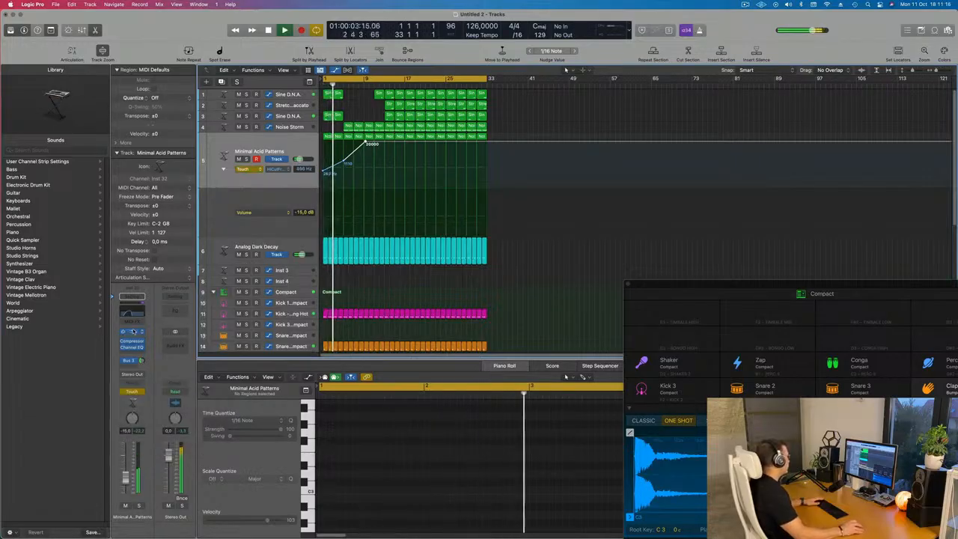
Open the track's Alchemy synth, move its window clear of the regions and record a downward Low Pass sweep during playback.
click(132, 330)
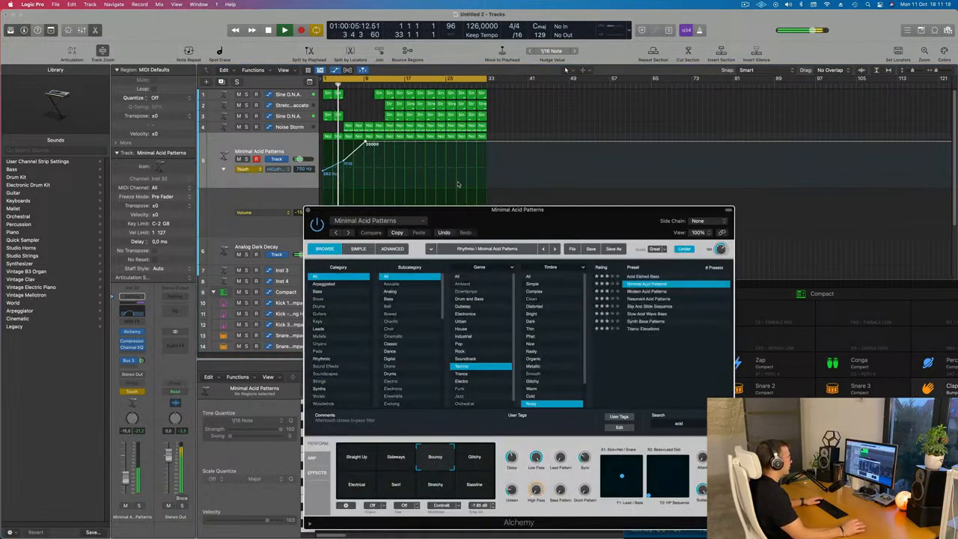
drag(522, 213, 669, 105)
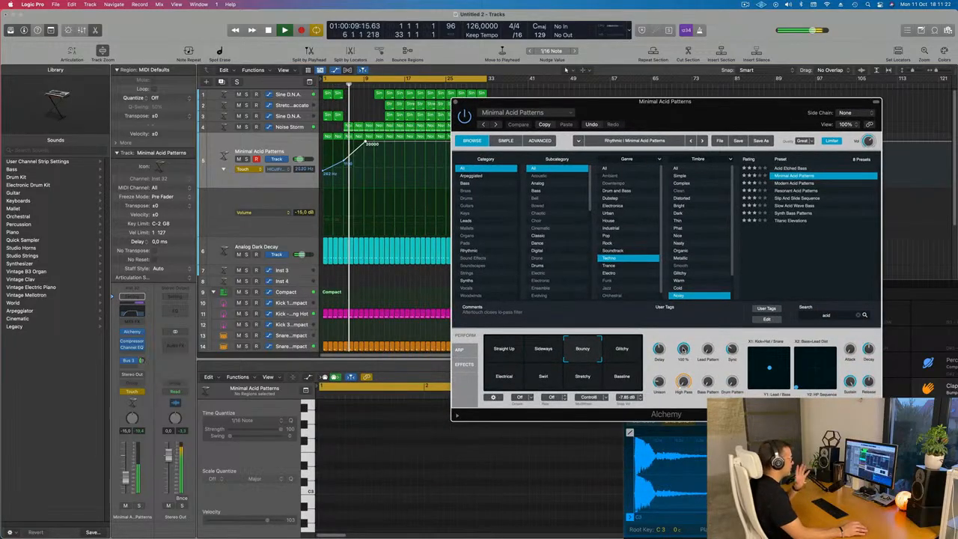
drag(683, 349, 687, 406)
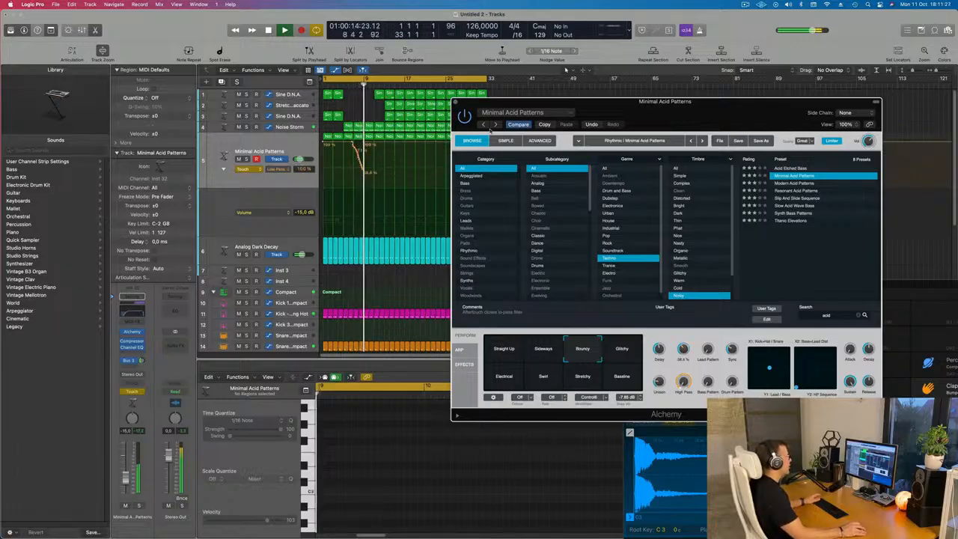
Close the Alchemy window and reshape the Low Pass automation into a straight fall to 0.0 % just before bar 13.
click(455, 101)
drag(363, 141, 383, 185)
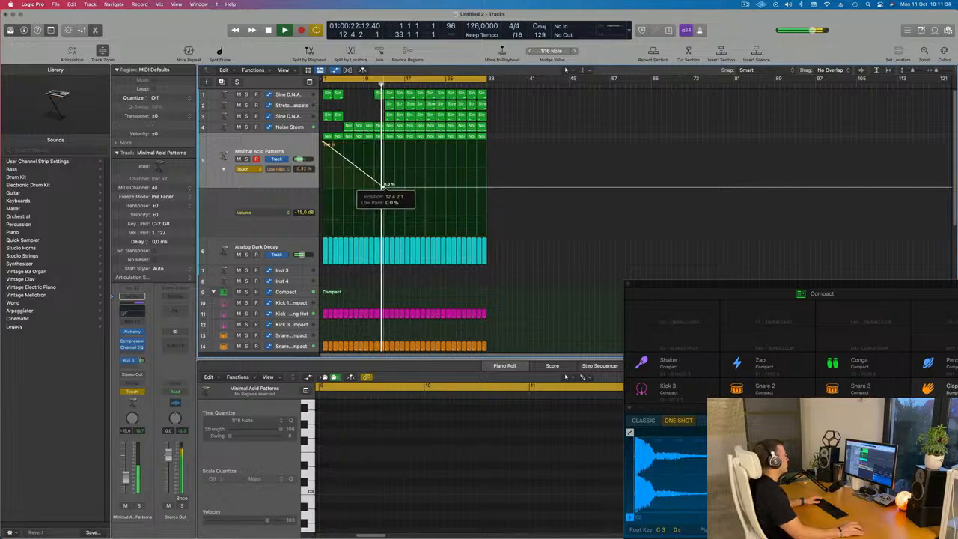
key(Return)
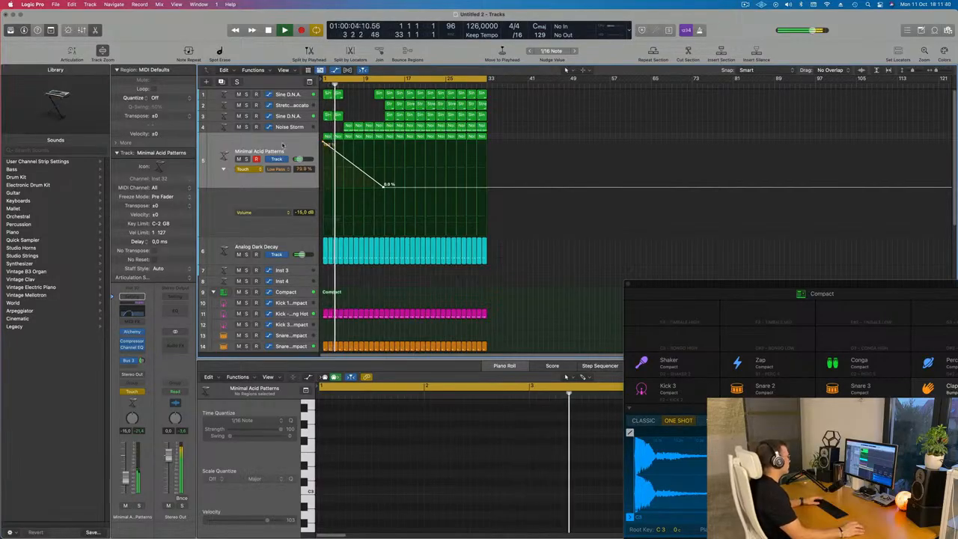
Set Minimal Acid Patterns to Read mode, showing Channel EQ High Cut Frequency in its main lane and Alchemy Low Pass in the lower lane.
click(247, 169)
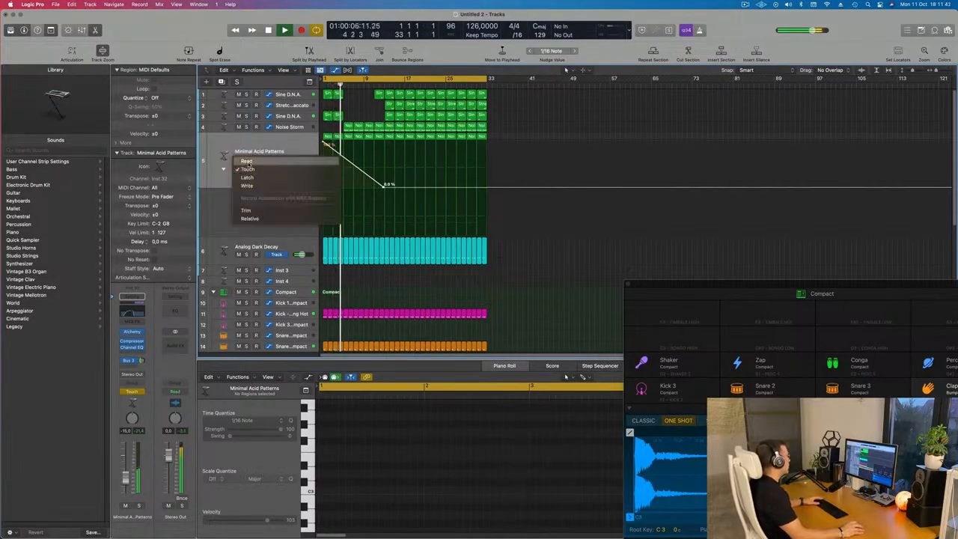
click(251, 153)
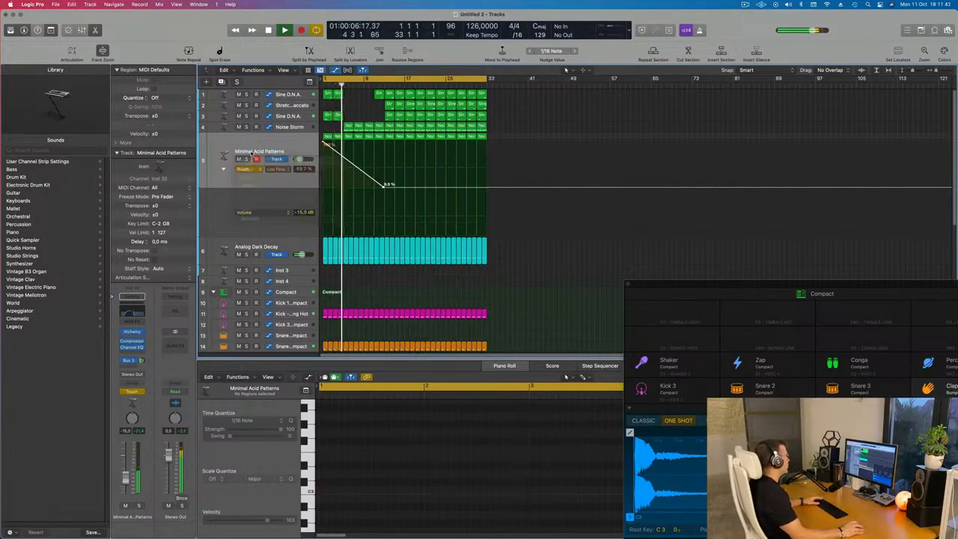
click(269, 213)
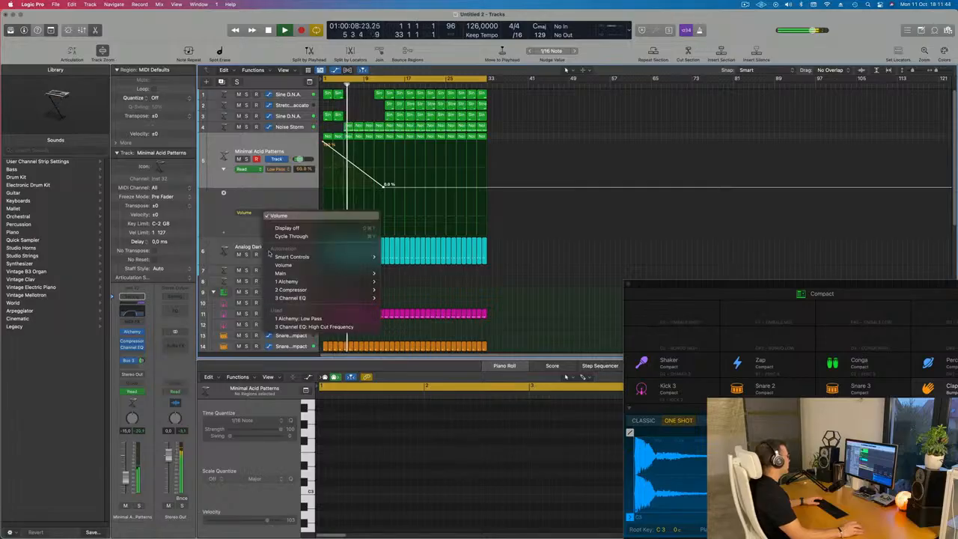
click(309, 320)
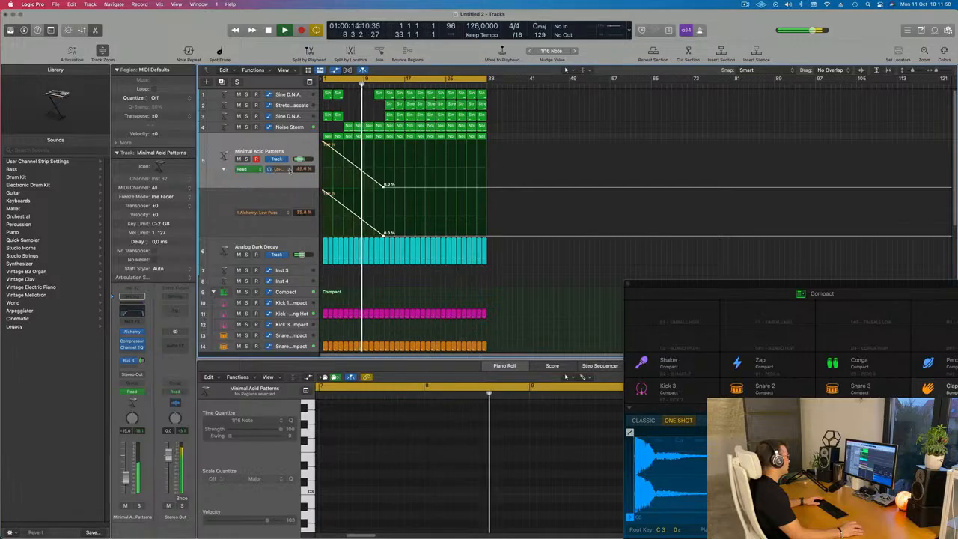
click(288, 169)
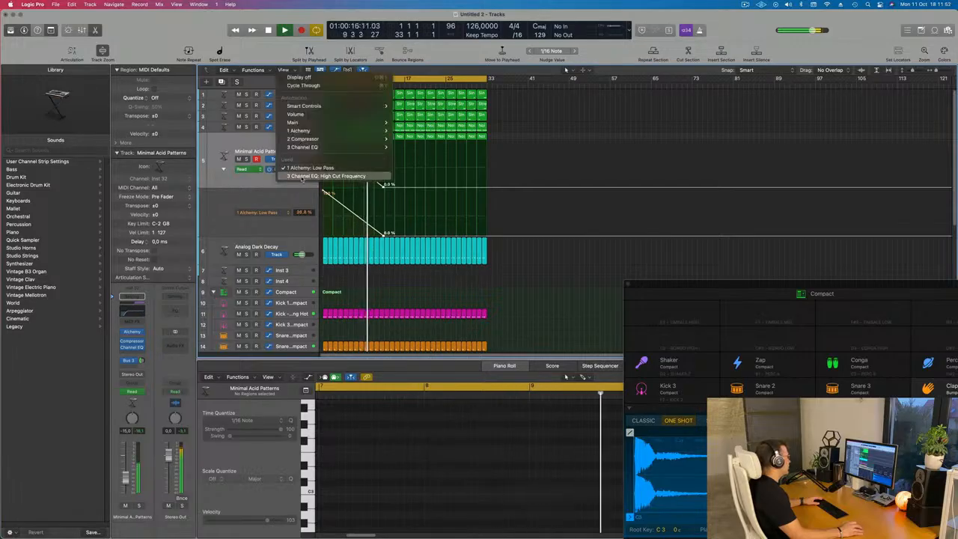
click(314, 176)
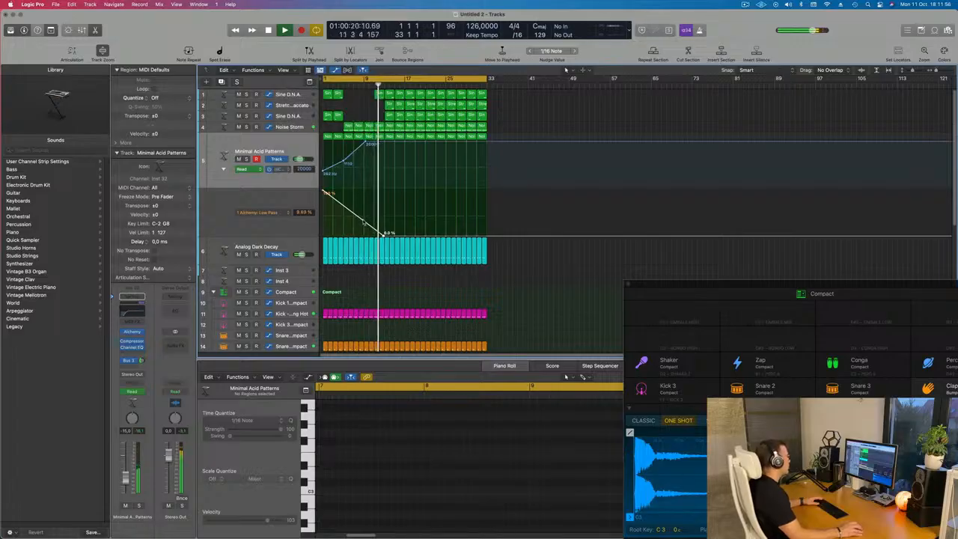
Reshape the Low Pass automation into a dip at bar 5 that rises back to 100 % at bar 9.
drag(383, 233, 358, 222)
key(space)
key(space)
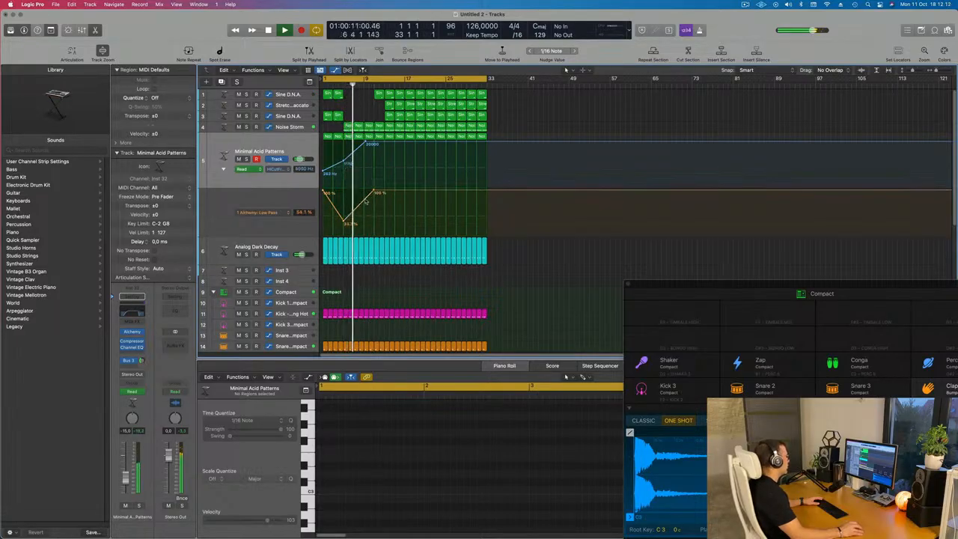
drag(374, 190, 367, 190)
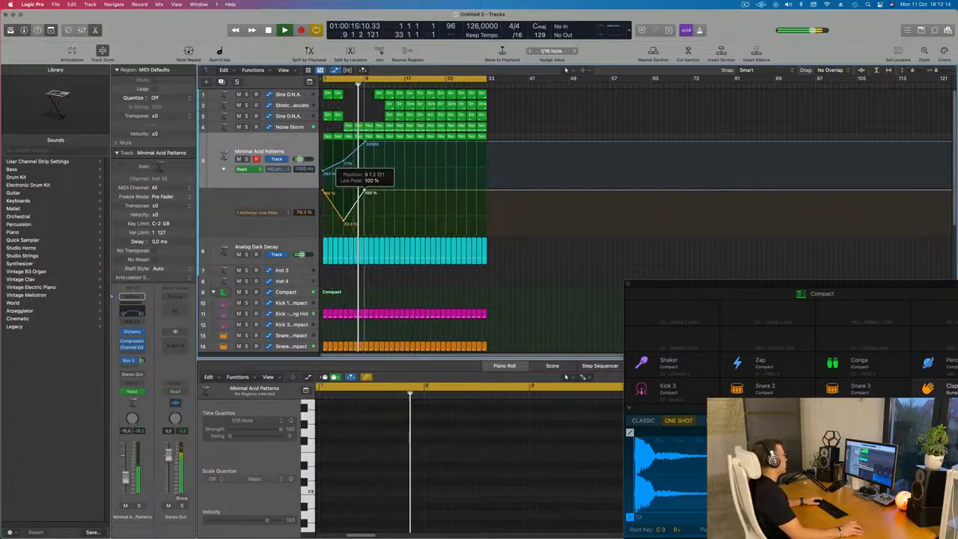
Give Noise Storm a Channel EQ low cut at 374 Hz, 12 dB/Oct, and raise its channel volume to -4.7 dB.
click(299, 127)
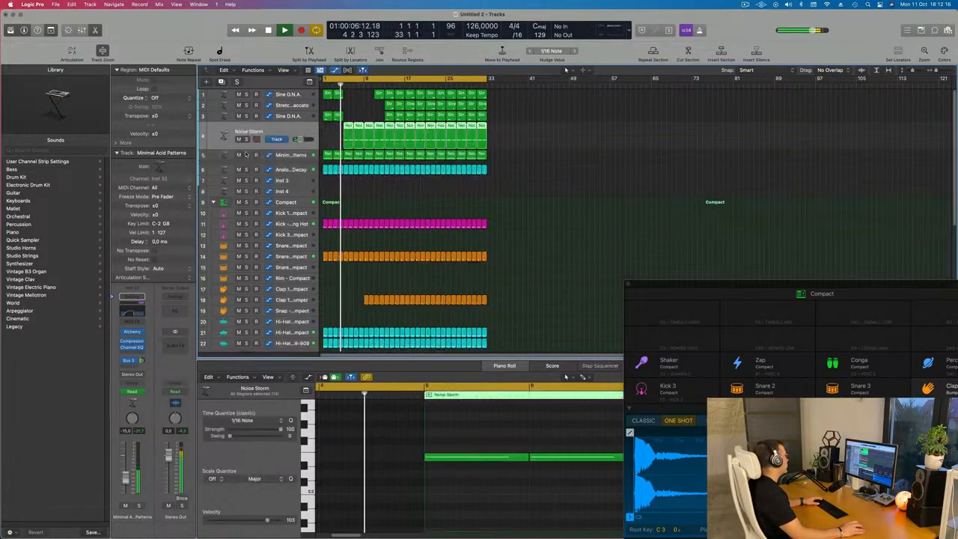
click(132, 324)
click(331, 148)
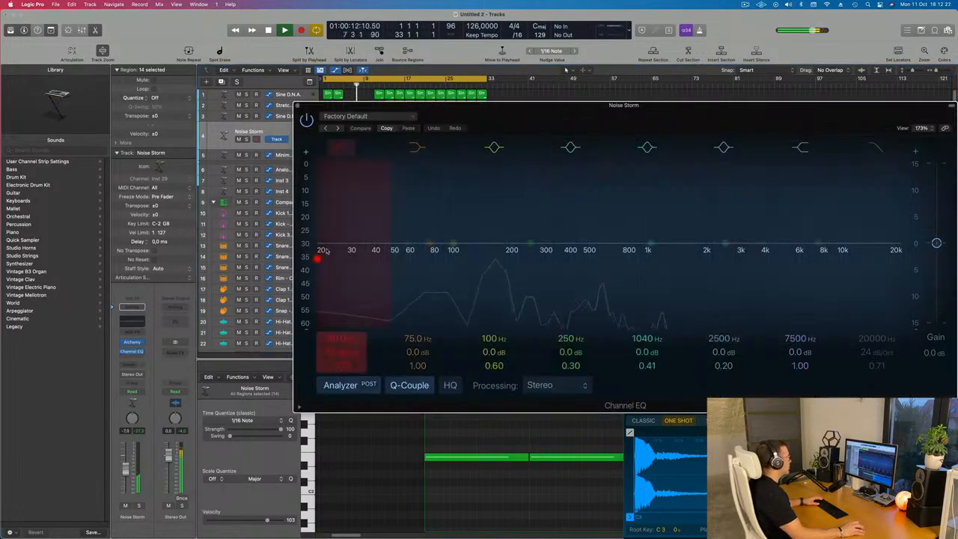
drag(335, 254, 558, 223)
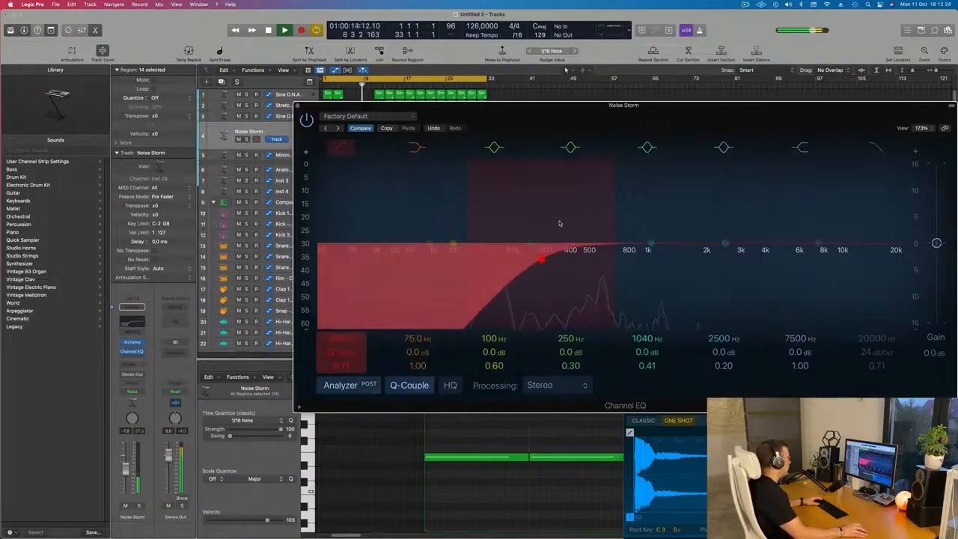
drag(566, 258, 565, 258)
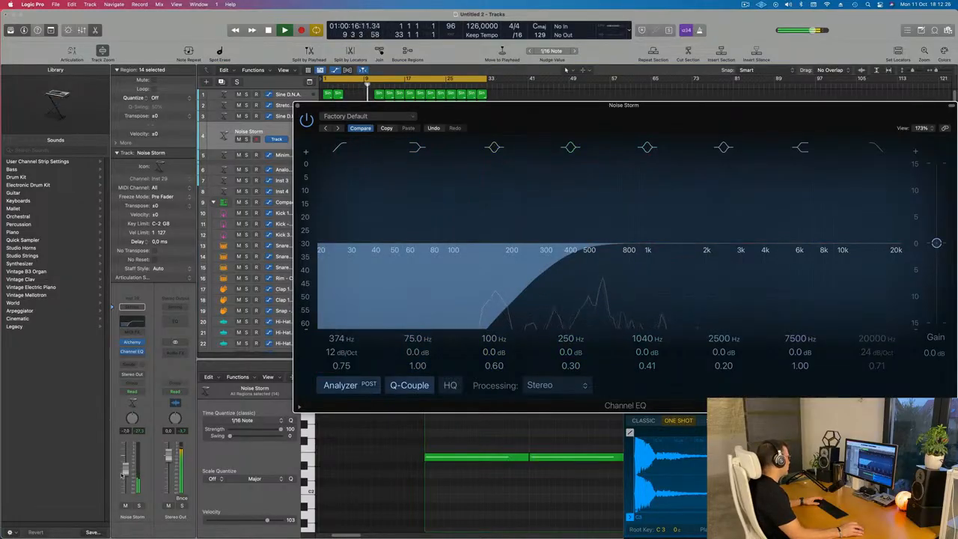
drag(126, 470, 126, 466)
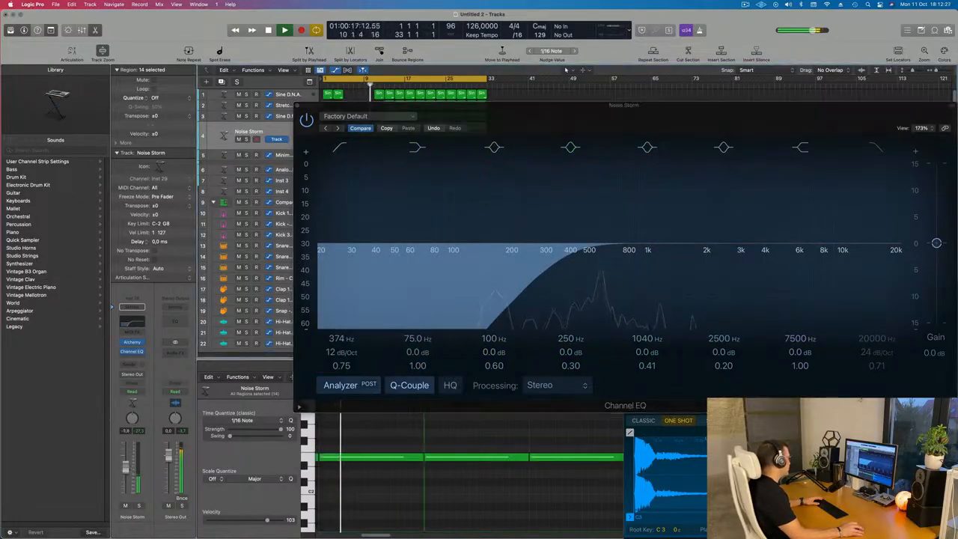
Send Noise Storm to the Bus 3 Delay and Bus 2 Reverb, close its EQ and restart playback from bar 1.
click(131, 367)
mouse_move(133, 377)
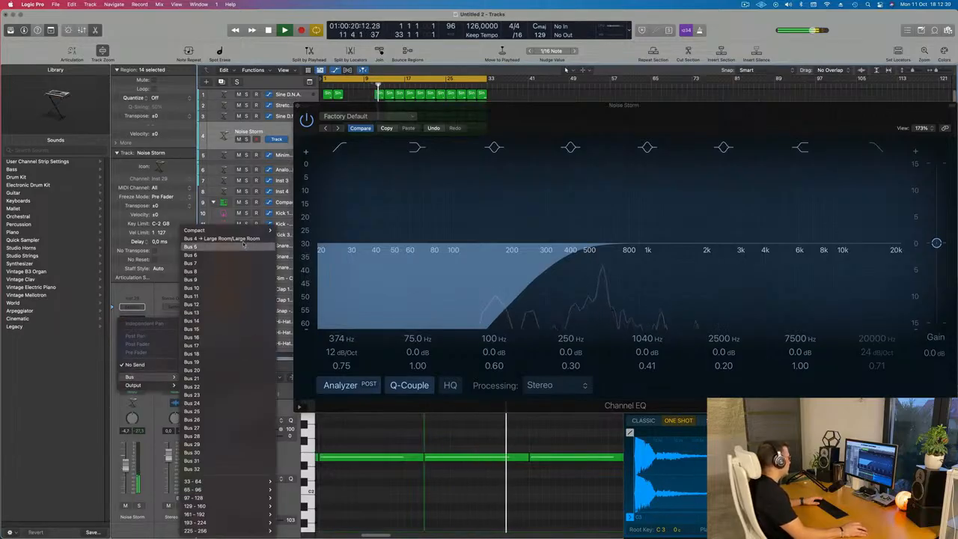
mouse_move(198, 230)
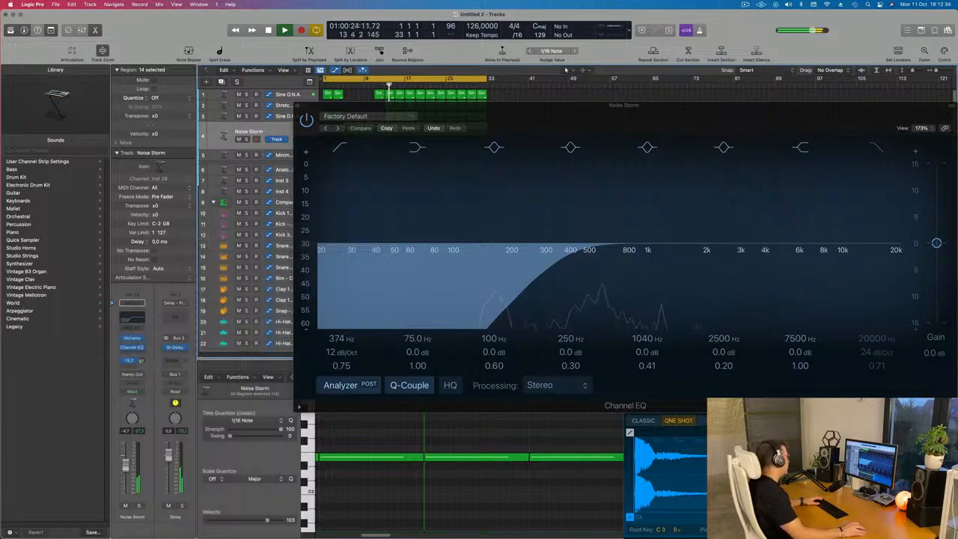
click(130, 366)
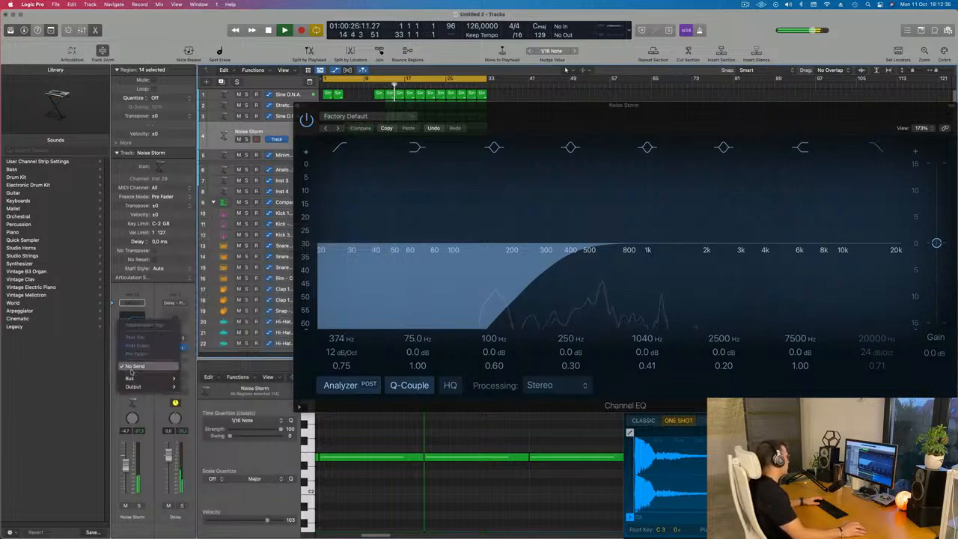
mouse_move(133, 378)
mouse_move(262, 230)
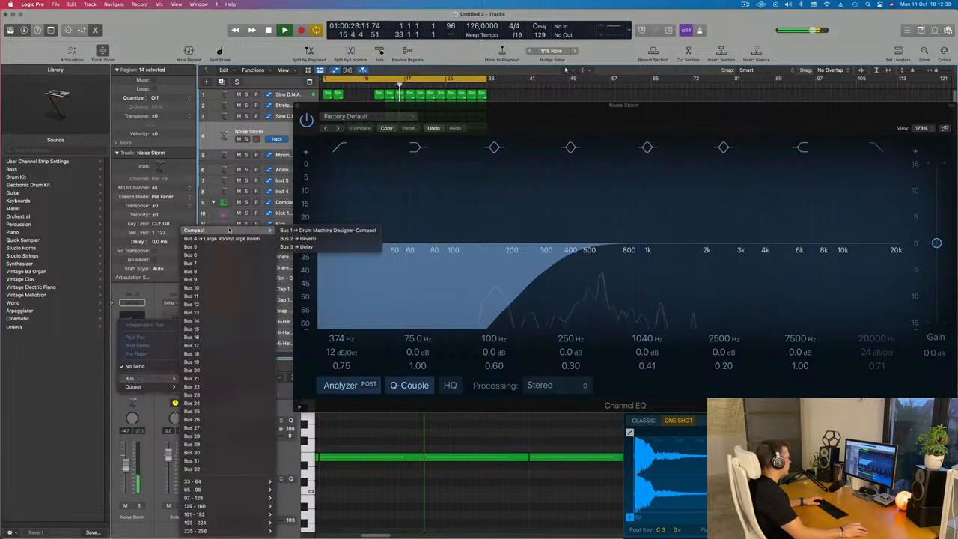
click(313, 239)
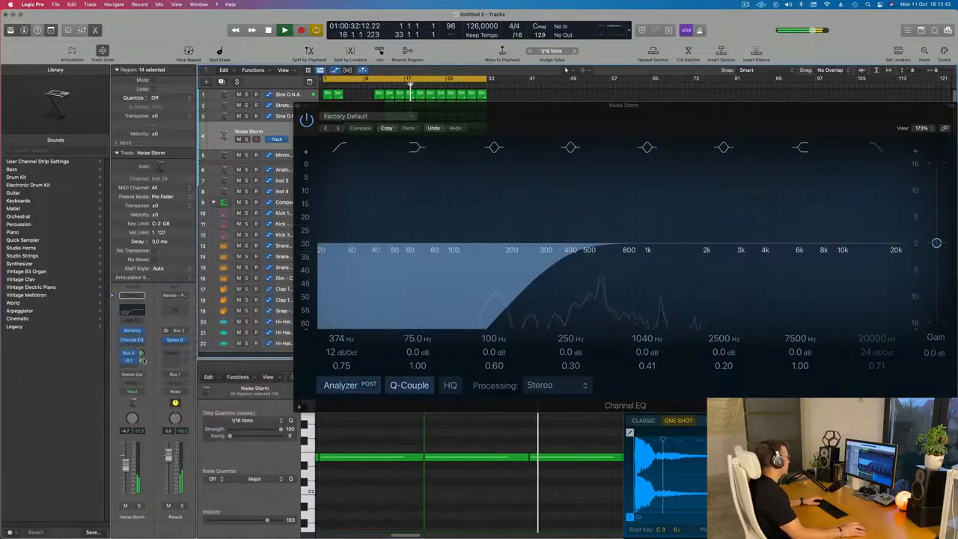
click(298, 106)
scroll(355, 164, down, 1)
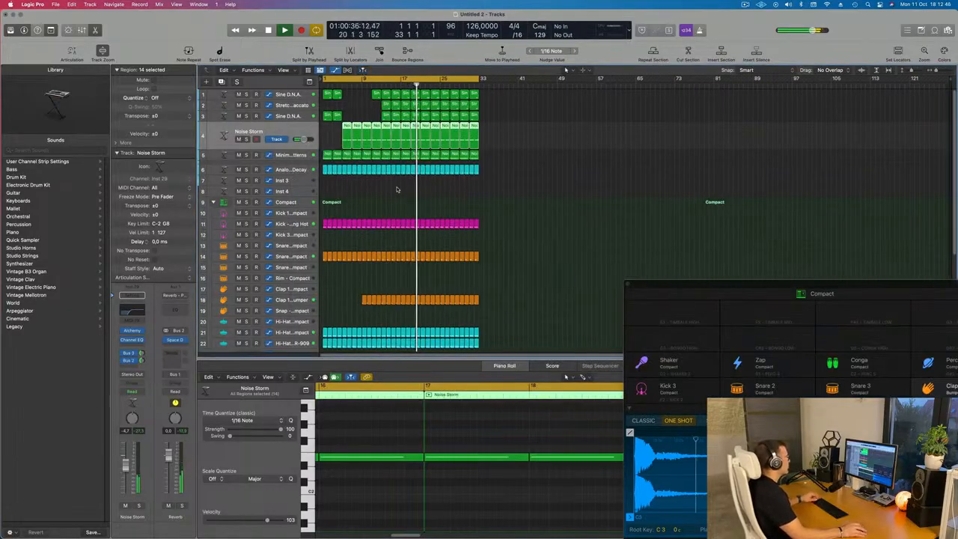
click(393, 194)
key(Return)
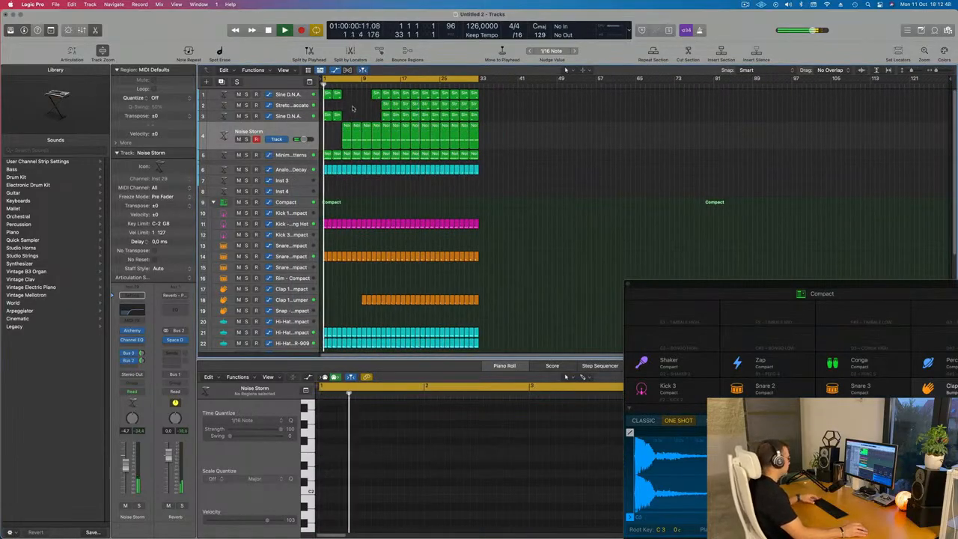
Save the project as 260 in the LEMT 250-500 folder.
key(super+s)
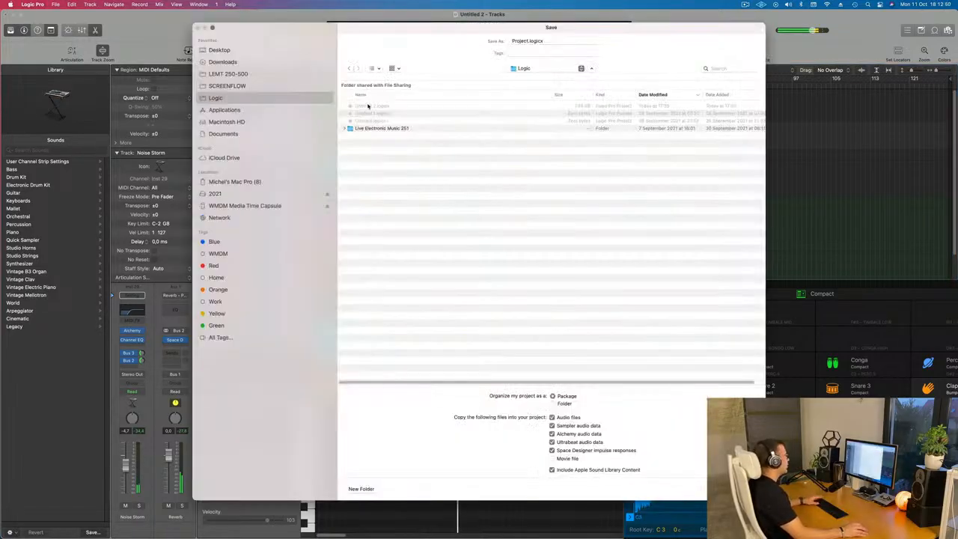
click(232, 73)
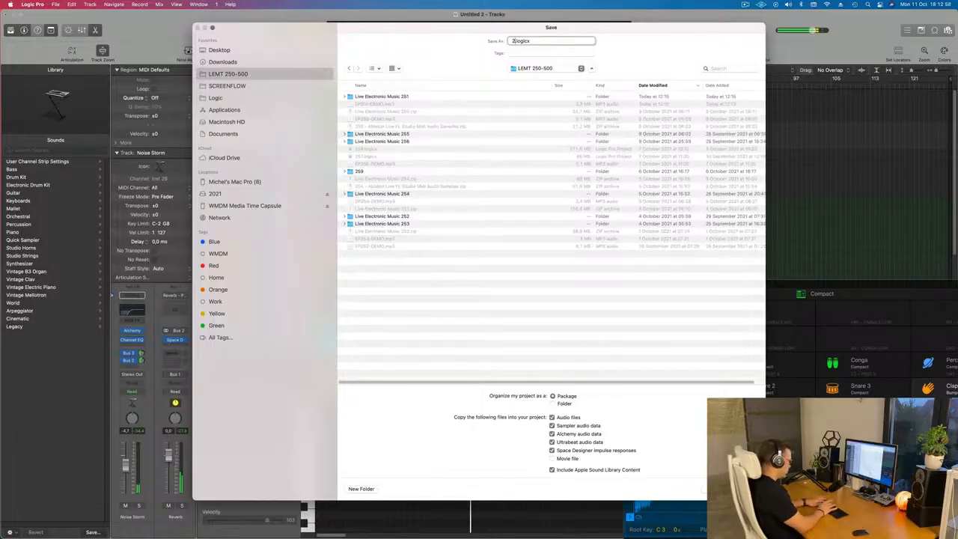
key(Return)
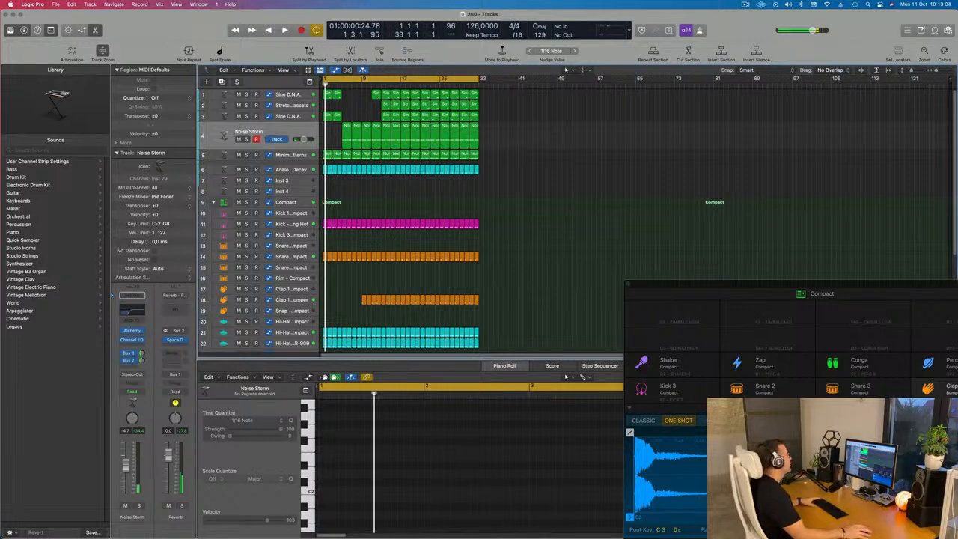
Play the arrangement from the start and check where the regions of each track enter.
key(space)
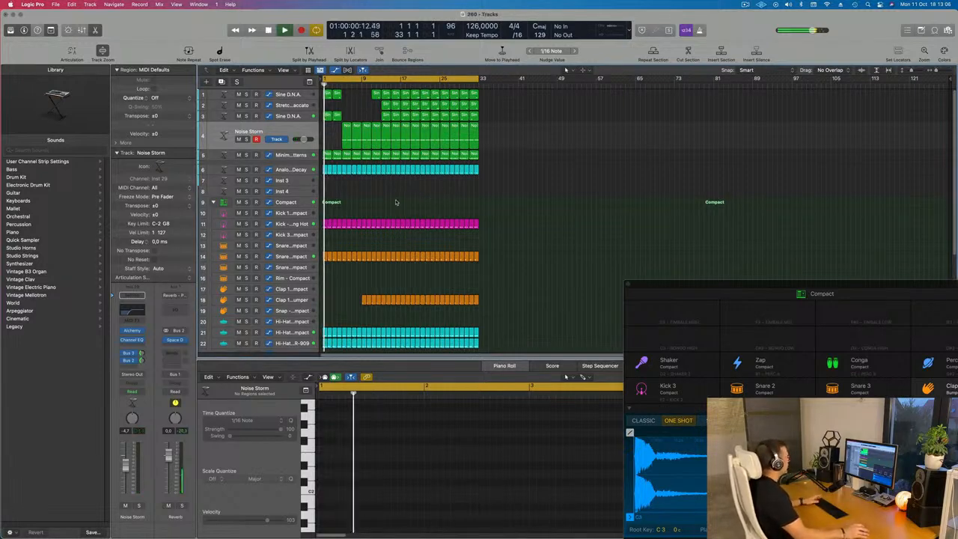
key(space)
key(space)
scroll(398, 200, right, 2)
scroll(398, 201, up, 1)
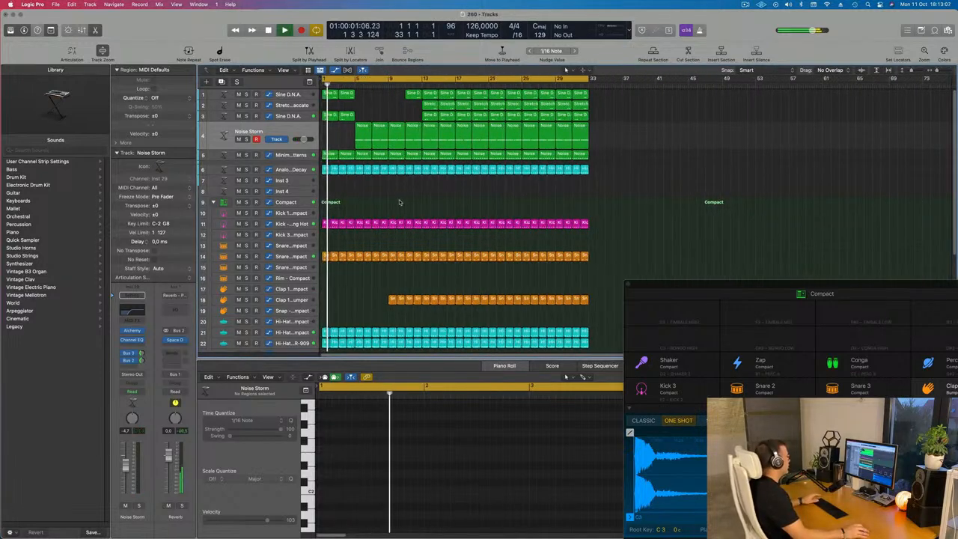
click(287, 131)
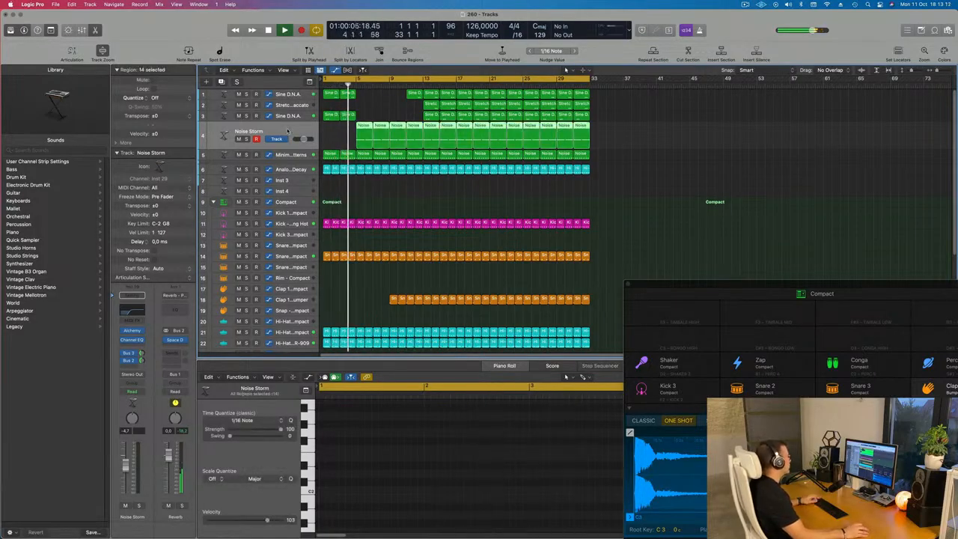
scroll(297, 131, up, 1)
scroll(299, 132, down, 2)
scroll(299, 132, down, 2)
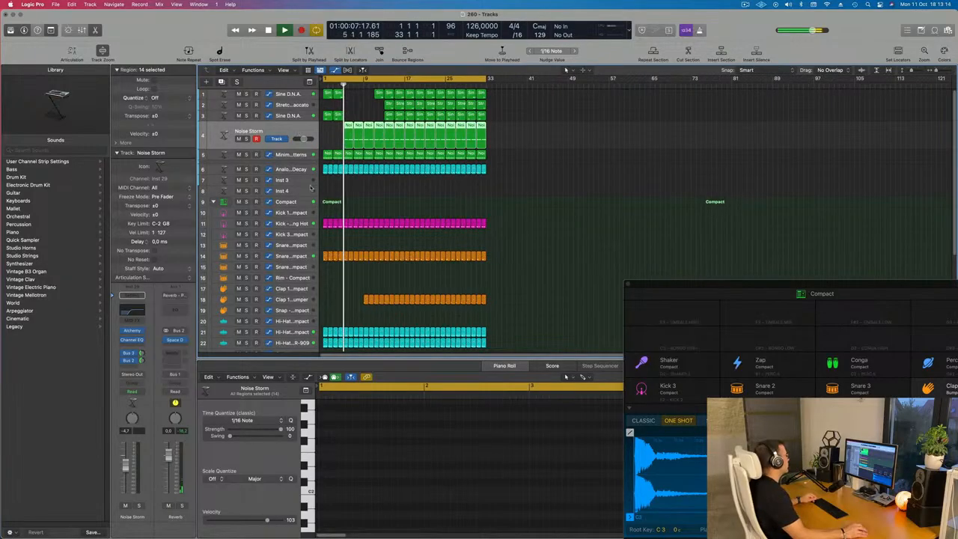
Delete the clap regions from bar 9 up to bar 13 so the clap enters at bar 13.
scroll(352, 196, up, 2)
scroll(352, 196, up, 3)
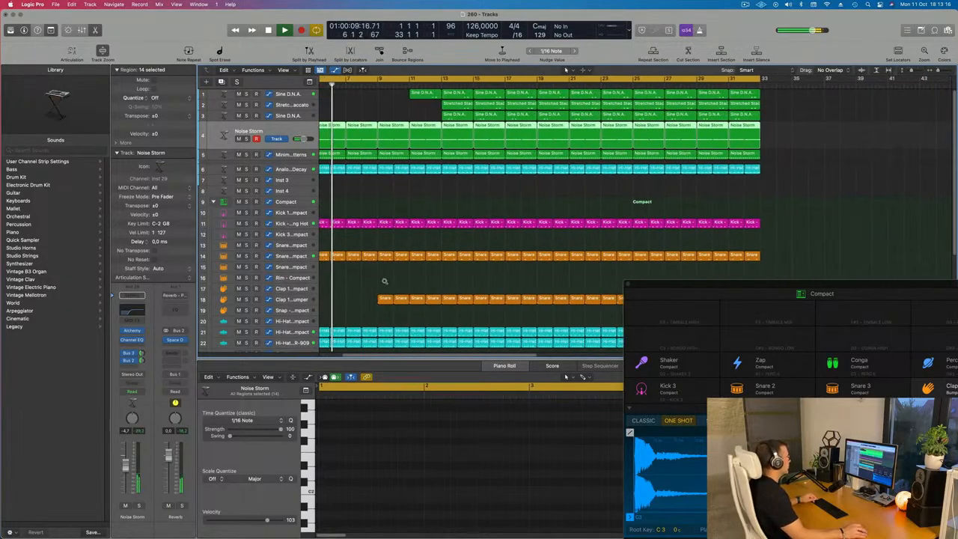
scroll(380, 290, down, 1)
drag(379, 290, 423, 301)
key(BackSpace)
scroll(430, 168, left, 3)
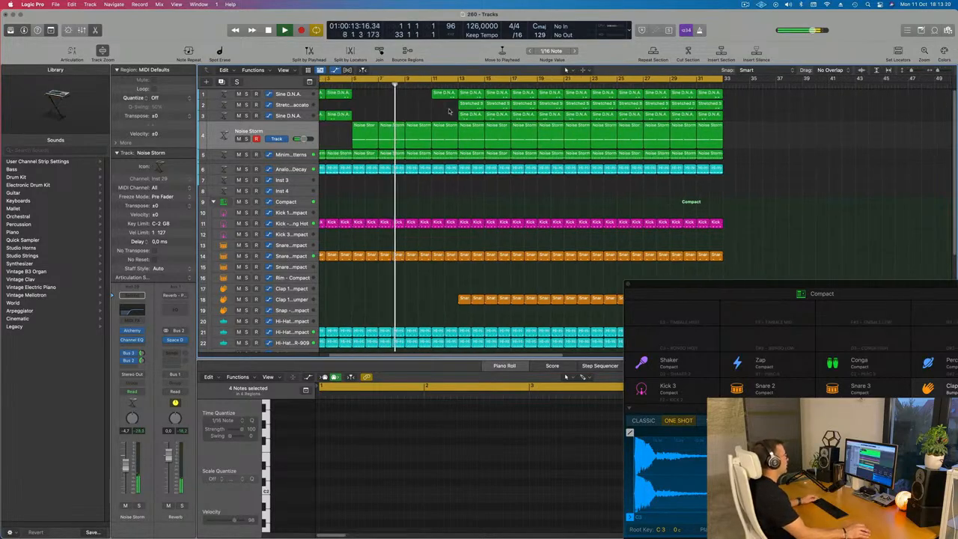
Delete the Stretched Staccato region and the second Sine D.N.A. track's region at bar 13 so both re-enter at bar 15.
click(443, 96)
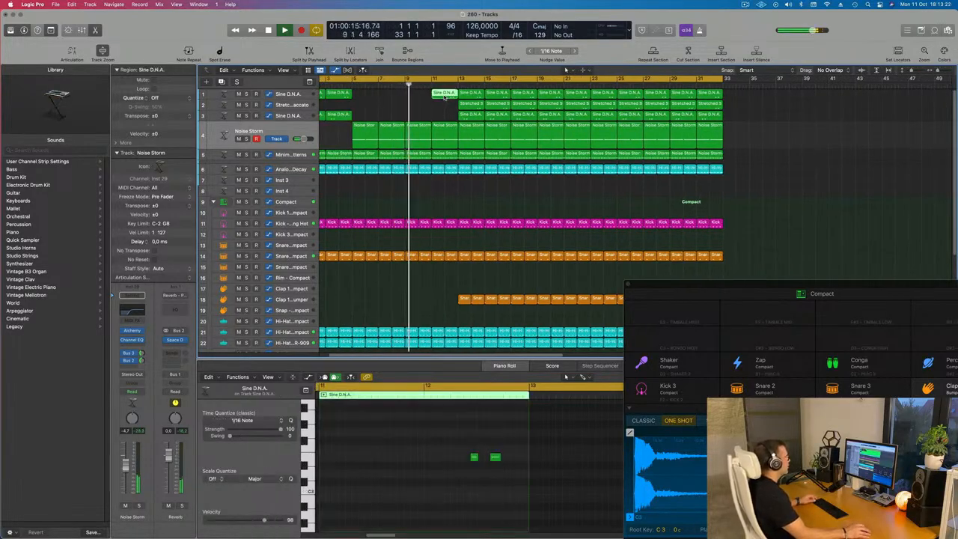
click(466, 105)
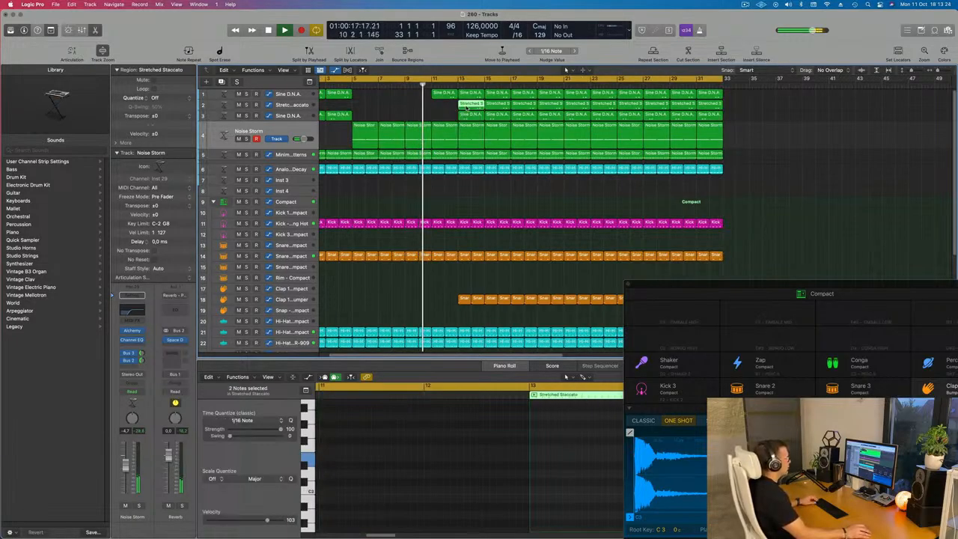
key(Delete)
click(469, 115)
key(Delete)
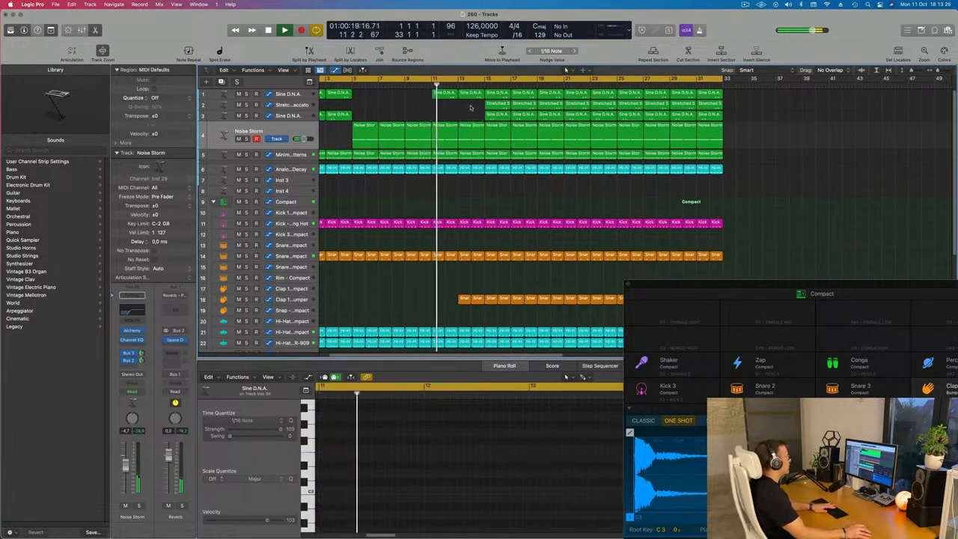
scroll(453, 113, left, 3)
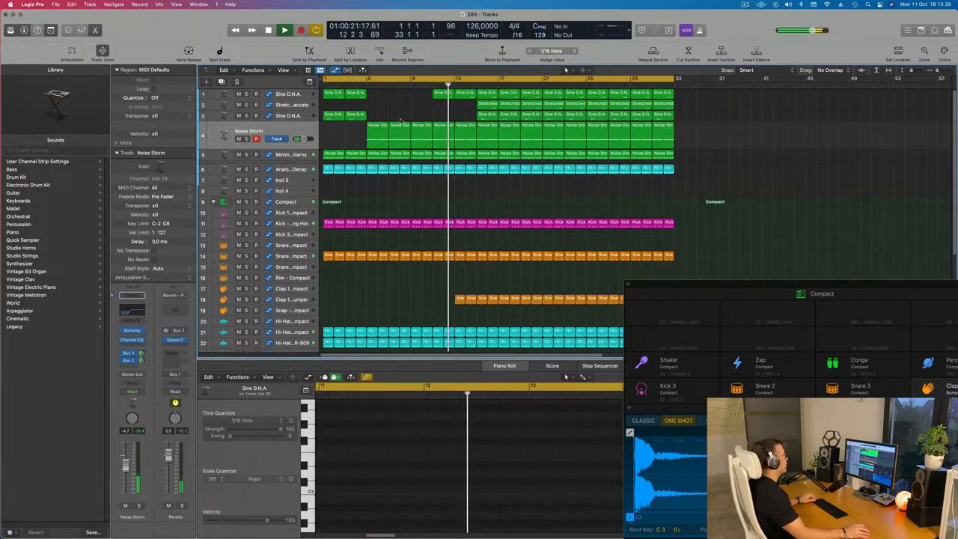
Select the Clap 1 - Bumper track and examine the region layout across the full timeline while the arrangement plays past bar 13.
ctrl+alt+click(425, 118)
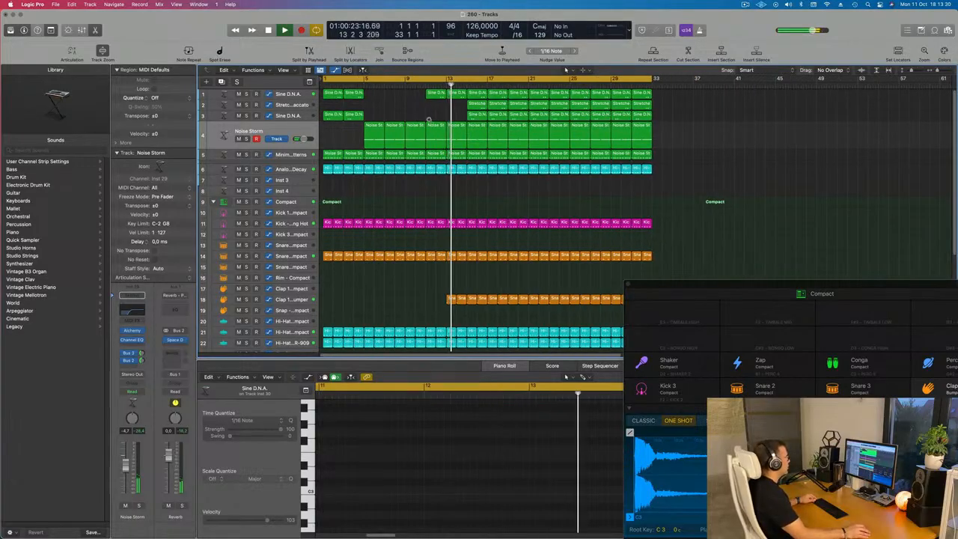
click(396, 297)
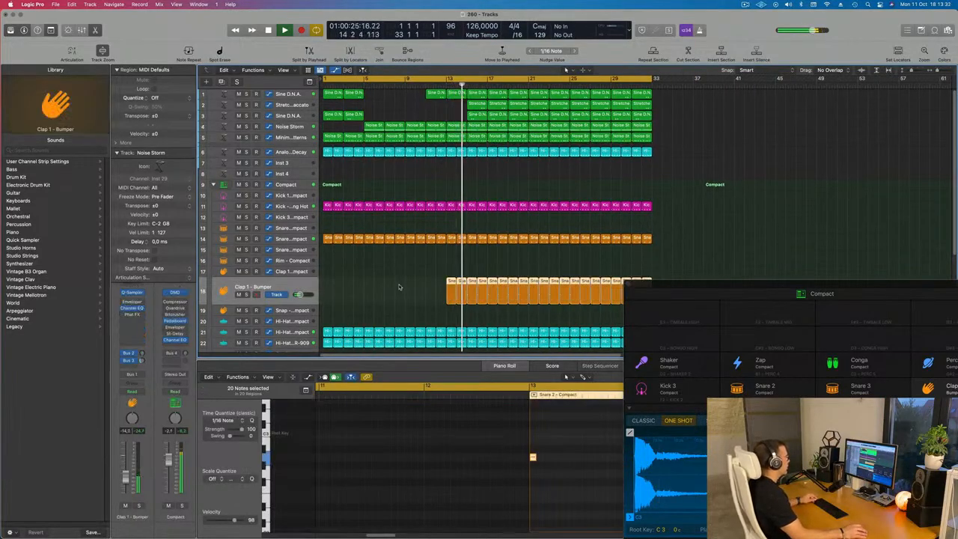
key(super+Left)
key(super+Left)
key(super+Left)
key(super+Right)
key(super+Right)
key(super+Right)
key(super+Right)
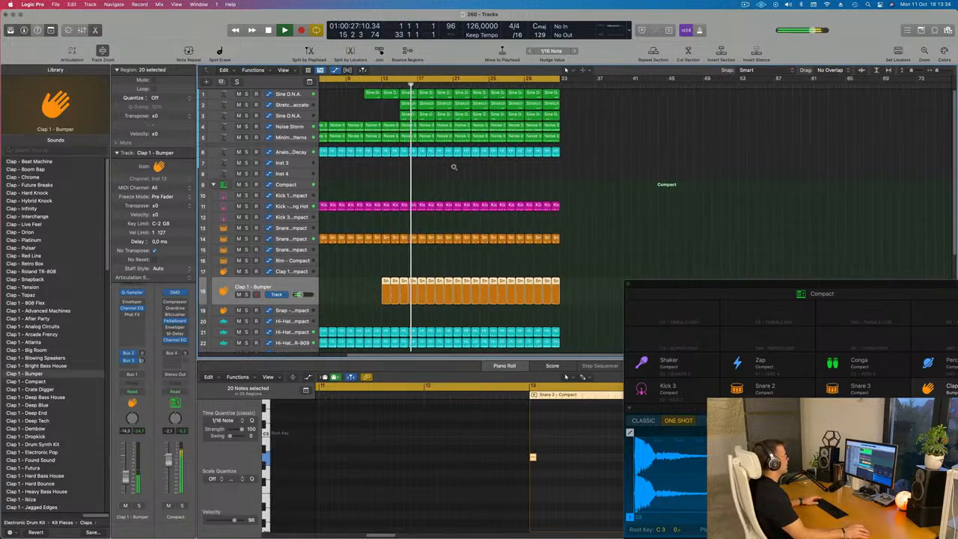
Restart playback from bar 1 and move the first Conga region from its track down to the Zap - Compact track.
key(space)
key(space)
key(super+Left)
scroll(389, 179, down, 5)
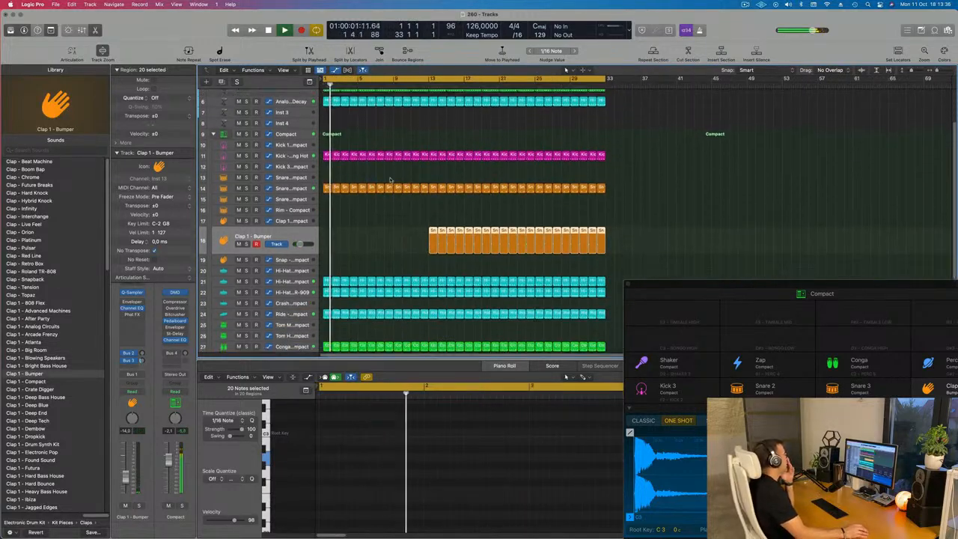
scroll(389, 180, down, 2)
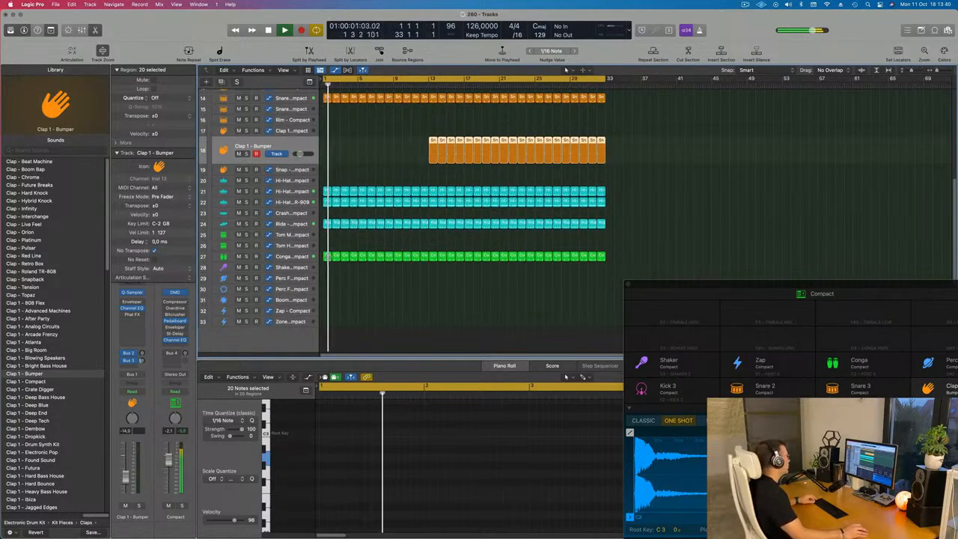
click(326, 256)
drag(326, 256, 326, 310)
drag(324, 348, 324, 348)
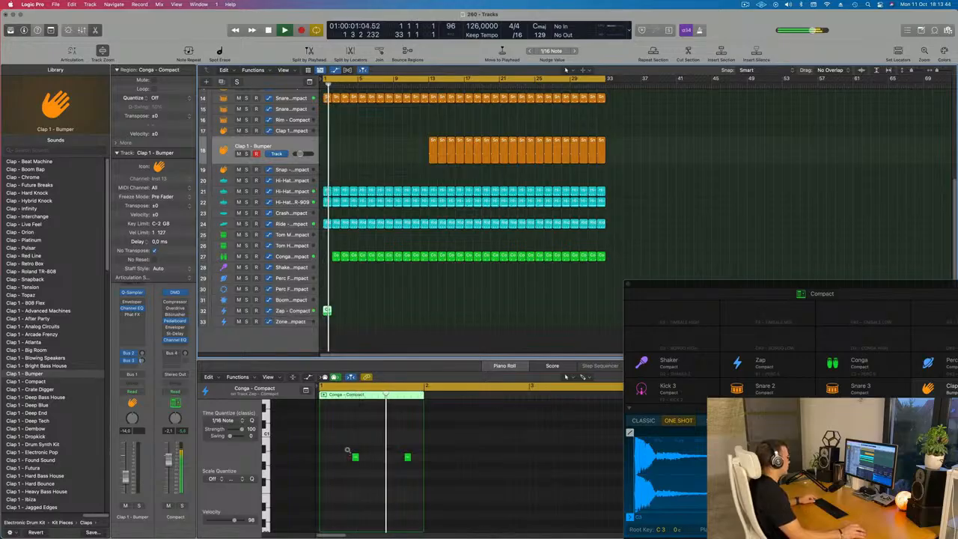
Copy the two notes in the moved region one beat earlier on A0 to make a four-note pattern, and select all four.
scroll(347, 450, left, 2)
key(space)
mouse_move(340, 447)
mouse_down()
mouse_move(402, 468)
mouse_move(340, 458)
mouse_up()
scroll(389, 467, right, 3)
scroll(388, 467, right, 2)
scroll(374, 468, left, 3)
key(space)
scroll(337, 461, left, 1)
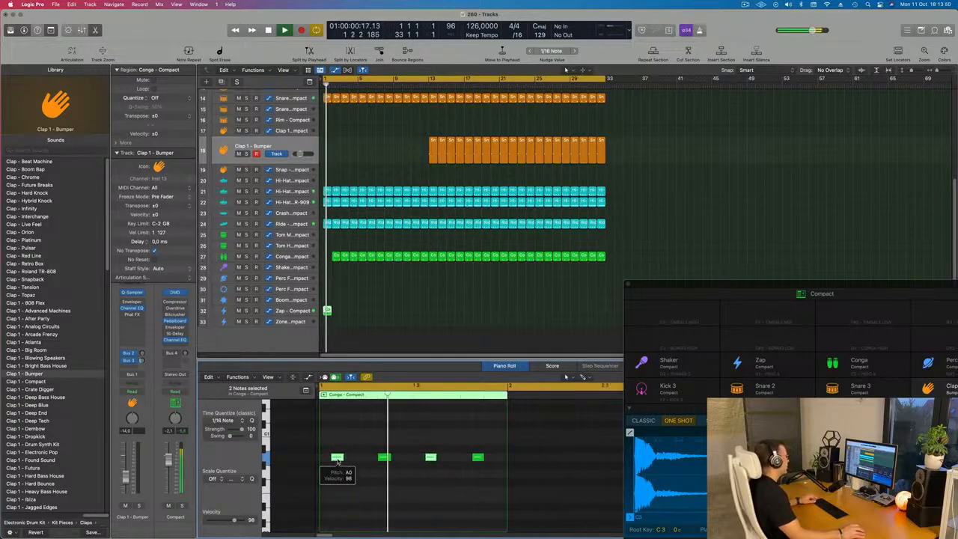
drag(346, 453, 490, 474)
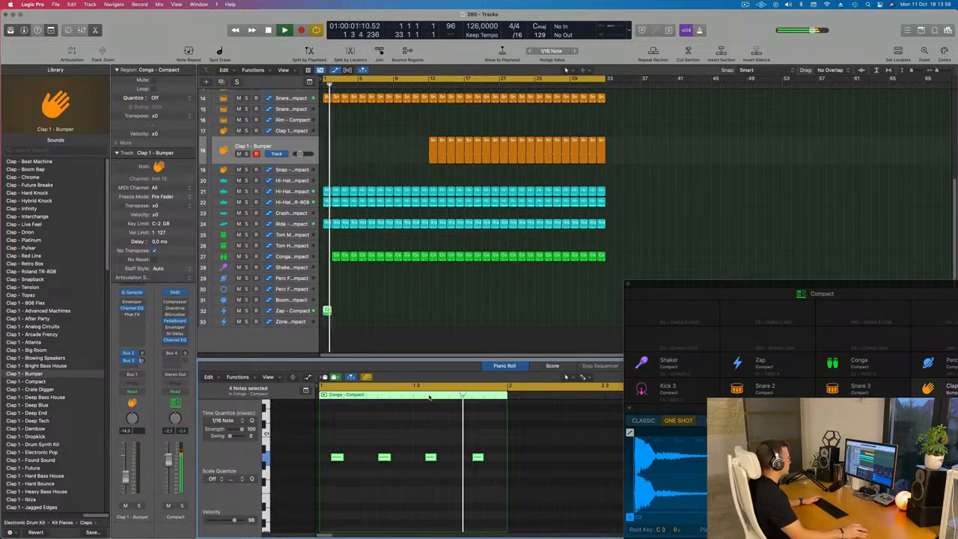
Select the Zap - Compact track and raise the pattern's second note to C1 and its third note to B0.
click(327, 309)
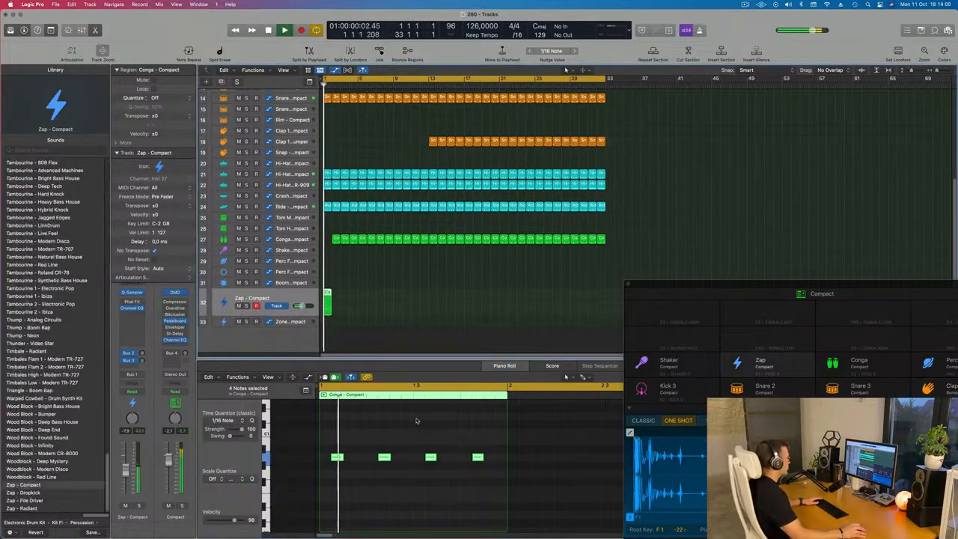
key(space)
click(387, 457)
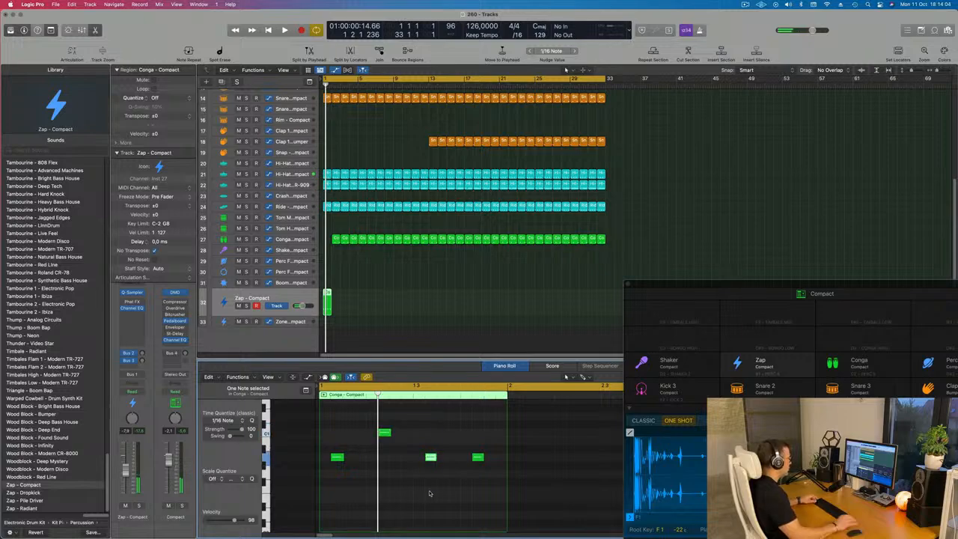
key(space)
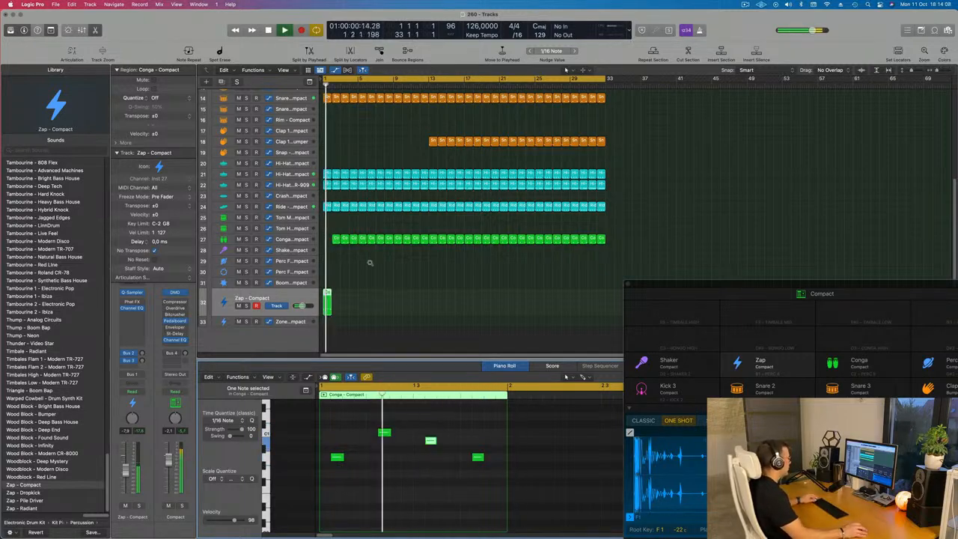
Repeat the one-bar region on the Zap - Compact track until it fills the arrangement from bar 1 to bar 33.
key(BackSpace)
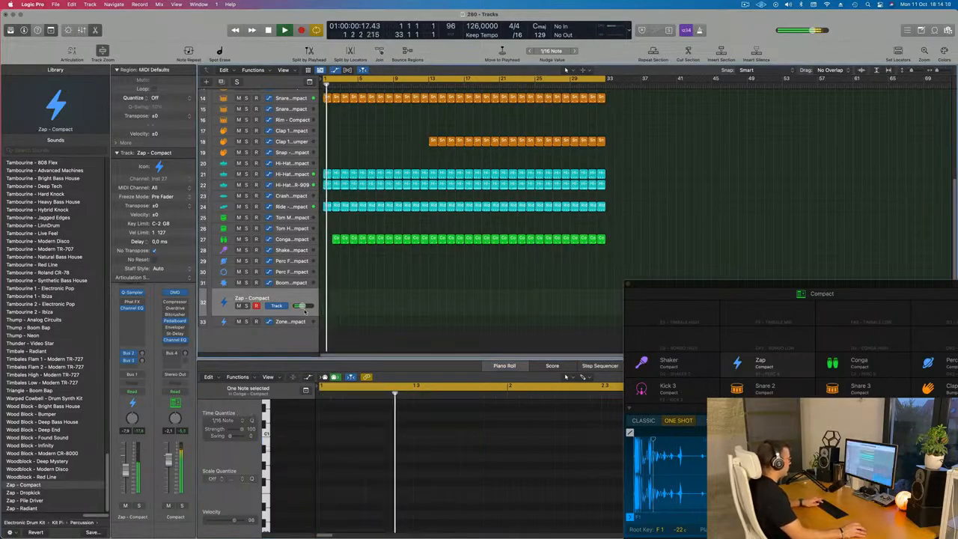
key(super+z)
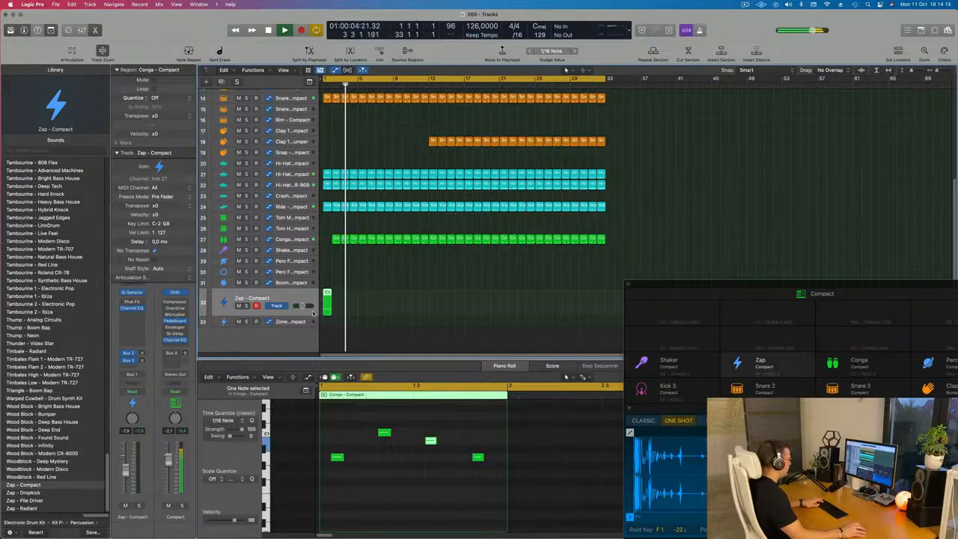
key(super+r)
key(super+r)
key(super+r)
key(super+r)
key(super+r)
key(super+r)
key(super+r)
key(super+r)
key(super+r)
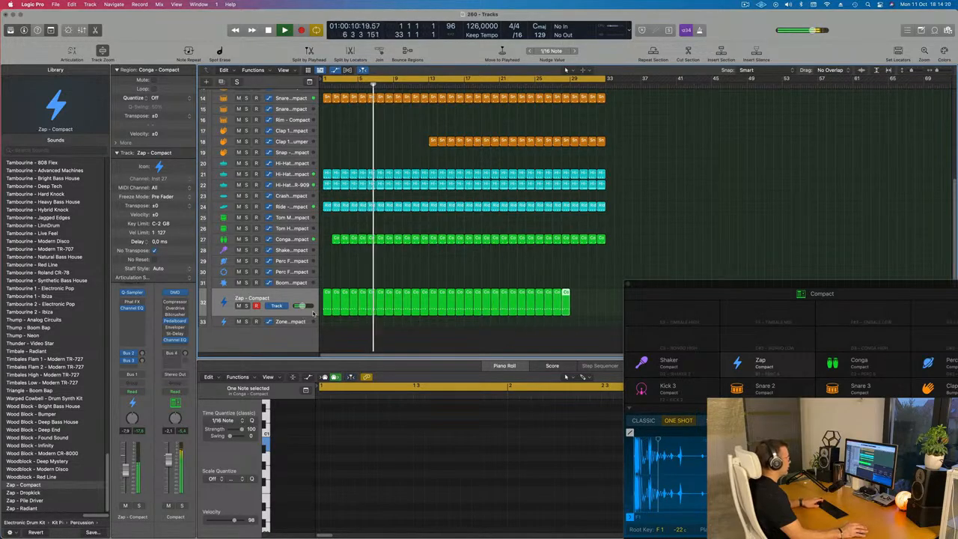
Select all Zap - Compact regions, collapse the track parameters and raise the track's sends to Bus 2 reverb and Bus 3 delay.
key(Return)
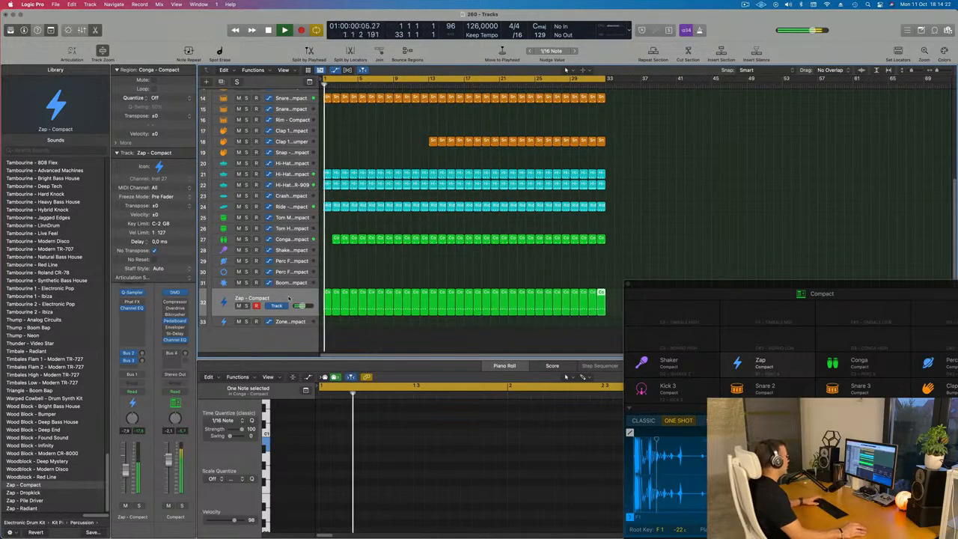
click(252, 298)
key(Return)
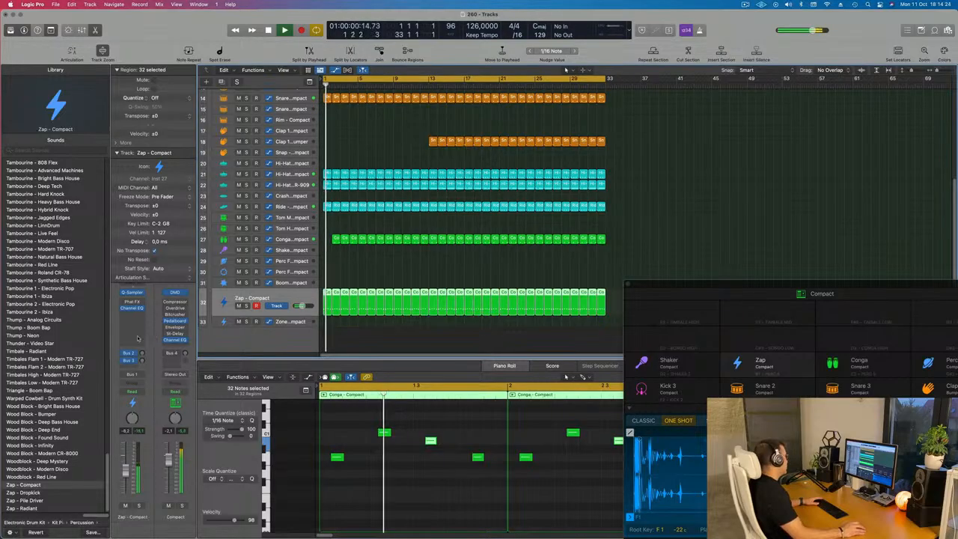
click(116, 153)
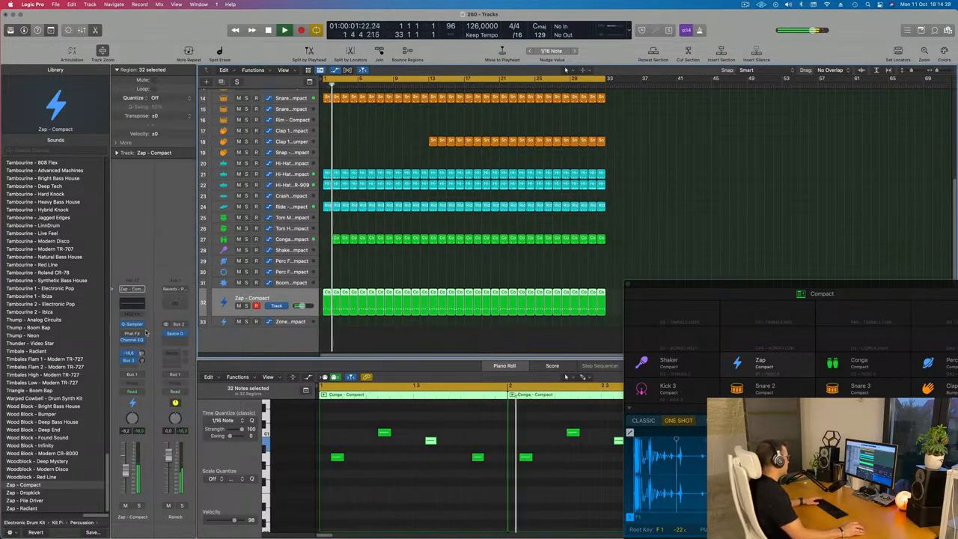
click(141, 360)
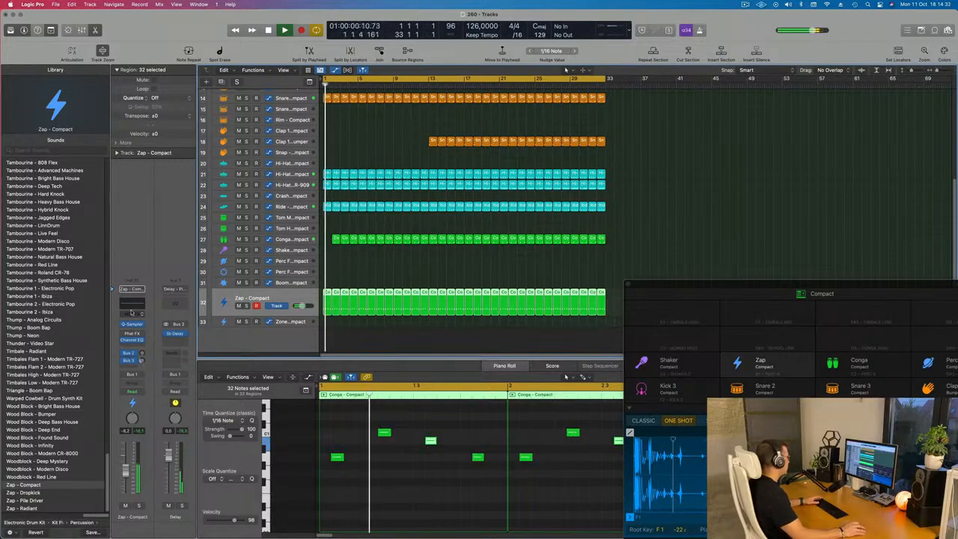
Enable the low cut in the Zap - Compact Channel EQ at about 494 Hz and close the plug-in.
click(132, 339)
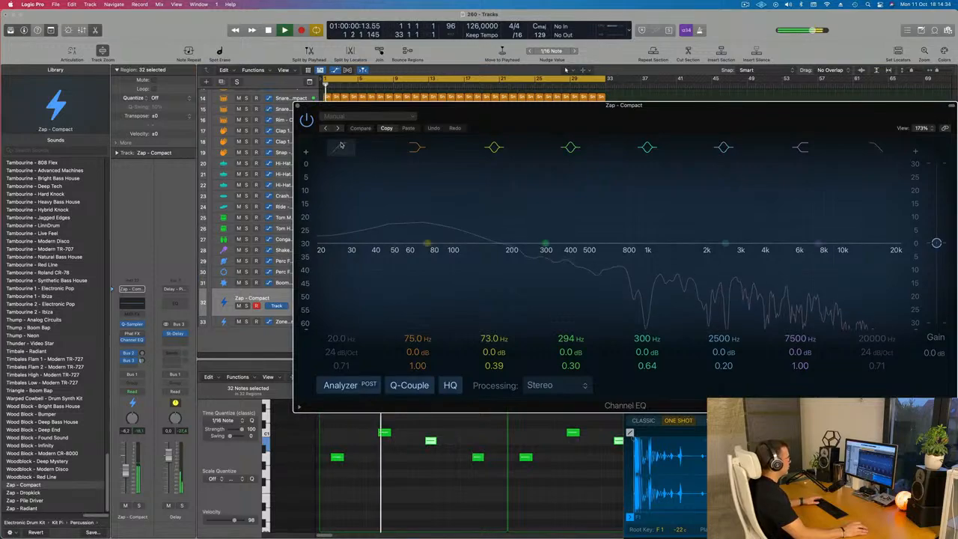
drag(341, 150, 613, 169)
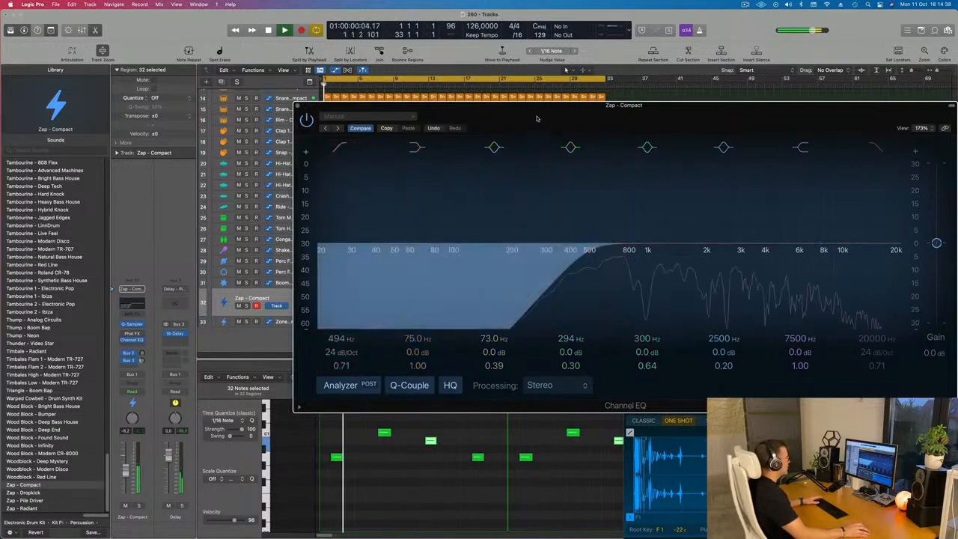
drag(297, 105, 197, 131)
click(198, 132)
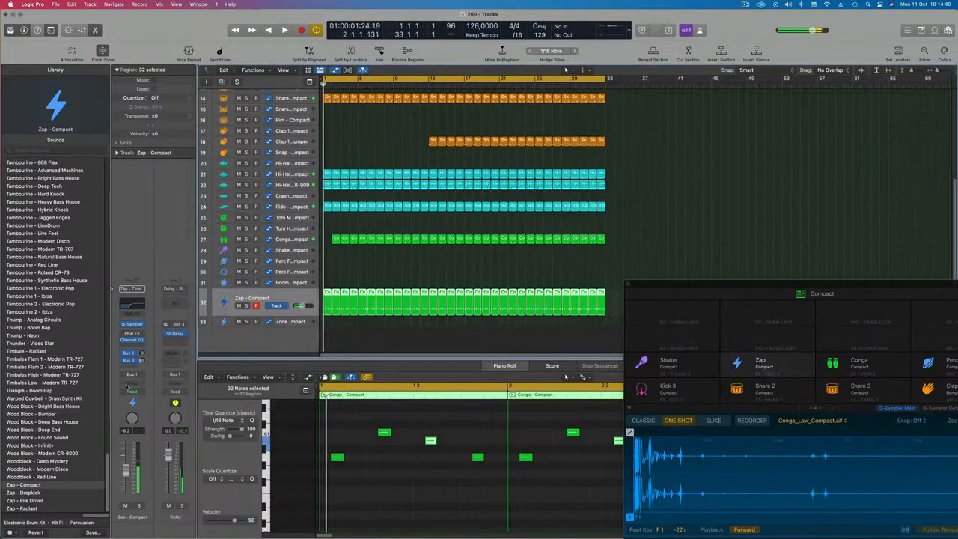
Switch on Phat FX on the Zap - Compact track with the Anthem Buildup preset and raise the track volume to about -3.0 dB.
click(133, 335)
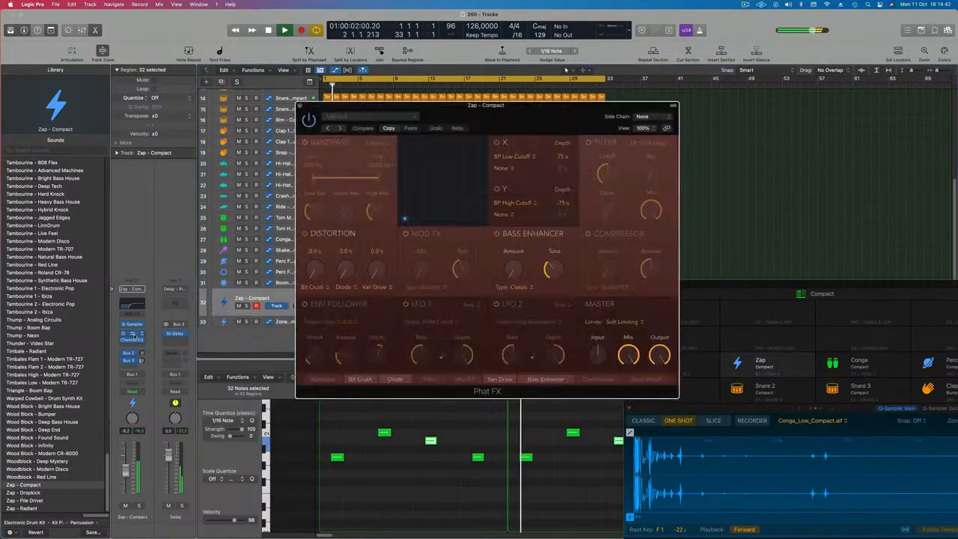
click(370, 116)
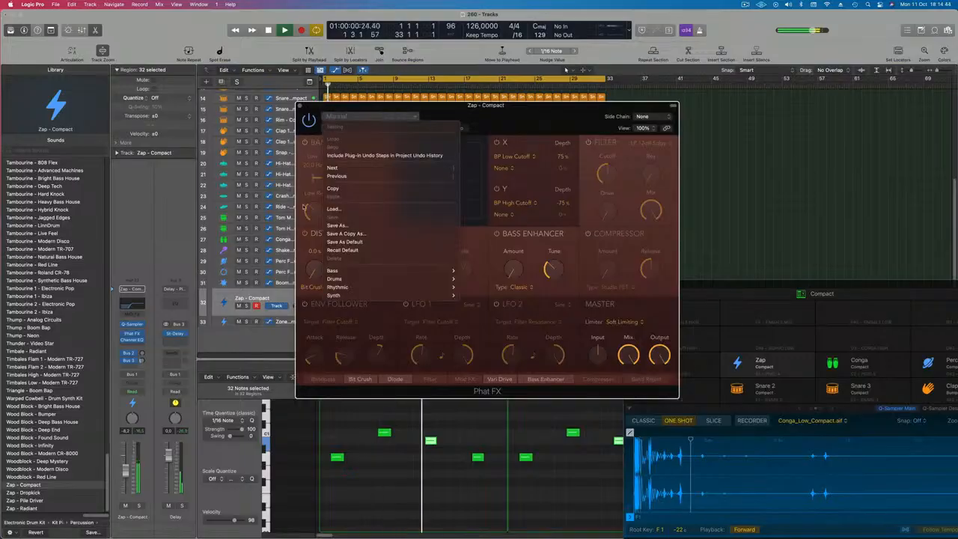
mouse_move(397, 269)
mouse_move(396, 288)
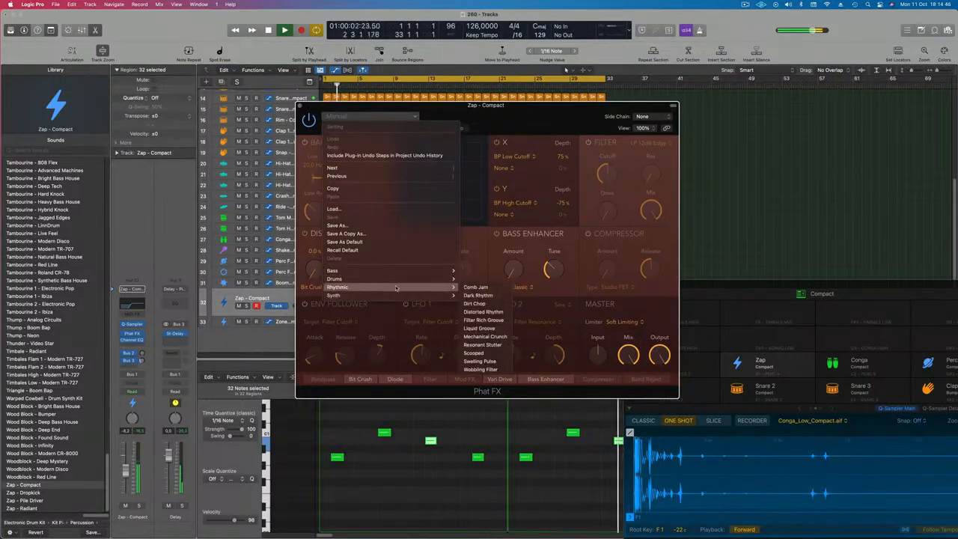
click(481, 303)
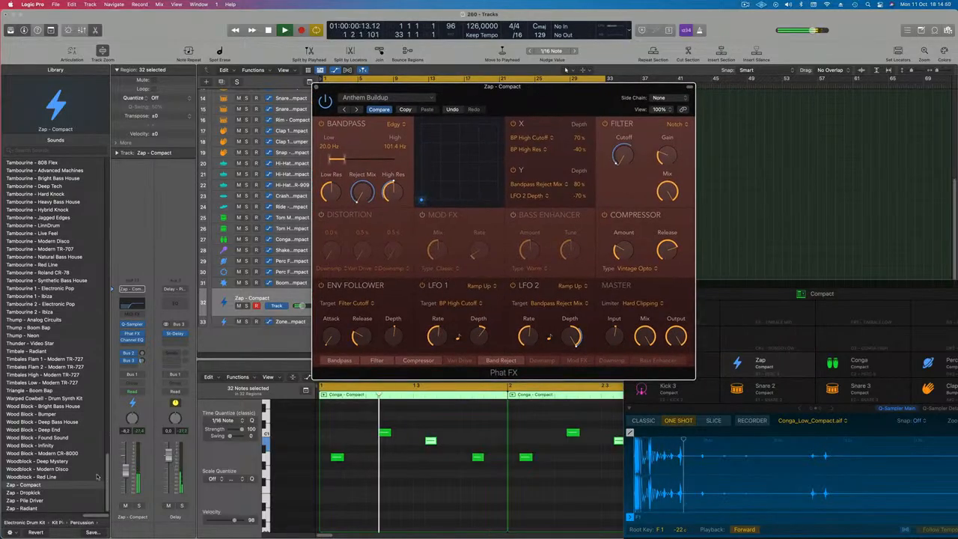
drag(127, 469, 125, 460)
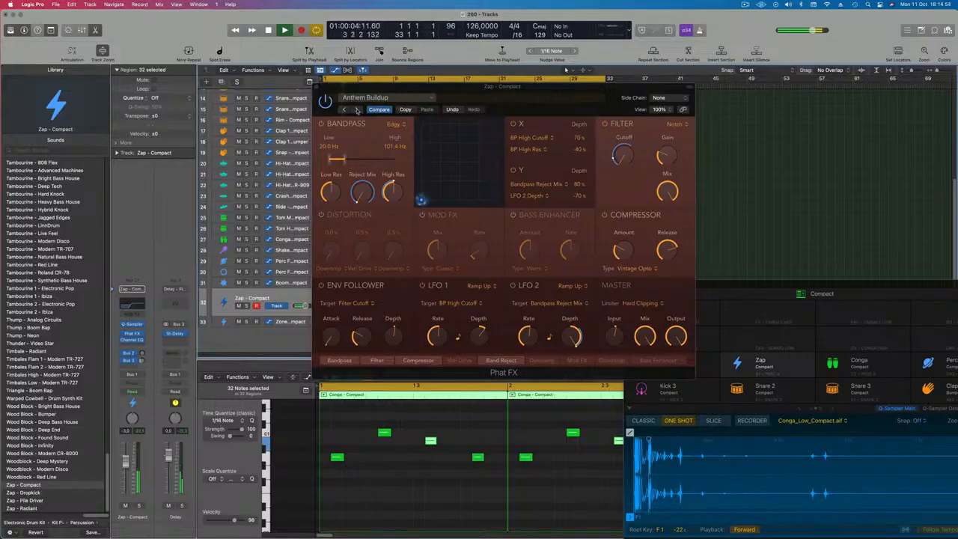
Try the Phat FX presets Filtered Chorus Movement, Rez Shimmer, Rising Pulse and Spiral Dust on Zap - Compact, soloing the track to listen.
click(357, 109)
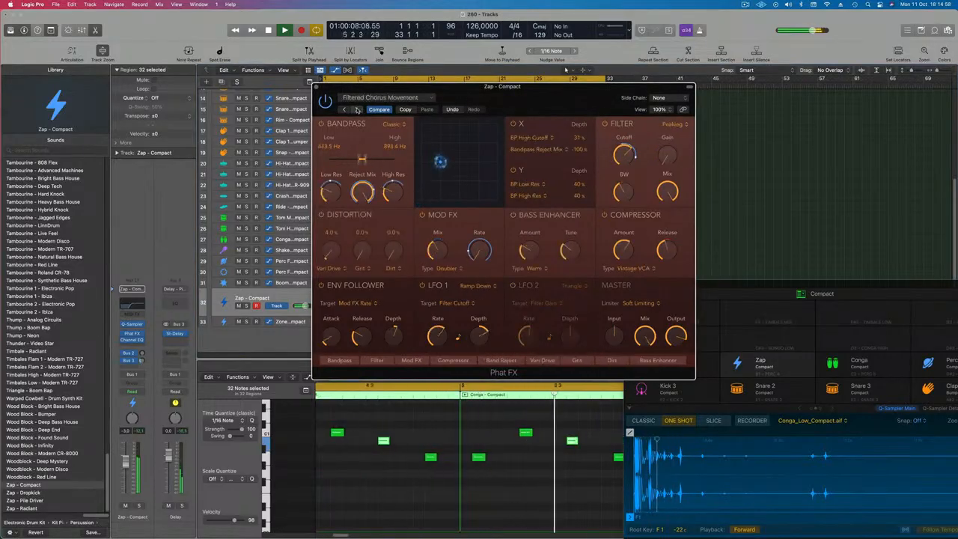
click(357, 110)
click(357, 110)
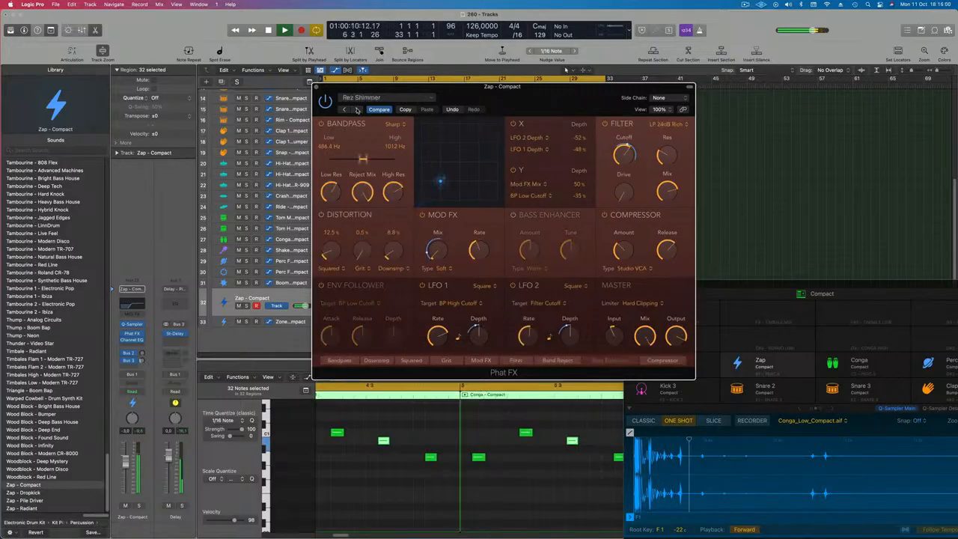
click(357, 109)
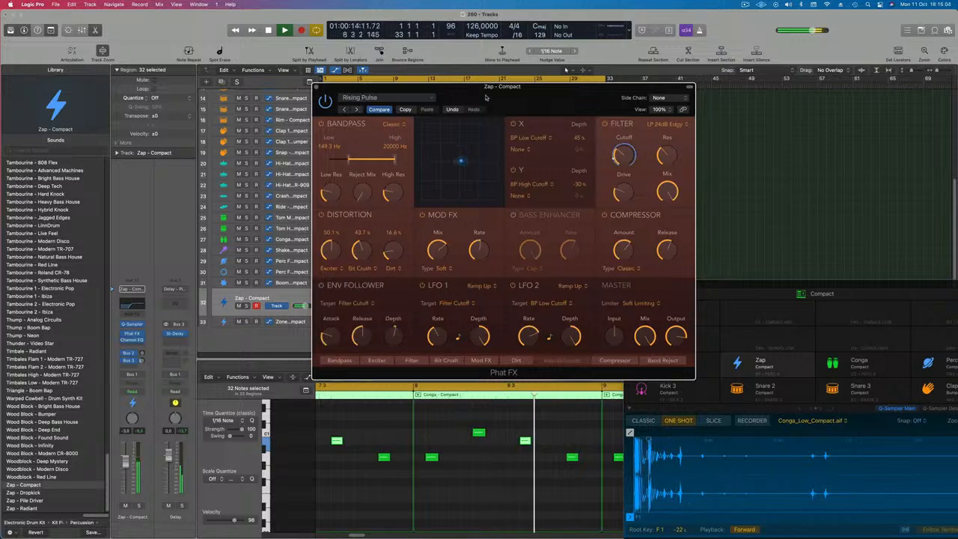
drag(485, 98, 392, 101)
click(264, 114)
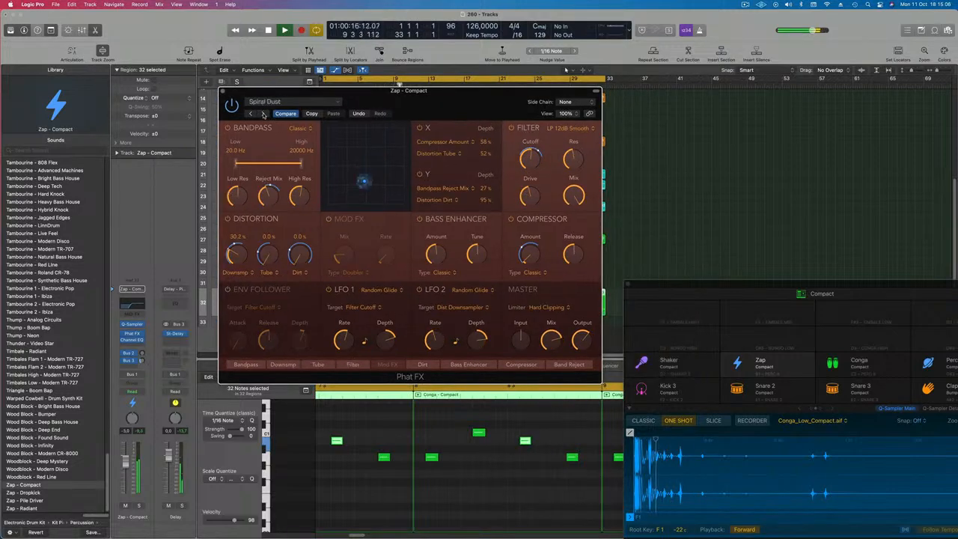
click(138, 506)
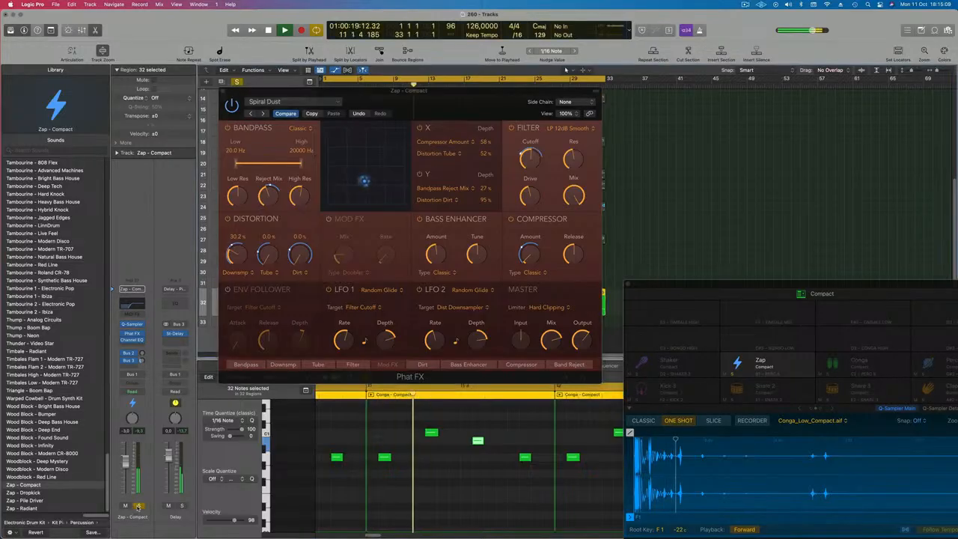
Go on through the Phat FX presets past Bigger Bass, Bright Dirt, Filthy Strings and Funk Follower, and choose Lo-Fi Resonant.
click(263, 114)
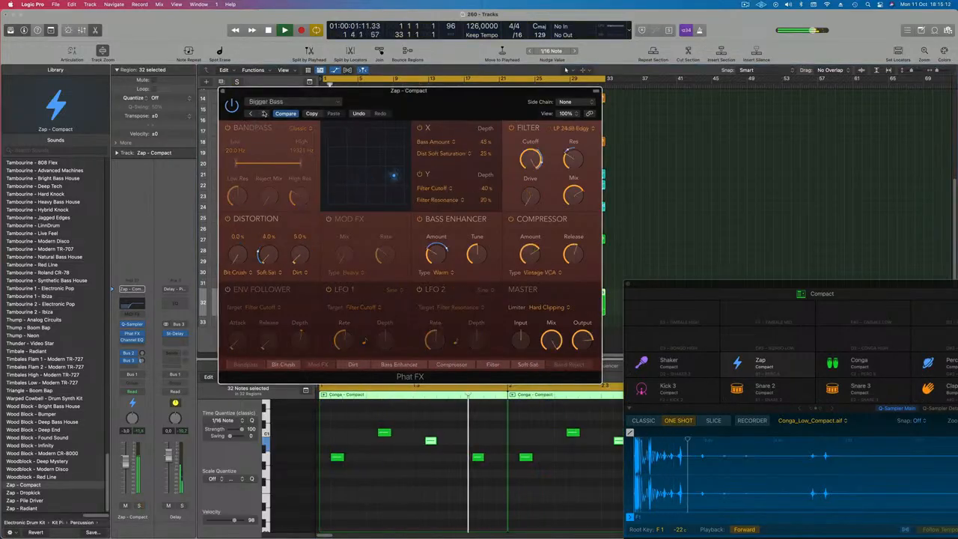
click(264, 113)
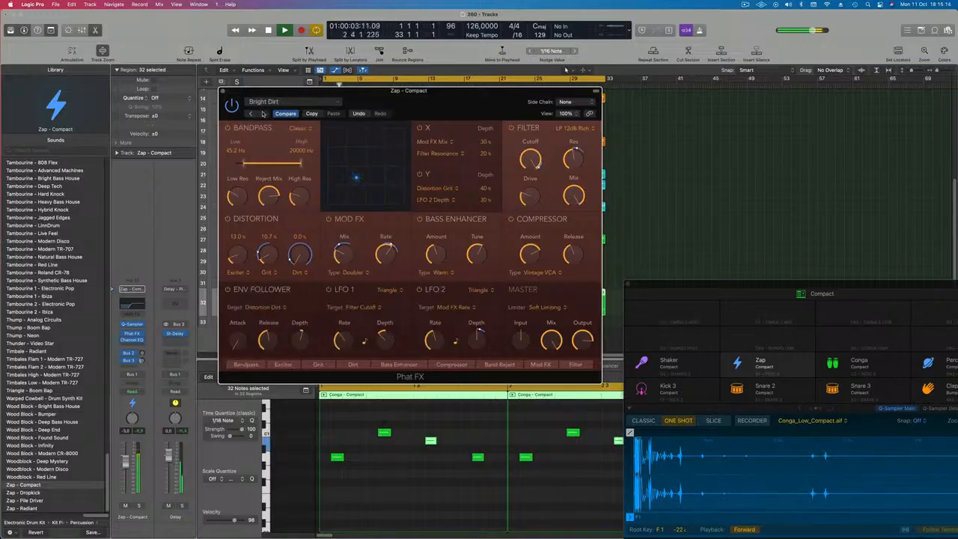
click(262, 114)
click(263, 114)
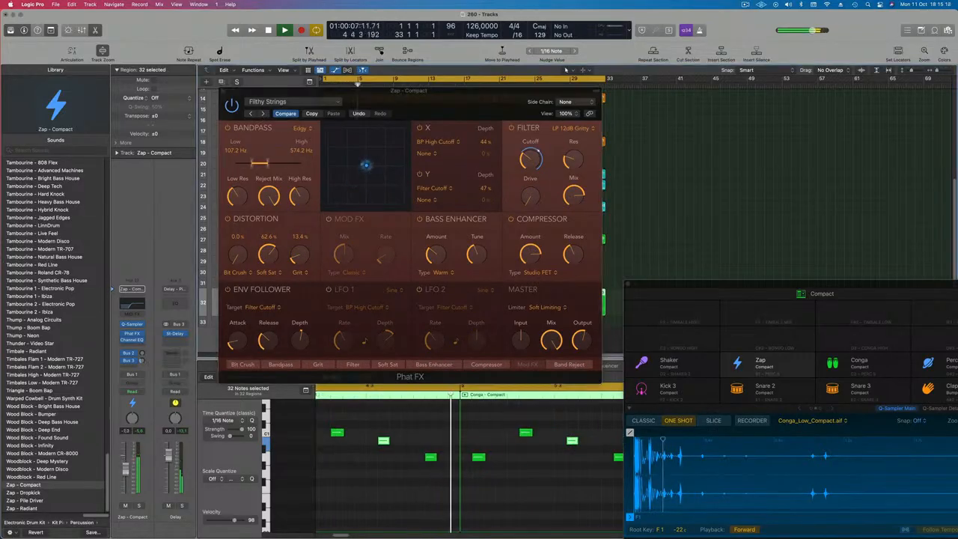
click(263, 114)
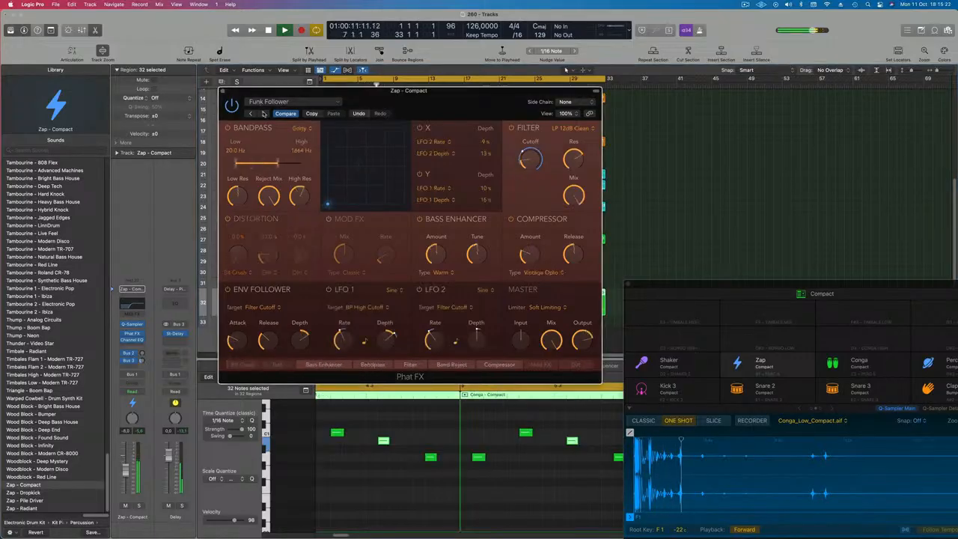
click(263, 114)
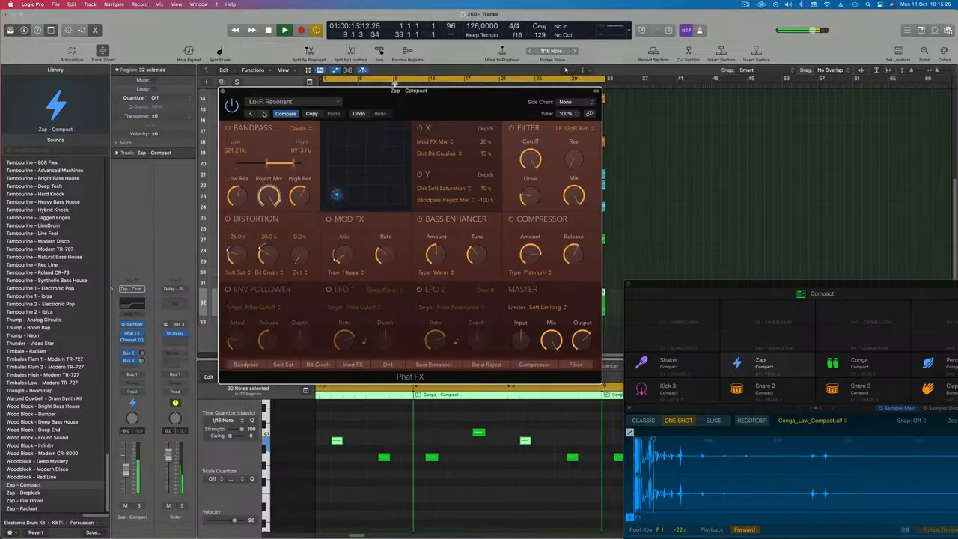
Check the Zap - Compact sound in solo, close Phat FX and lower the track volume to about -14.3 dB.
click(137, 507)
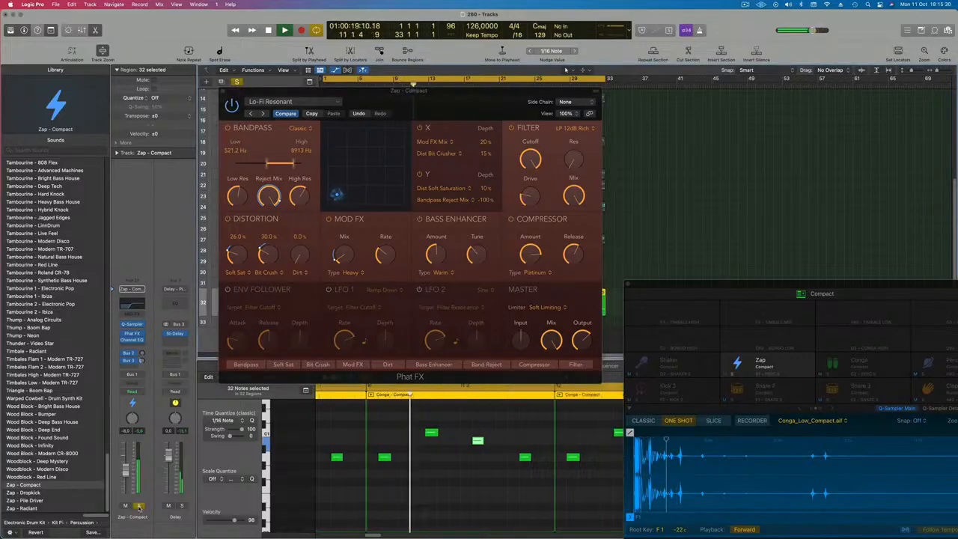
drag(218, 92, 264, 111)
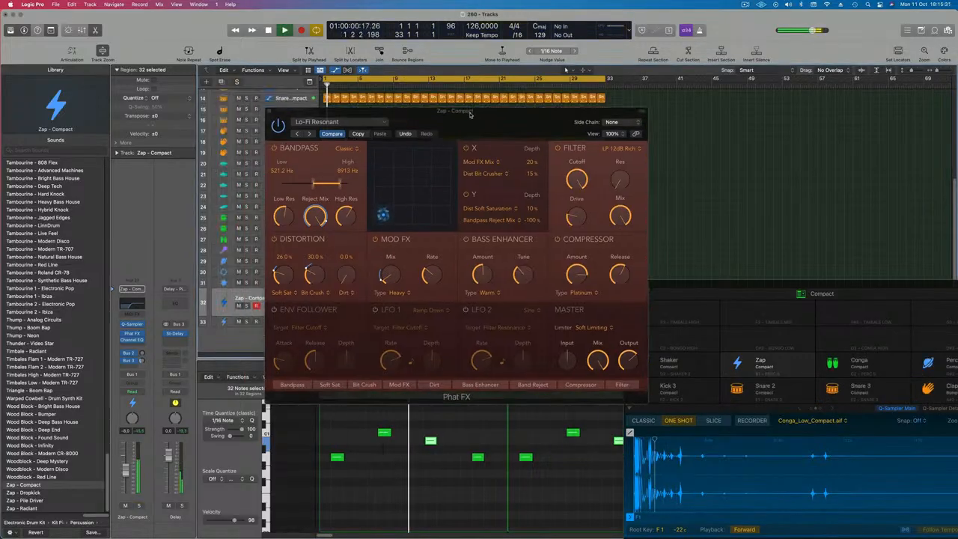
click(269, 111)
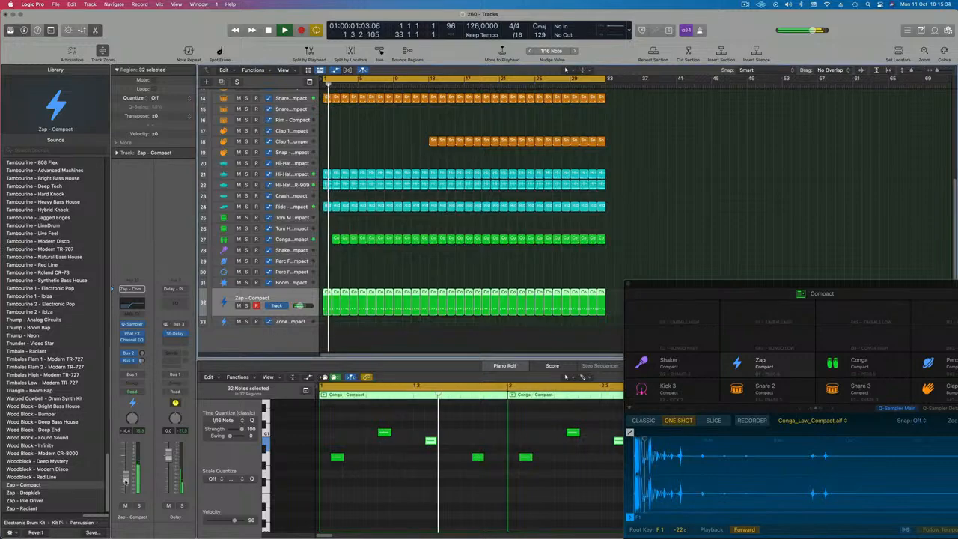
drag(125, 471, 126, 479)
Shorten the project so it ends at bar 35, and show the secondary ruler in the Tracks area.
scroll(407, 165, up, 5)
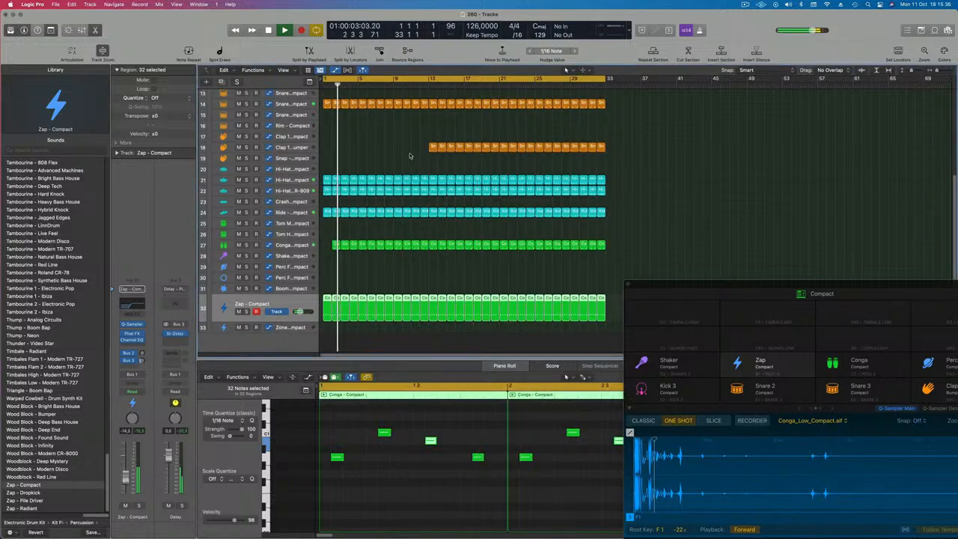
scroll(407, 166, up, 4)
scroll(391, 189, down, 3)
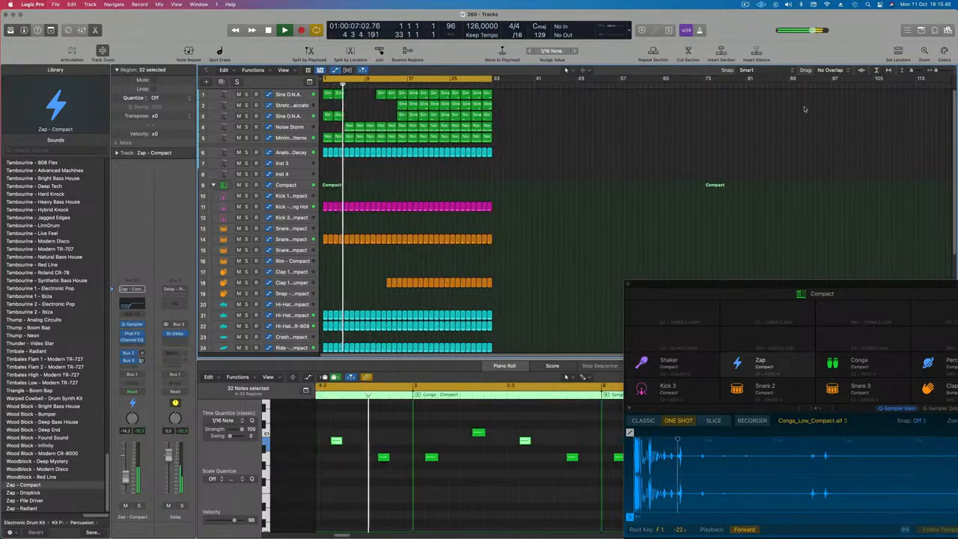
key(super+Left)
mouse_move(948, 80)
mouse_down()
mouse_move(467, 102)
mouse_move(488, 104)
mouse_up()
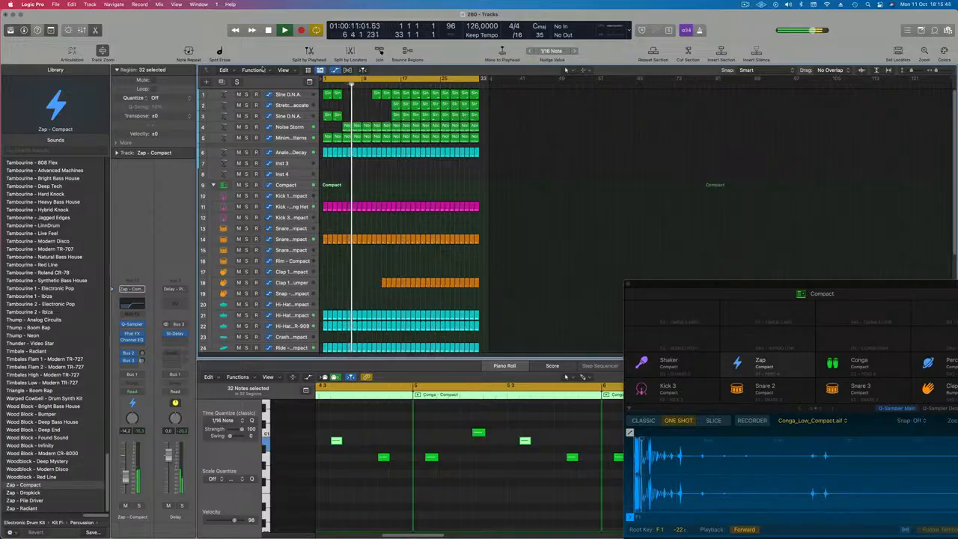
click(283, 69)
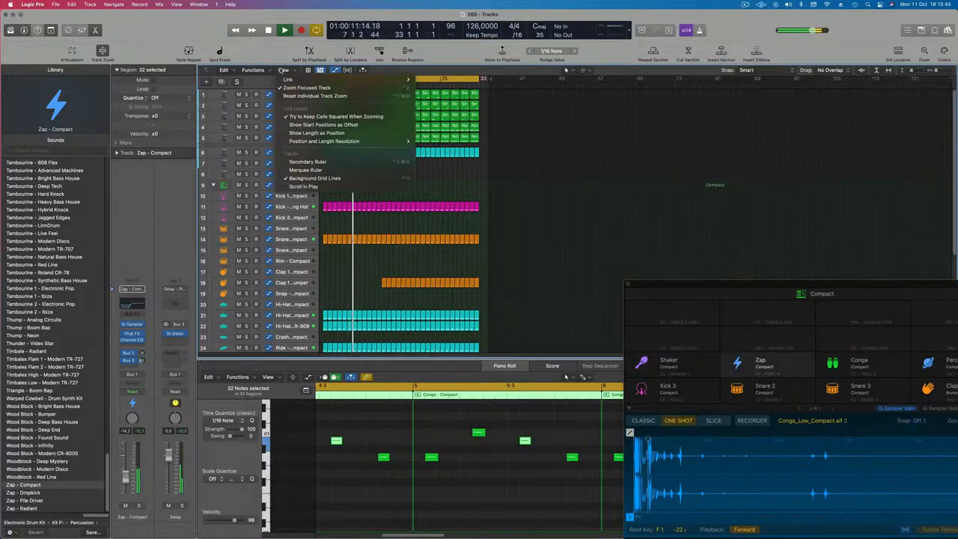
click(307, 161)
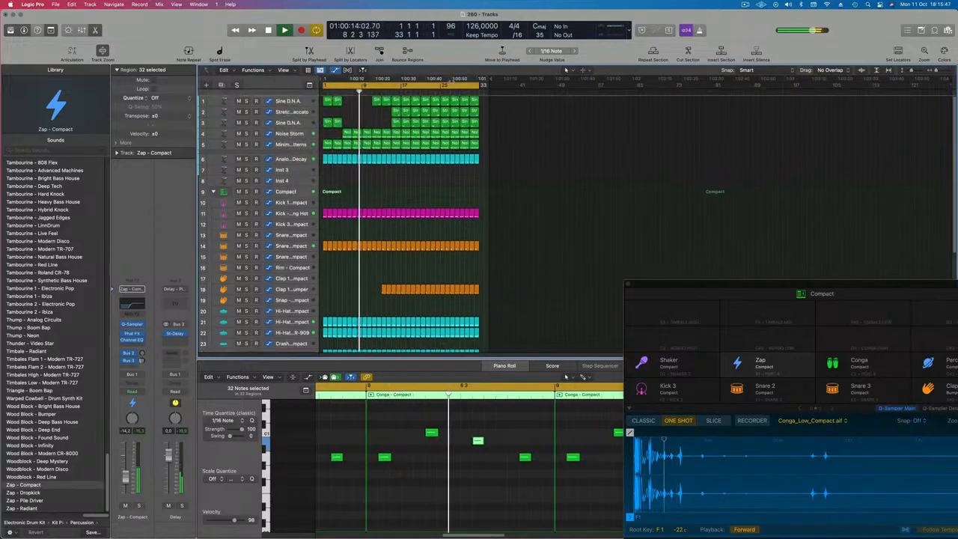
Select every region in the arrangement and repeat them all once, filling bars 33 to 65.
click(448, 196)
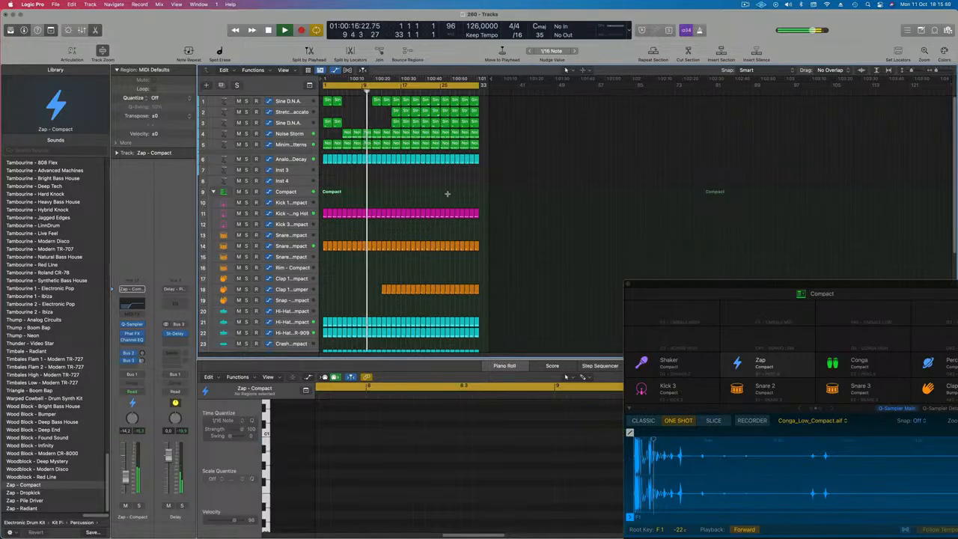
key(super+a)
key(super+r)
key(super+Right)
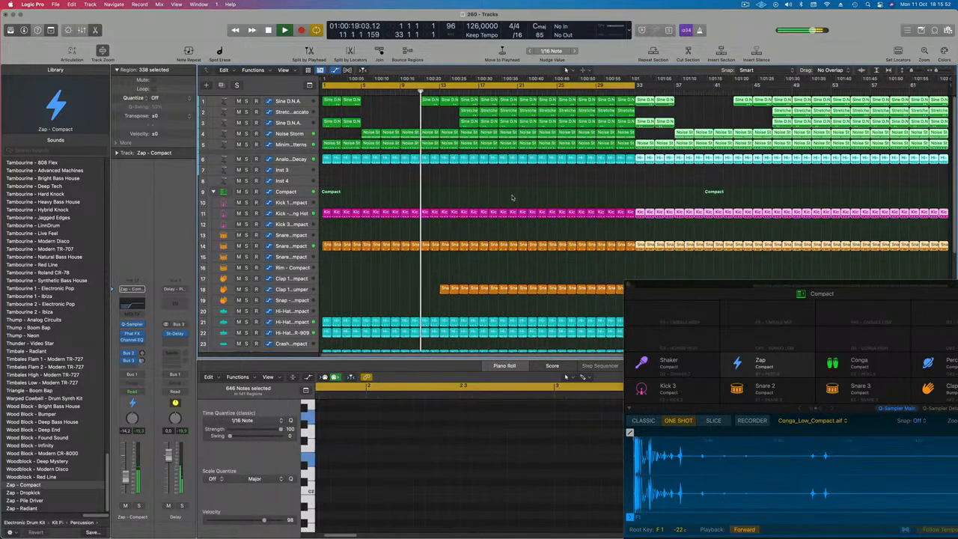
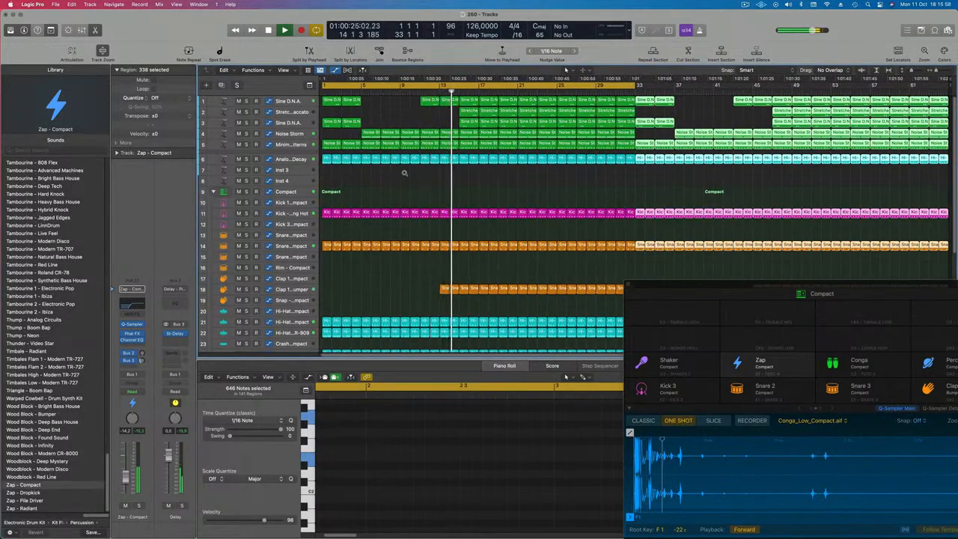
Delete the Clap 1 regions at bars 13 and 14 and play the arrangement from about bar 12.
drag(426, 280, 454, 295)
key(BackSpace)
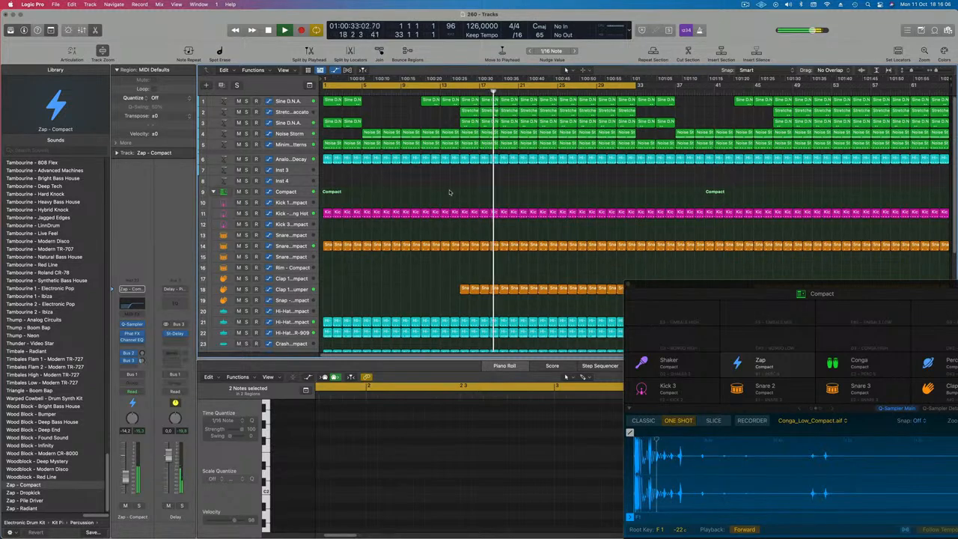
key(Return)
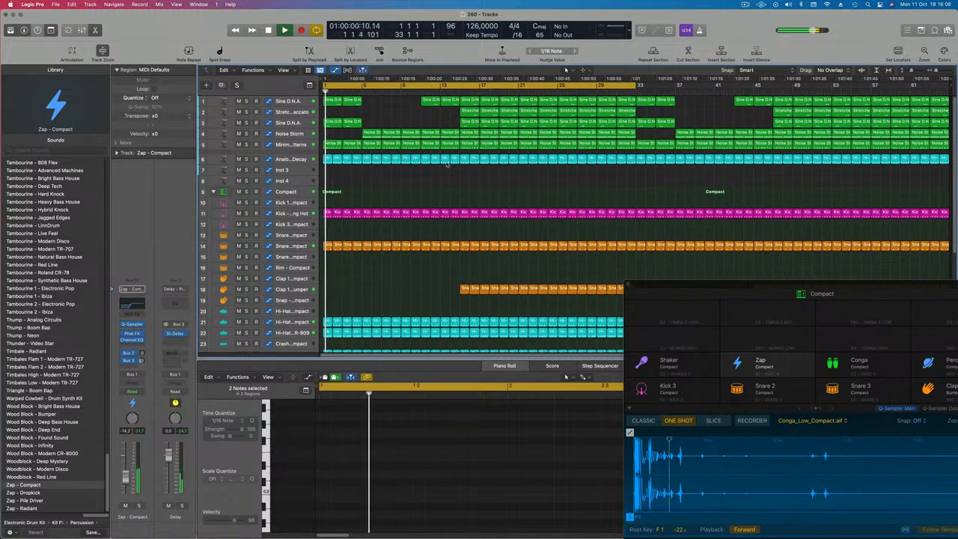
click(430, 94)
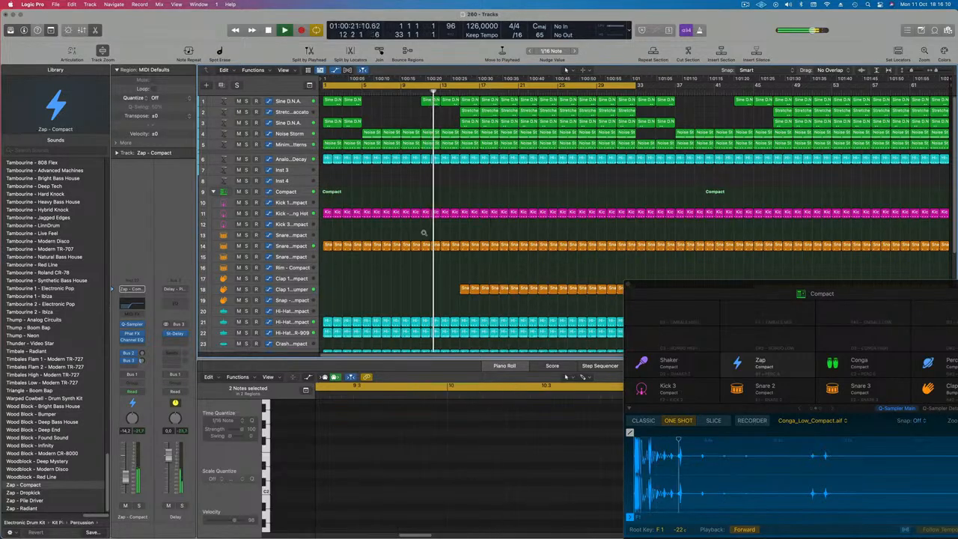
Move the sampler window aside and delete all drum and percussion regions below the kick between bars 15 and 21.
drag(642, 285, 817, 313)
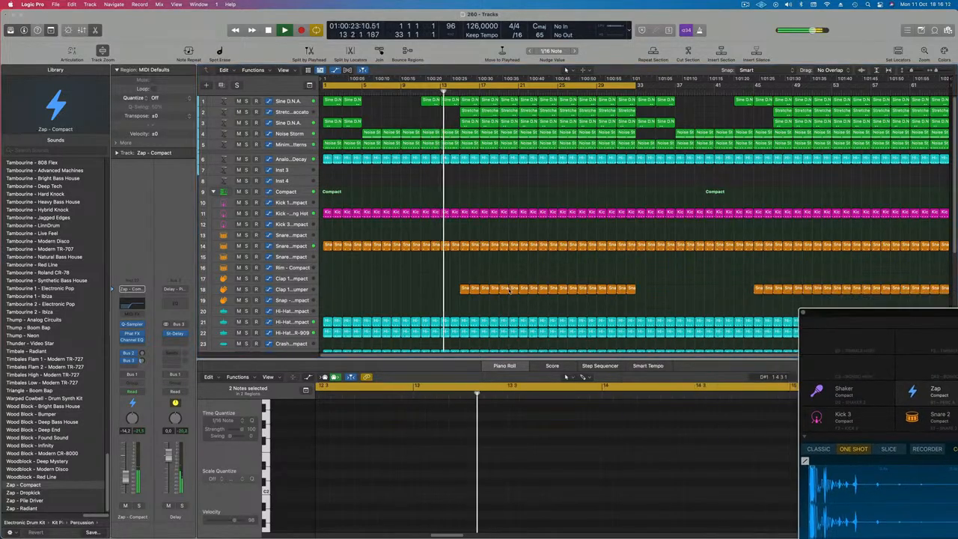
key(super+Up)
key(super+Up)
key(super+Up)
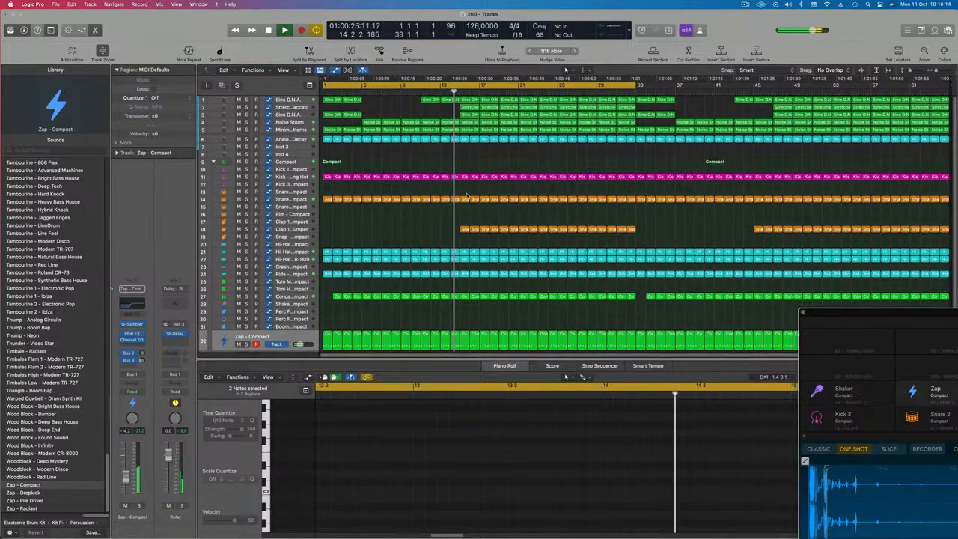
drag(465, 193, 512, 348)
key(Delete)
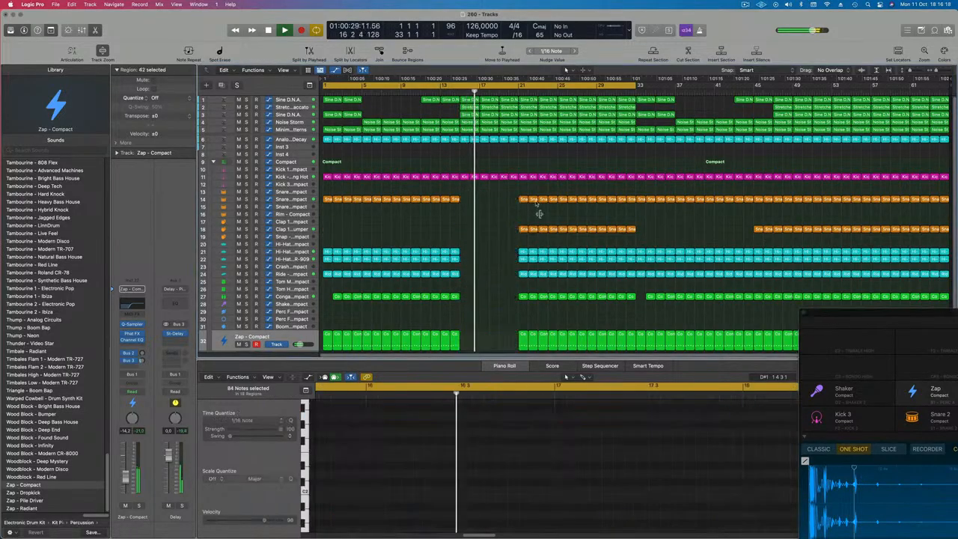
Delete the upper Sine D.N.A. region at bar 15 and the lower Sine D.N.A. and Noise Storm regions between bars 15 and 19.
key(Return)
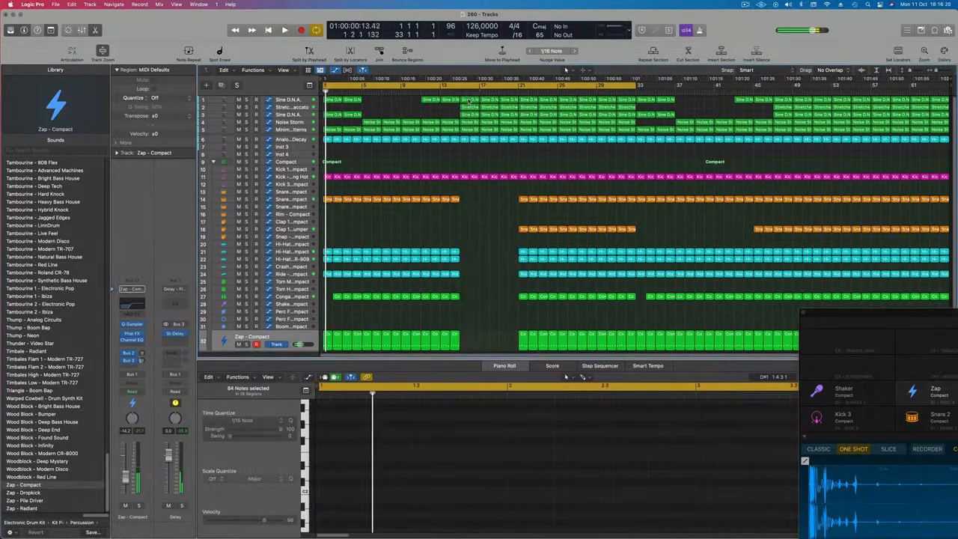
click(467, 100)
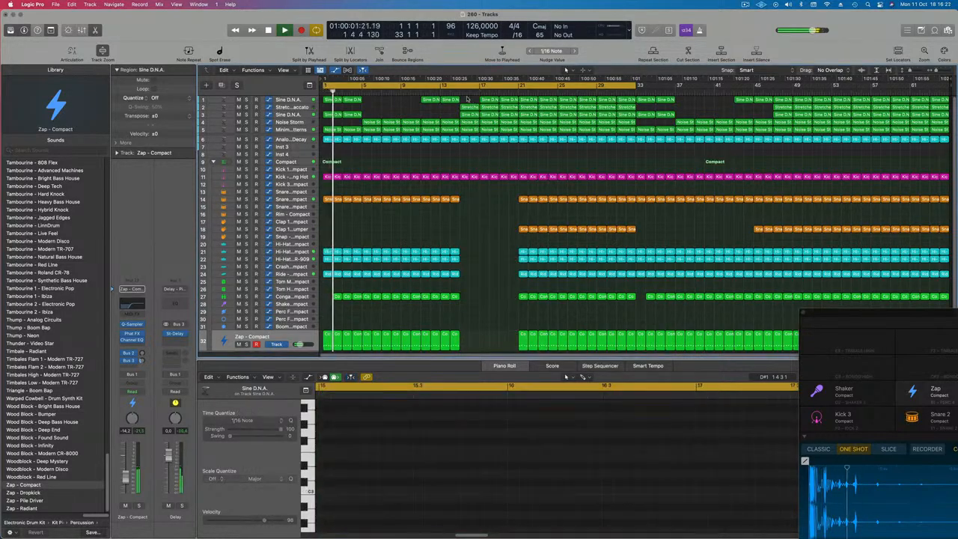
drag(474, 100, 486, 115)
click(455, 109)
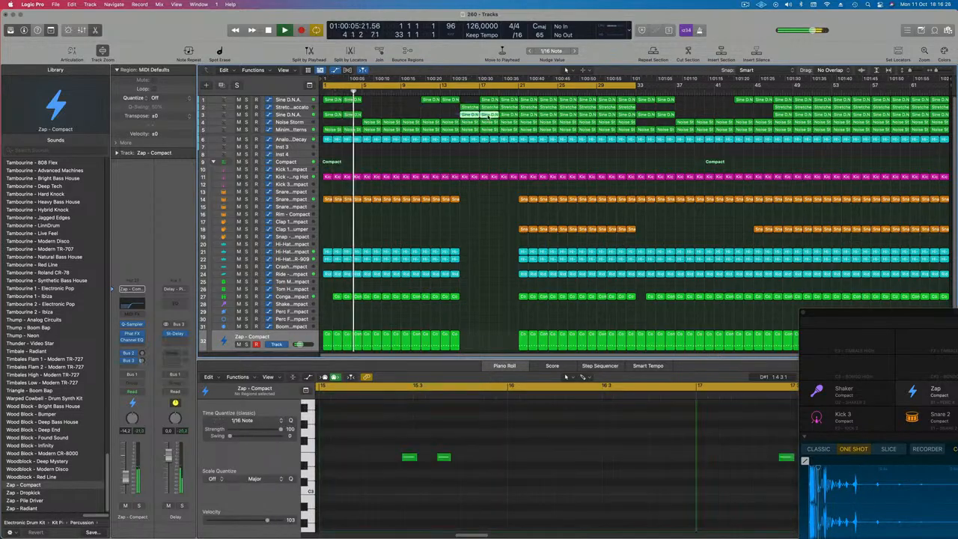
key(BackSpace)
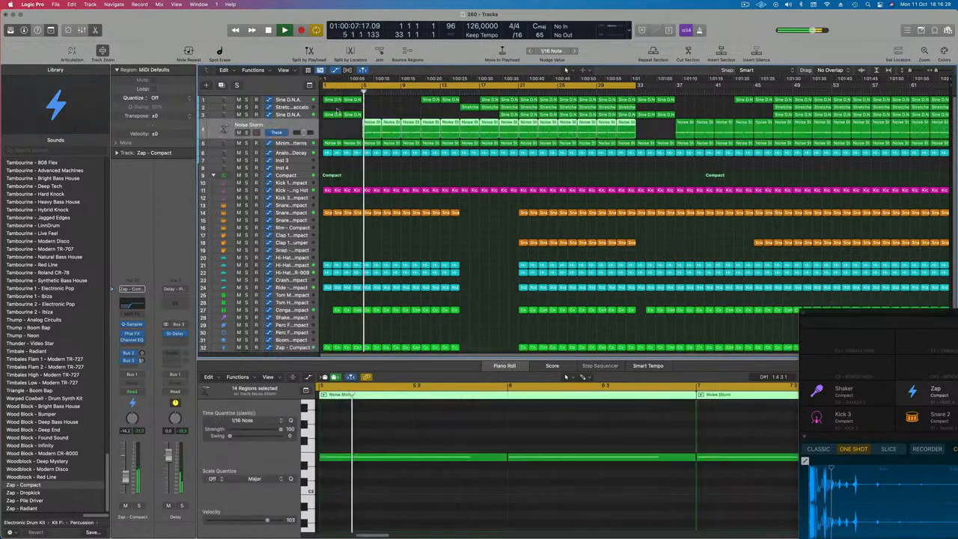
click(285, 123)
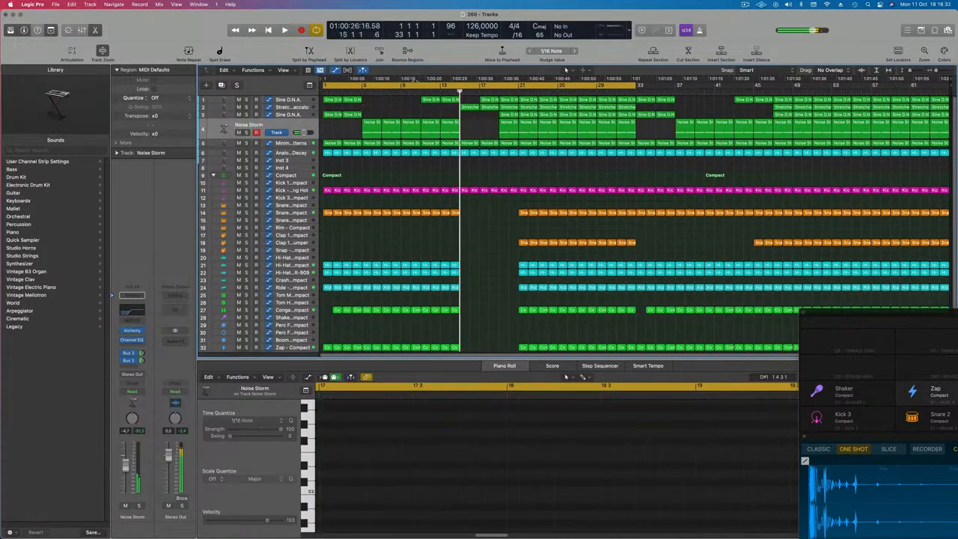
Move the start of the cycle range to bar 15 and select the Stretched Staccato track.
drag(324, 86, 457, 88)
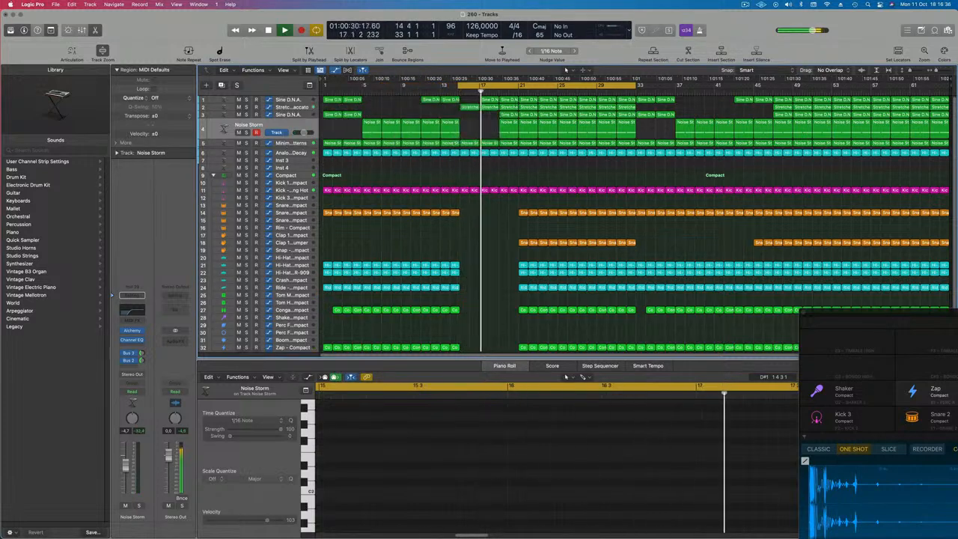
click(490, 101)
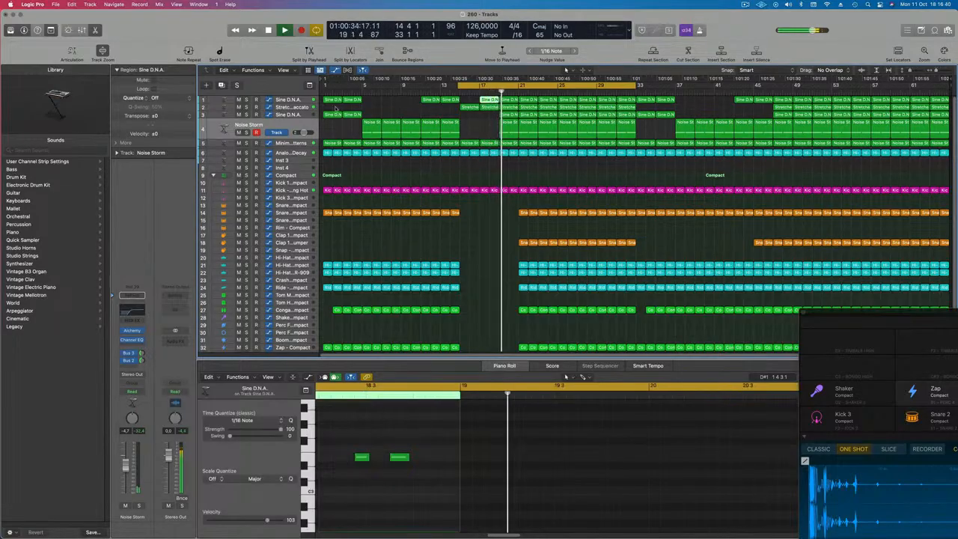
click(296, 107)
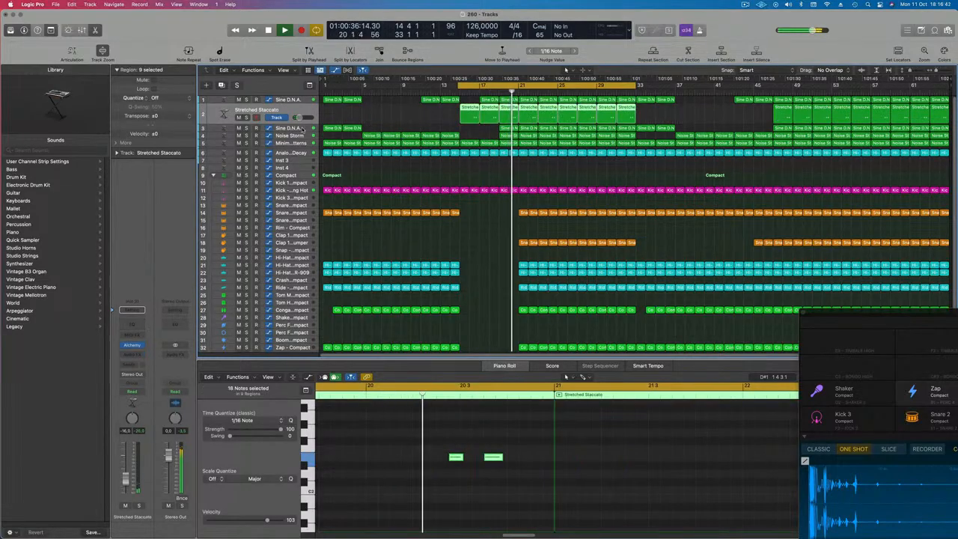
Play the section from bar 15 and delete the Stretched Staccato regions between bars 15 and 19.
click(298, 127)
mouse_move(309, 119)
mouse_down()
mouse_move(309, 102)
mouse_move(297, 109)
mouse_up()
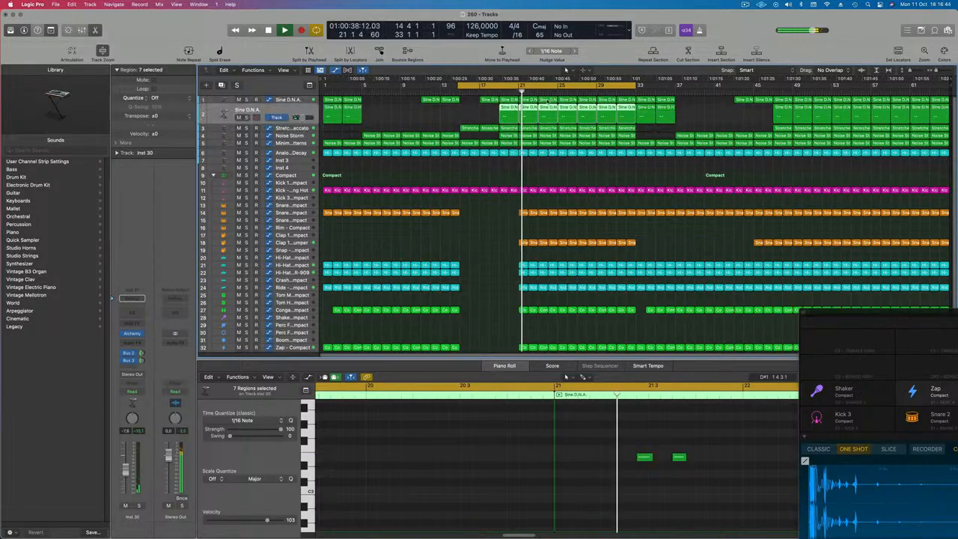
click(460, 84)
key(space)
click(470, 128)
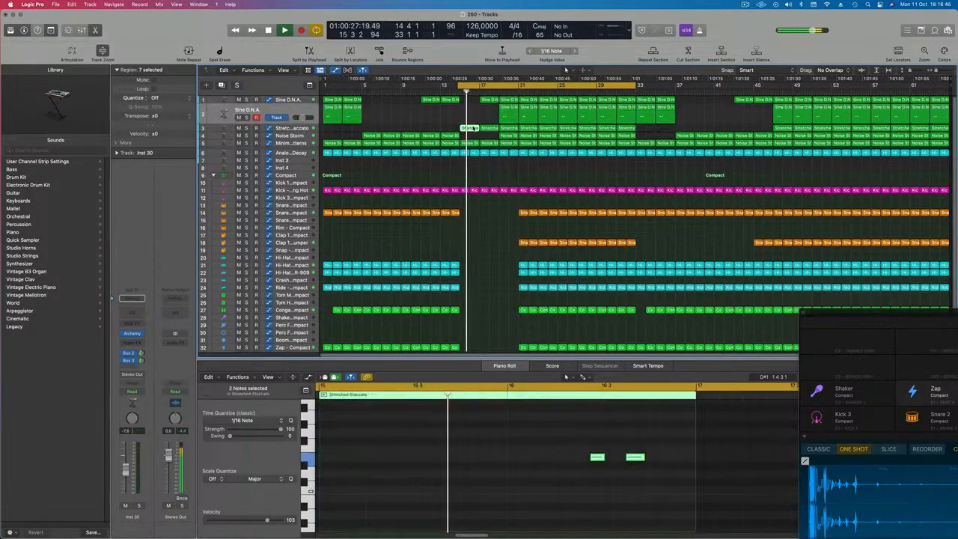
key(BackSpace)
key(BackSpace)
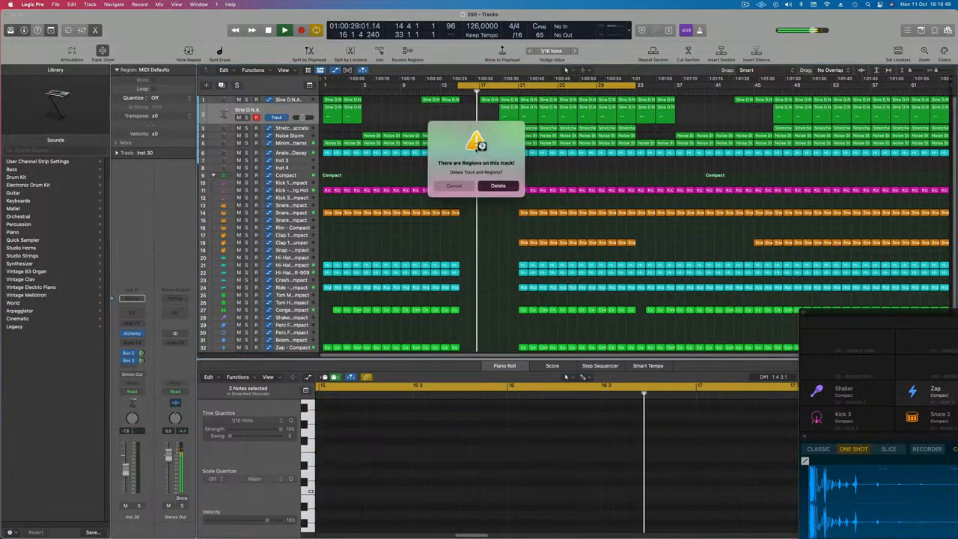
click(455, 186)
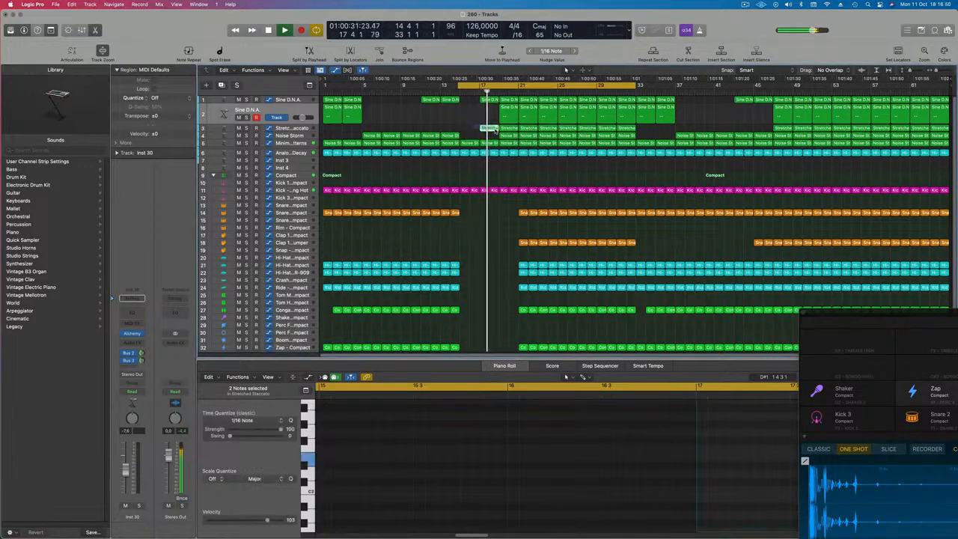
key(BackSpace)
Delete the Stretched Staccato and Noise Storm regions between bars 19 and 25 and restart playback.
drag(516, 136, 551, 136)
key(BackSpace)
key(space)
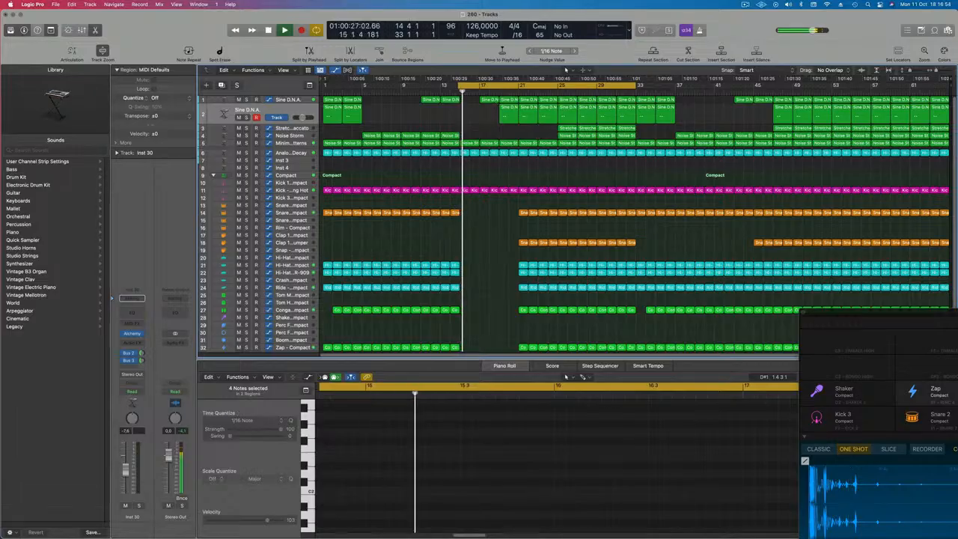
Align the start of the cycle range exactly to bar 15 and play from there.
ctrl+alt+click(486, 115)
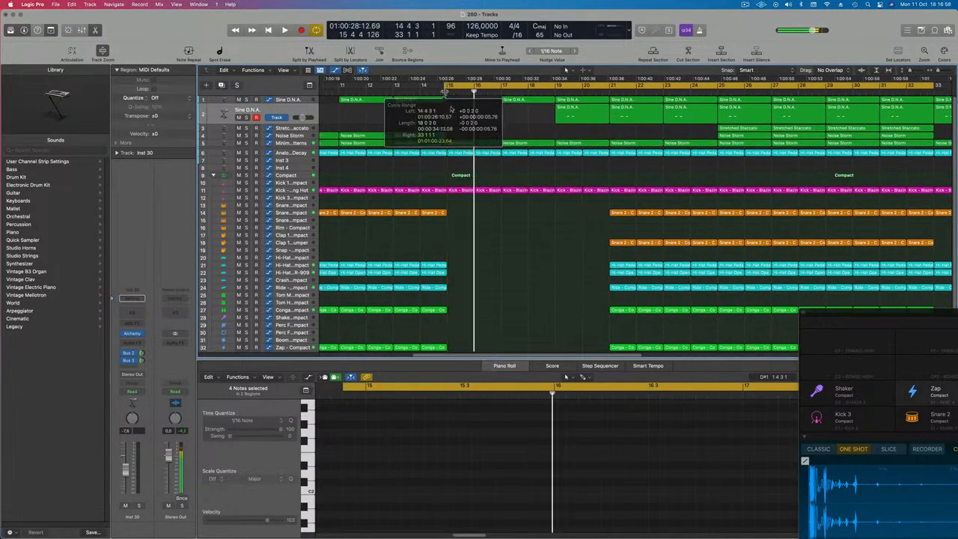
scroll(500, 131, left, 2)
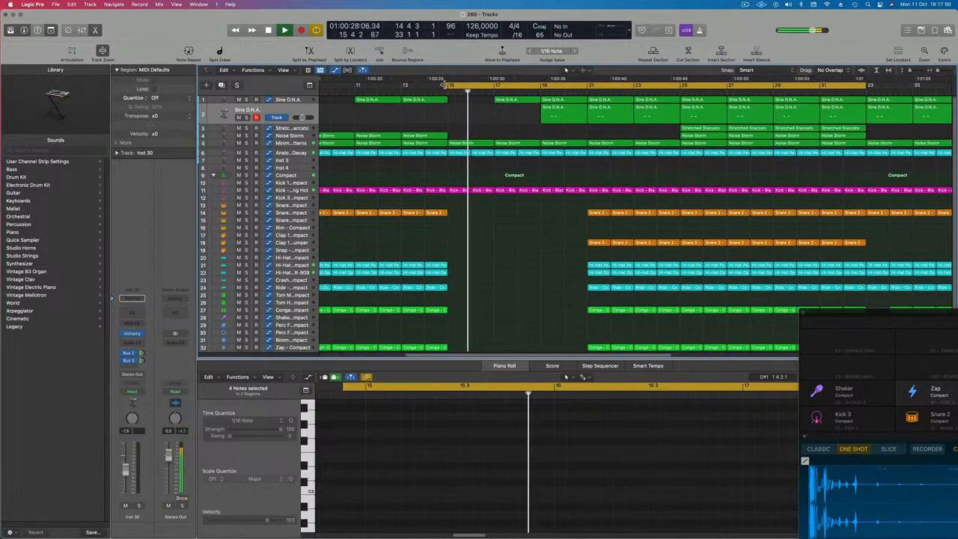
drag(443, 84, 449, 85)
key(super+Left)
key(super+Left)
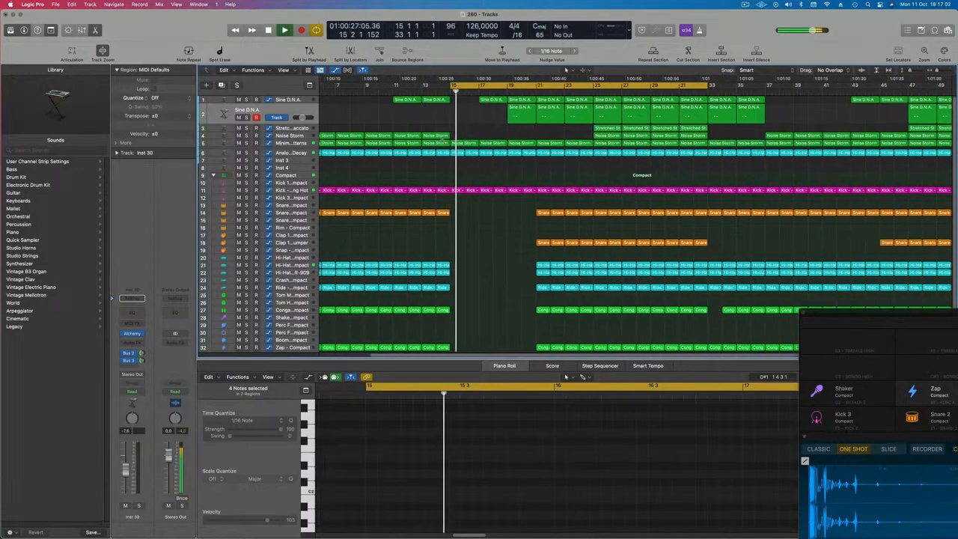
key(super+Left)
key(space)
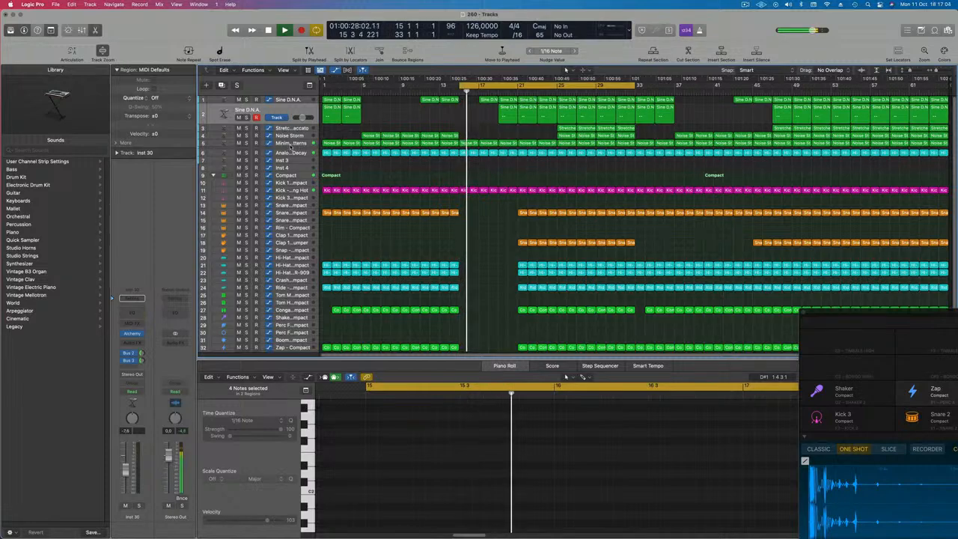
Automate the Alchemy Low Pass on the Minimal Acid Patterns track from 100% at bar 15 down to about 22.5% at bar 19.
click(291, 143)
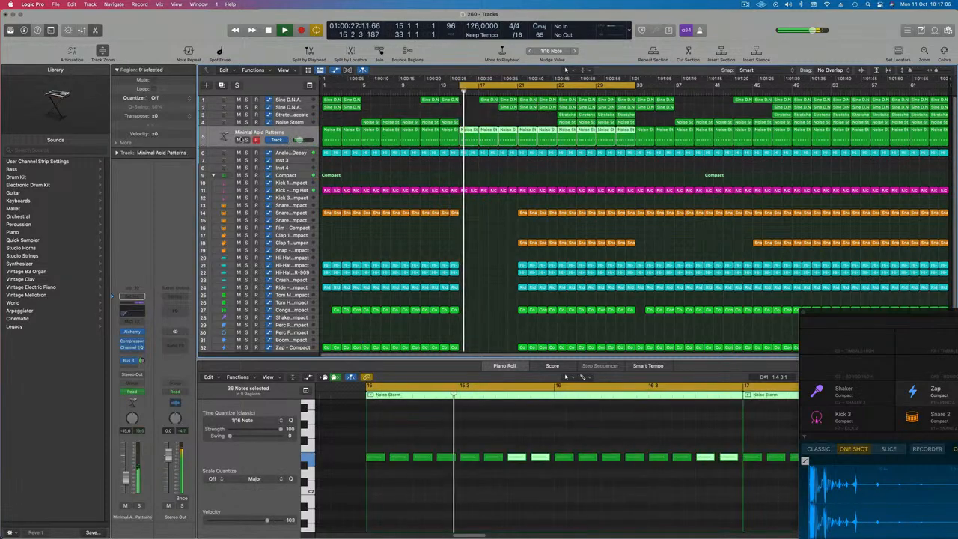
drag(246, 168, 250, 209)
key(Return)
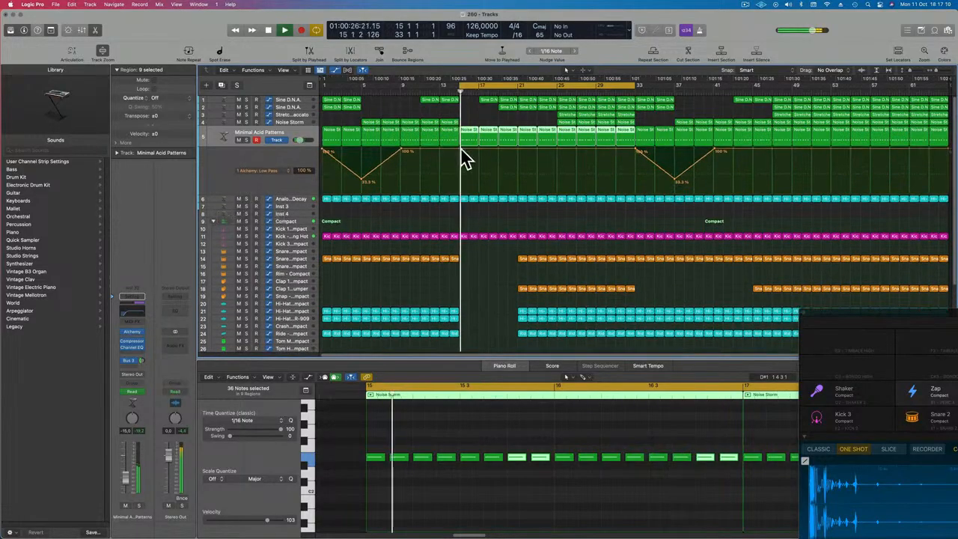
click(460, 150)
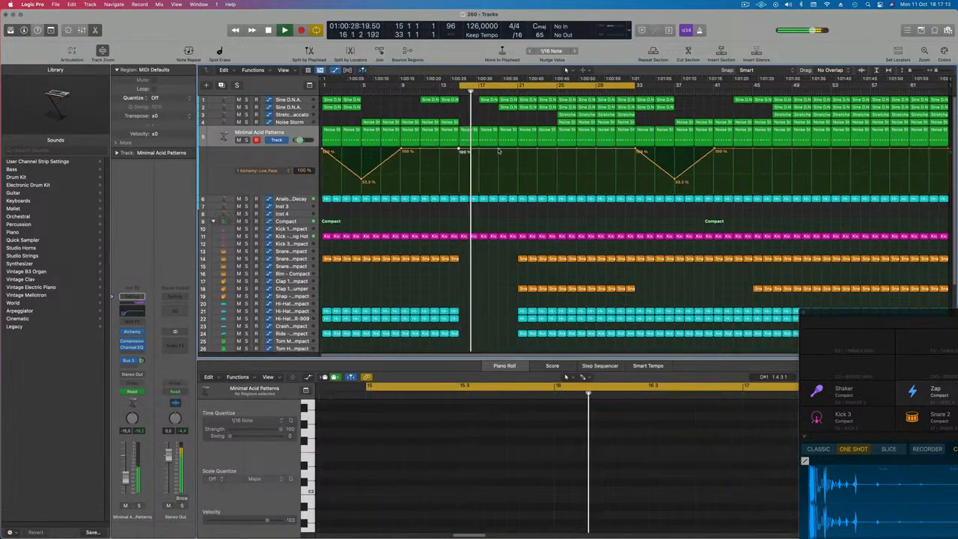
drag(500, 150, 503, 186)
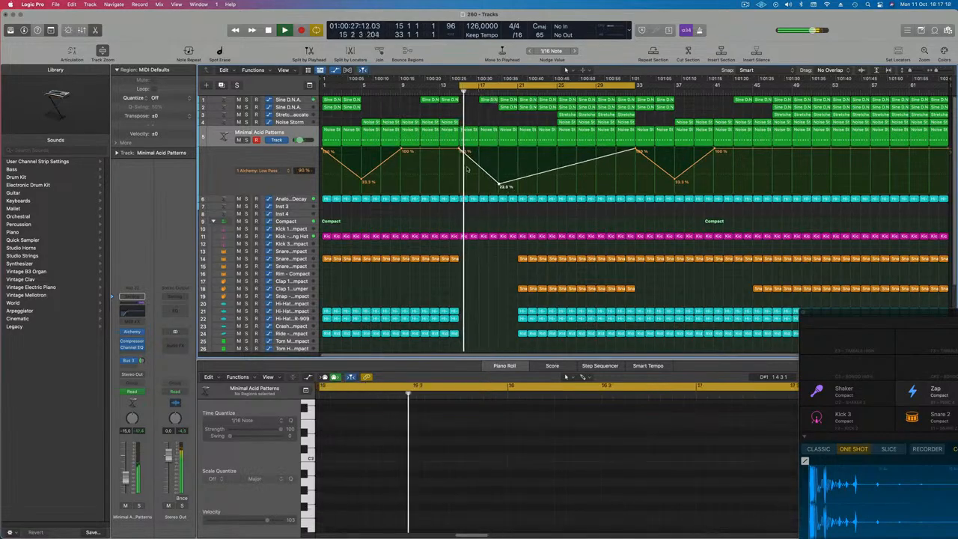
Show the Channel EQ High Cut Frequency automation in a second lane and add points of 20000 Hz at bars 15 and 19.
click(224, 190)
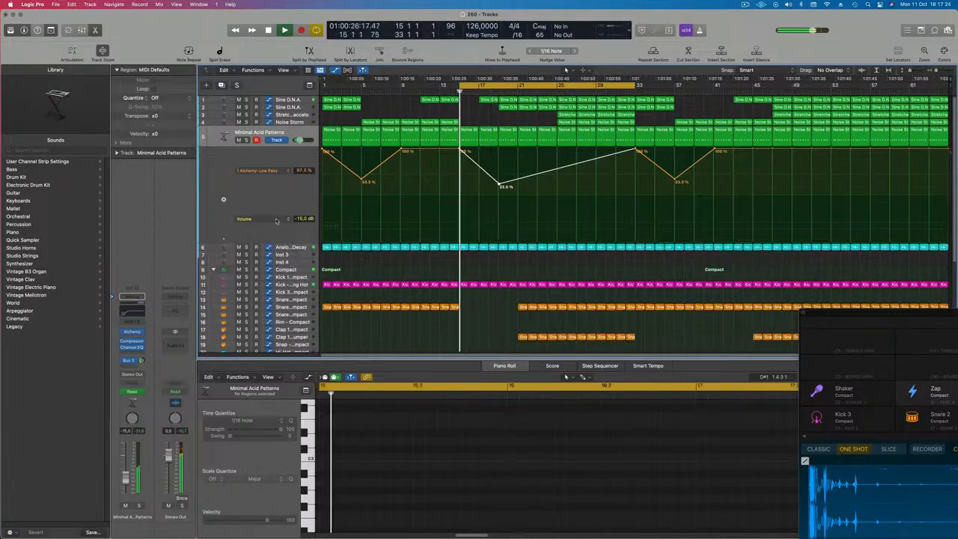
click(245, 219)
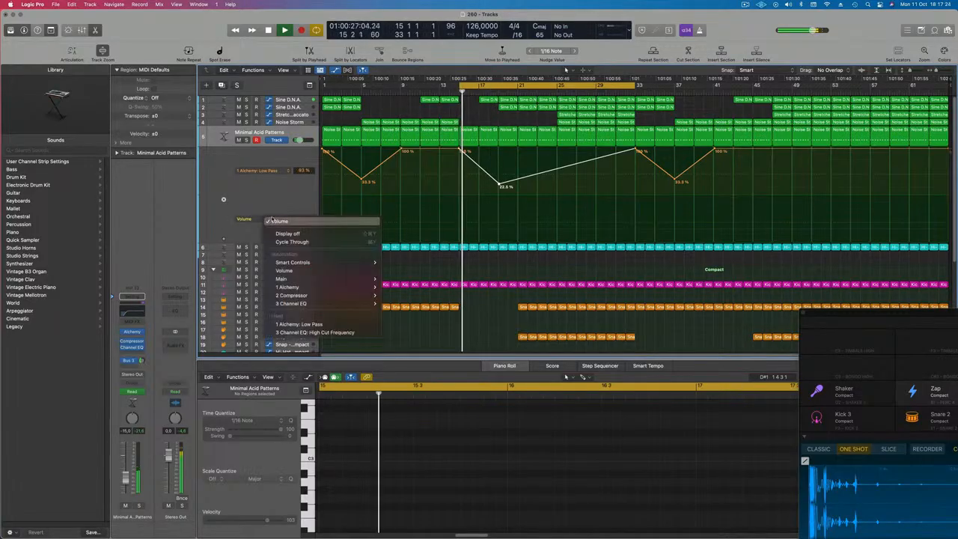
click(299, 332)
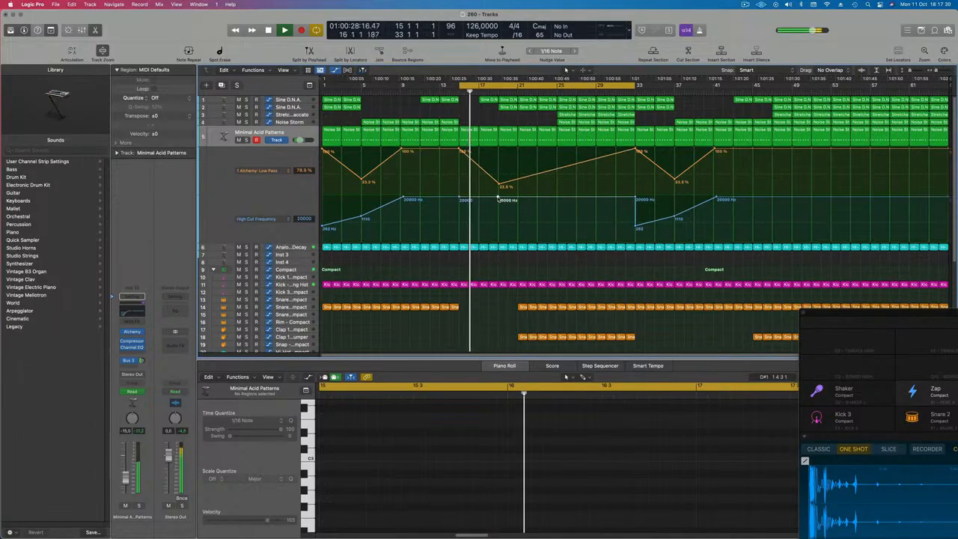
mouse_move(498, 199)
mouse_down()
mouse_move(497, 224)
mouse_move(498, 199)
mouse_up()
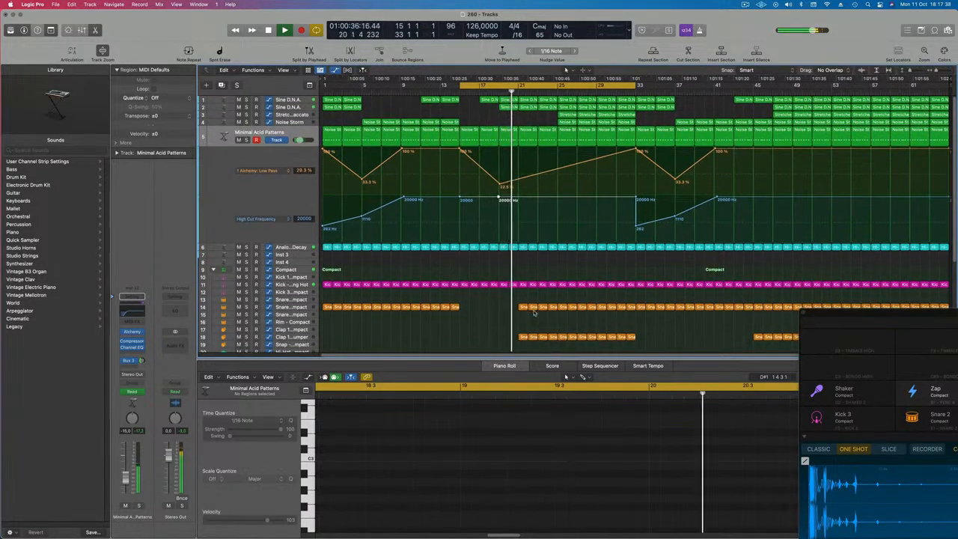
Place the bar 21 open hi-hat region on the Crash track and delete all its notes except the first.
scroll(531, 287, down, 5)
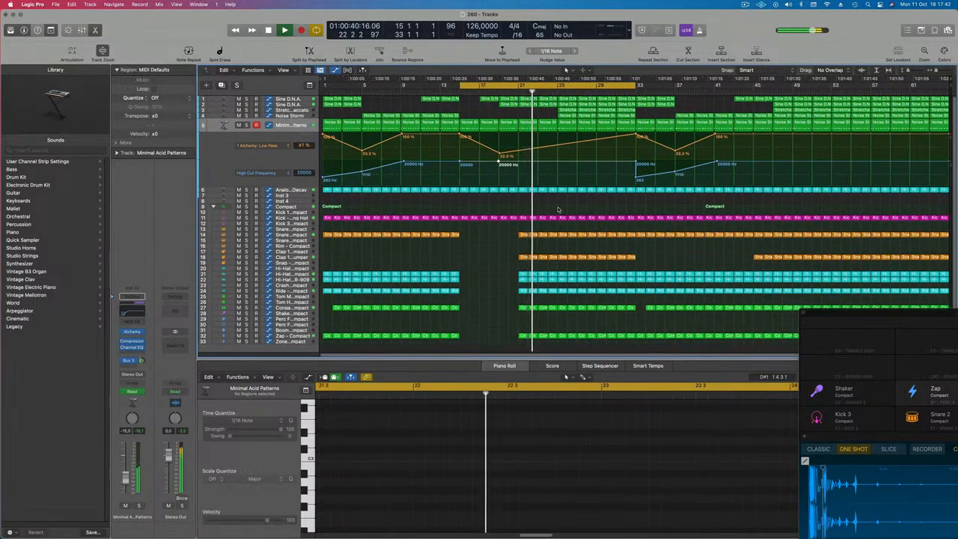
scroll(559, 210, up, 1)
key(Return)
scroll(558, 210, down, 5)
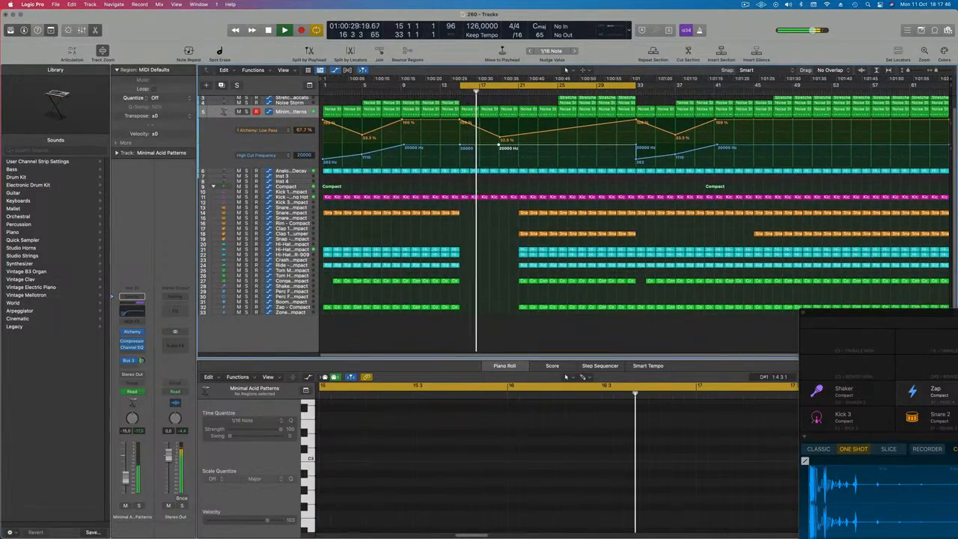
click(523, 256)
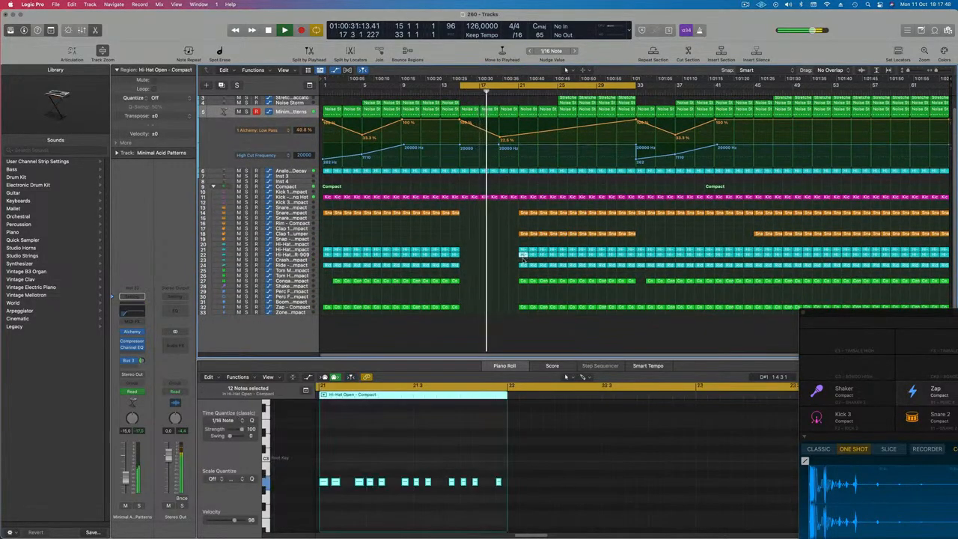
drag(523, 255, 524, 266)
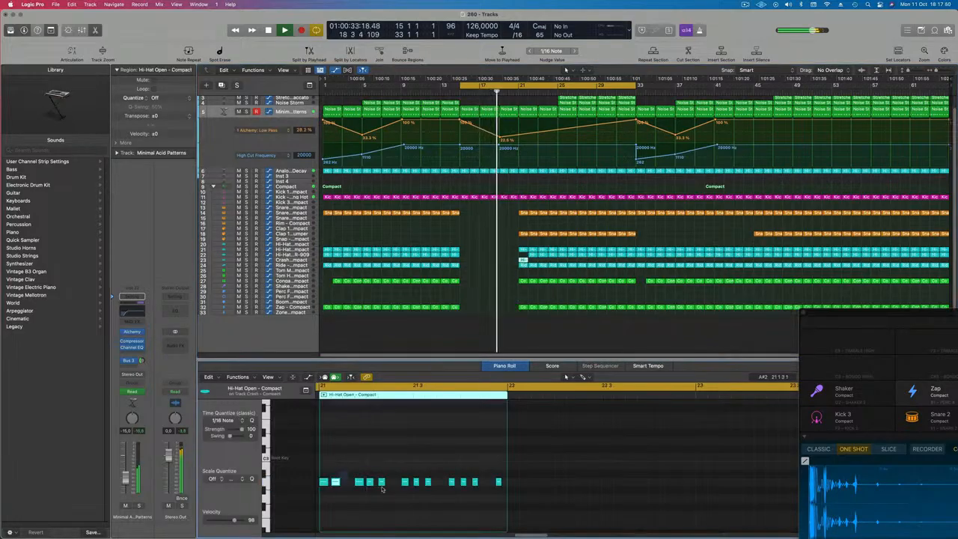
drag(502, 493, 502, 492)
key(BackSpace)
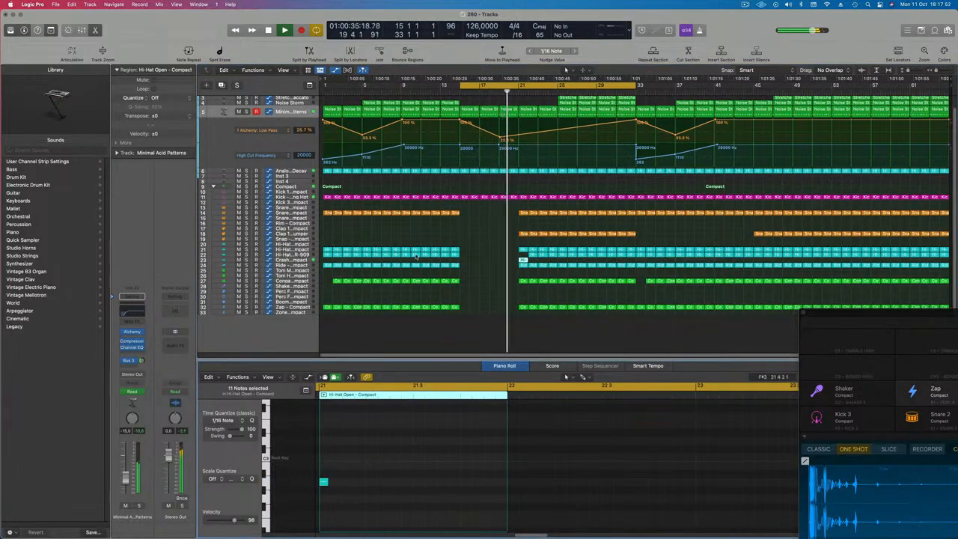
Copy the bar 22 open hi-hat region back to bar 21 and select the Crash track.
click(531, 255)
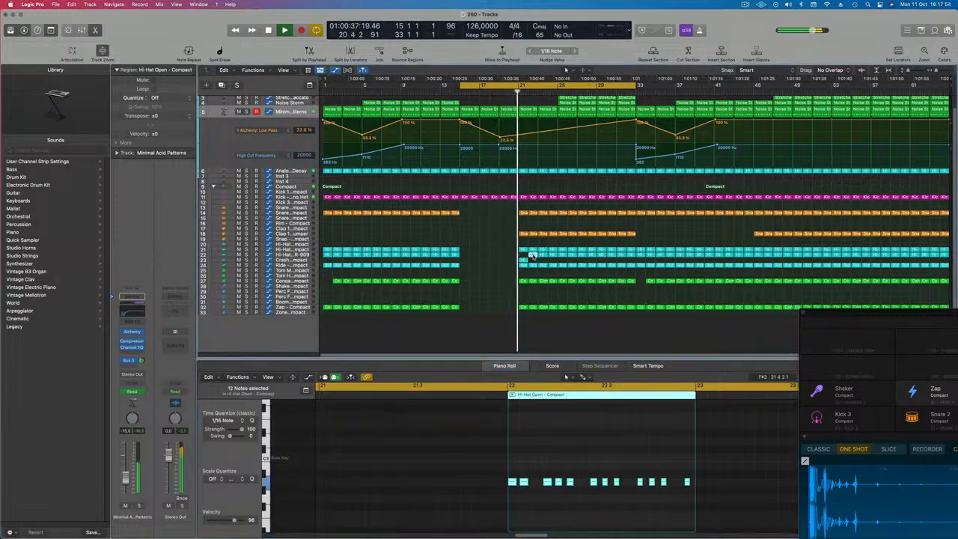
drag(531, 255, 522, 257)
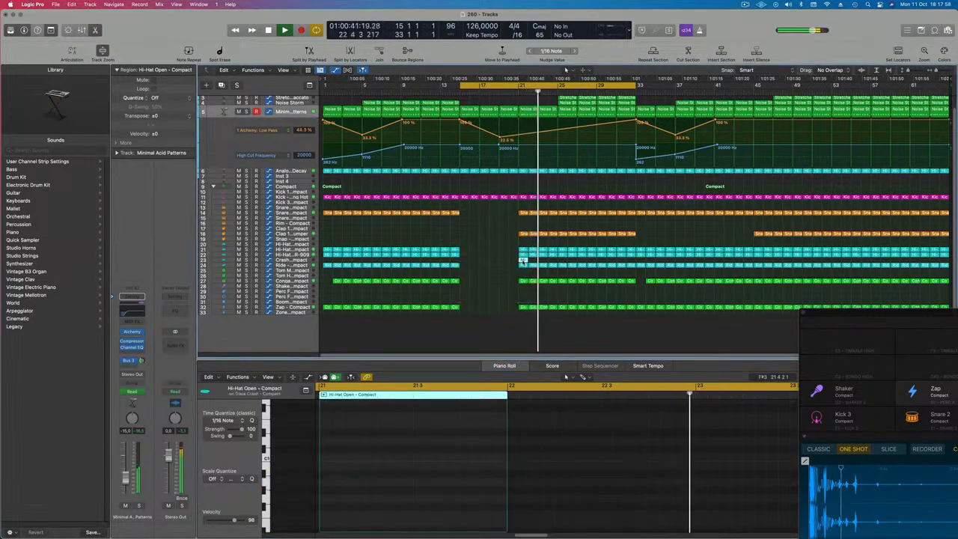
click(301, 260)
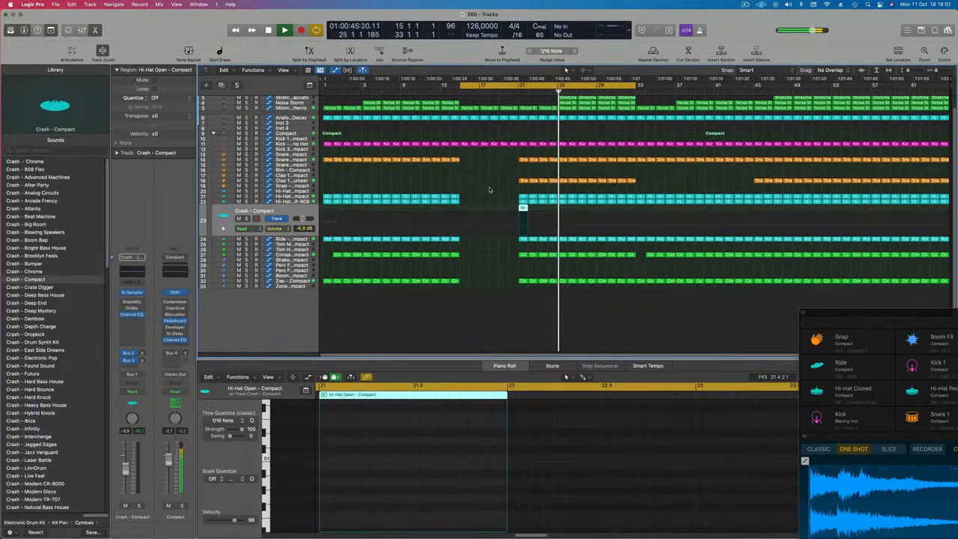
Play the arrangement from bar 21 and again from bar 15 to check the crash entry.
click(518, 93)
scroll(289, 223, up, 1)
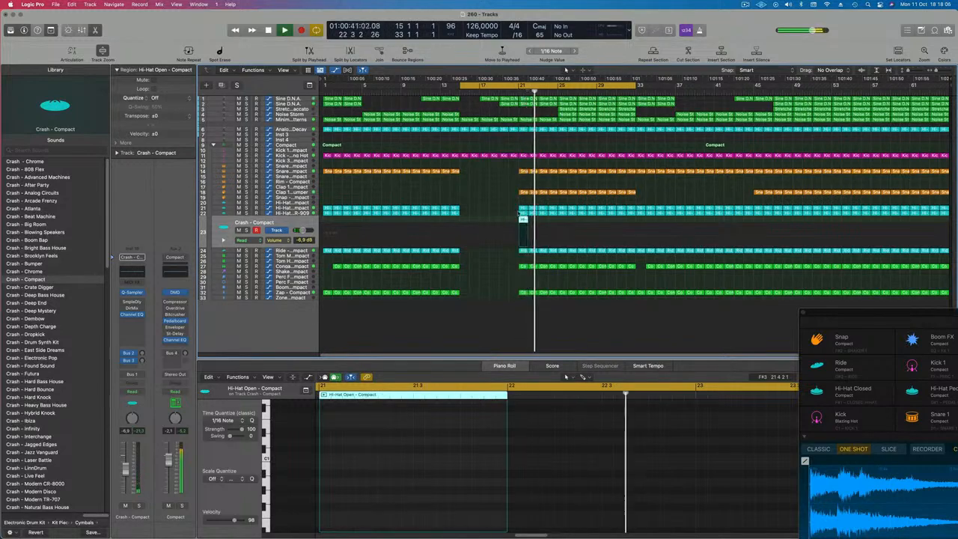
click(460, 92)
key(shift+space)
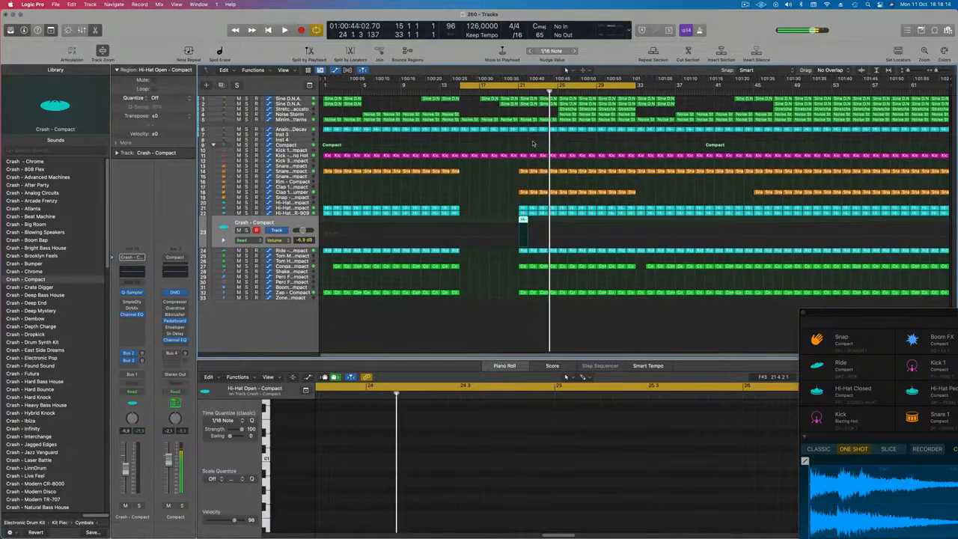
key(Return)
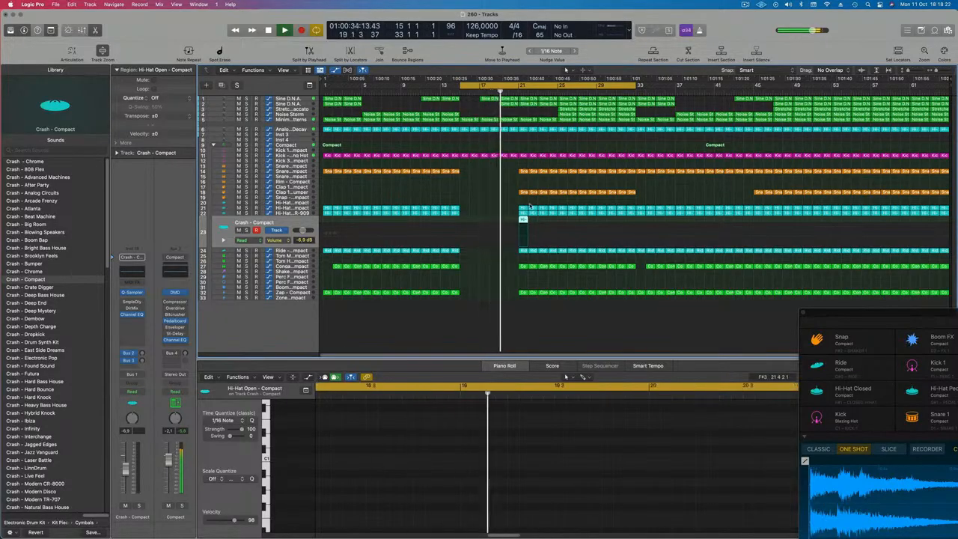
Delete the track 6 synth regions between bars 21 and 25 and the kick regions in bars 23 and 24.
click(530, 137)
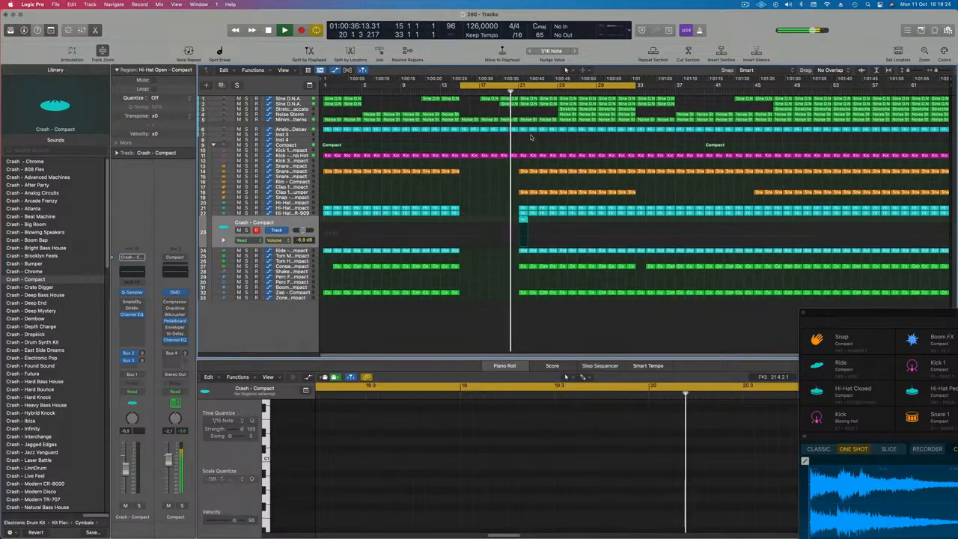
drag(554, 132, 556, 132)
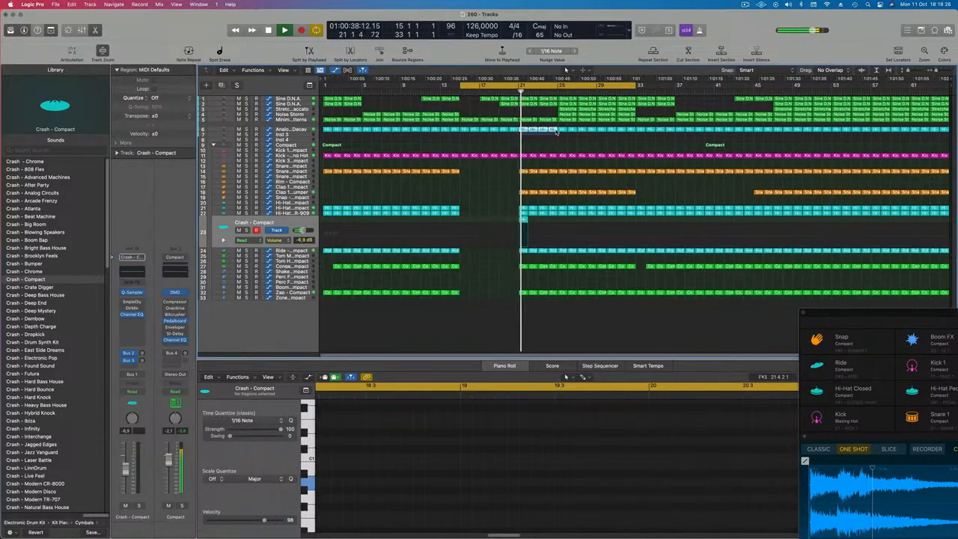
key(BackSpace)
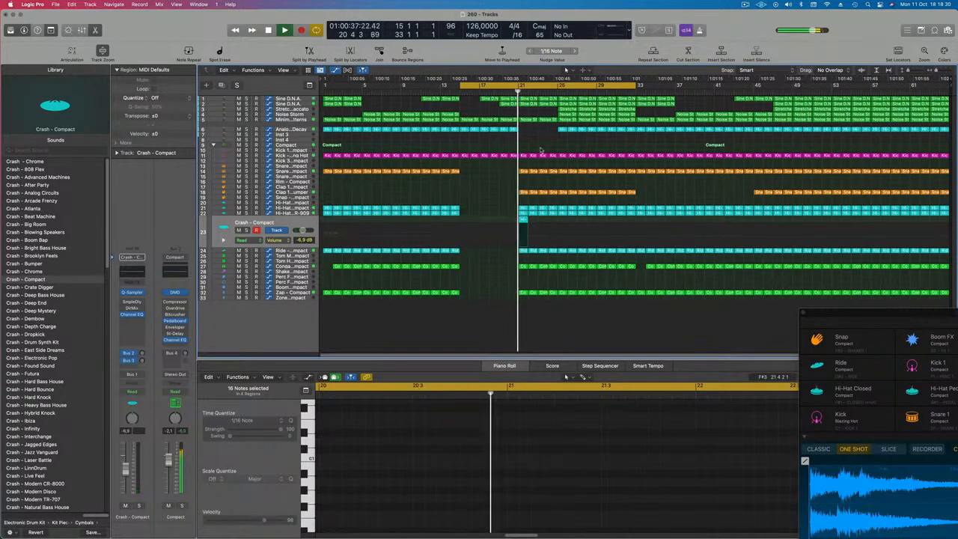
click(537, 155)
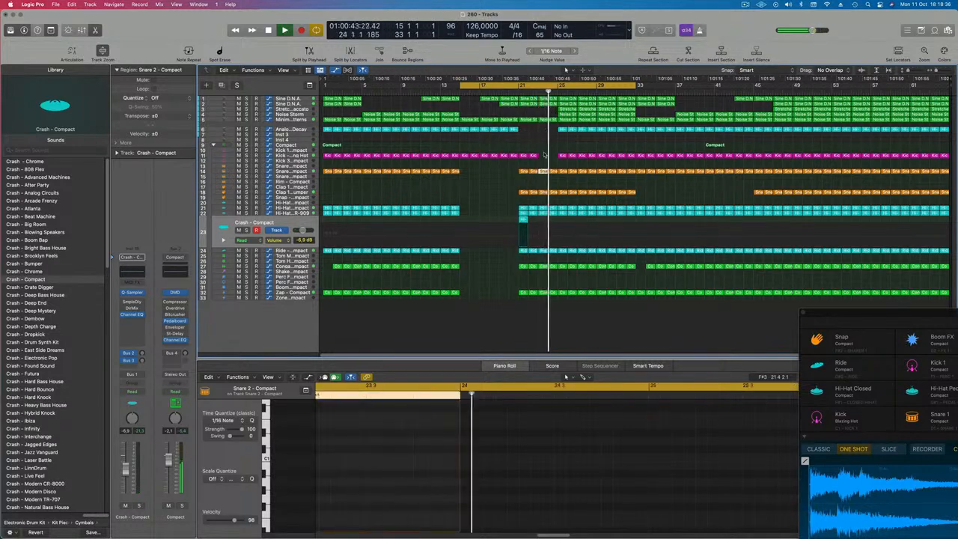
Copy the crash region to bar 25 and delete the Noise Storm regions between bars 25 and 29.
click(523, 219)
drag(523, 219, 561, 220)
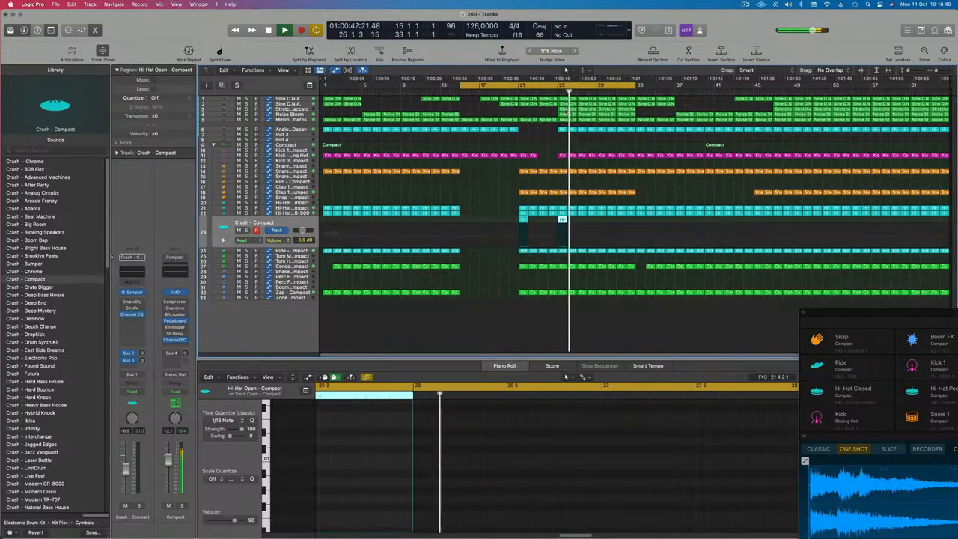
click(567, 114)
key(BackSpace)
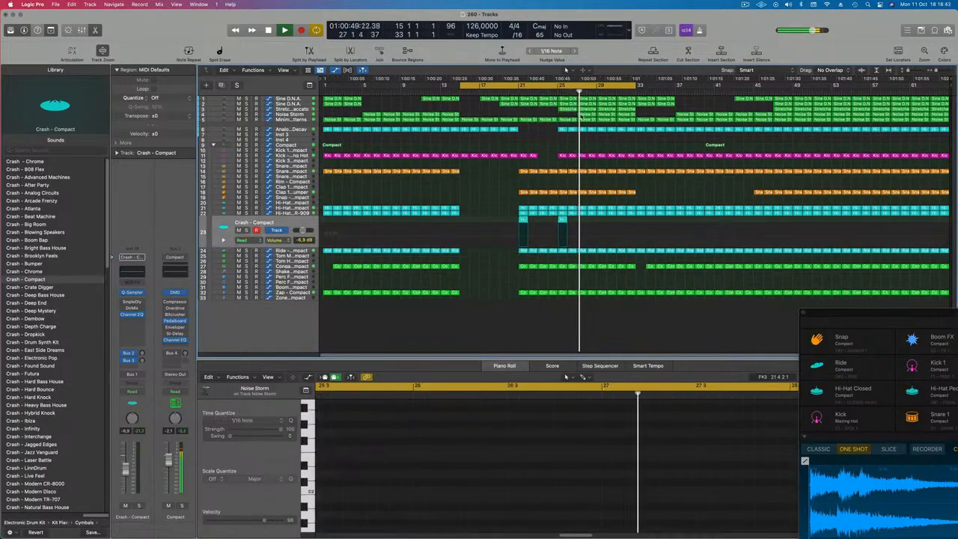
click(586, 114)
key(BackSpace)
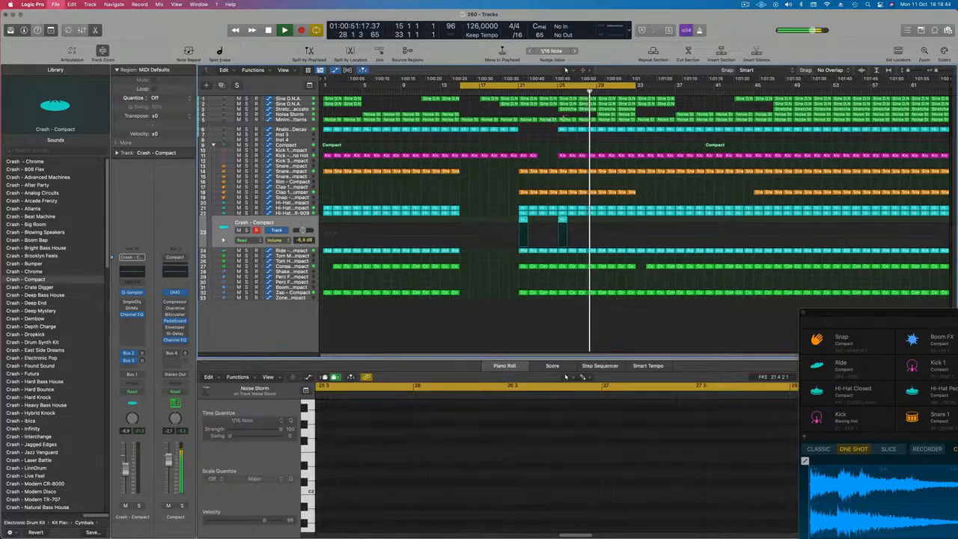